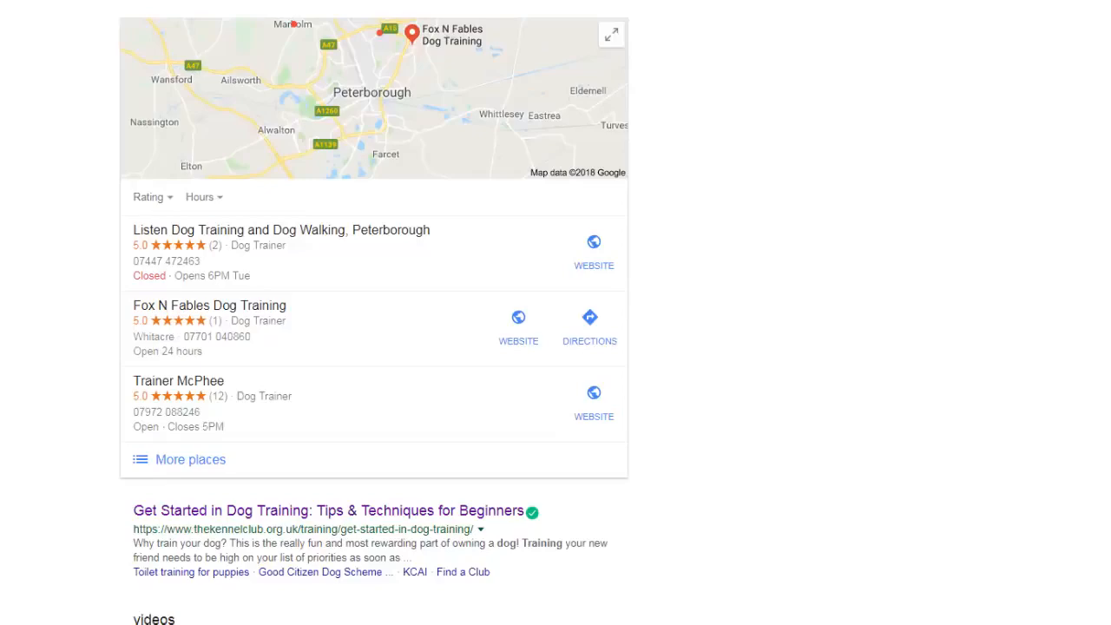
Step: Examine the Google results for dog training, from the local map listings and videos through the organic results to the related questions
scroll(731, 463, "down", 5)
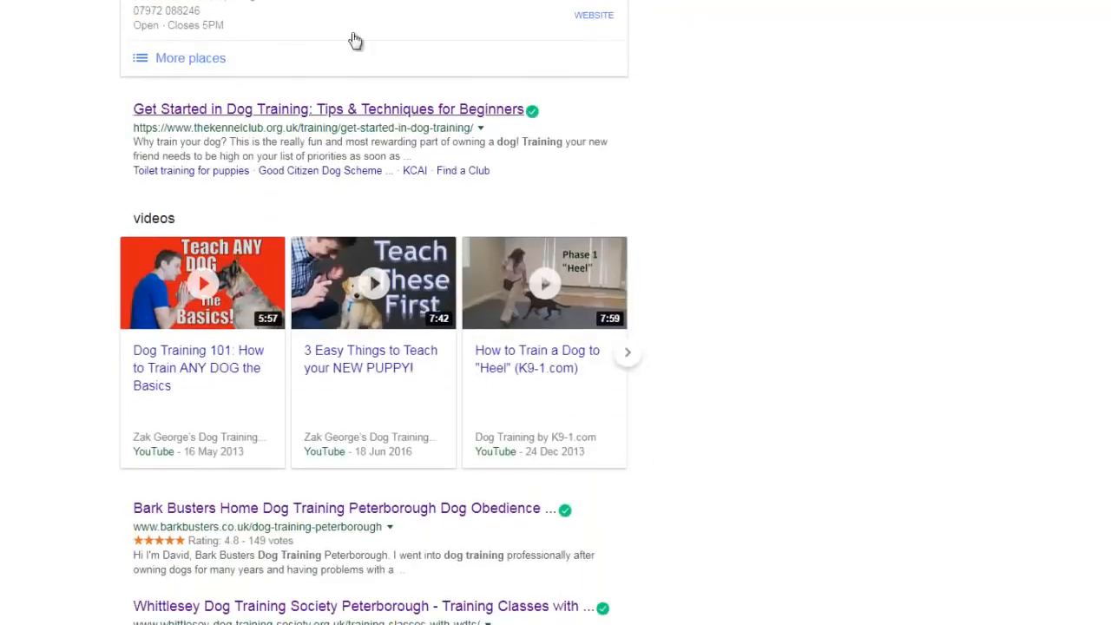
scroll(569, 404, "down", 7)
scroll(571, 403, "down", 9)
scroll(533, 500, "up", 2)
scroll(535, 501, "up", 14)
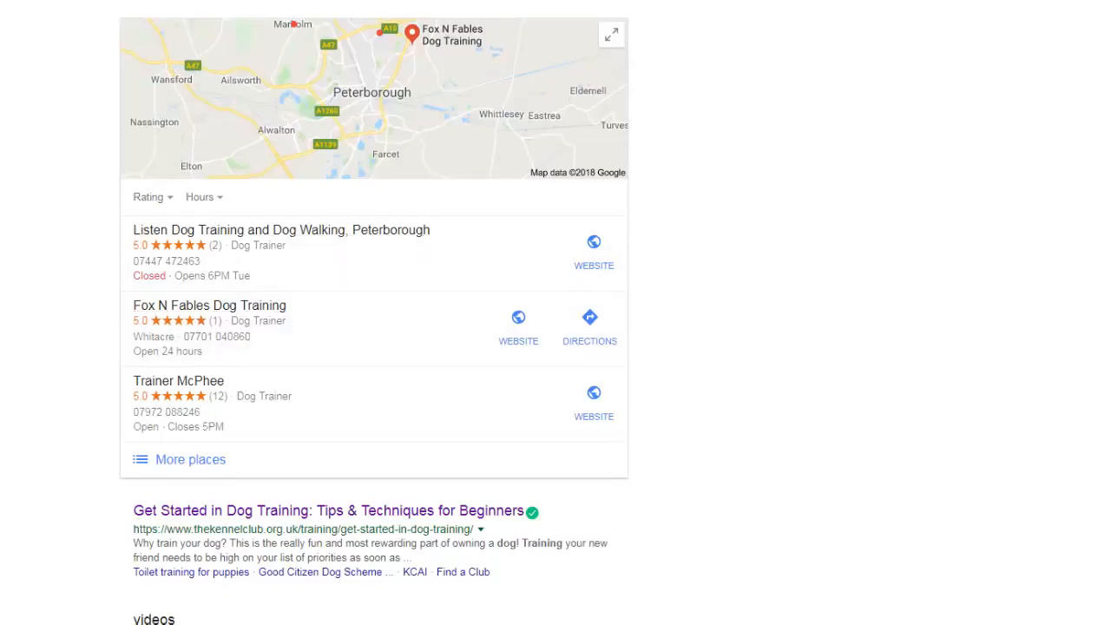
scroll(625, 415, "down", 2)
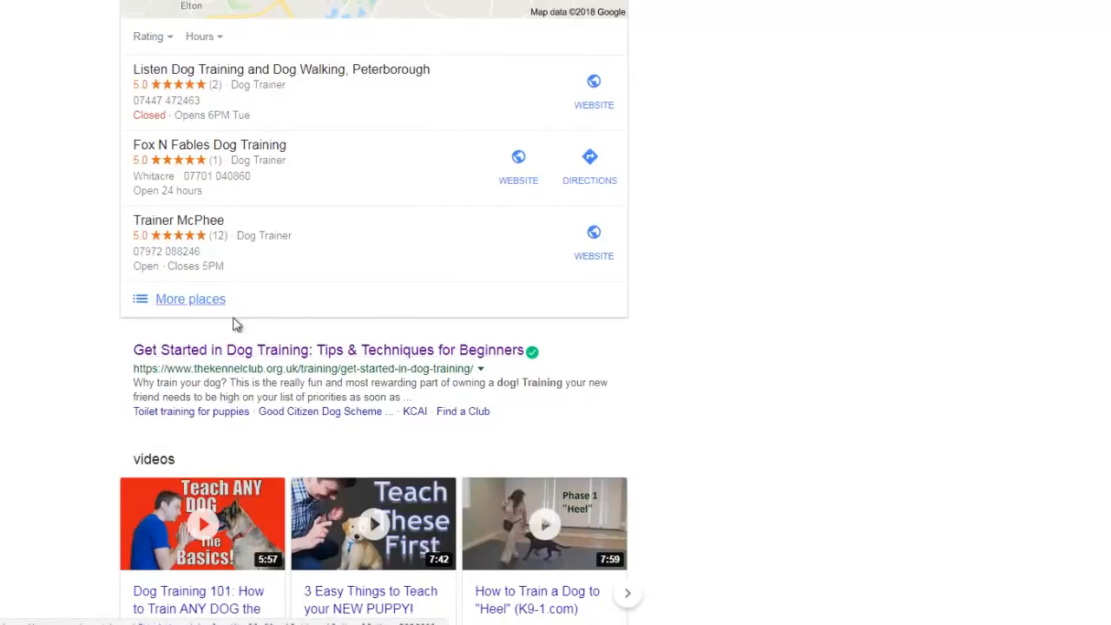
scroll(322, 418, "down", 5)
scroll(322, 427, "down", 10)
scroll(325, 433, "up", 14)
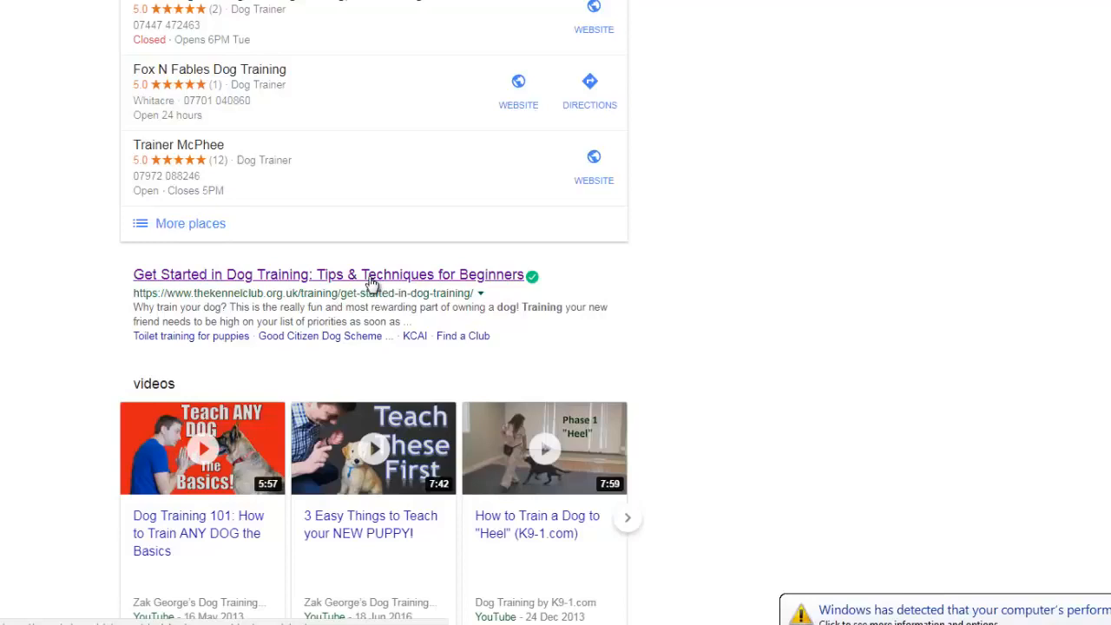
scroll(374, 285, "up", 1)
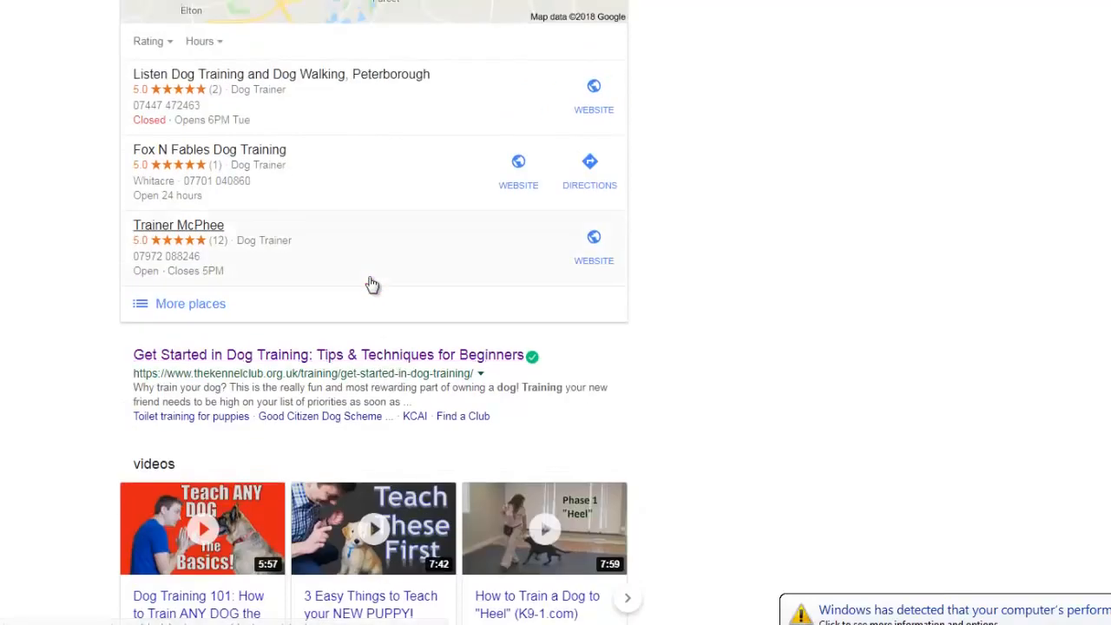
scroll(356, 325, "down", 5)
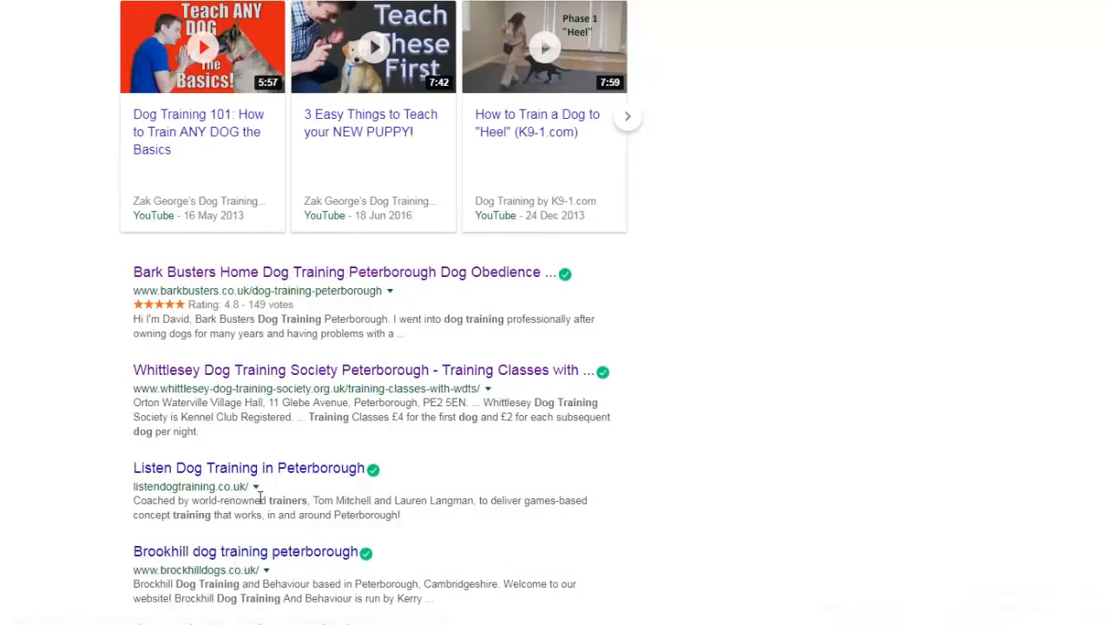
scroll(259, 498, "down", 5)
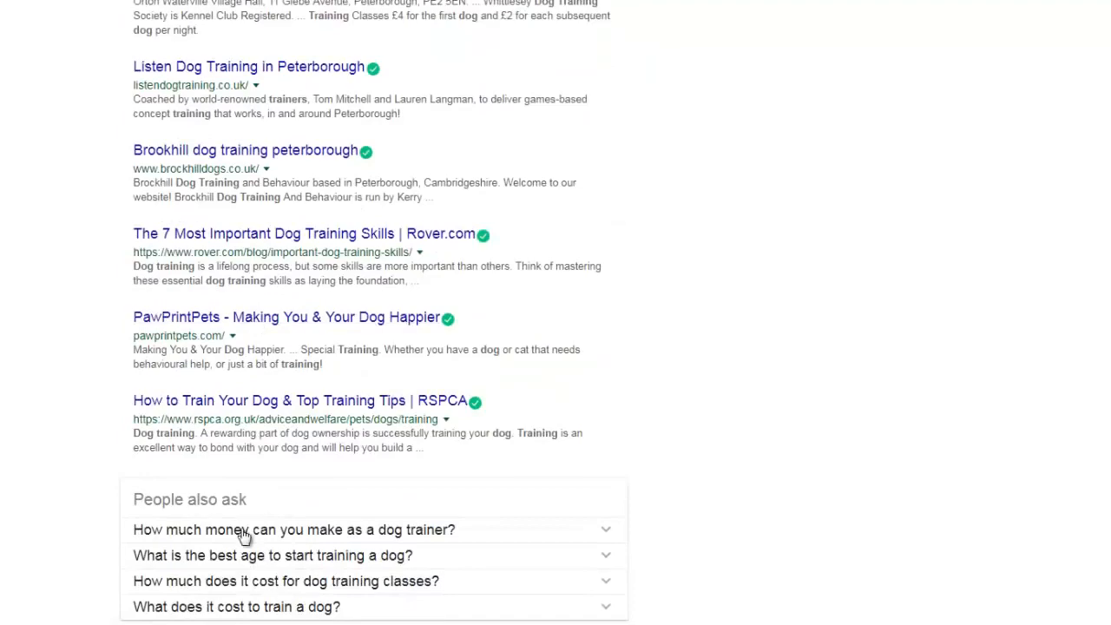
scroll(246, 535, "up", 4)
scroll(244, 538, "up", 5)
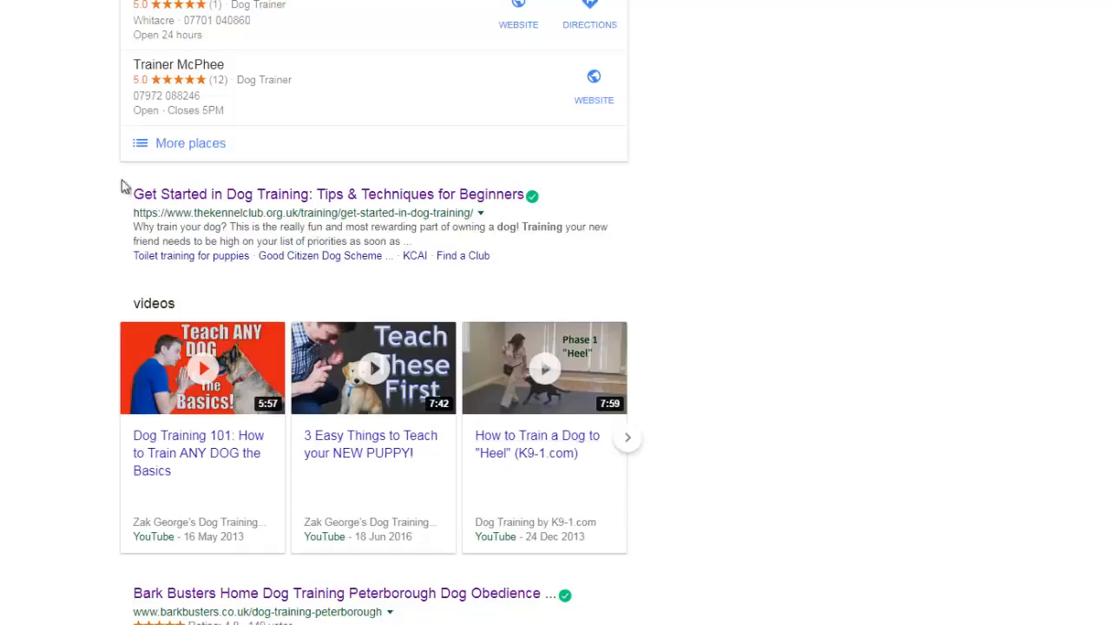
Step: Open the Kennel Club result on getting started in dog training, return to the results, and review the neighbouring listings and videos
left_click(194, 204)
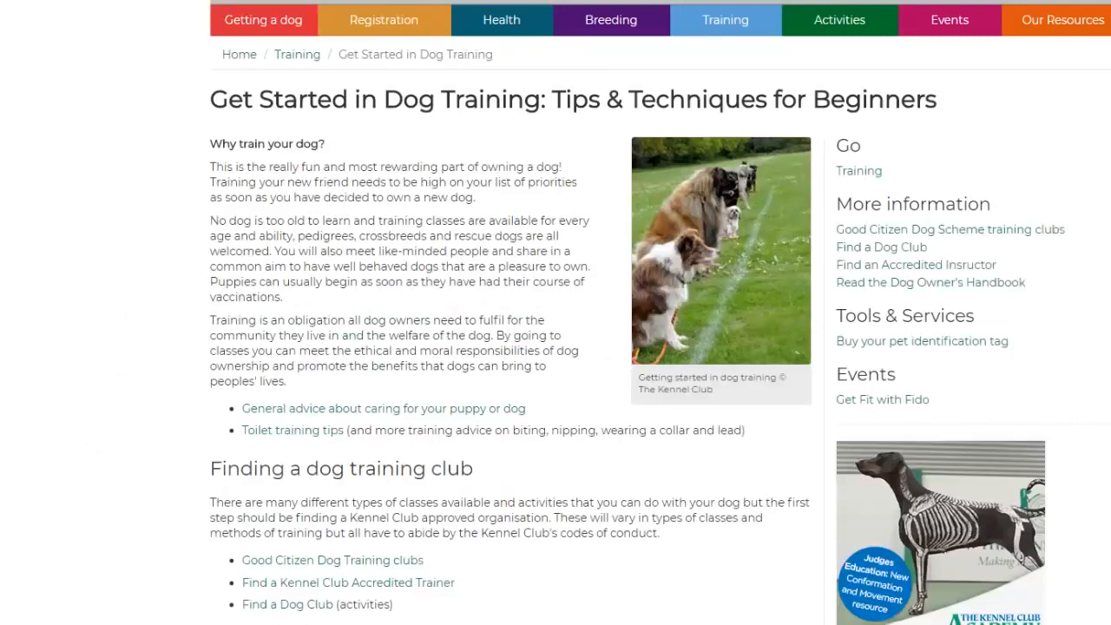
key("alt+Left")
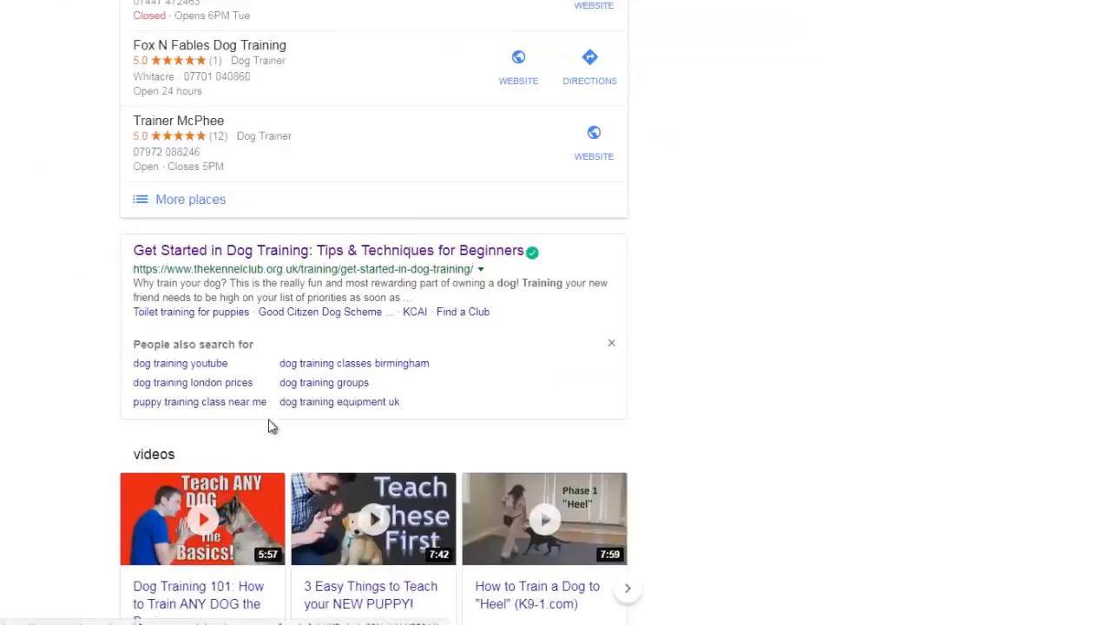
scroll(270, 416, "down", 1)
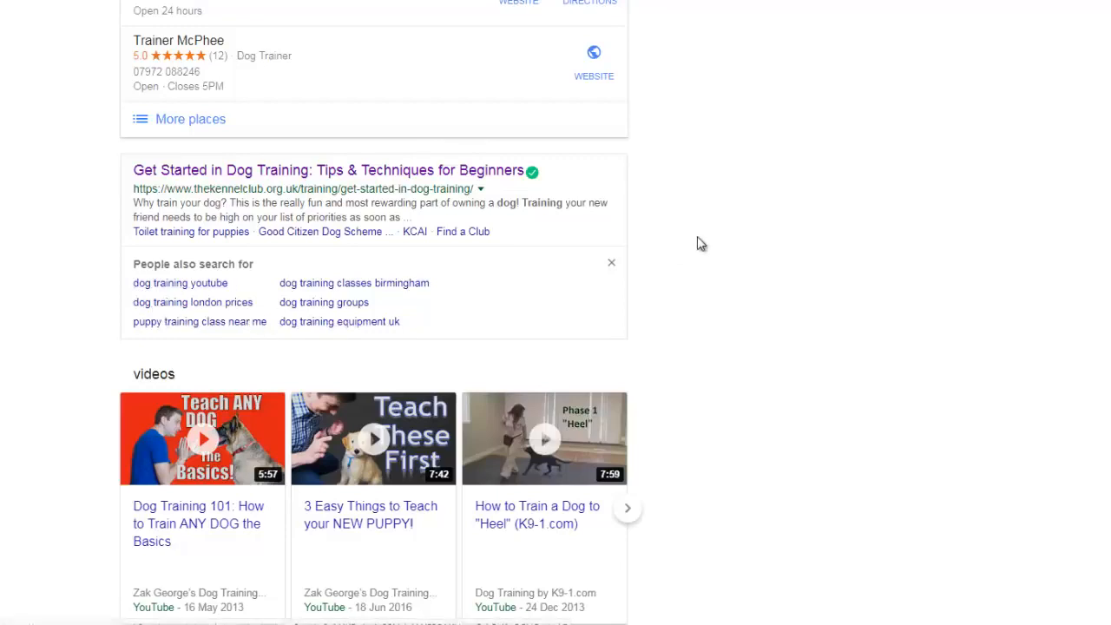
scroll(699, 243, "up", 3)
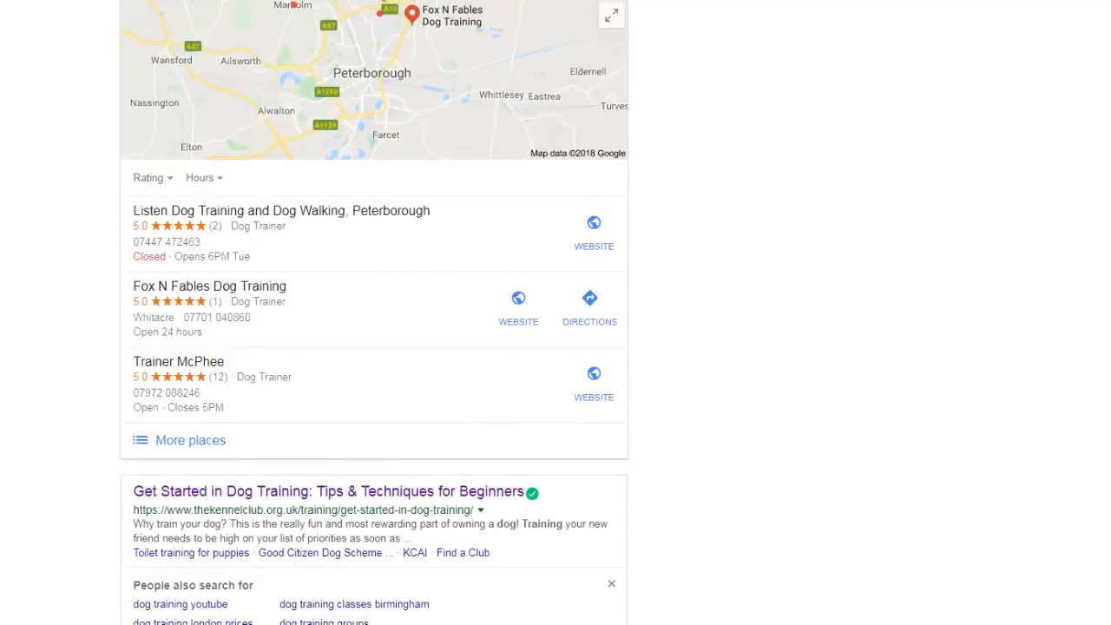
scroll(697, 244, "down", 1)
scroll(303, 322, "down", 3)
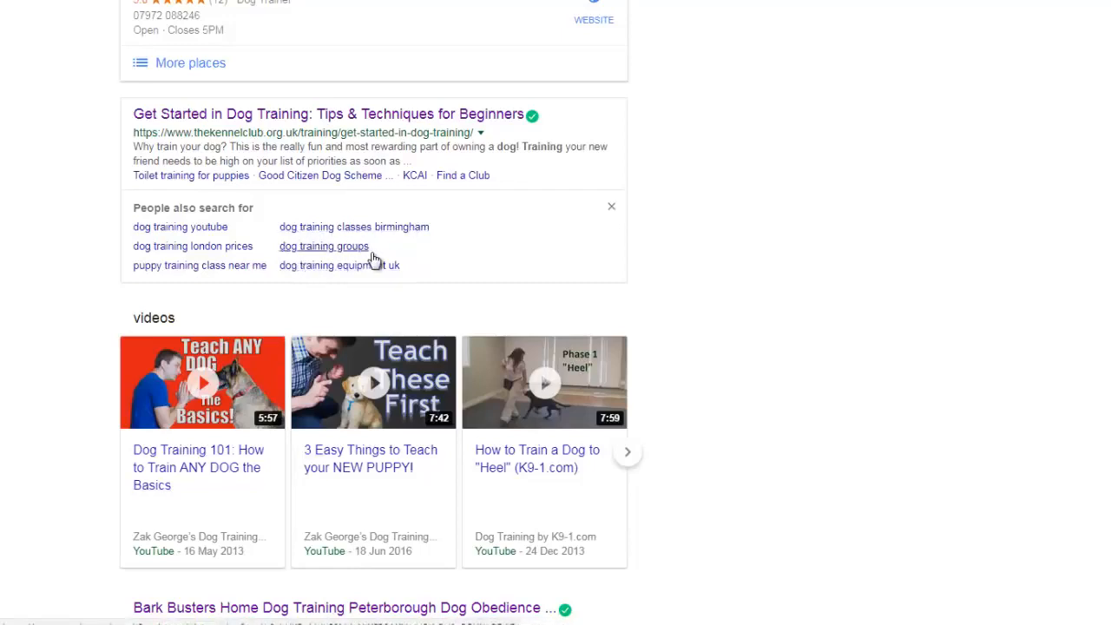
scroll(385, 280, "down", 3)
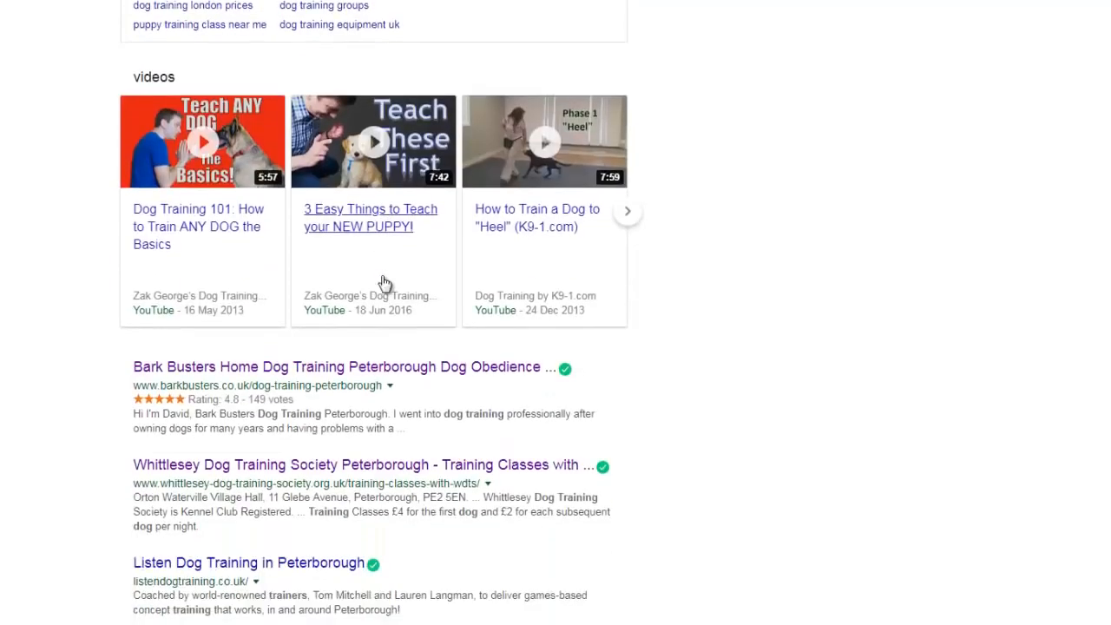
Step: View the Bark Busters Peterborough page and the Whittlesey Dog Training Society page in turn, returning to the search results after each
left_click(354, 374)
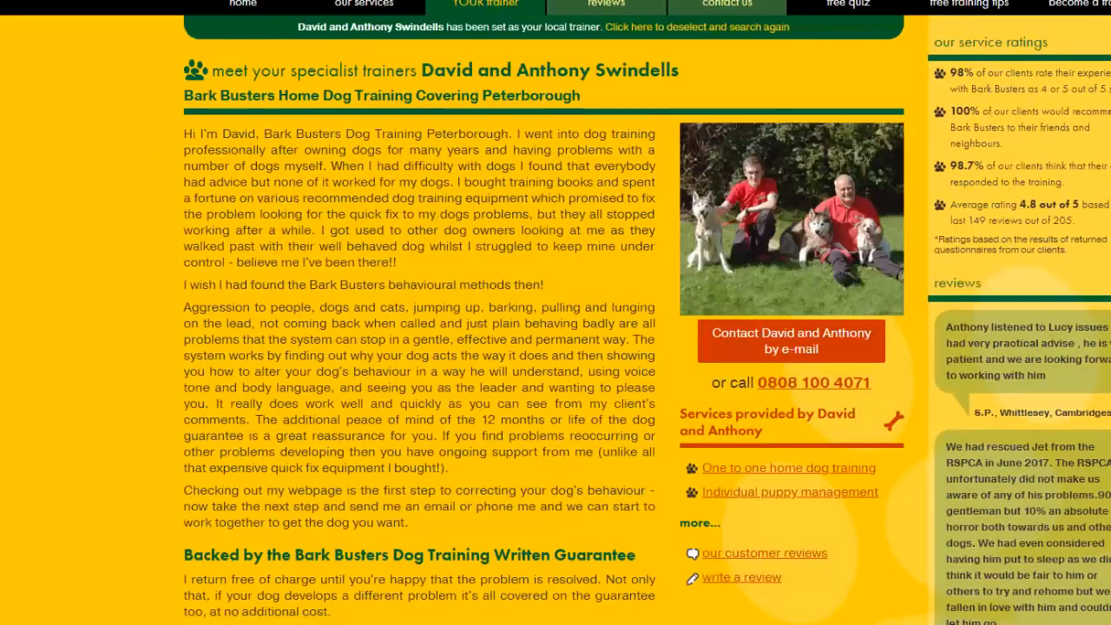
key("alt+Left")
scroll(464, 430, "down", 2)
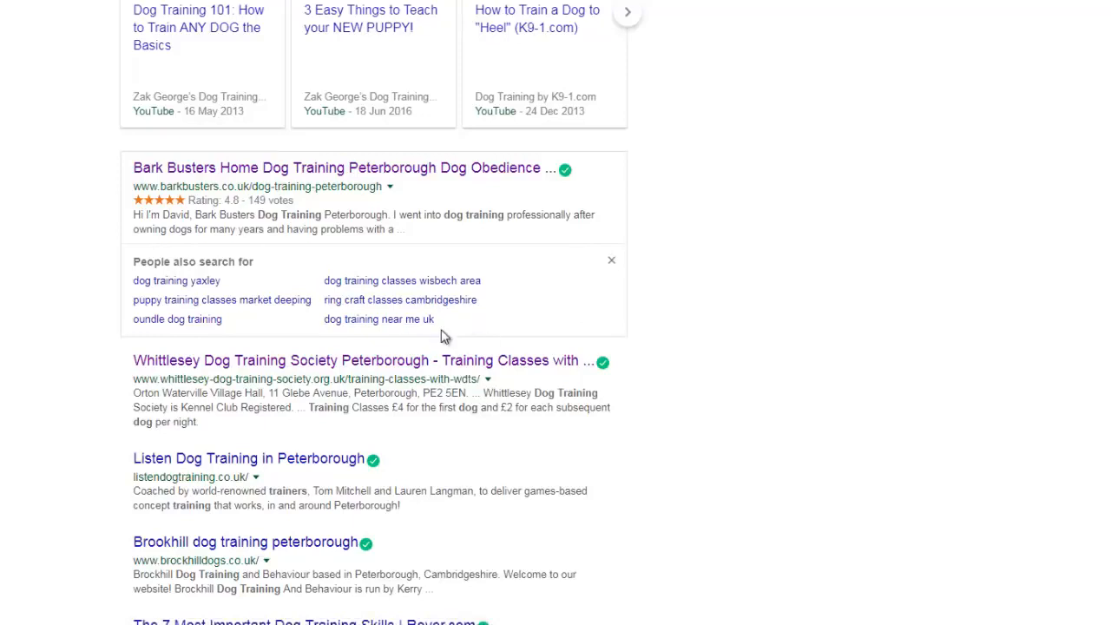
scroll(441, 339, "down", 2)
left_click(238, 201)
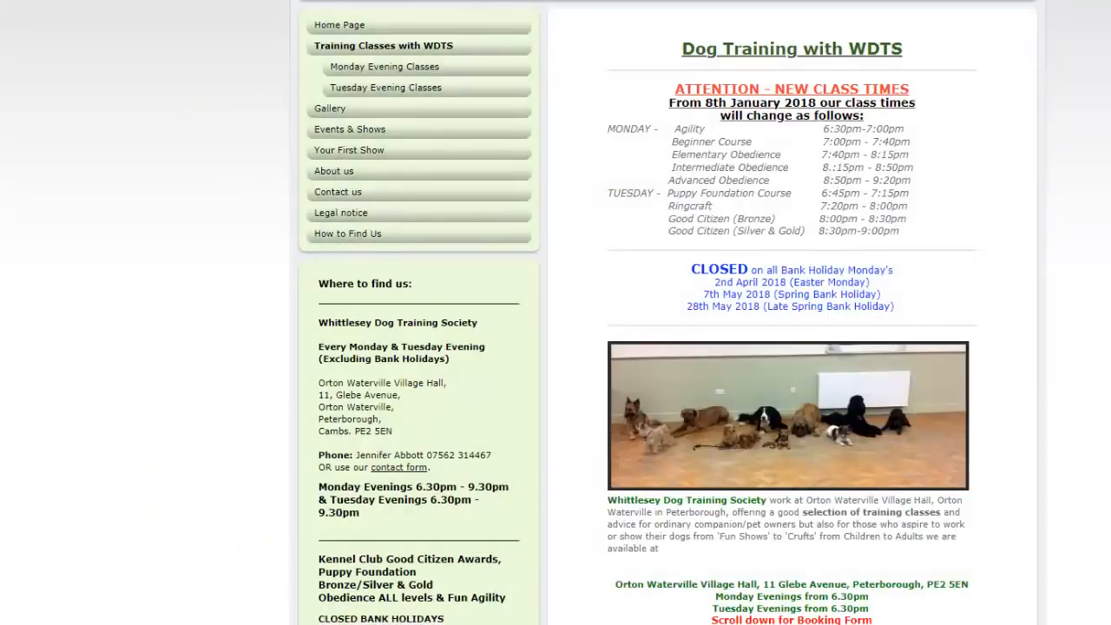
key("alt+Left")
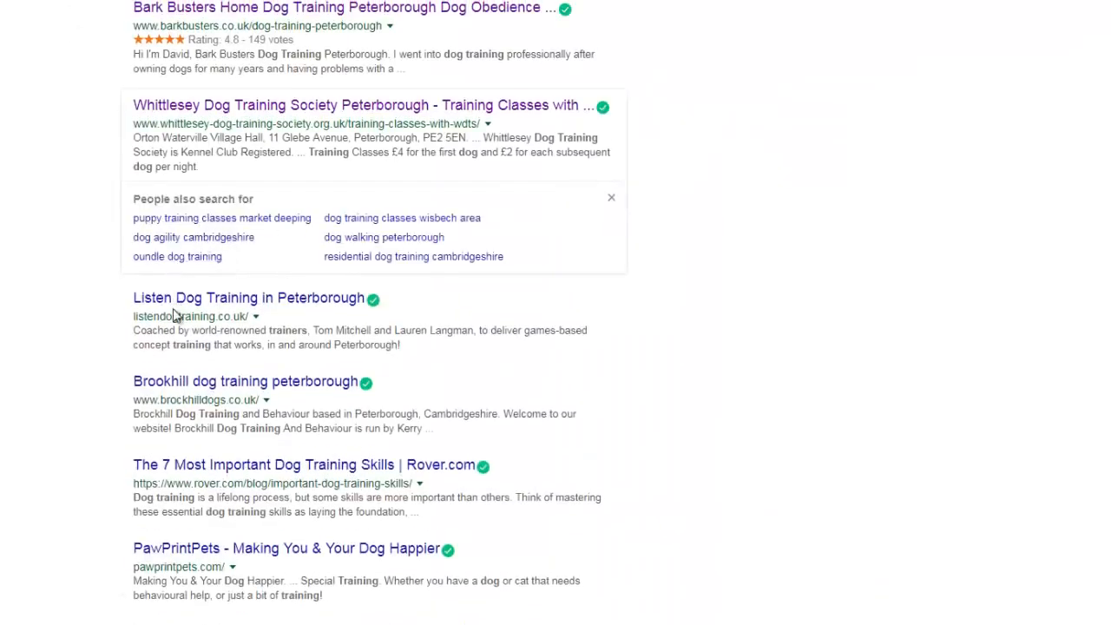
Step: View the website behind the Brookhill dog training peterborough result and return to the search results
scroll(179, 314, "down", 1)
scroll(226, 269, "down", 2)
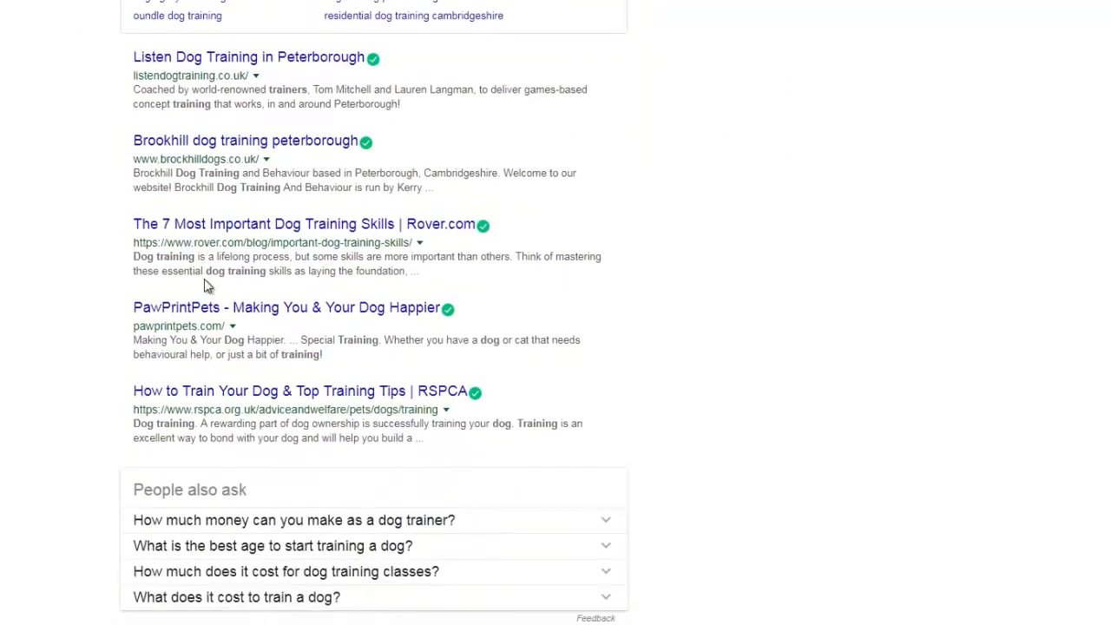
left_click(247, 143)
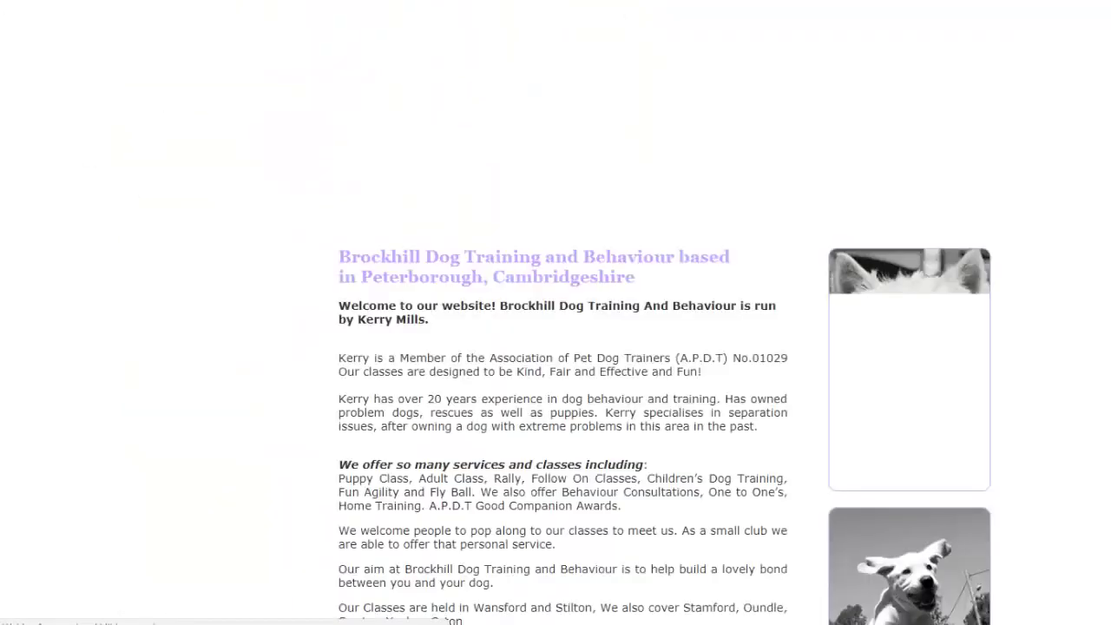
key("alt+Left")
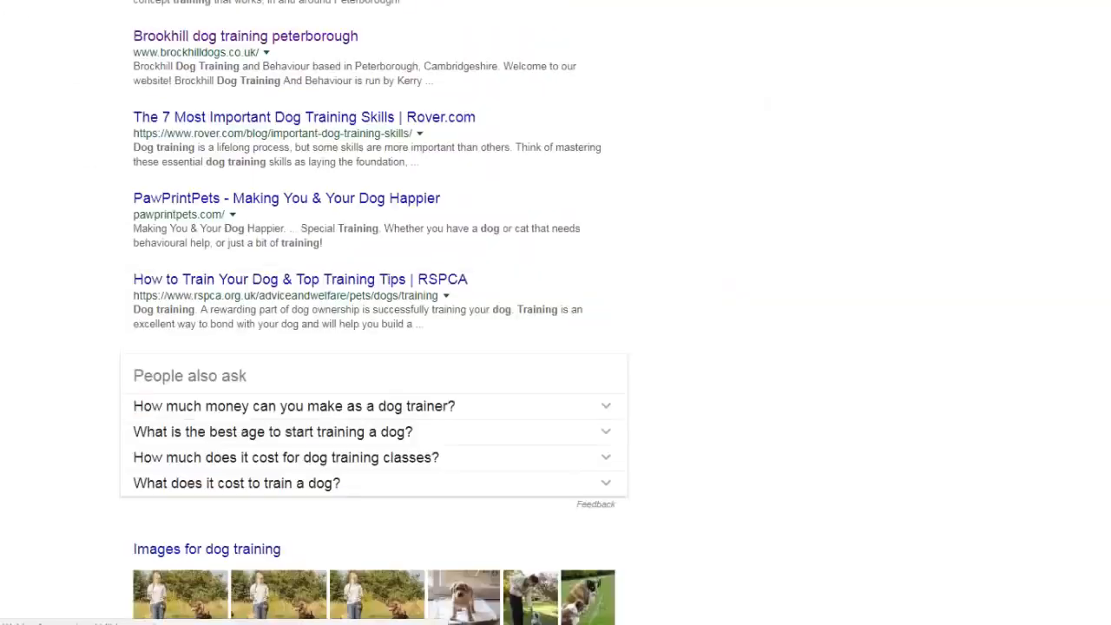
Step: Review the remaining dog training results, including the images, ads and related searches, and return to the local map listings
scroll(720, 401, "down", 3)
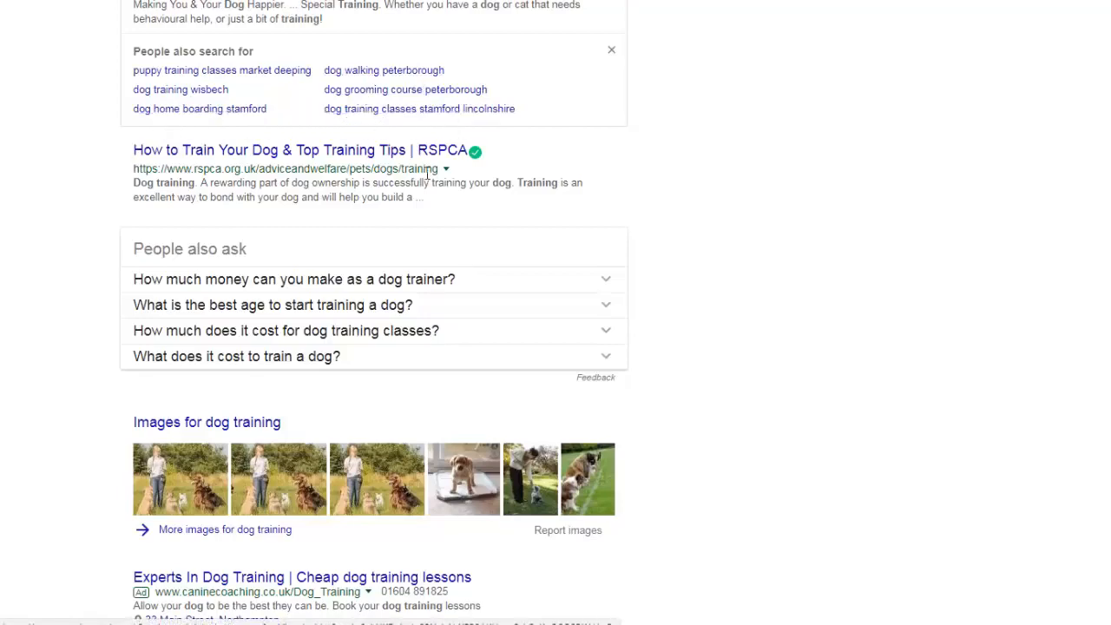
scroll(511, 379, "down", 5)
scroll(510, 383, "up", 10)
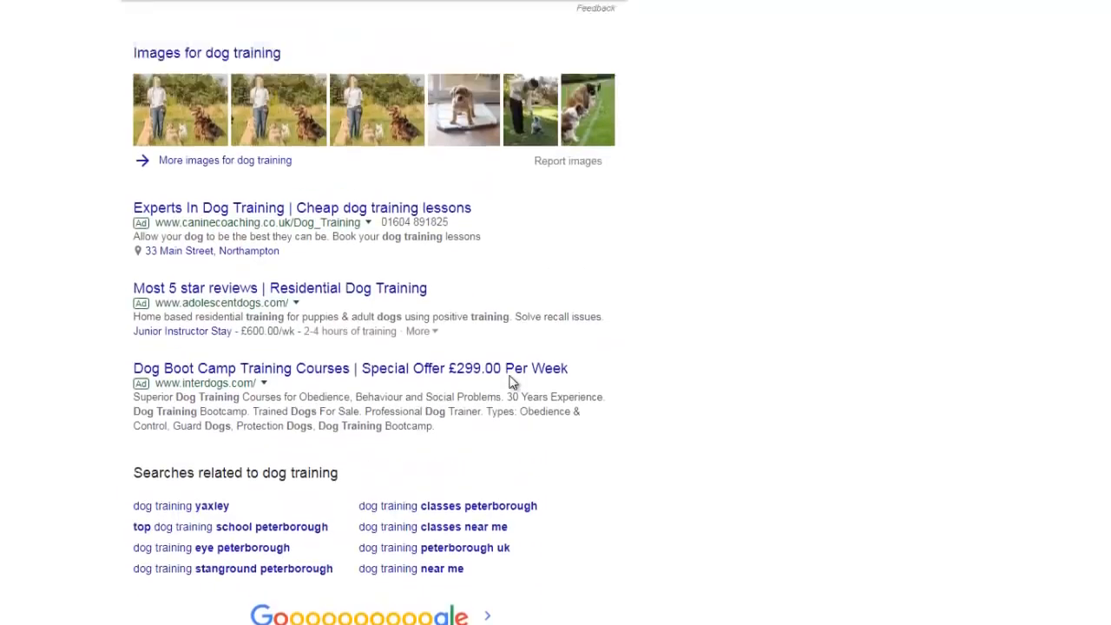
scroll(358, 333, "up", 5)
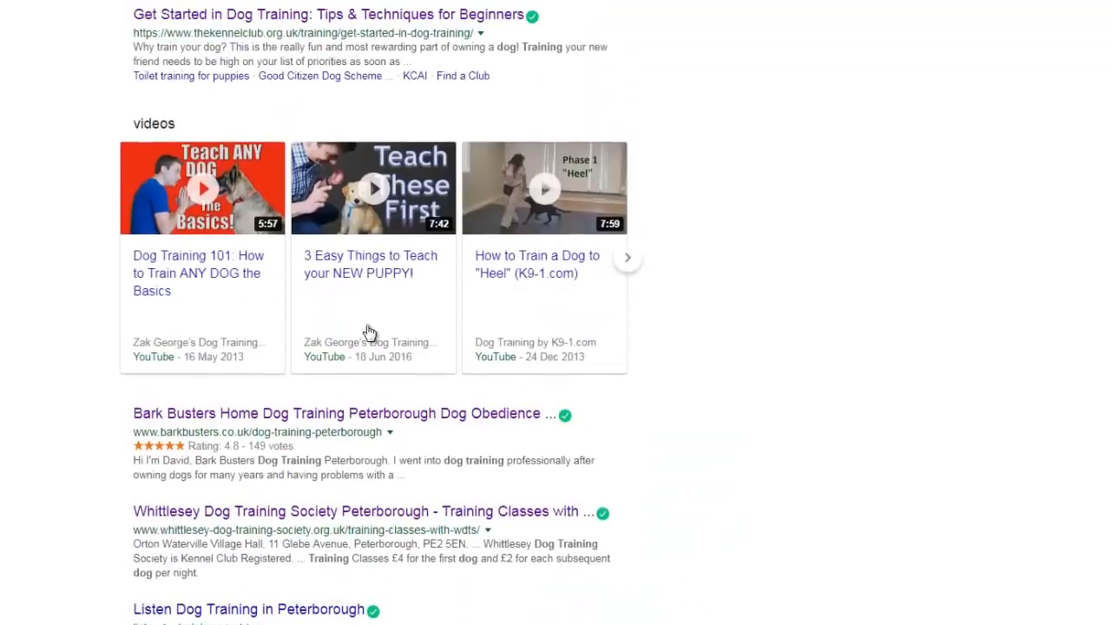
scroll(400, 448, "up", 5)
scroll(400, 456, "up", 2)
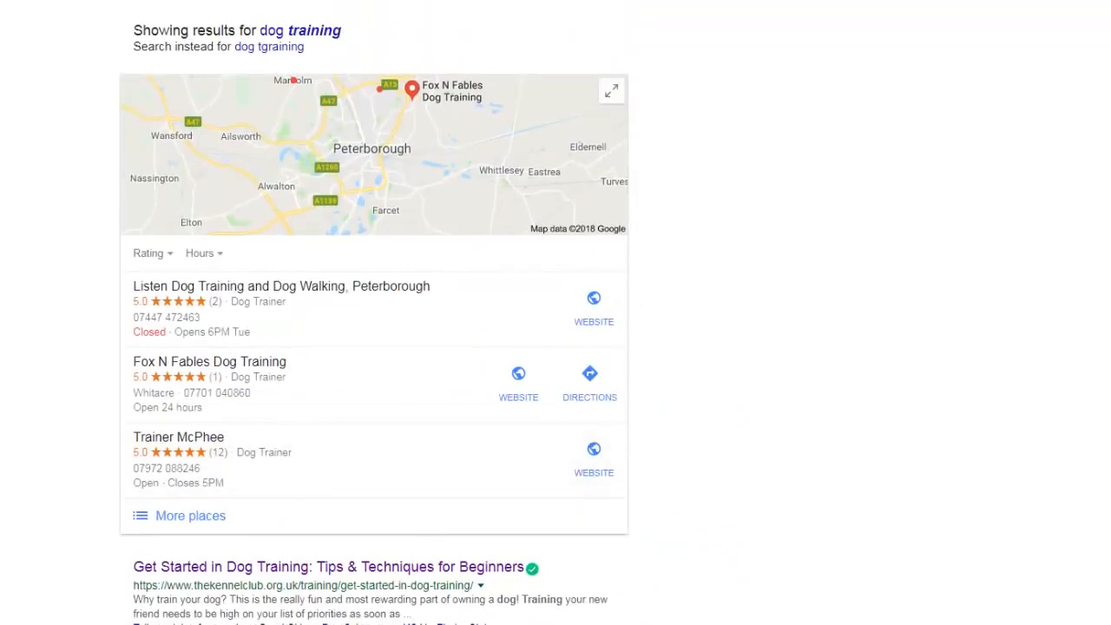
Step: Check the search suggestions offered for the dog training query, close them, and review the mix of results once more
left_click(335, 1)
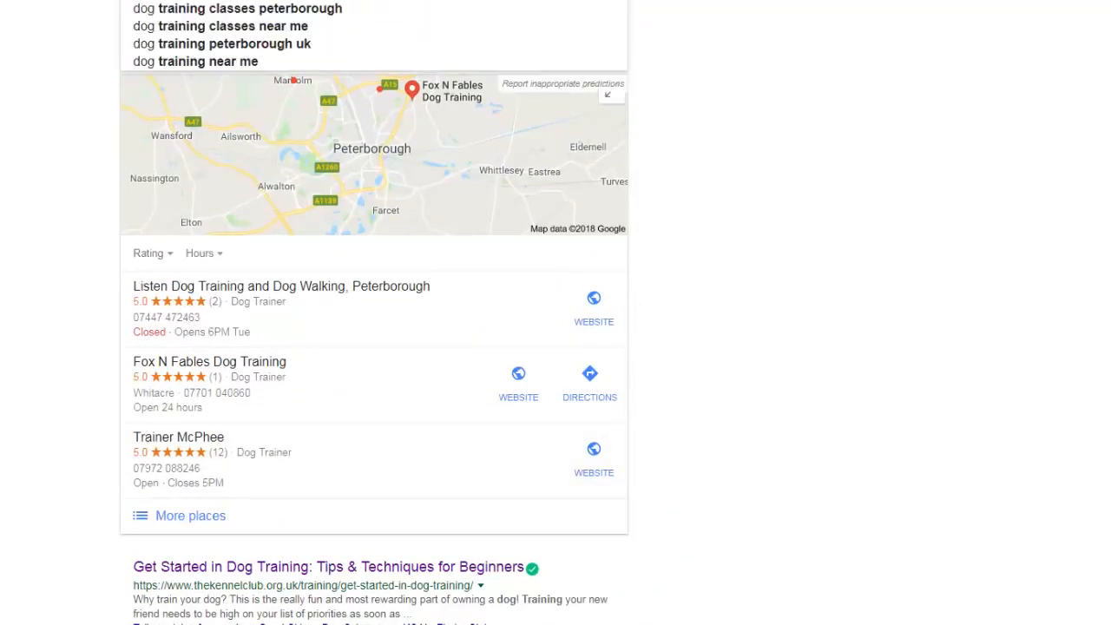
left_click(754, 266)
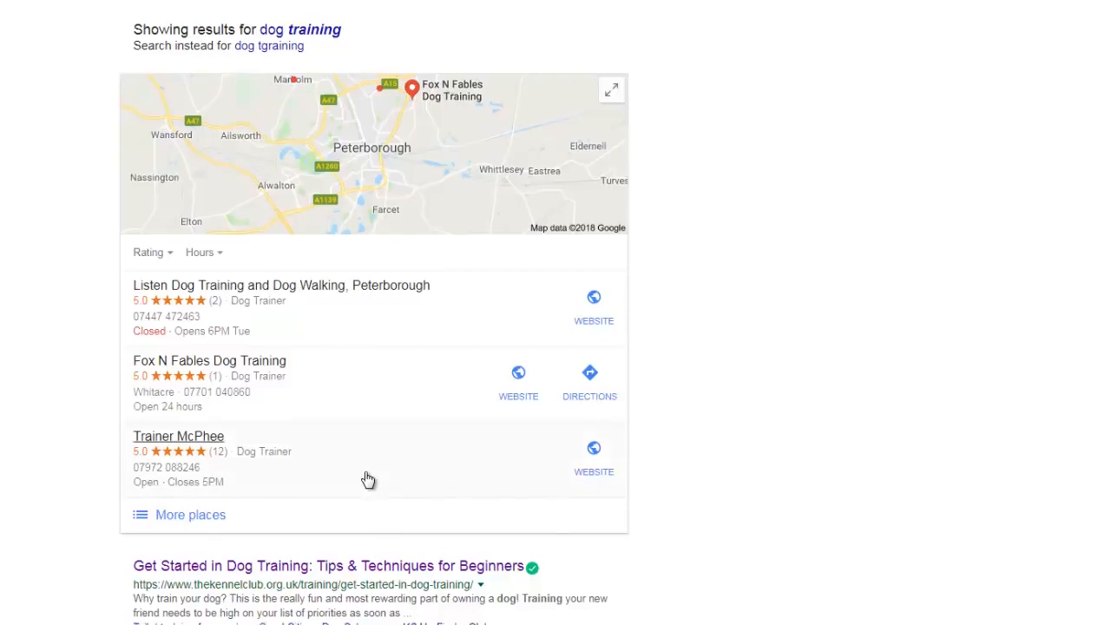
scroll(367, 479, "down", 3)
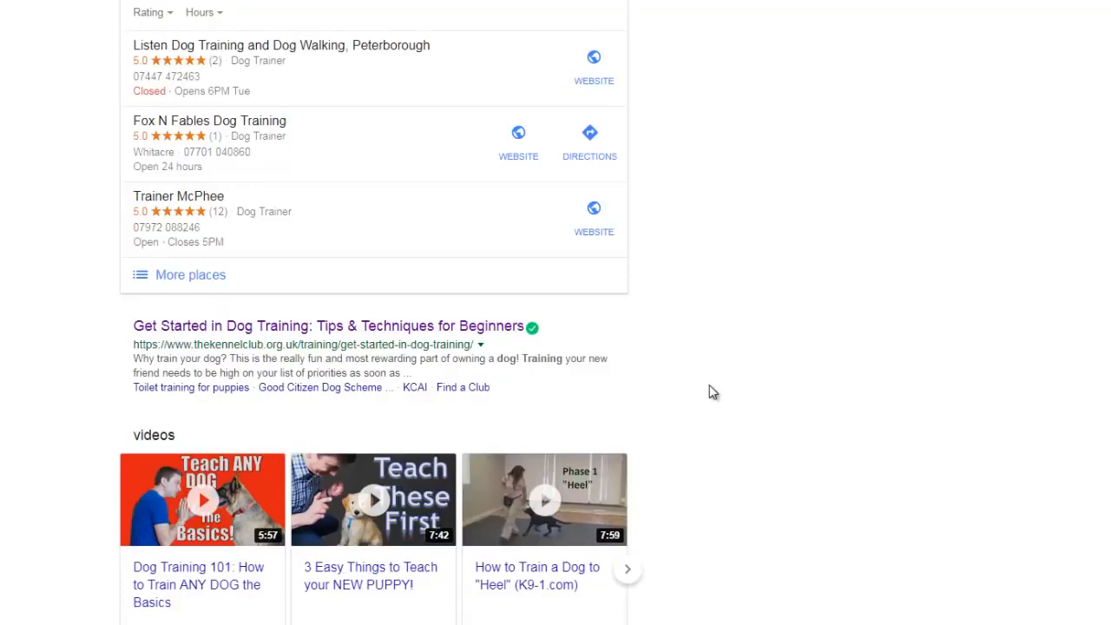
scroll(710, 392, "down", 7)
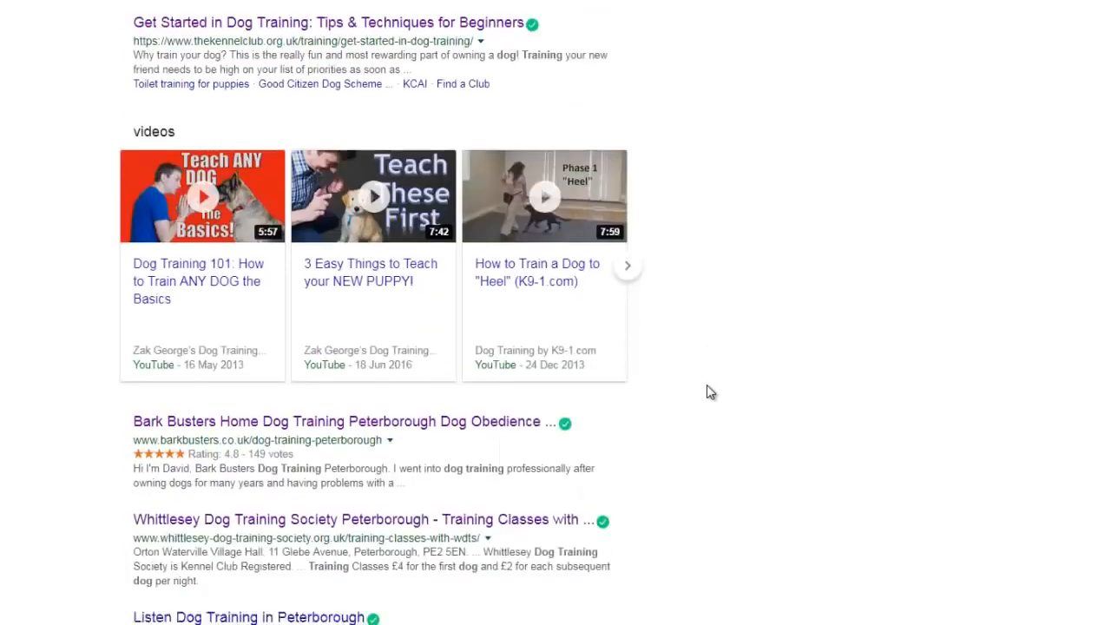
scroll(706, 392, "down", 4)
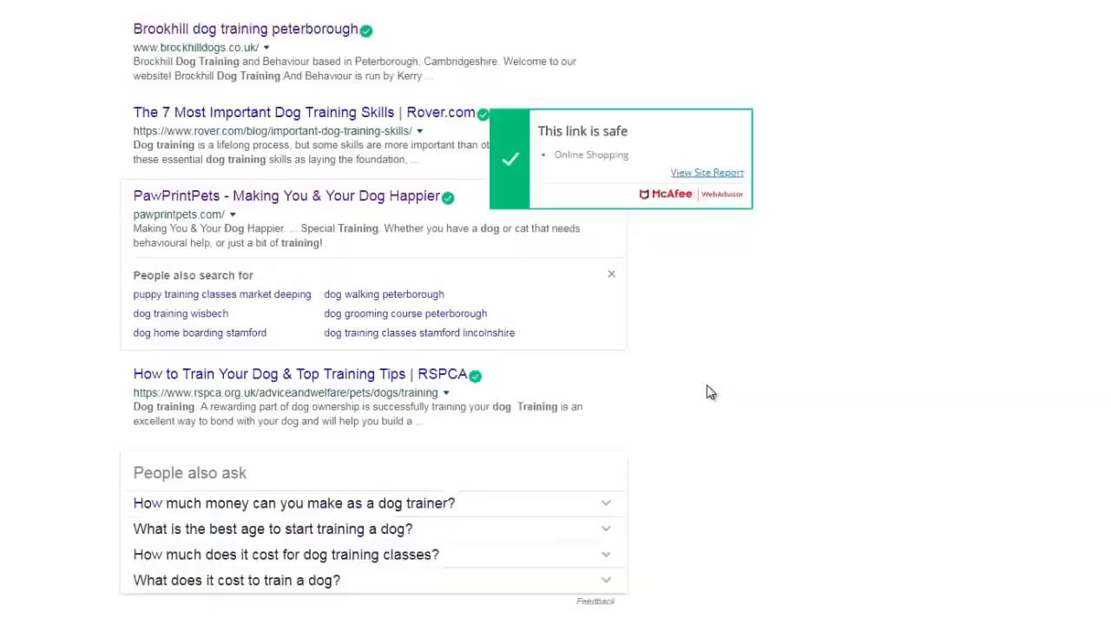
scroll(717, 458, "up", 5)
scroll(717, 459, "up", 8)
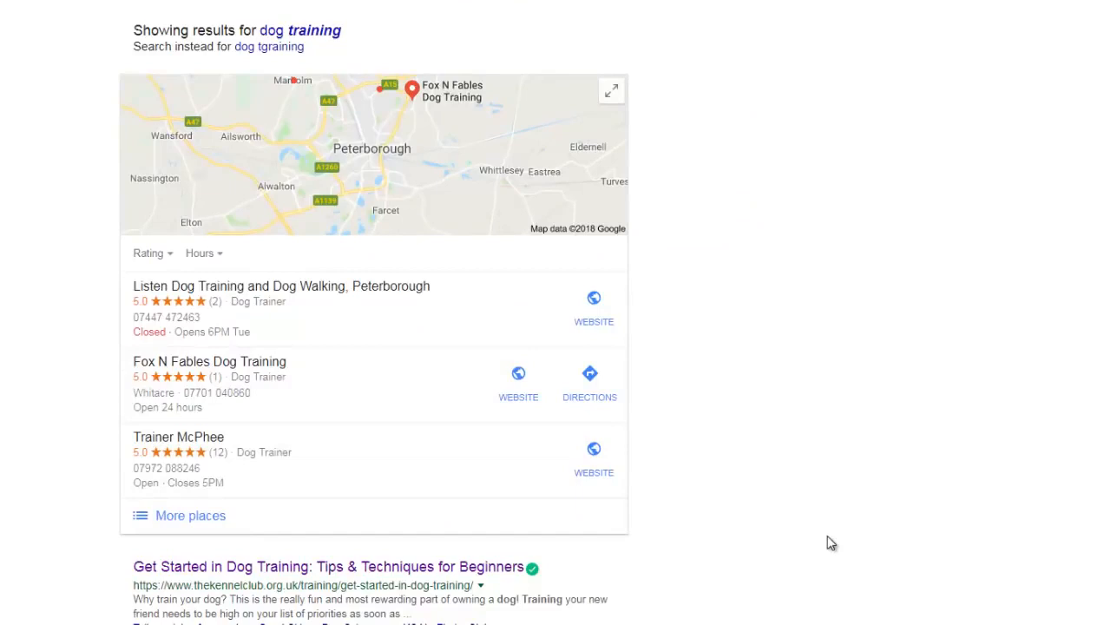
Step: Change the search query to "dog breed" and run the search
left_click(373, 1)
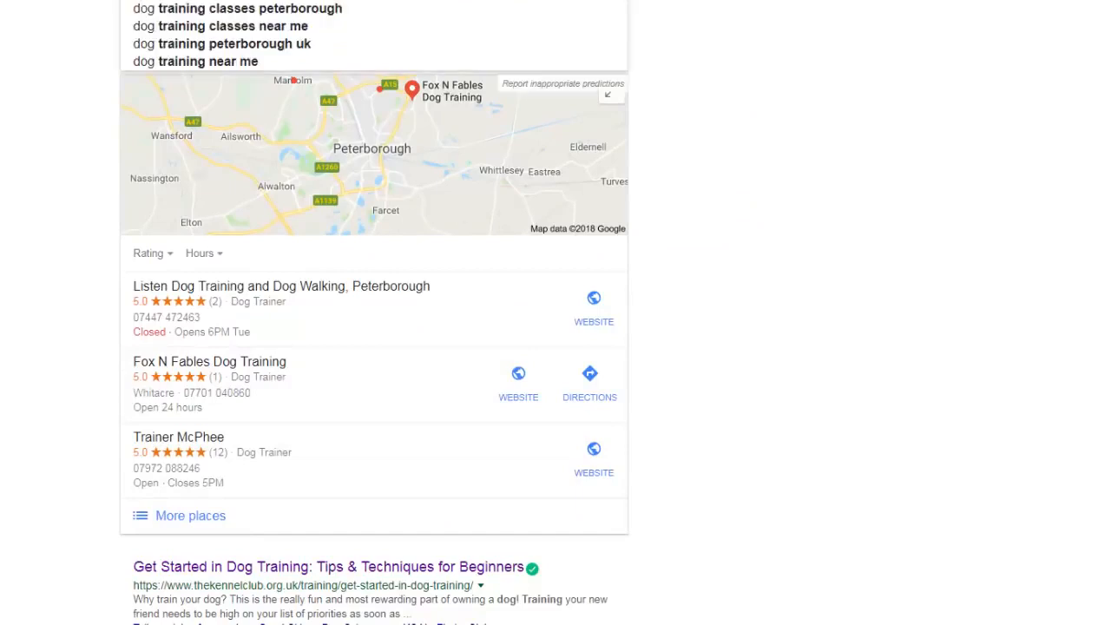
key("BackSpace")
key("BackSpace")
key("BackSpace")
key("BackSpace")
key("BackSpace")
key("BackSpace")
key("BackSpace")
key("BackSpace")
type("breed")
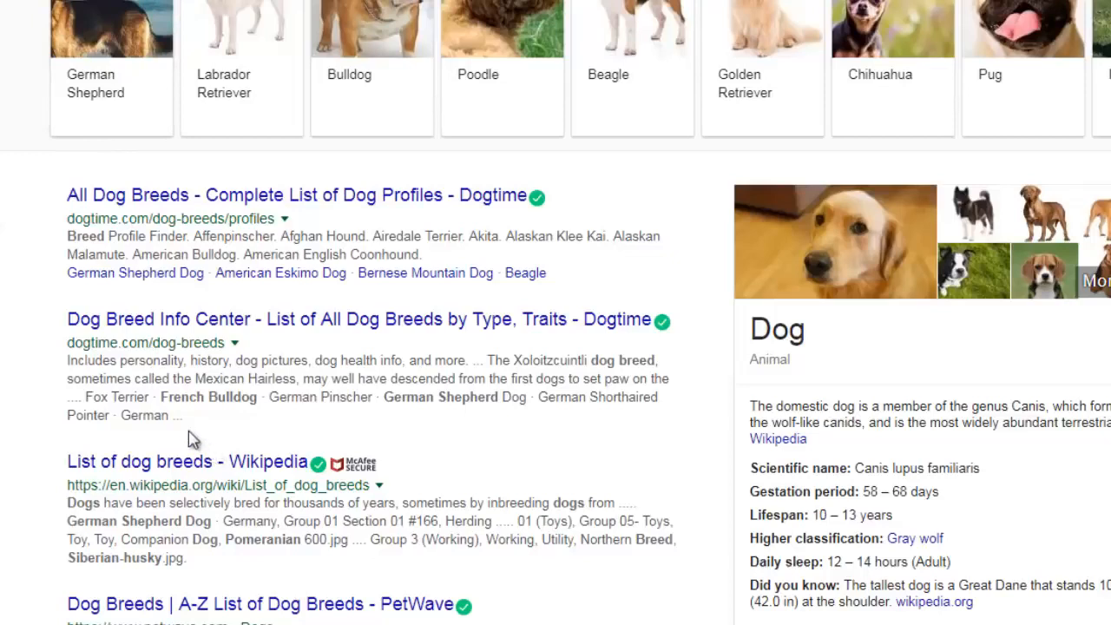
Step: Examine the bold terms French Bulldog, German Shepherd and Pomeranian in the Dogtime and Wikipedia result snippets
left_click_drag(160, 397, 250, 397)
left_click(250, 396)
left_click_drag(387, 397, 455, 398)
left_click(455, 400)
left_click_drag(237, 545, 282, 545)
left_click(280, 545)
Step: Examine the bold terms in the snippets of the PetWave, Pets4Homes and Purina dog breed results
scroll(135, 556, "down", 5)
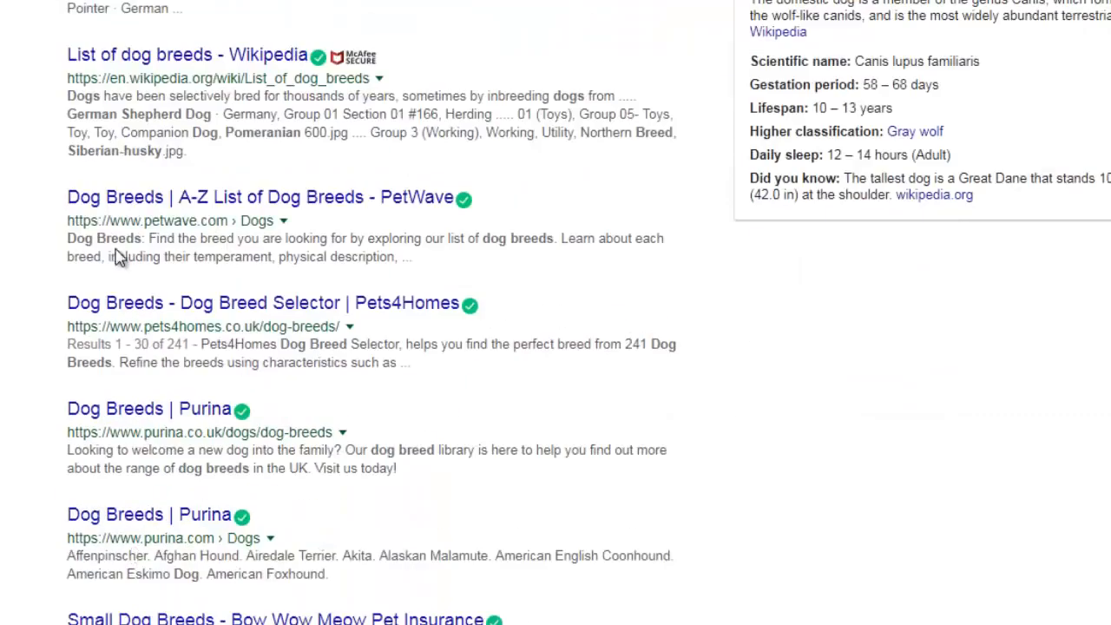
left_click_drag(75, 247, 101, 255)
left_click(340, 363)
scroll(367, 509, "down", 2)
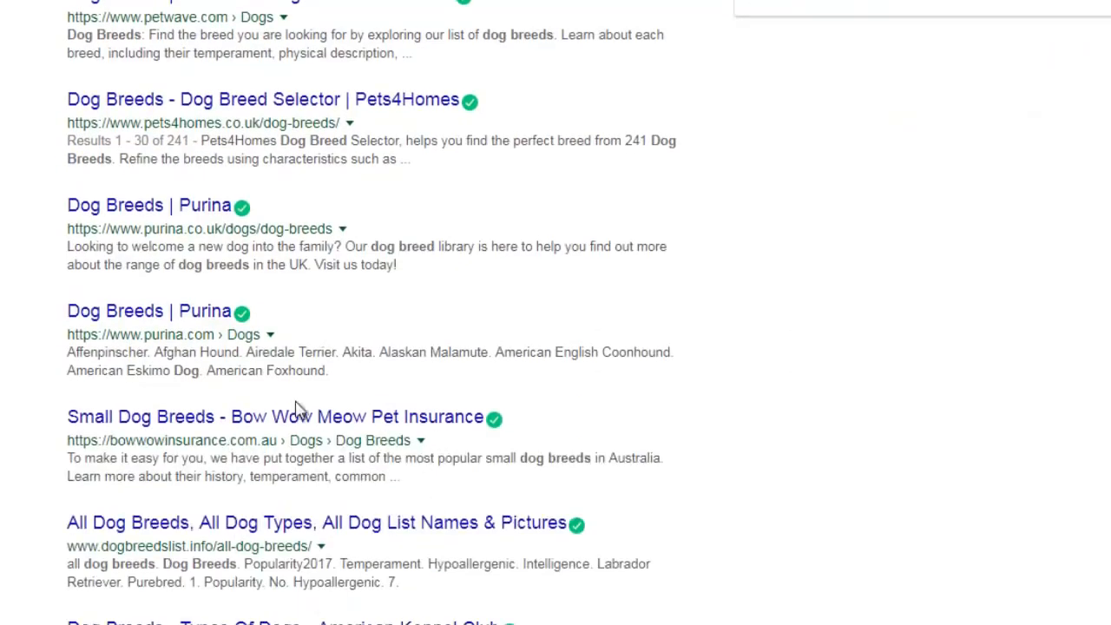
Step: Review the remaining dog breed results down to the American Kennel Club listing and recheck the Dogtime and Wikipedia snippets
scroll(239, 530, "down", 1)
scroll(238, 529, "down", 3)
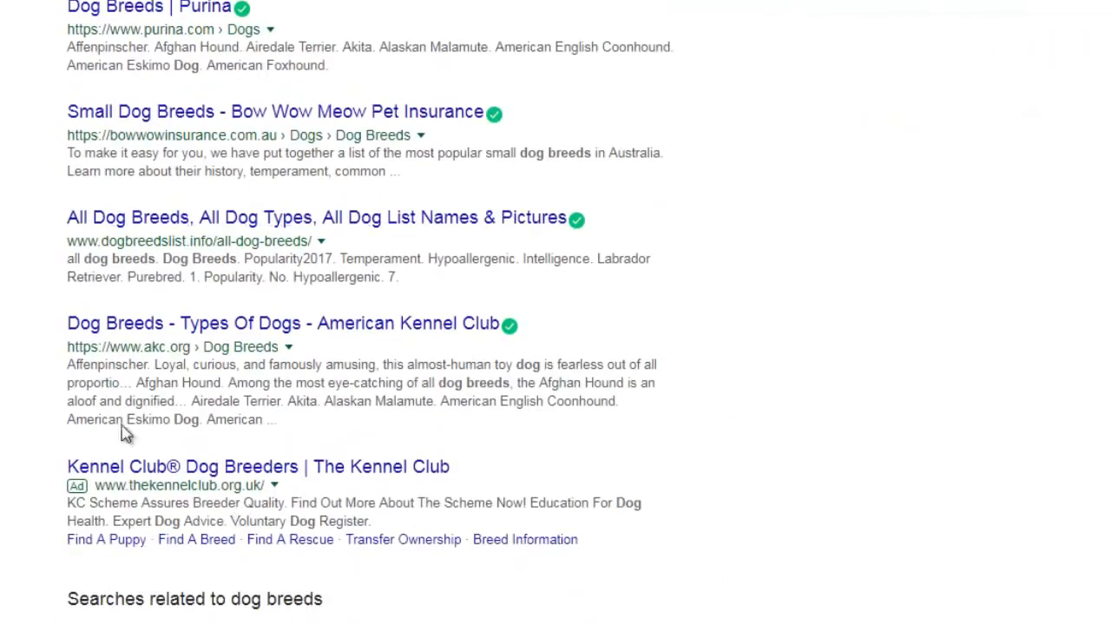
scroll(205, 521, "up", 9)
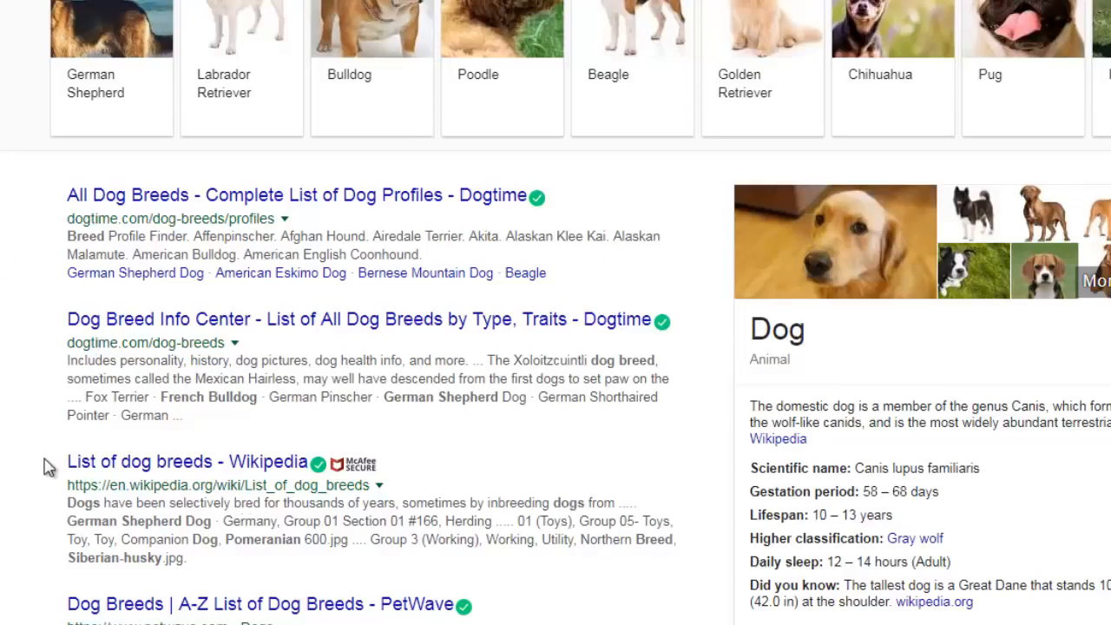
scroll(48, 467, "down", 3)
scroll(48, 467, "up", 3)
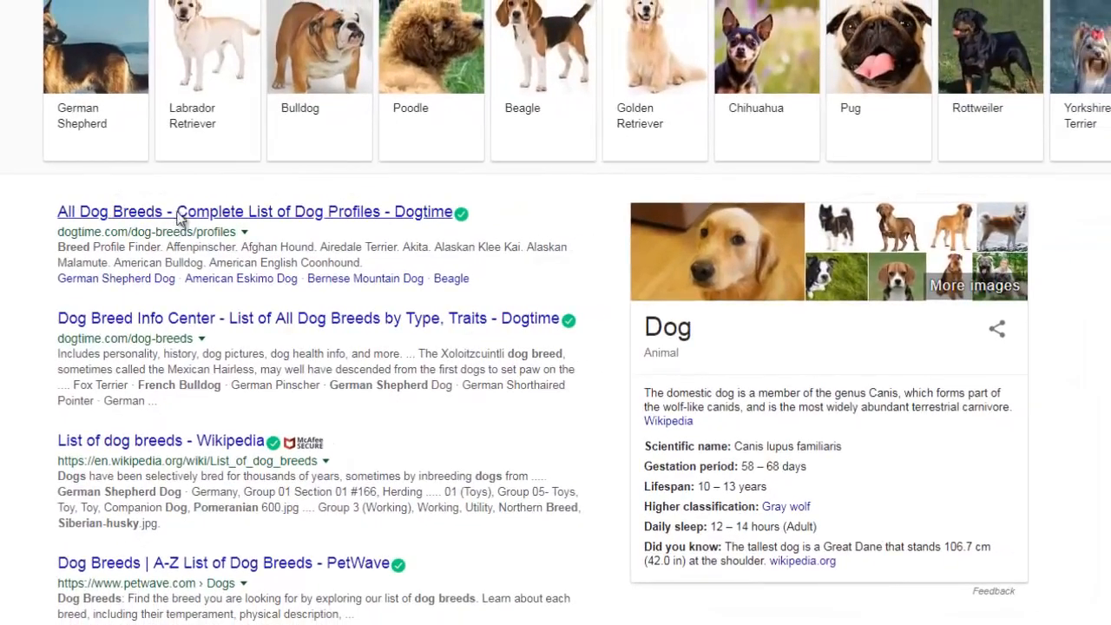
Step: Check the two Dogtime pages, the full breed profile list and the Dog Breed Info Center, returning to the results after each
left_click(177, 215)
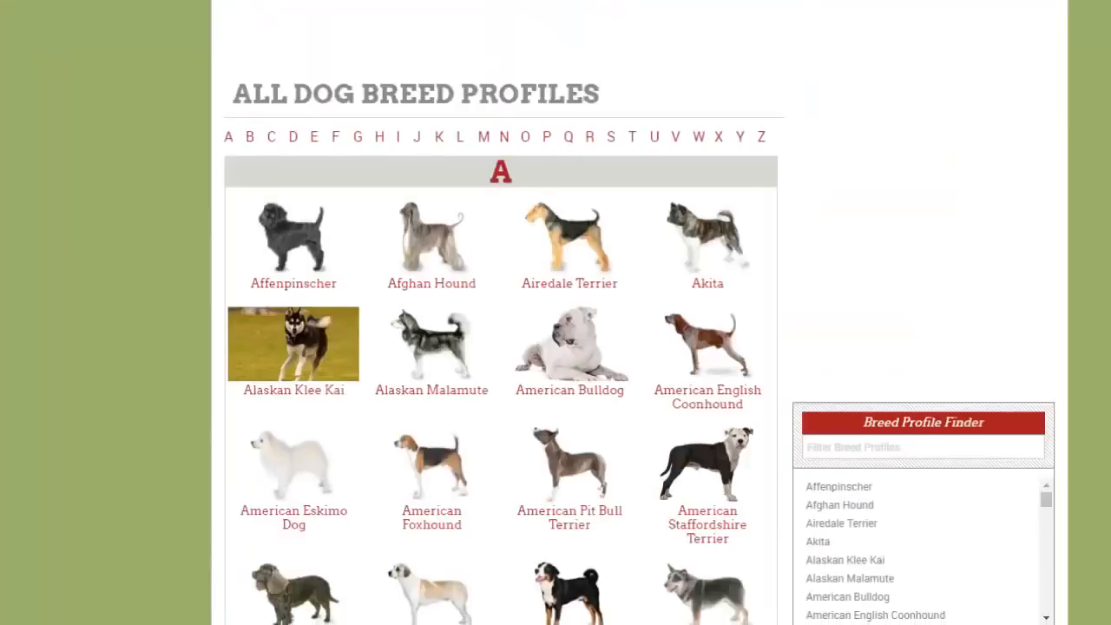
key("alt+Left")
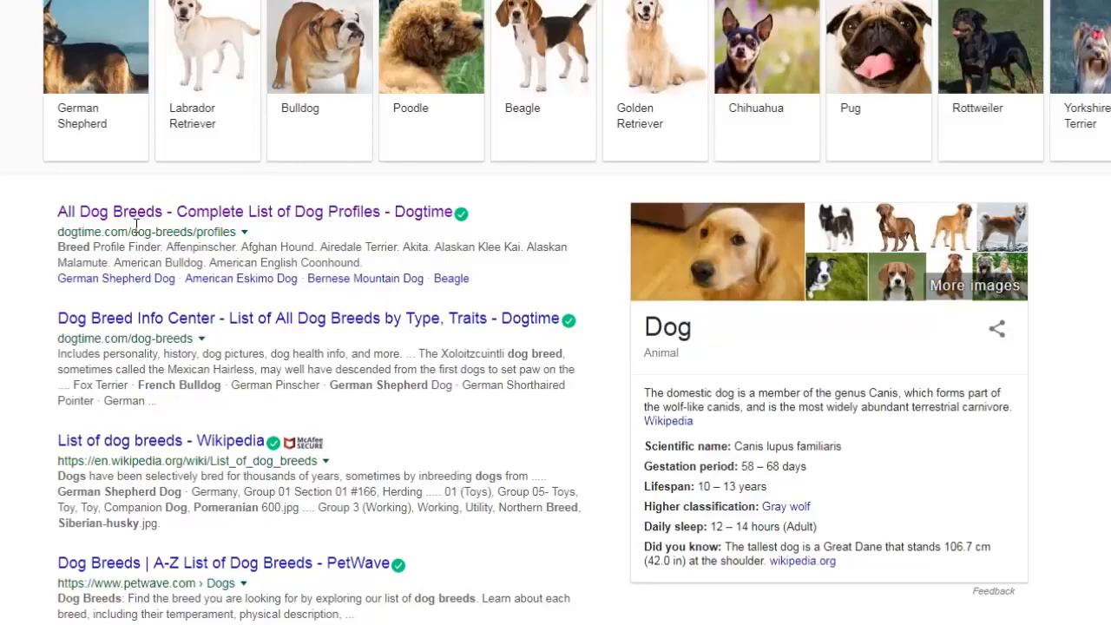
left_click(217, 320)
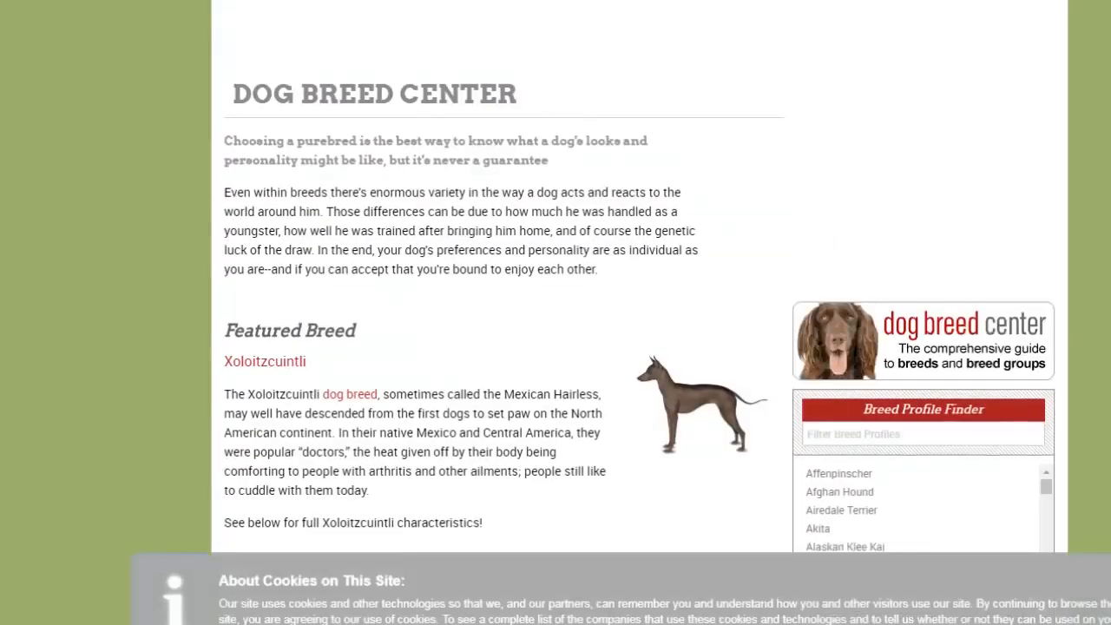
key("alt+Left")
scroll(149, 341, "down", 2)
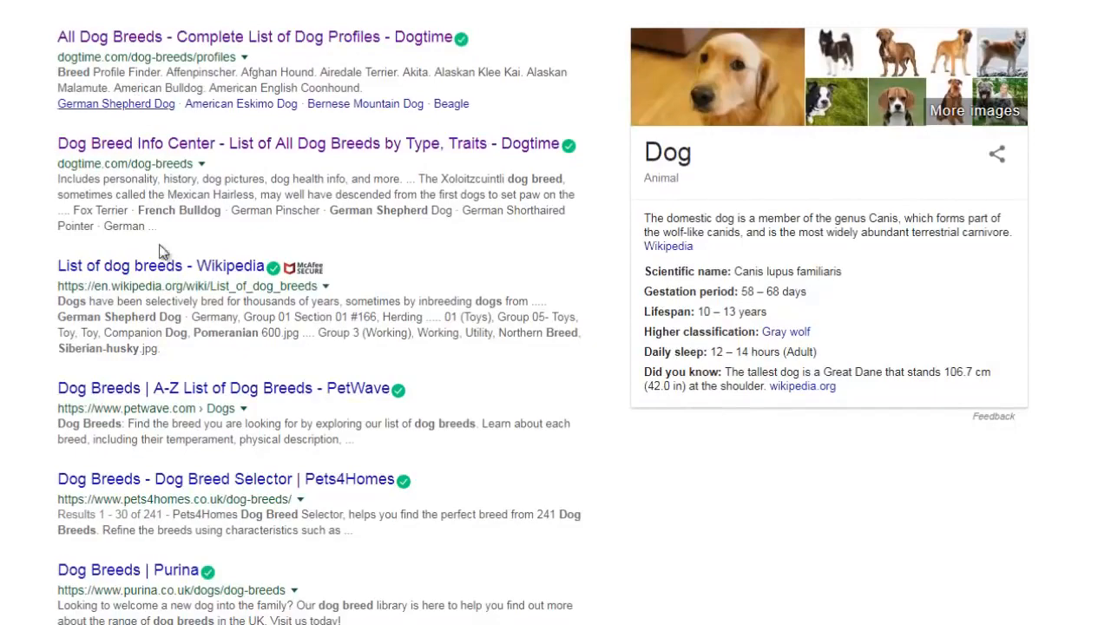
Step: Check Wikipedia's List of dog breeds page and return to the results to read the terms people also search for
left_click(163, 276)
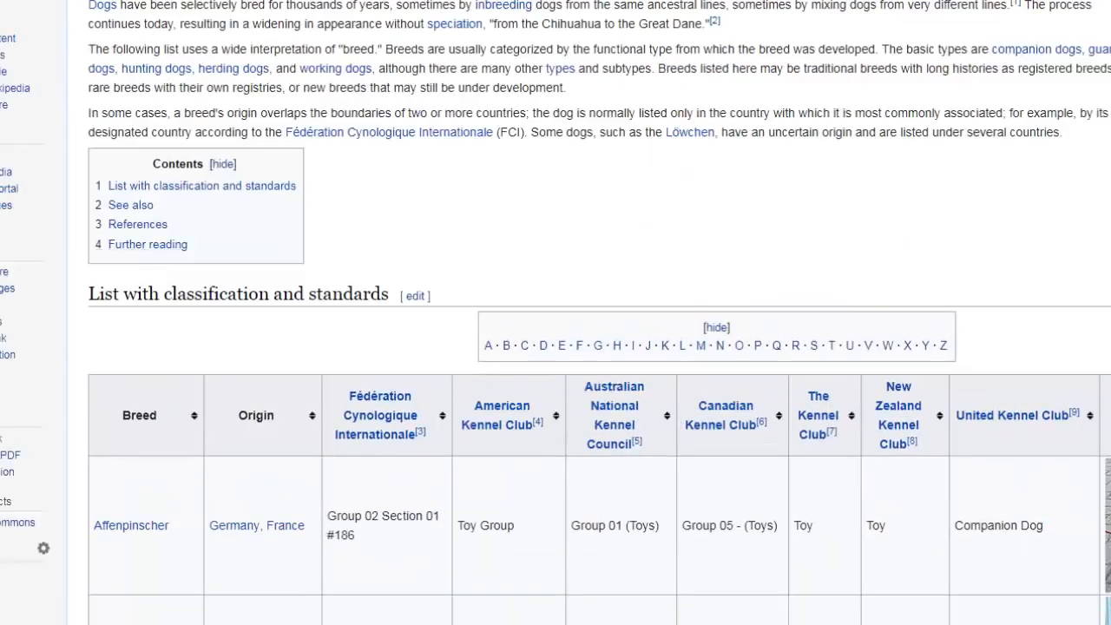
key("alt+Left")
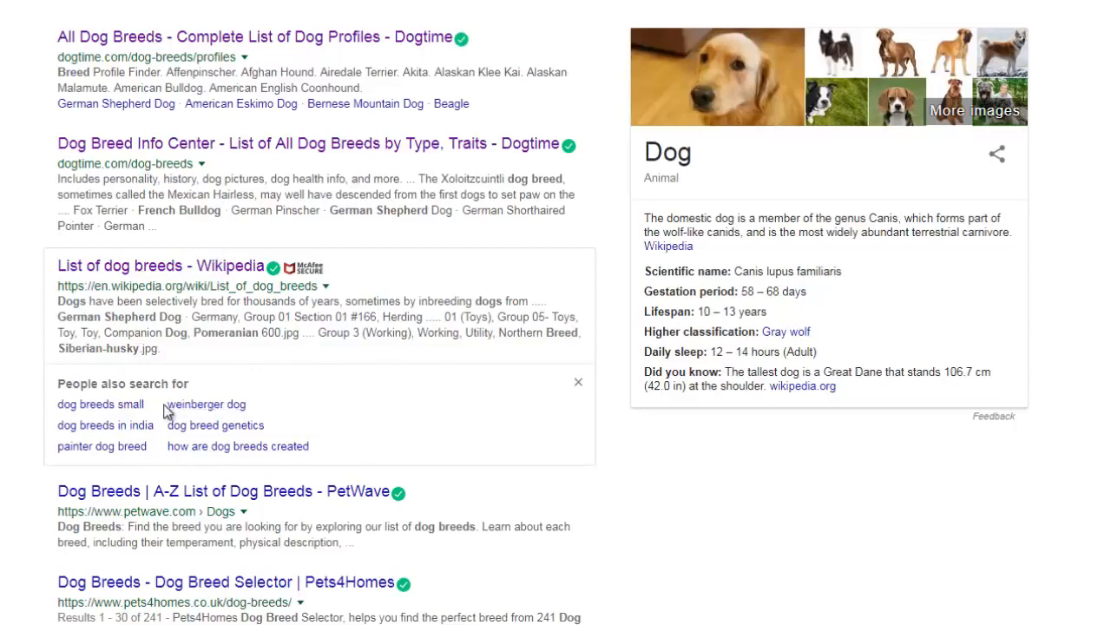
scroll(169, 408, "up", 1)
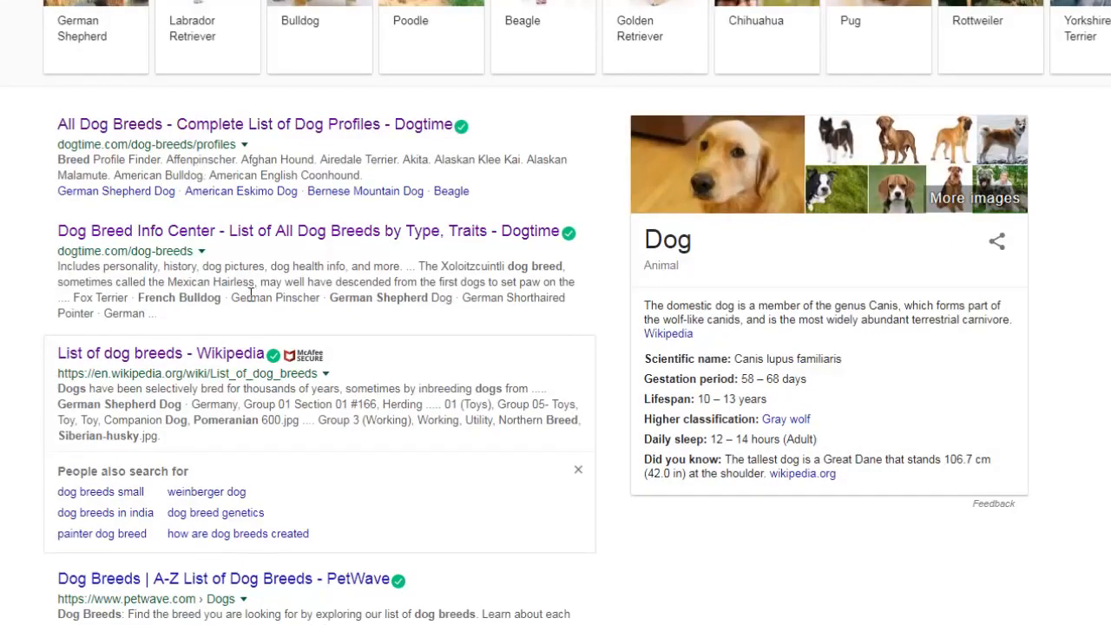
Step: Run the related search "dog breeds a-z" and check its Animal Planet result, returning to the results page
scroll(250, 295, "down", 15)
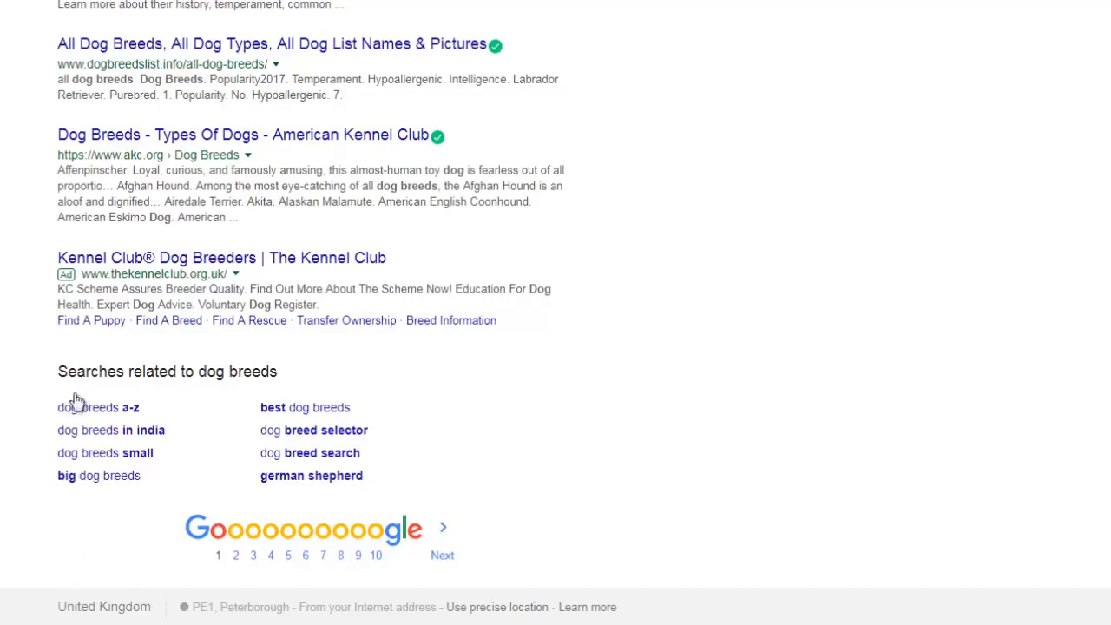
left_click(88, 420)
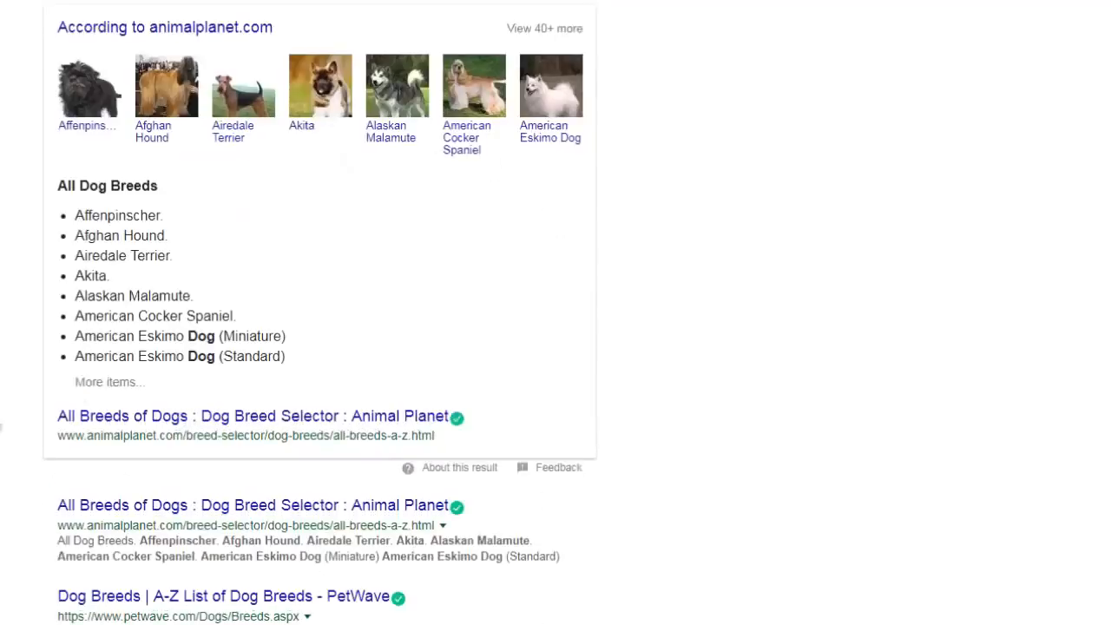
scroll(23, 460, "down", 3)
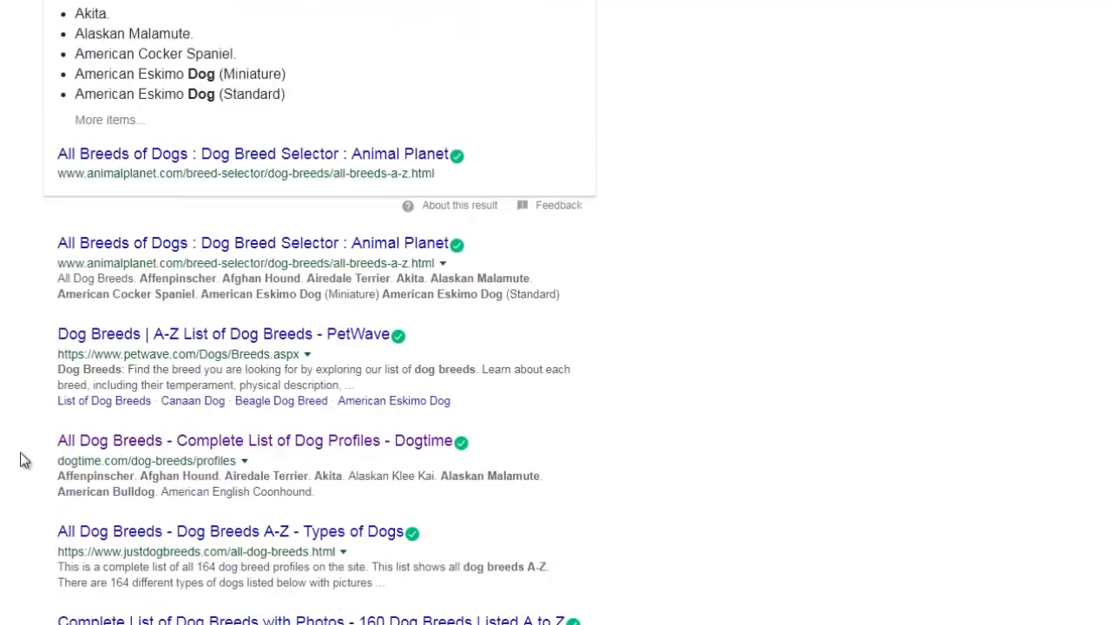
left_click(145, 251)
key("alt+Left")
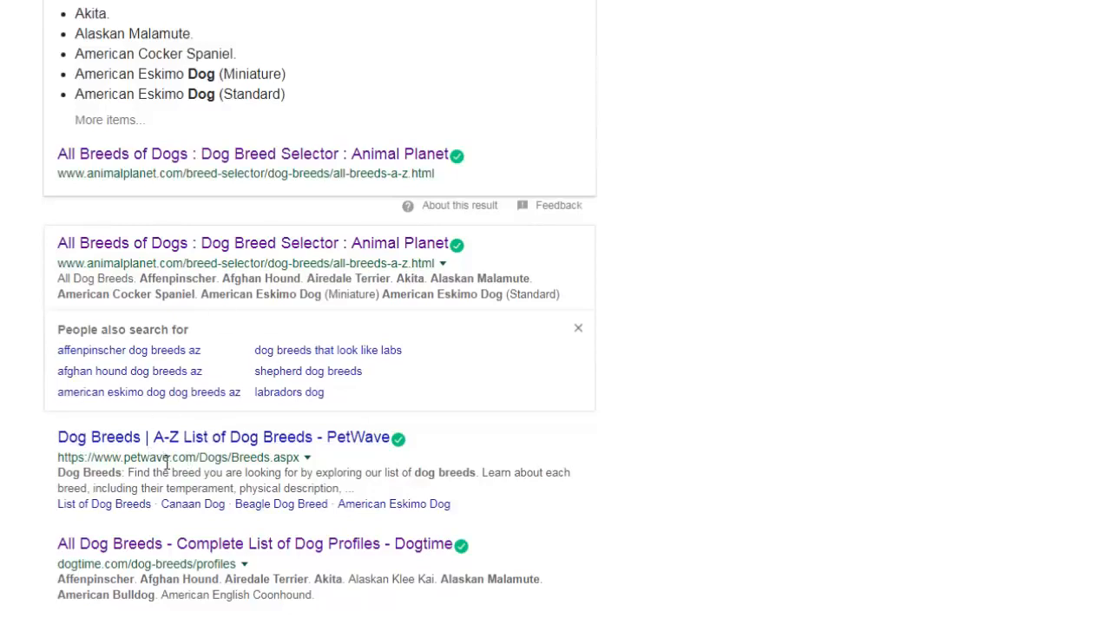
Step: Examine the bold terms in the dog breeds a-z snippets and the related searches at the end of the page
scroll(170, 469, "down", 2)
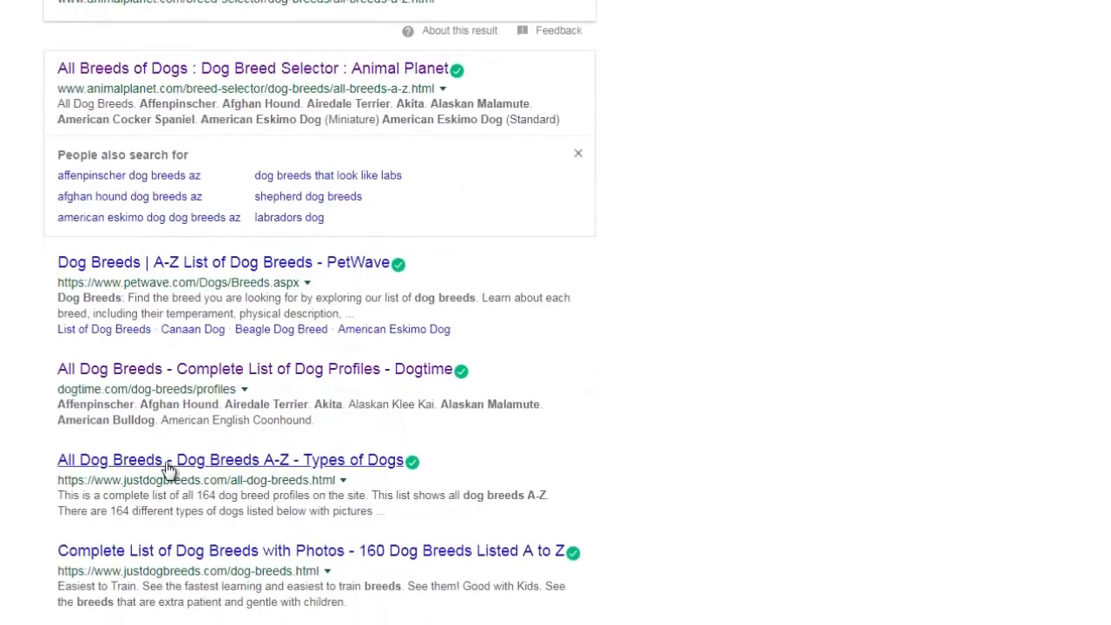
scroll(169, 469, "down", 12)
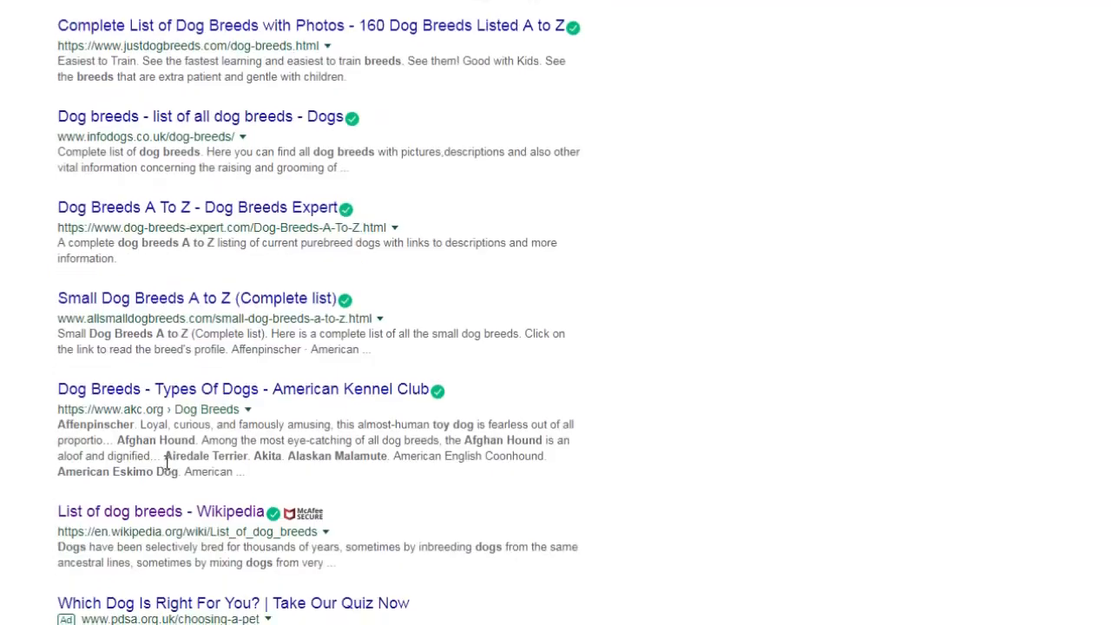
scroll(360, 543, "down", 4)
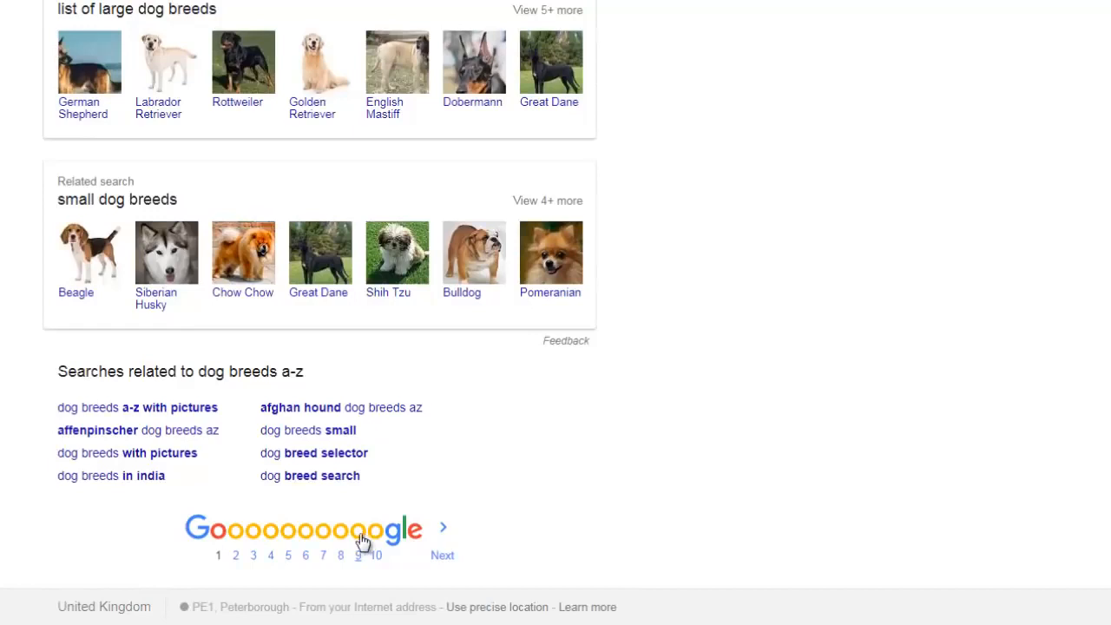
scroll(363, 541, "up", 12)
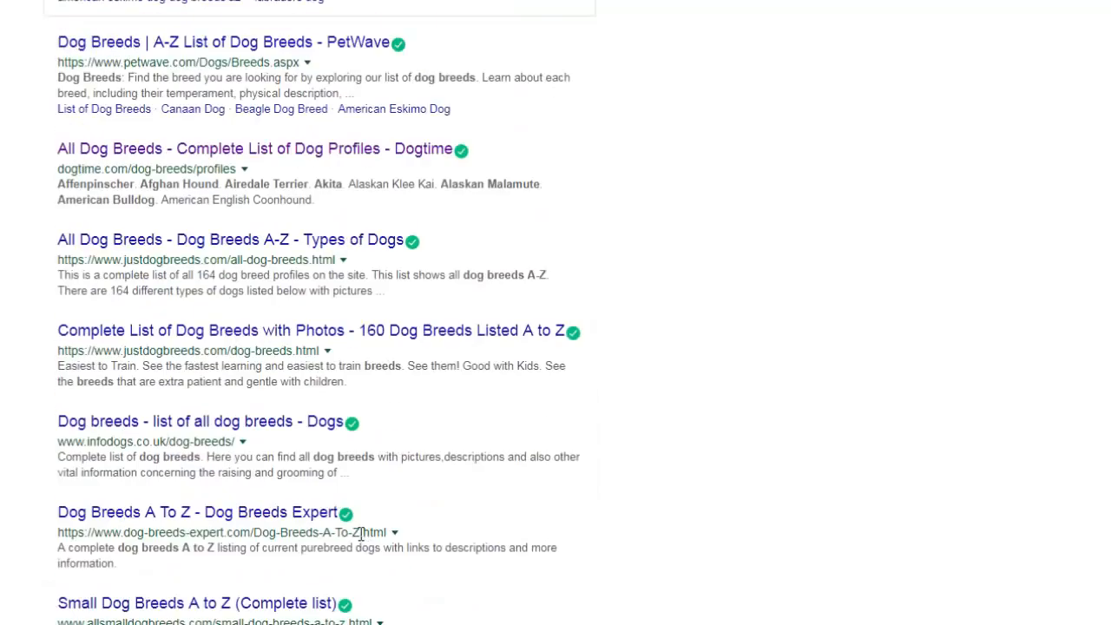
scroll(361, 534, "up", 8)
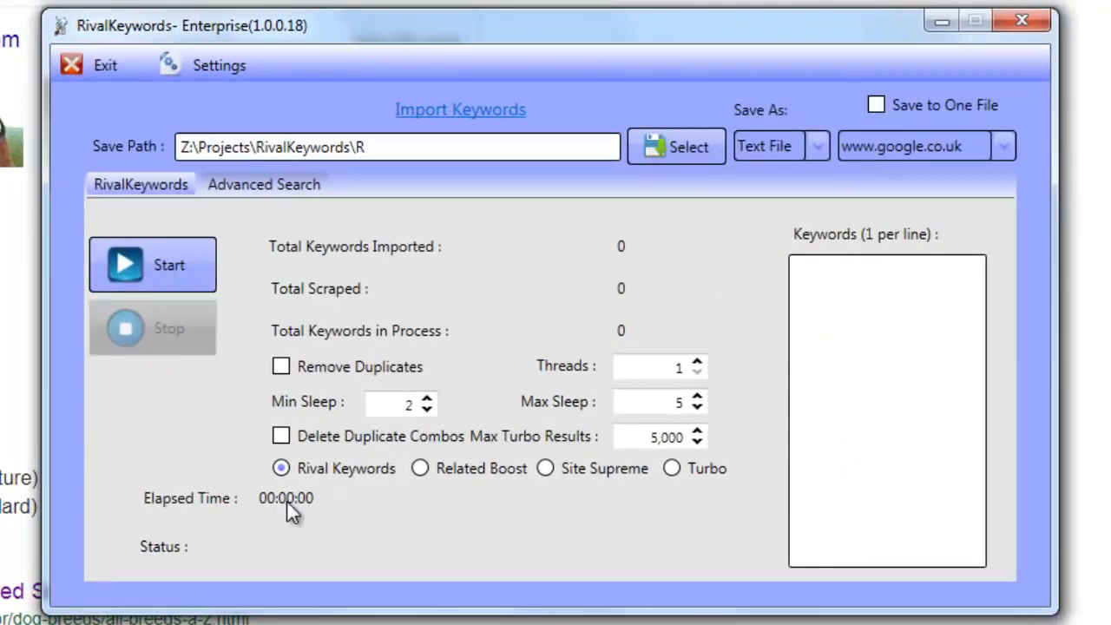
Step: Look through the Google country domains available in RivalKeywords and close the list
left_click(1002, 150)
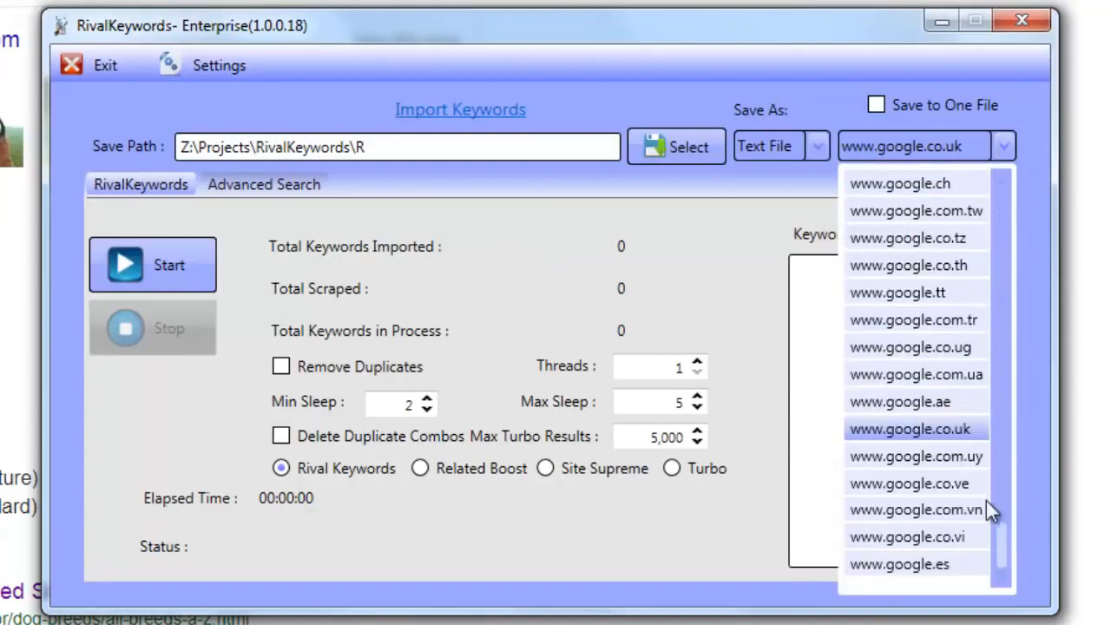
left_click_drag(1000, 537, 724, 596)
left_click(663, 518)
Step: Inspect the proxy settings and the captcha API settings, closing each window without changes
left_click(242, 58)
left_click(255, 102)
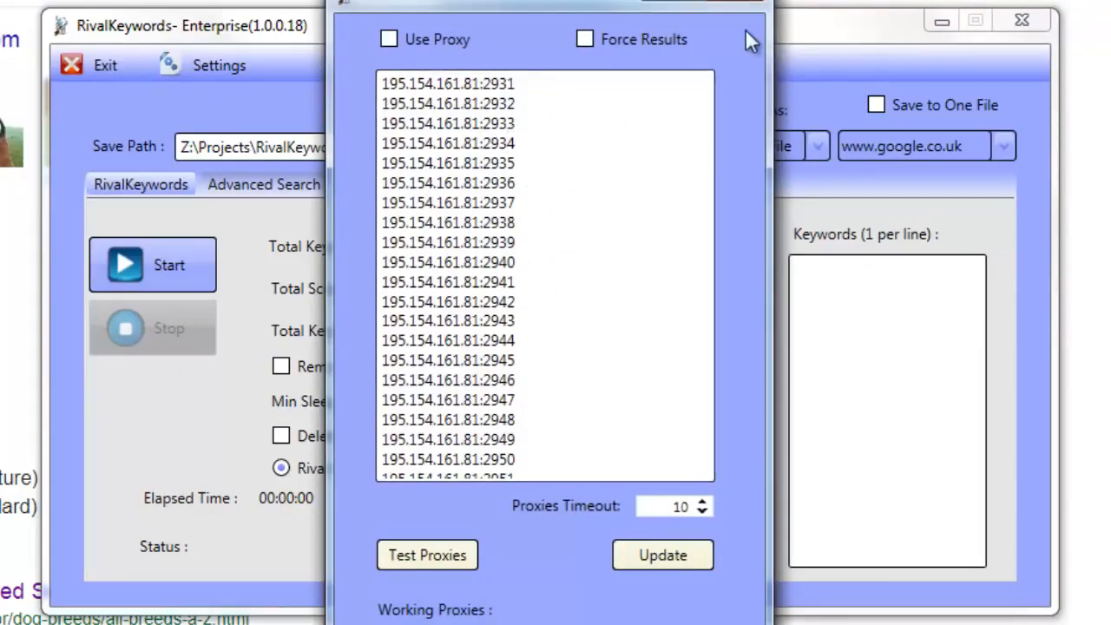
left_click(742, 4)
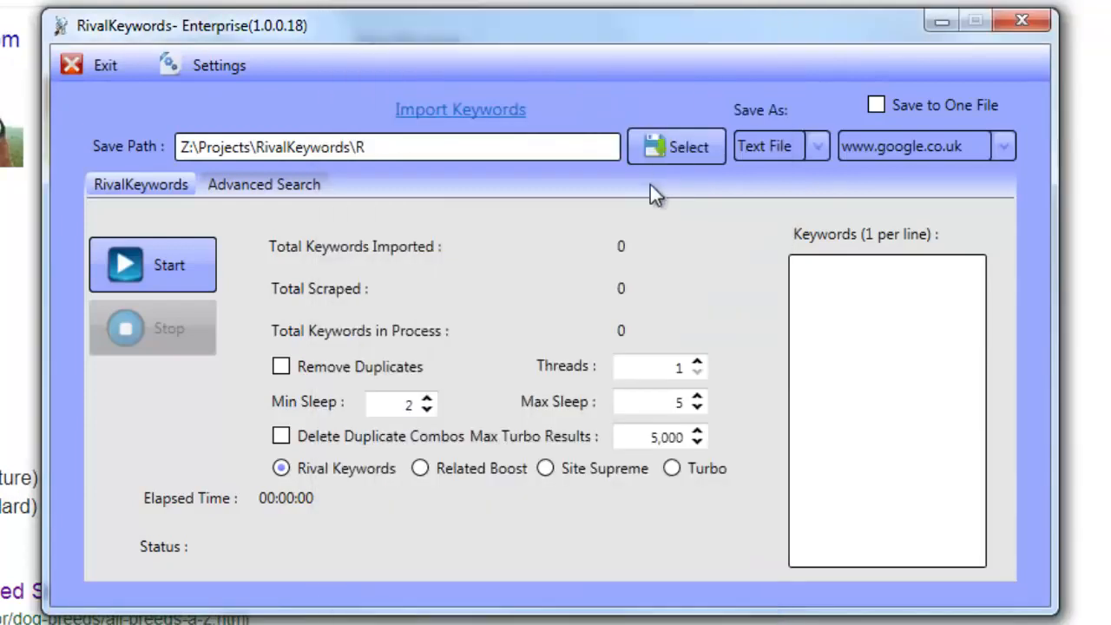
left_click(219, 69)
left_click(239, 144)
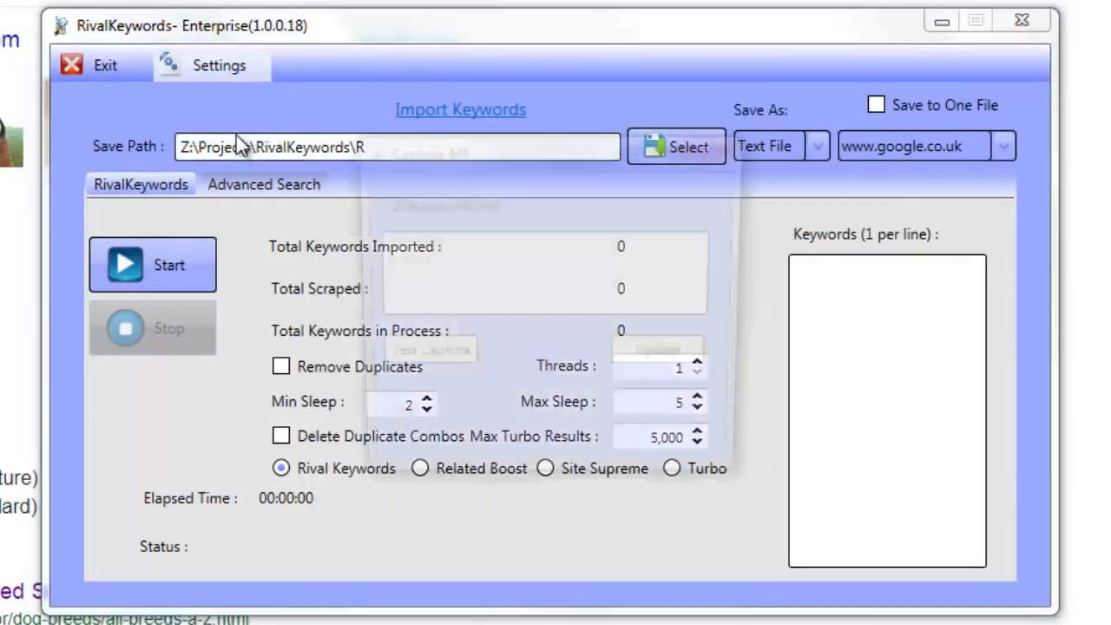
left_click(717, 144)
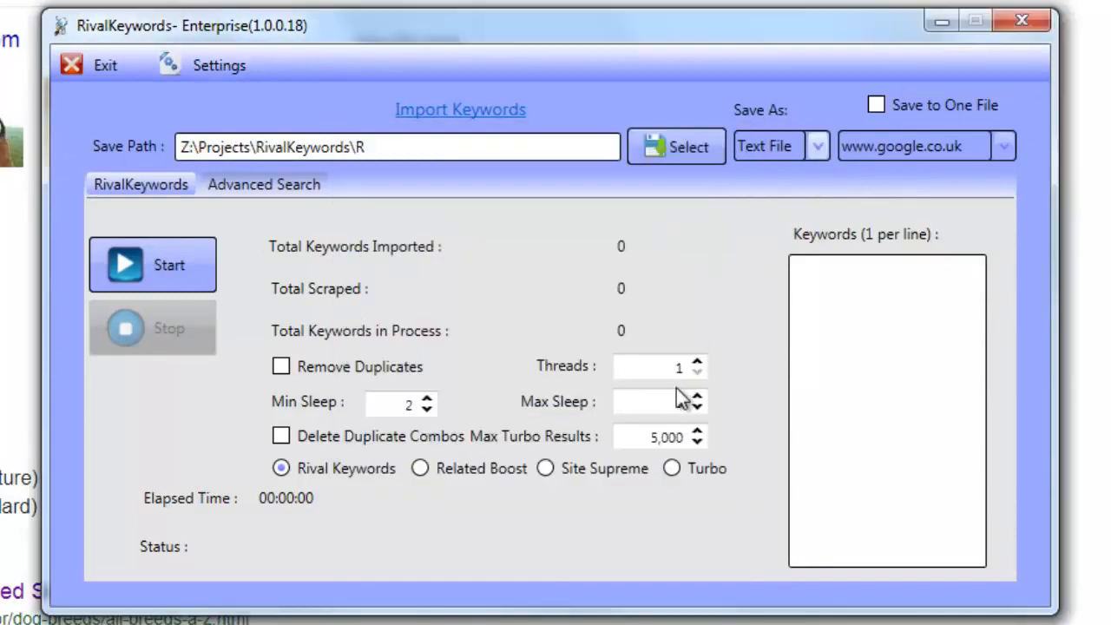
Step: Set the maximum sleep to 5
left_click(682, 397)
type("5")
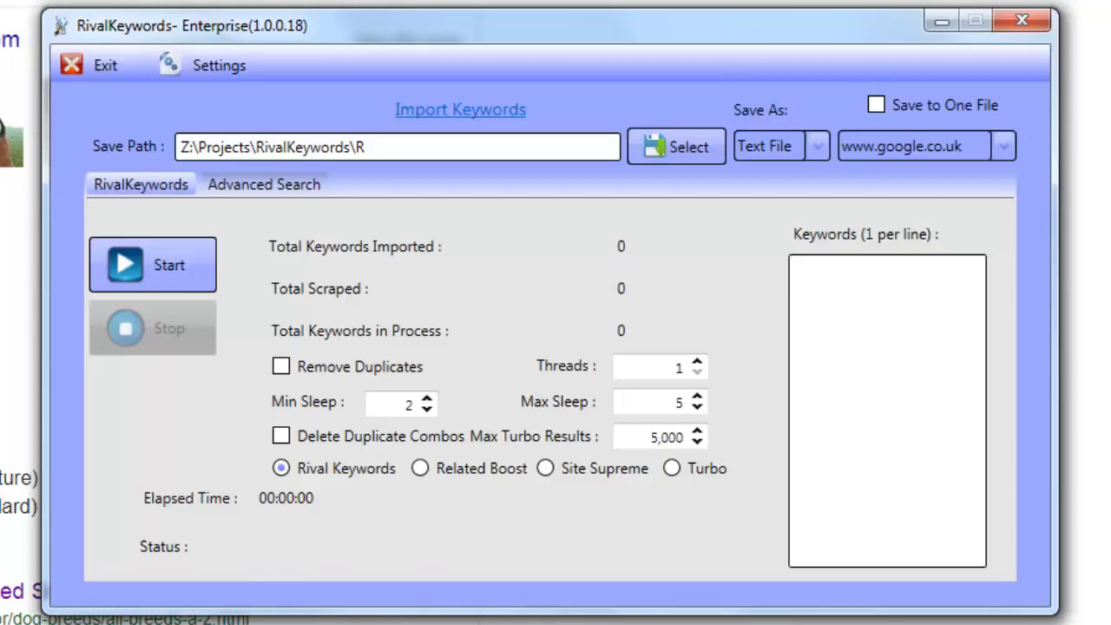
left_click(859, 389)
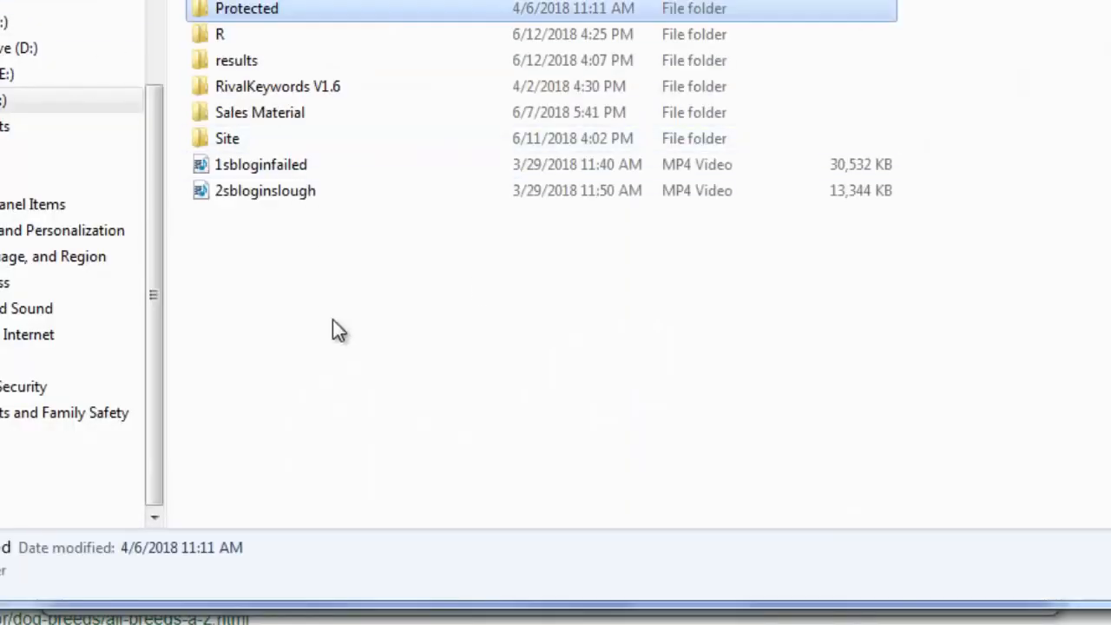
Step: Create a new folder named "n" inside the RivalKeywords project folder and open it
right_click(332, 320)
mouse_move(567, 616)
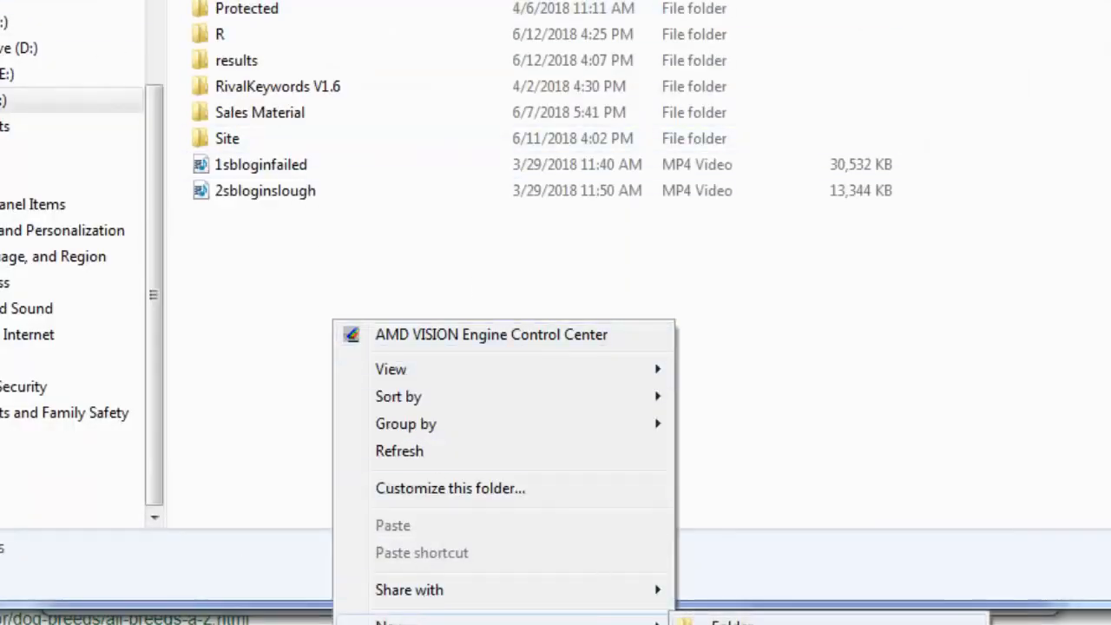
left_click(729, 622)
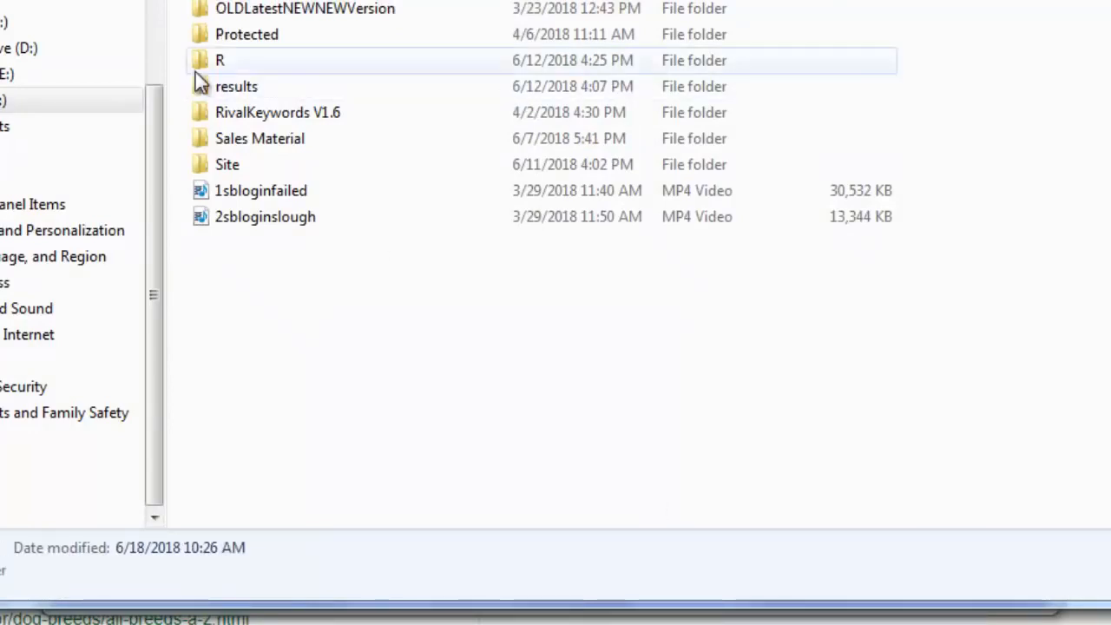
double_click(254, 1)
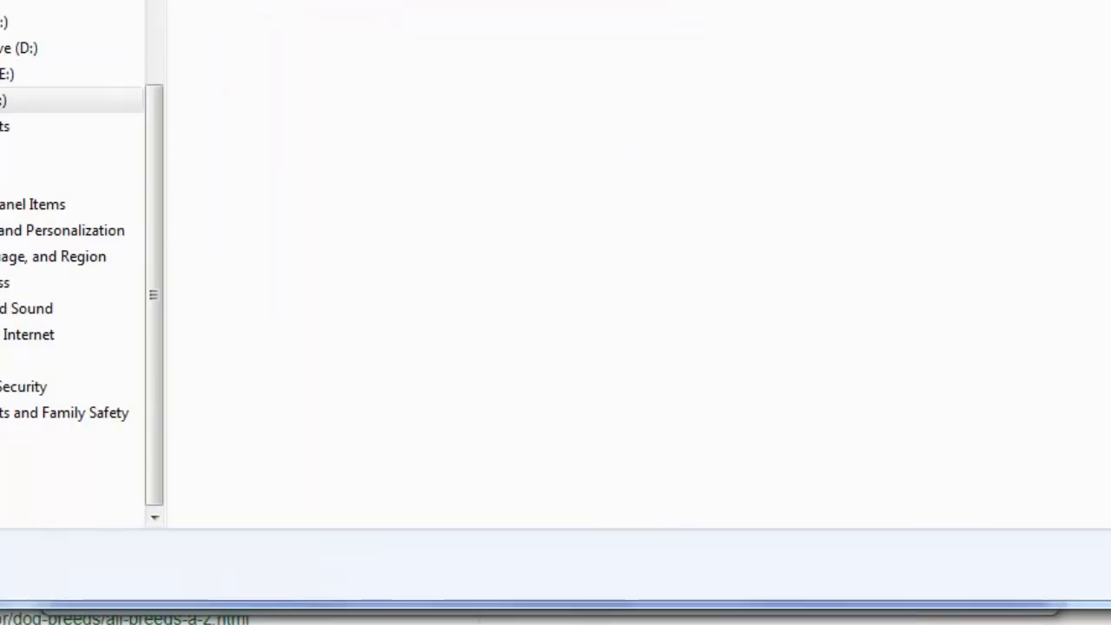
Step: Copy the new folder's path and set the RivalKeywords save path to Z:\Projects\RivalKeywords\n
right_click(526, 0)
left_click(564, 0)
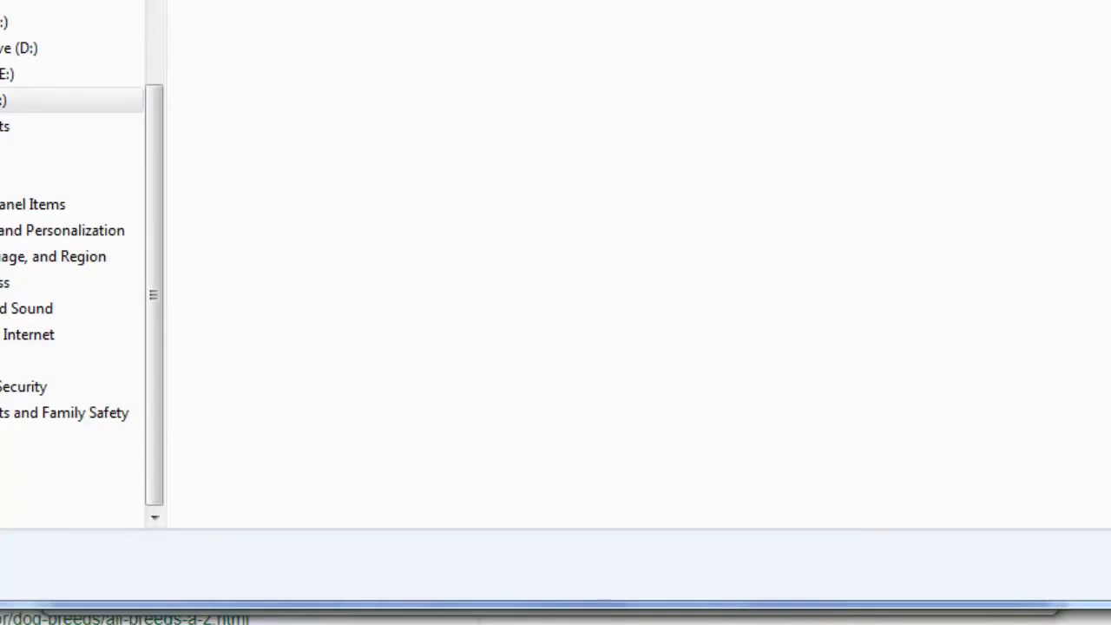
key("alt+Tab")
triple_click(543, 148)
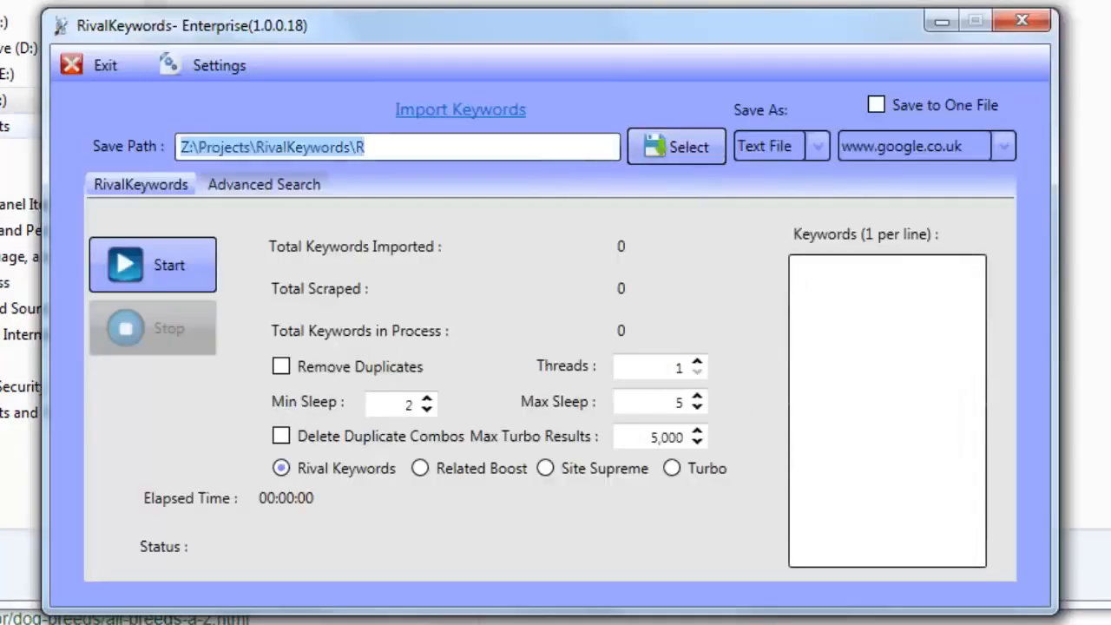
type("Z:\\Projects\\RivalKeywords\\n")
Step: Run a Rival Keywords scrape for the keyword "bitcoin" and open the saved text file to review its keyword list
left_click(838, 339)
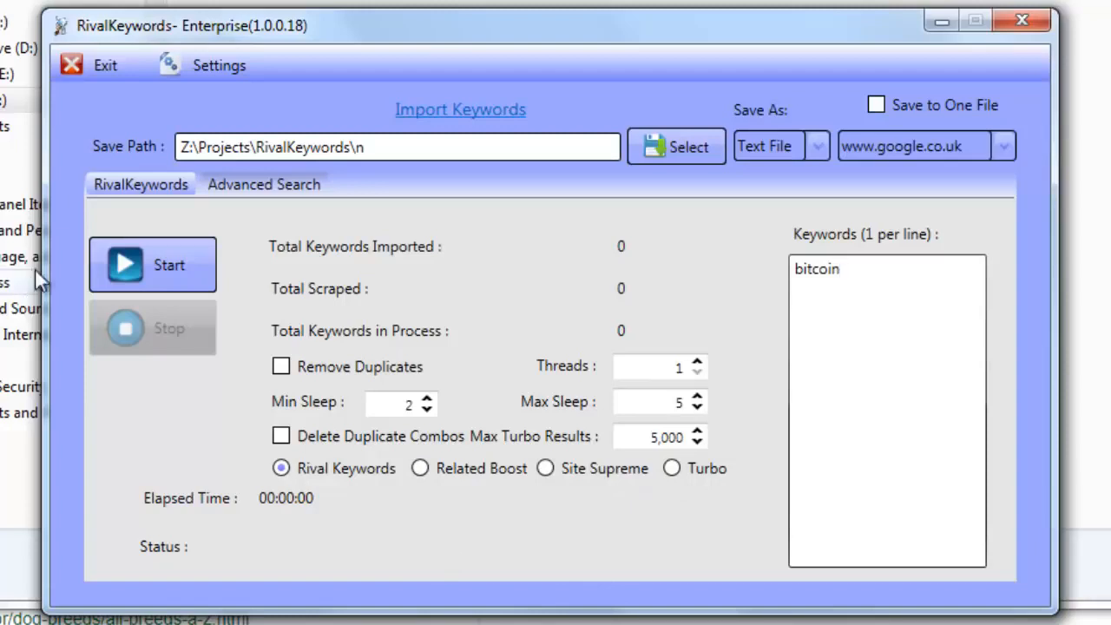
left_click(126, 267)
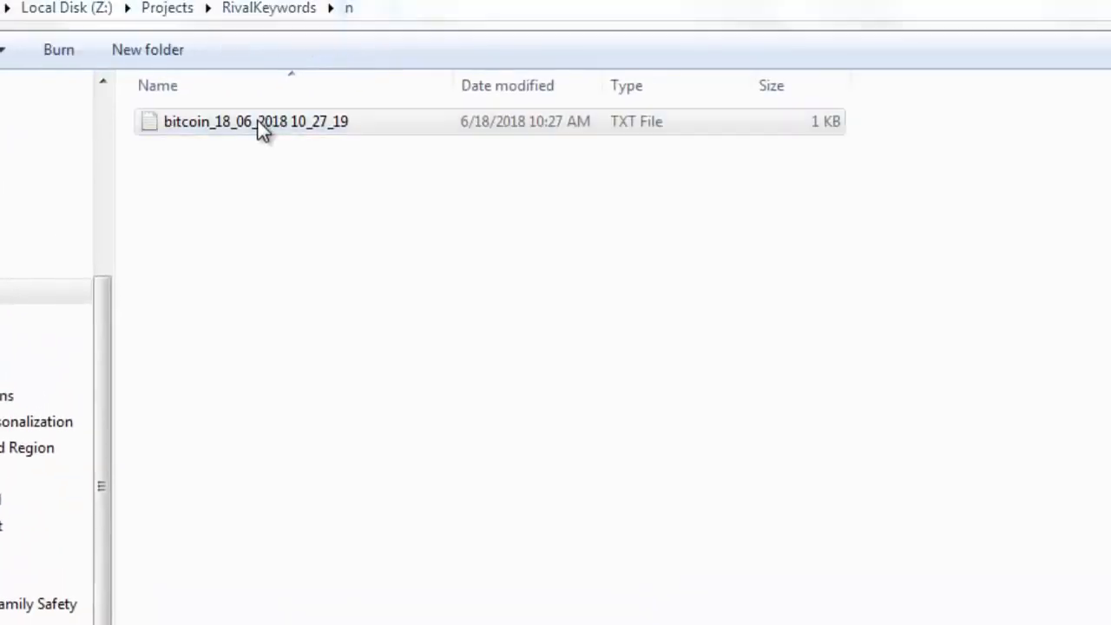
double_click(263, 129)
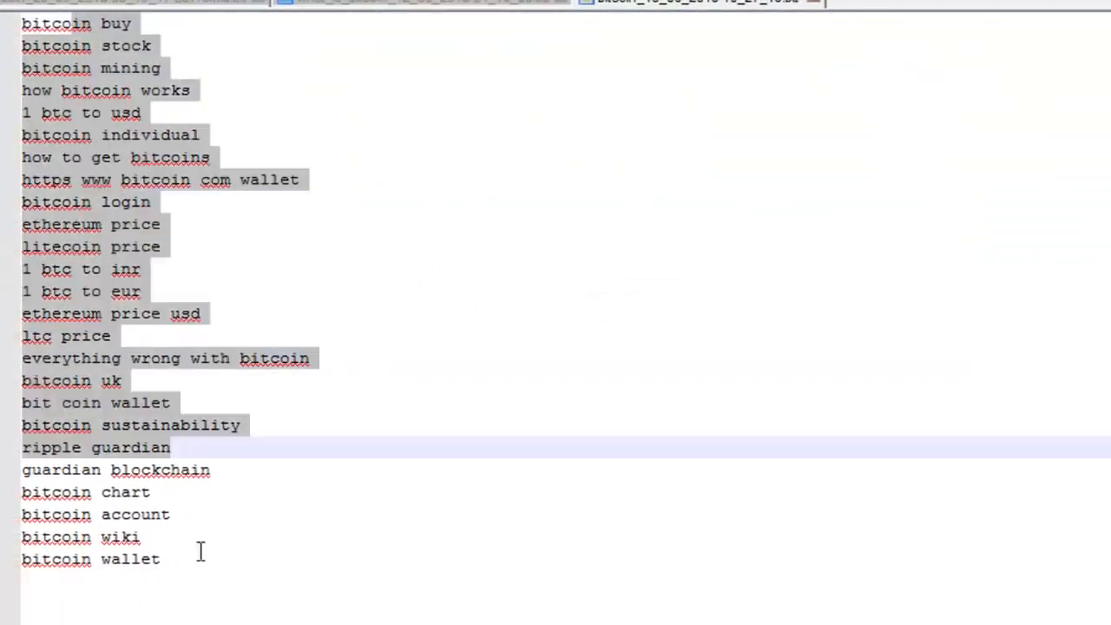
left_click(219, 594)
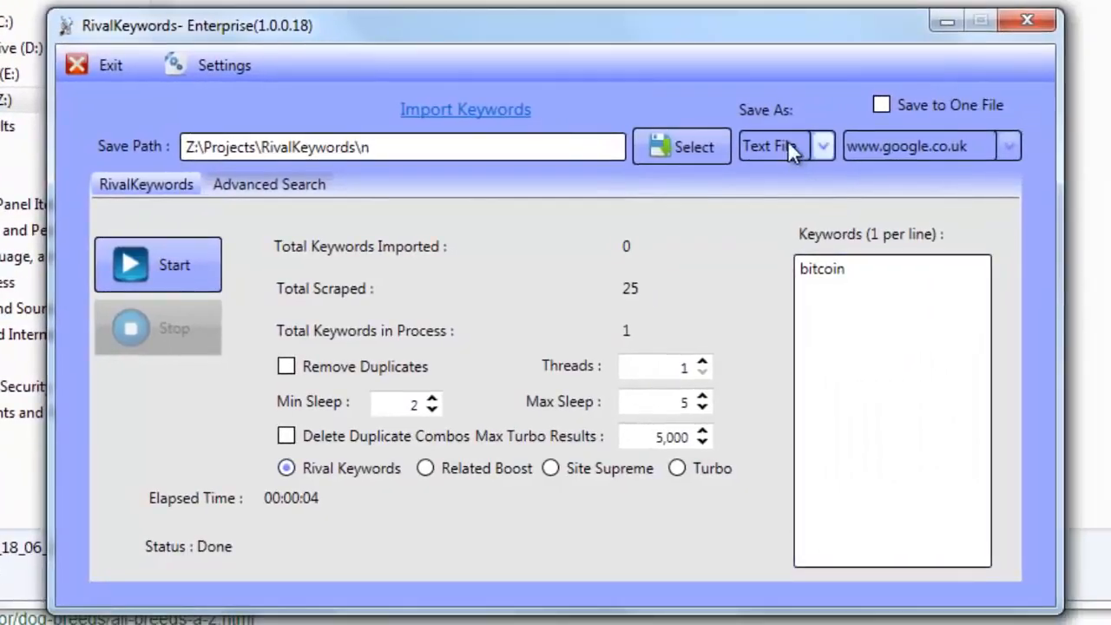
Step: Set the save format to CSV File and run the "bitcoin" keyword scrape again
left_click(787, 140)
left_click(754, 207)
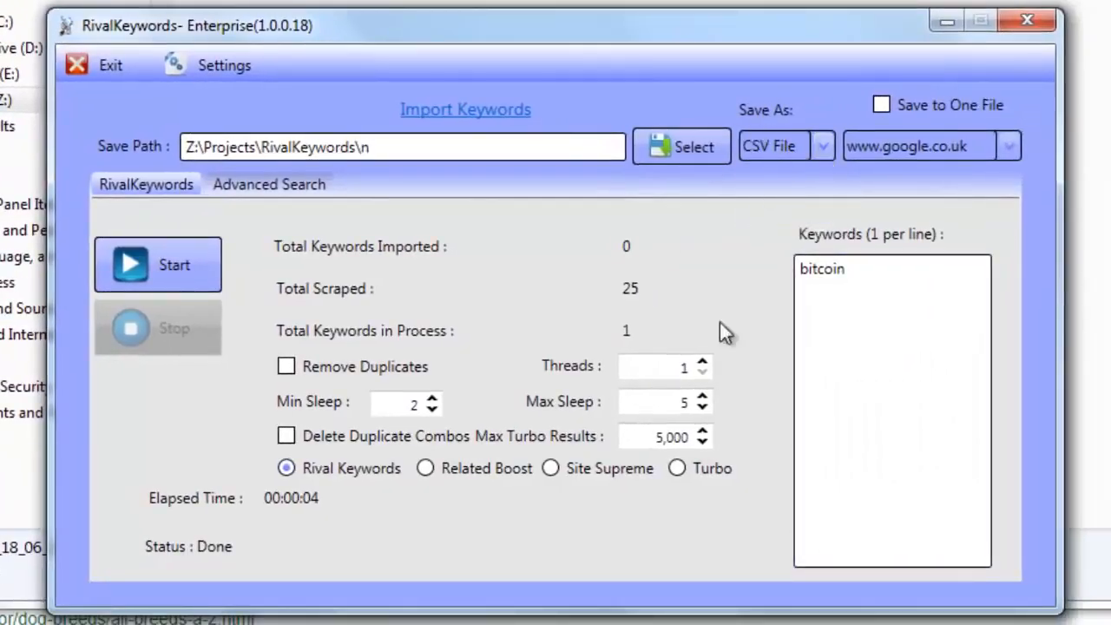
left_click(134, 263)
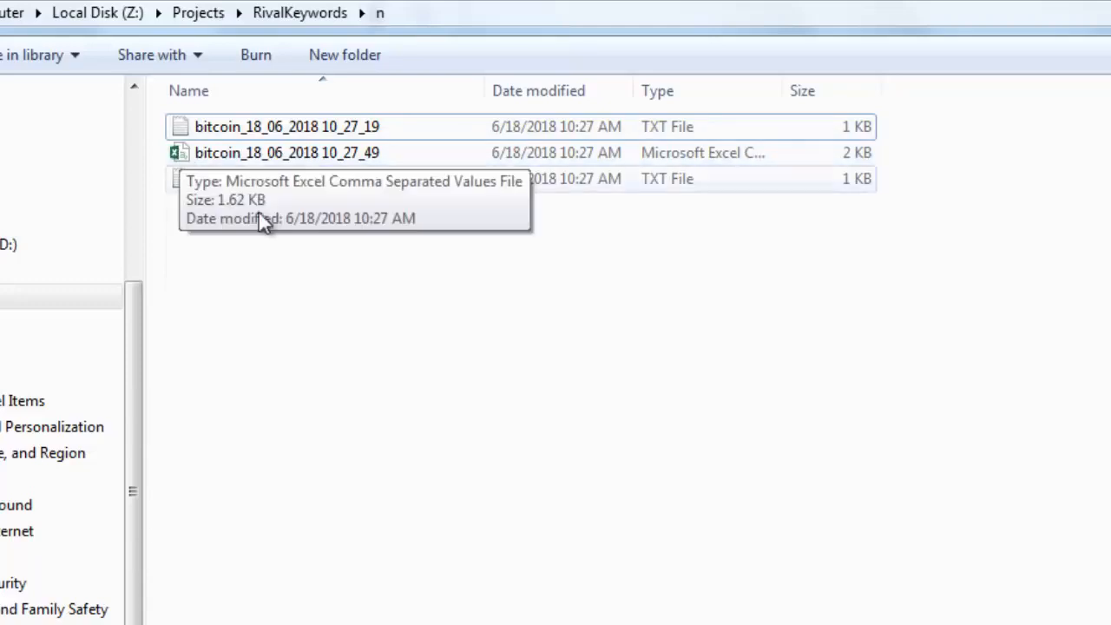
Step: Check the new bitcoin output files in the "n" folder and open the LSITerms text file
left_click(203, 161)
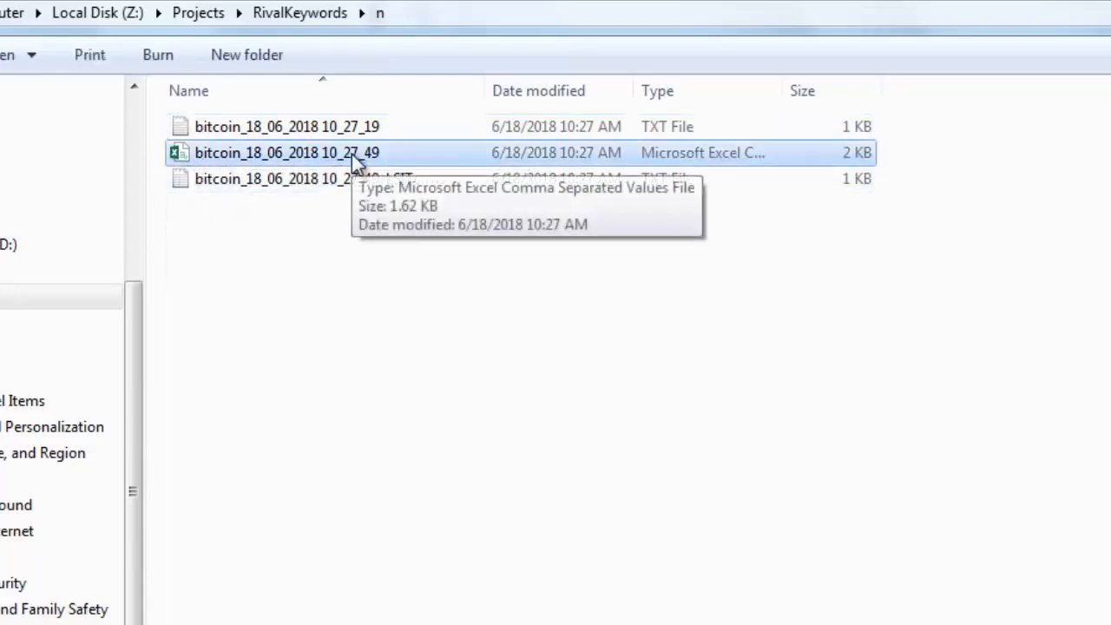
left_click(380, 238)
double_click(360, 180)
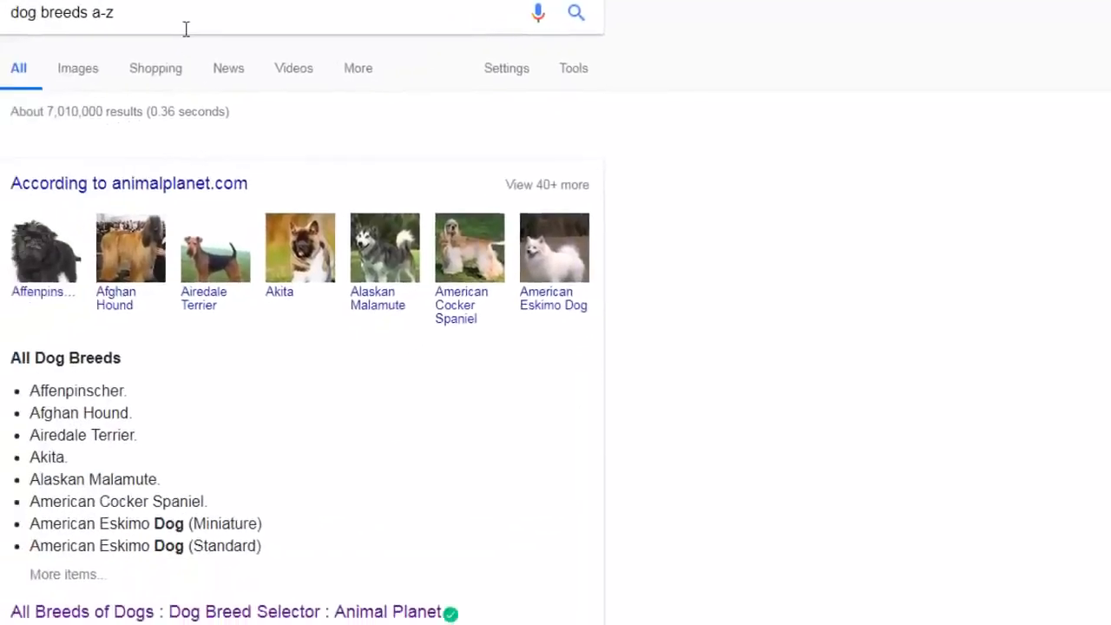
Step: Search Google for "bitcoin" and look through the organic results, their descriptions and the People also ask questions
triple_click(111, 12)
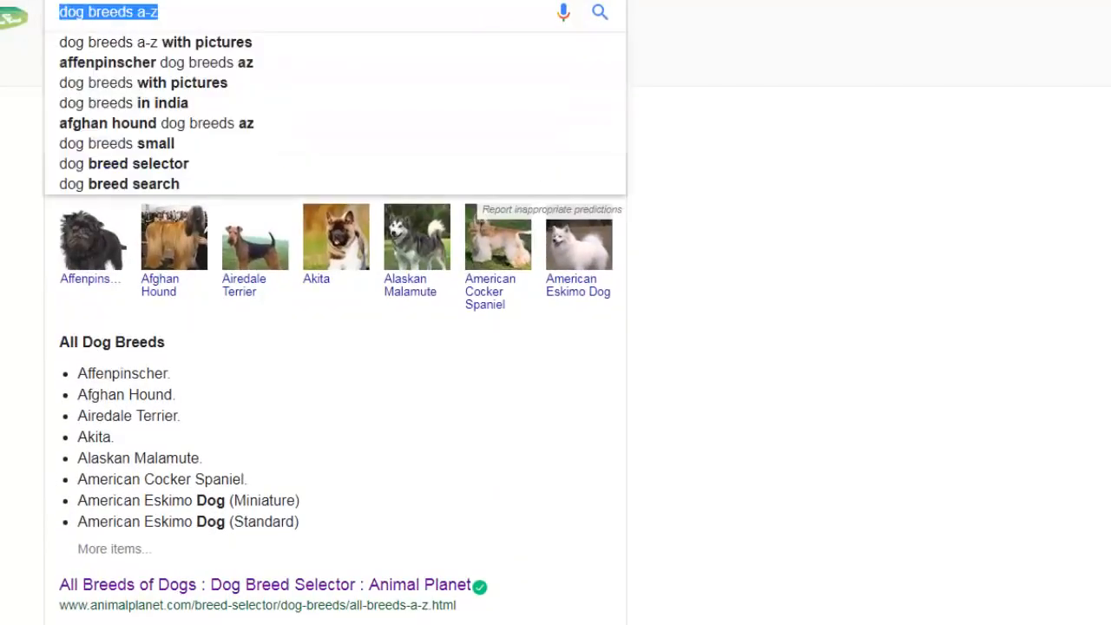
type("bitcoin")
key("Return")
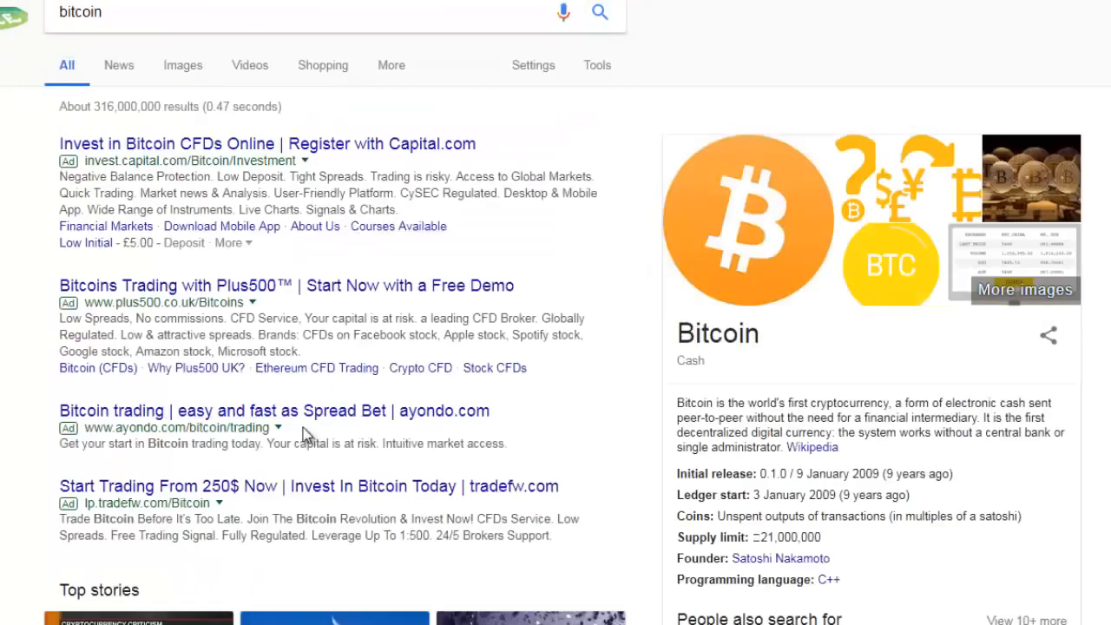
scroll(309, 434, "down", 8)
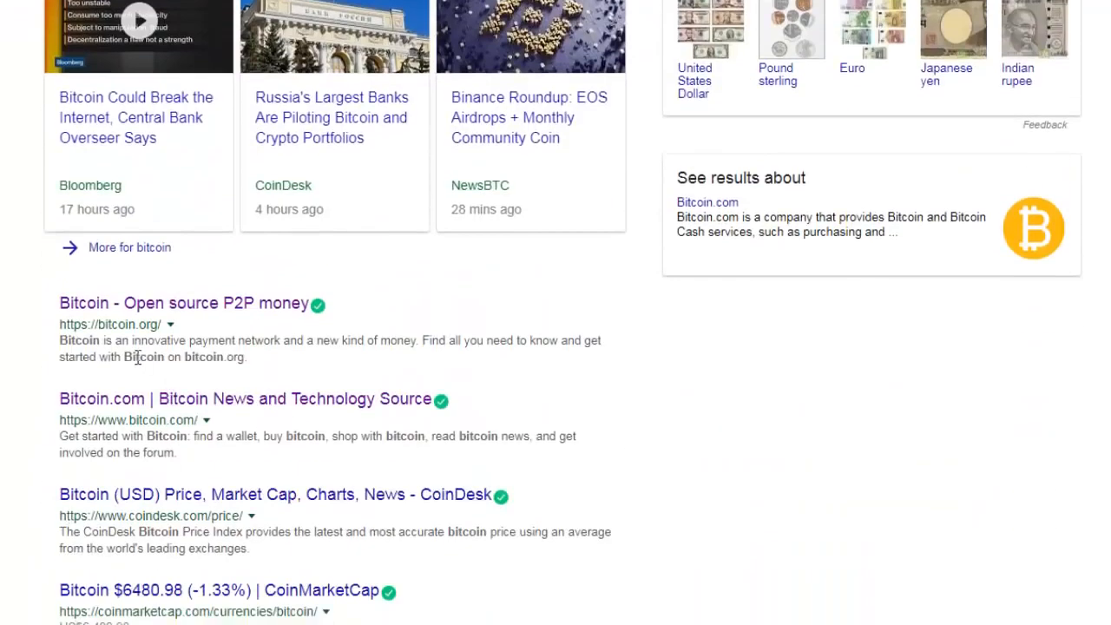
double_click(155, 436)
left_click_drag(301, 436, 326, 435)
scroll(320, 549, "down", 3)
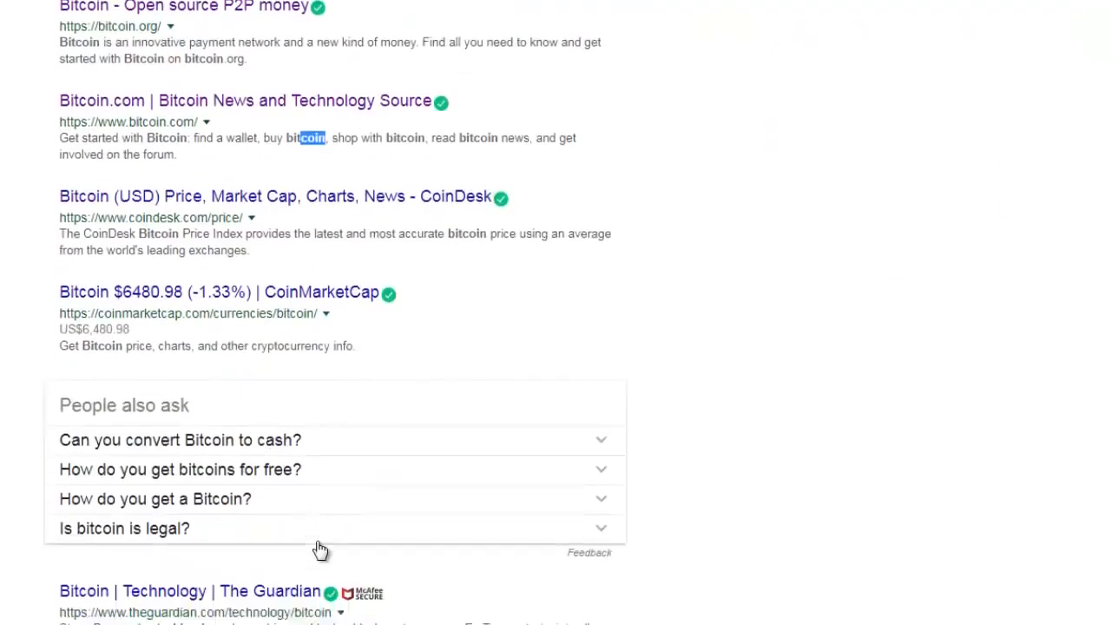
scroll(320, 549, "down", 5)
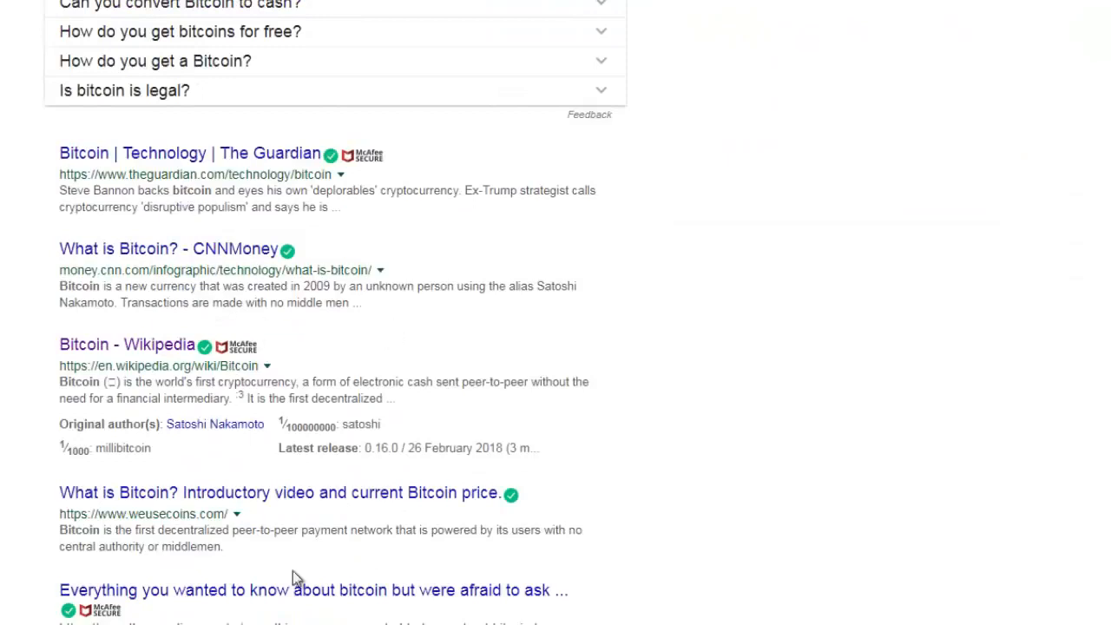
Step: Return to the "n" folder and open the CSV file bitcoin_18_06_2018 10_27_49 in Excel
key("alt+Tab")
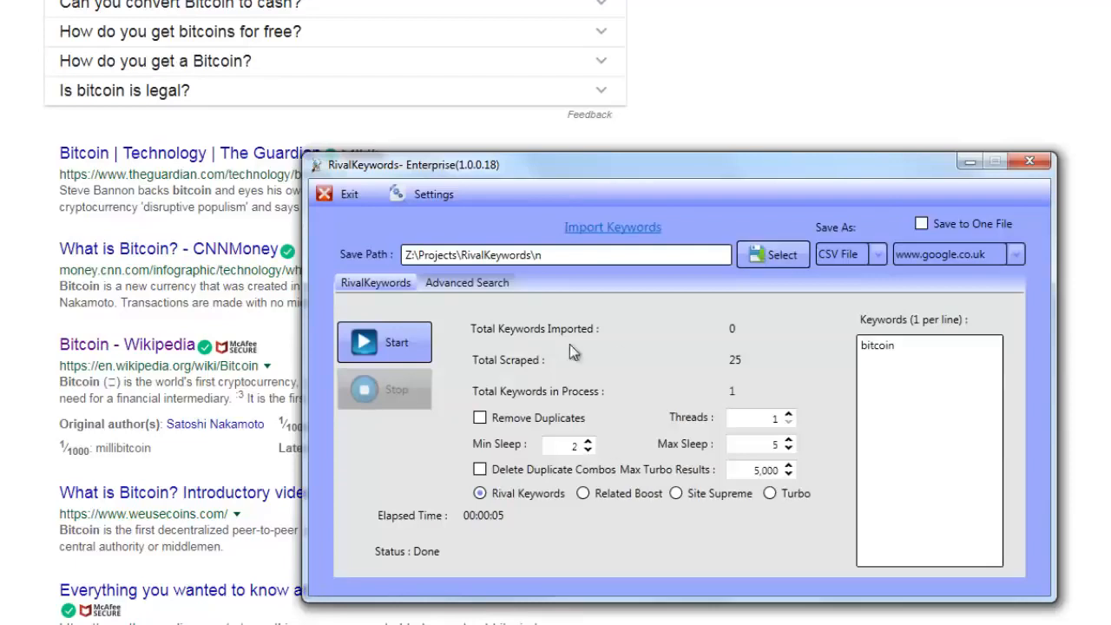
key("alt+Tab")
left_click(703, 303)
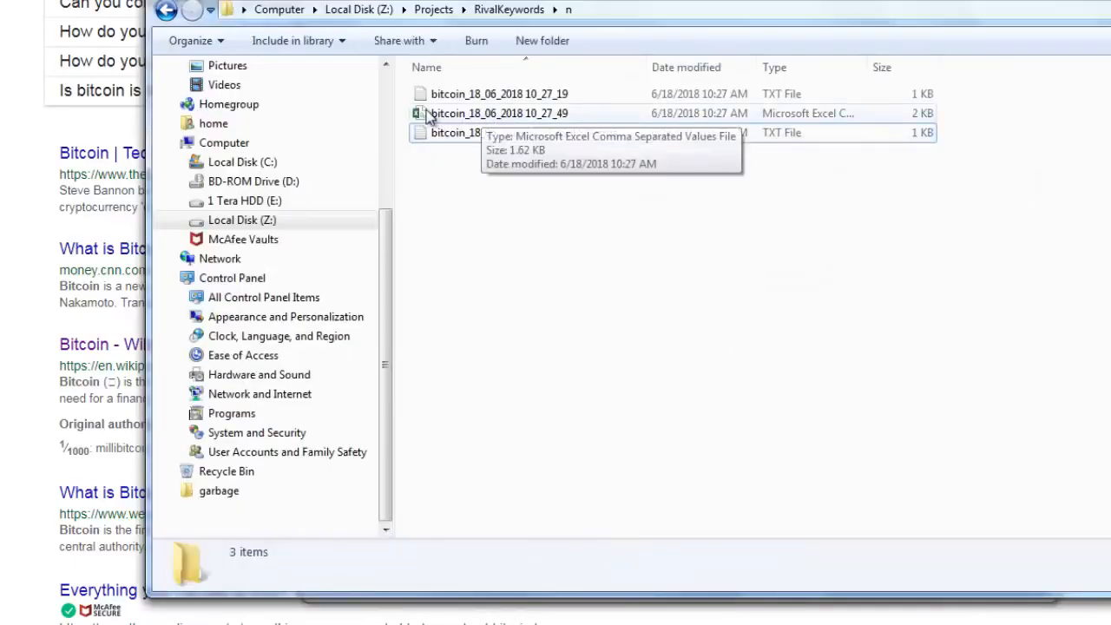
left_click(547, 113)
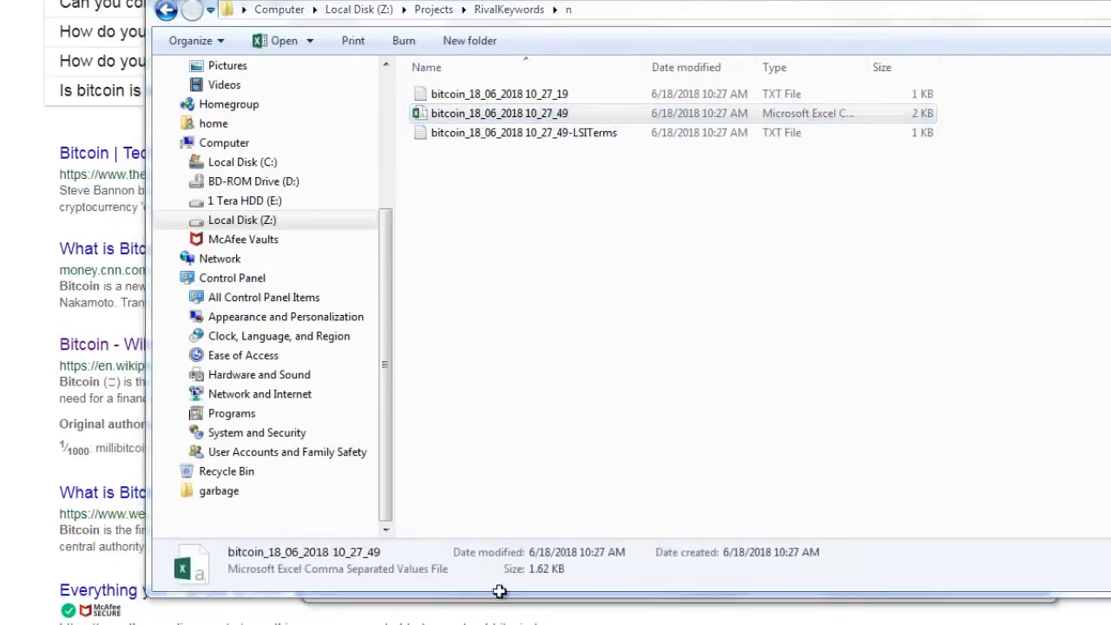
key("Return")
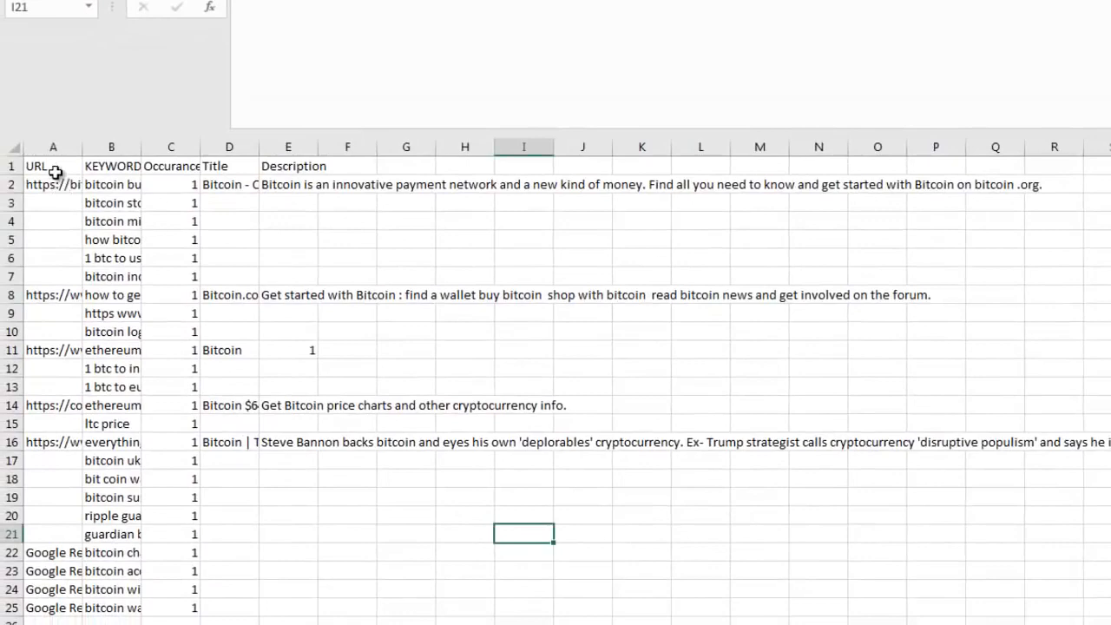
Step: Widen the URL column, review the source entries, and compare them with Google's results and related searches for bitcoin
left_click_drag(87, 149, 220, 147)
left_click_drag(144, 184, 130, 436)
left_click_drag(109, 554, 100, 611)
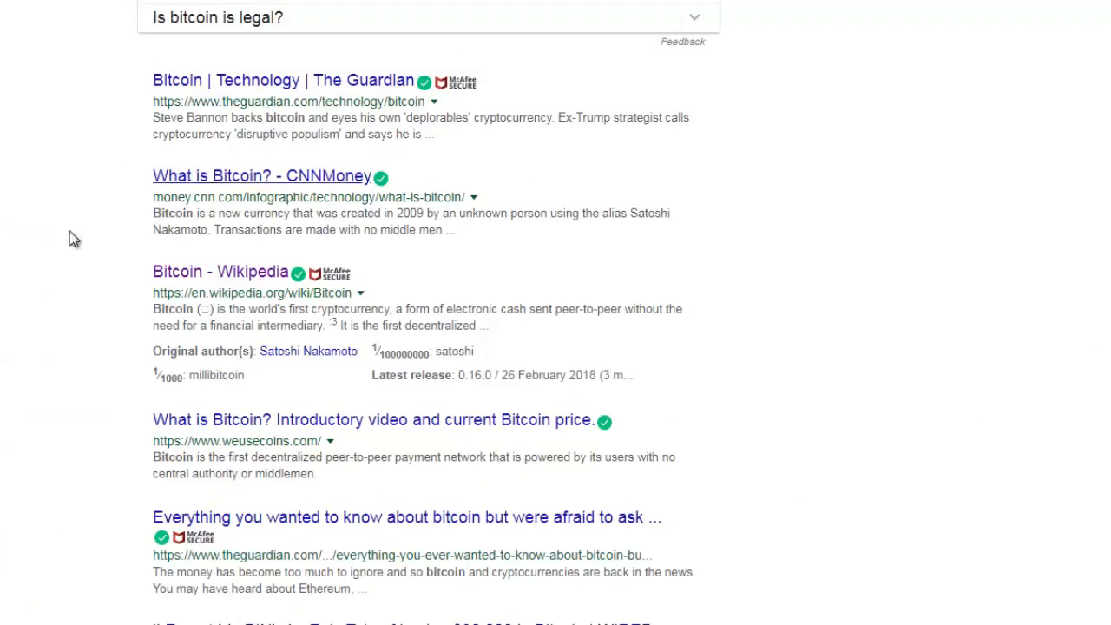
scroll(295, 369, "down", 7)
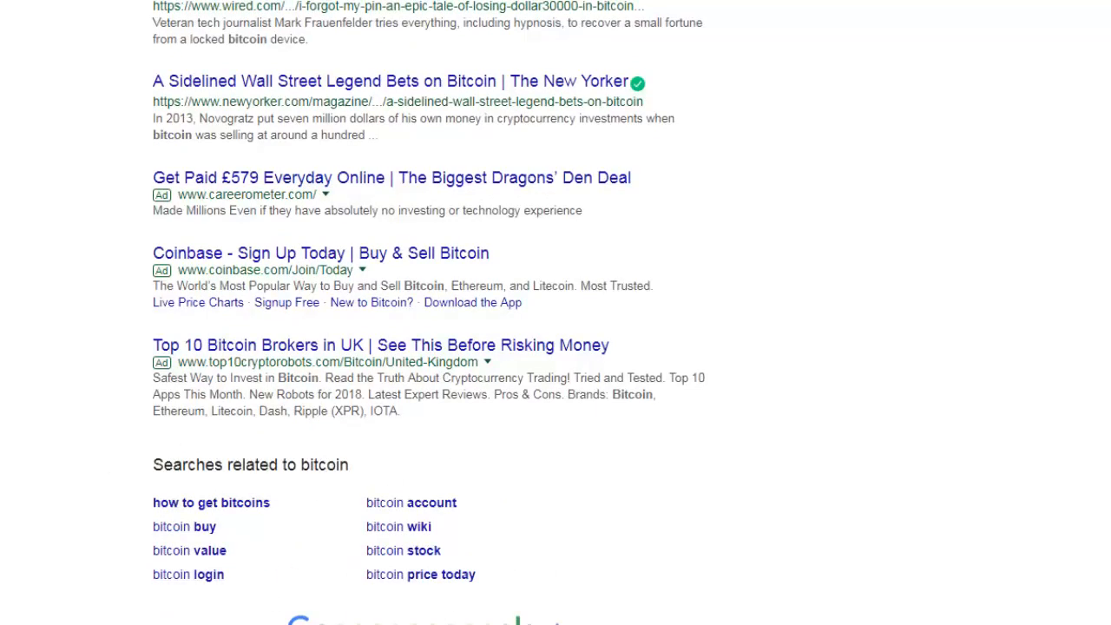
Step: Back in the spreadsheet, fit the KEYWORDS column to its contents and highlight the Google Related Terms rows with their keywords
key("alt+Tab")
double_click(126, 548)
left_click_drag(124, 550, 258, 563)
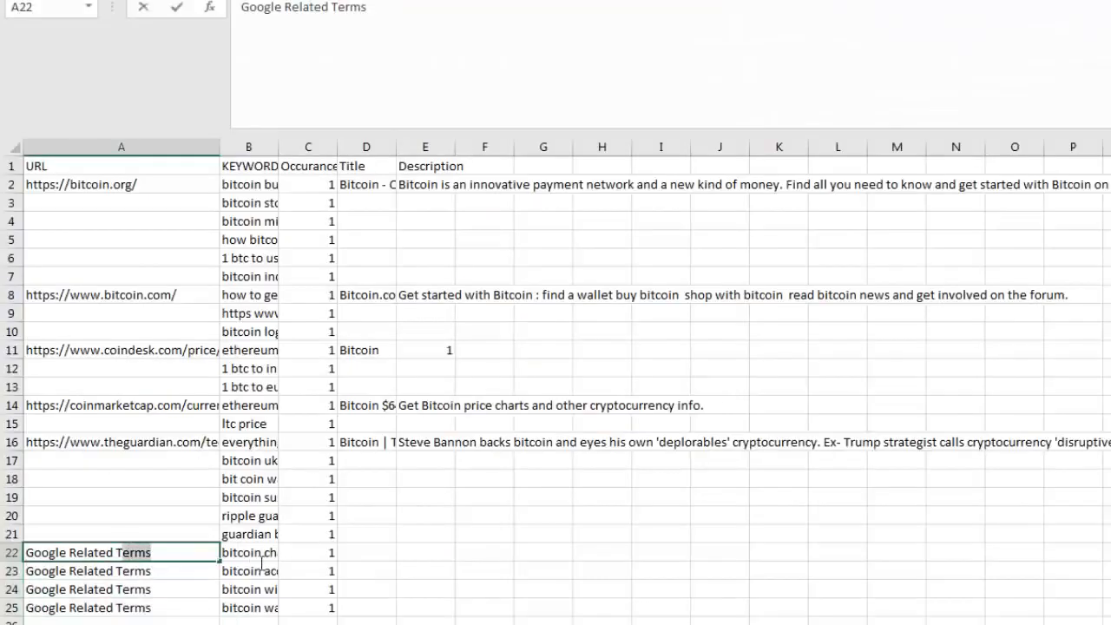
left_click(257, 557)
double_click(278, 147)
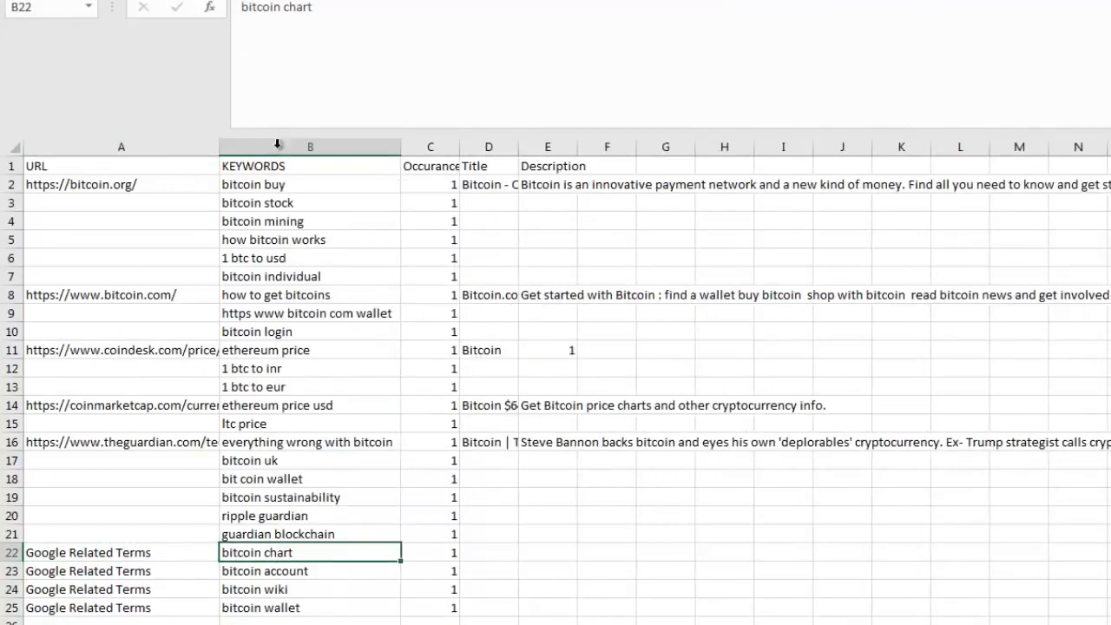
left_click_drag(141, 549, 307, 606)
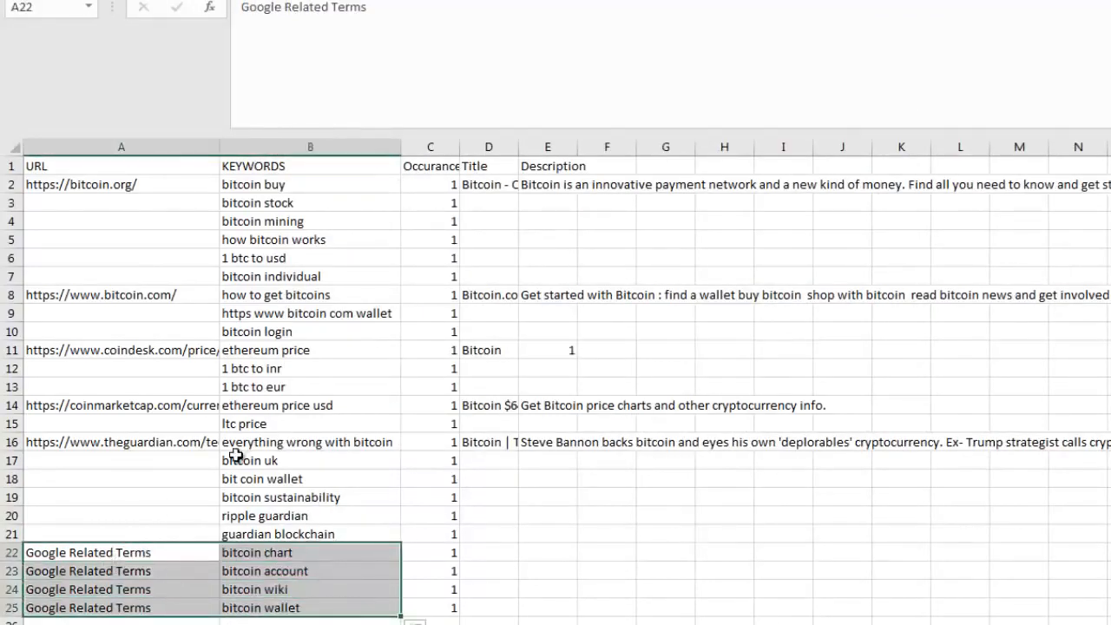
Step: Review the Guardian and CoinMarketCap rows, and widen the URL column further so the CoinMarketCap address is fully readable
left_click_drag(256, 445, 277, 533)
left_click(175, 444)
left_click_drag(224, 405, 226, 414)
left_click(211, 408)
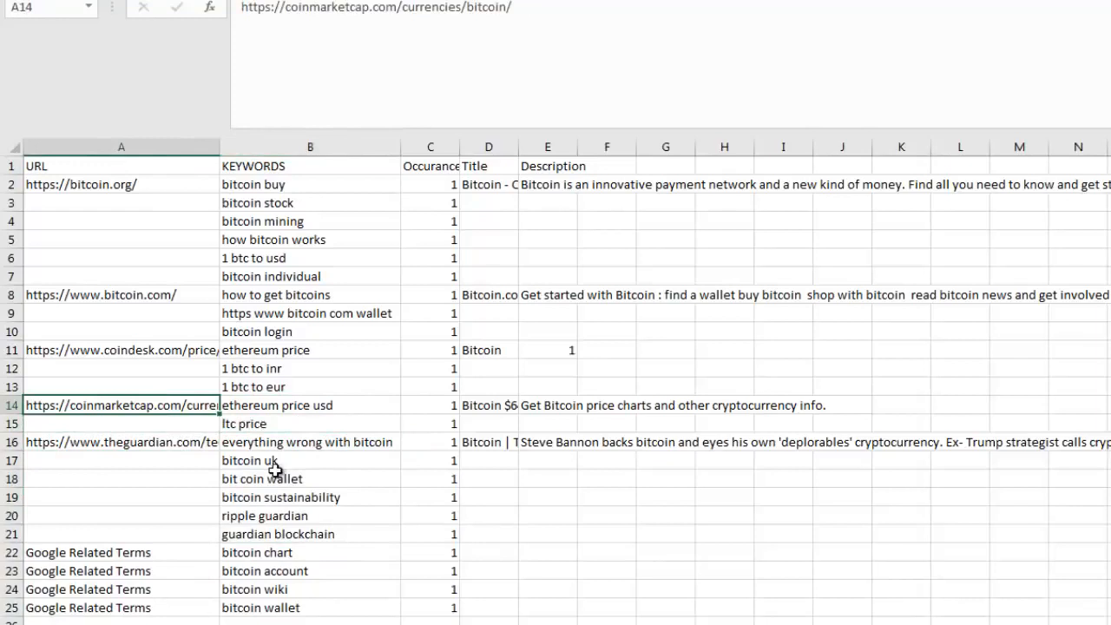
left_click(179, 444)
left_click_drag(222, 148, 434, 147)
left_click_drag(340, 149, 310, 150)
Step: Examine the keywords "bitcoin sustainability", "ripple guardian" and "guardian blockchain" listed under the Guardian URL
left_click(352, 496)
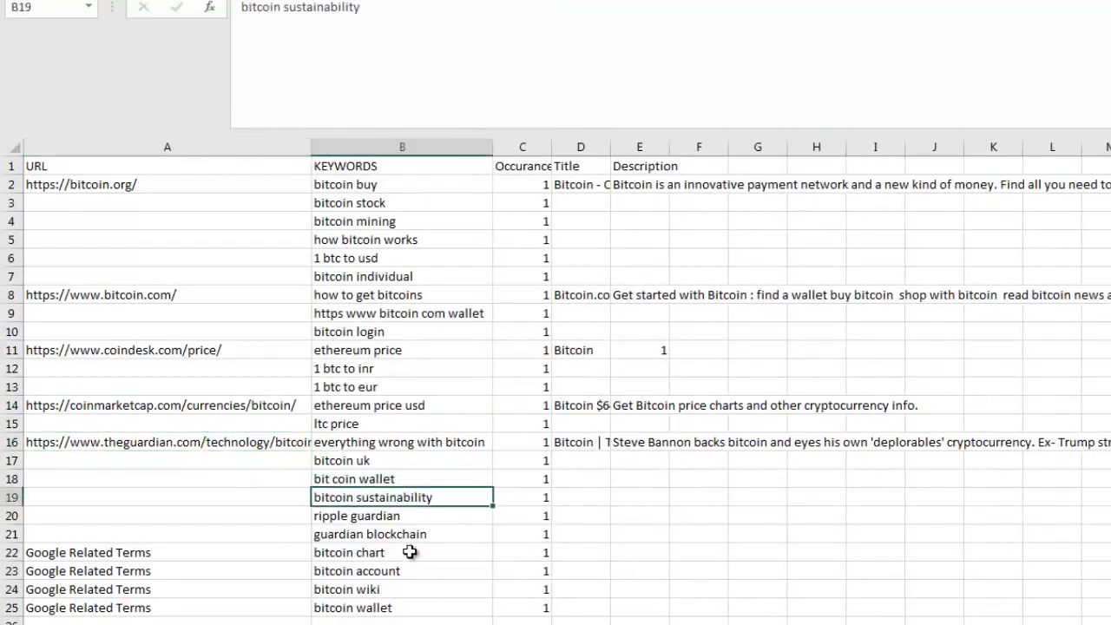
left_click(365, 520)
left_click(379, 535)
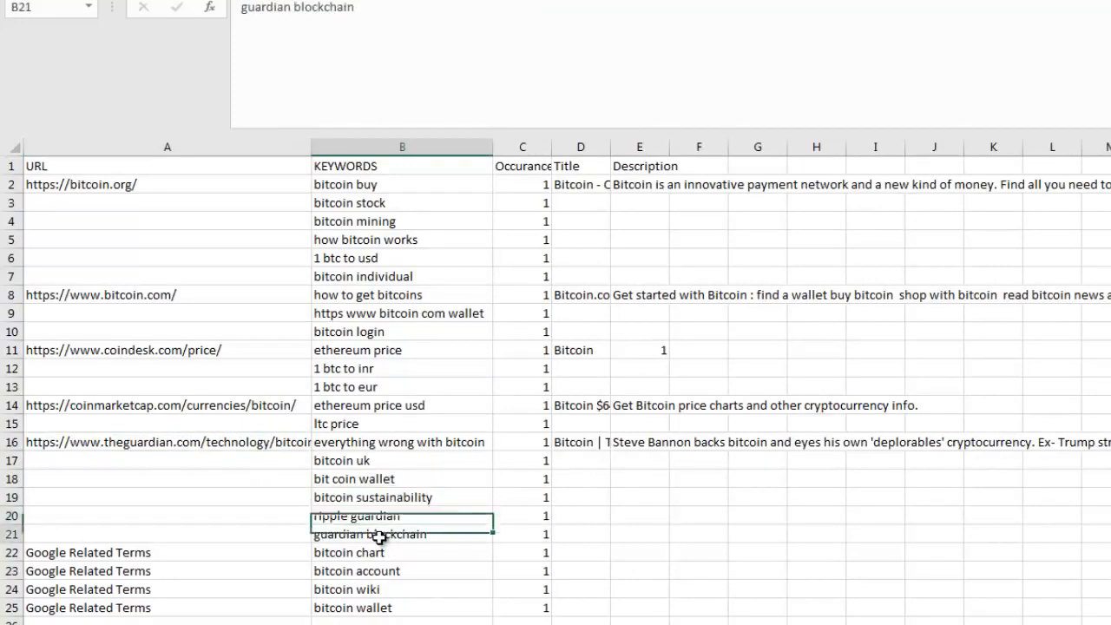
left_click_drag(379, 536, 372, 511)
left_click(374, 514)
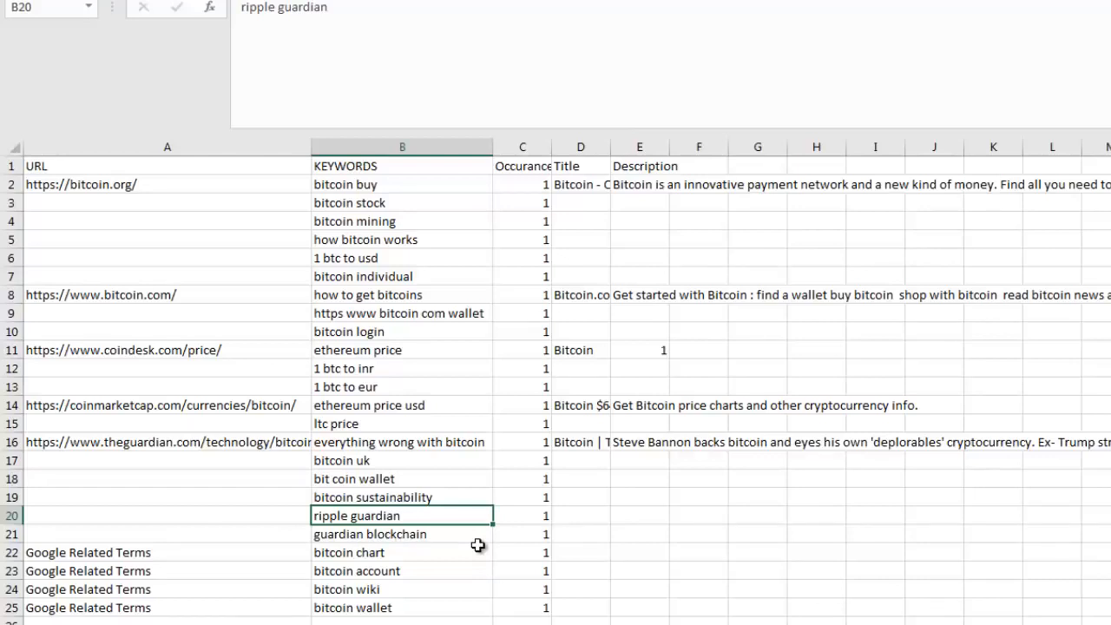
Step: Widen the Title column and examine the scraped page titles in rows 2, 8, 11, 14 and 16
left_click(591, 186)
left_click_drag(615, 143, 737, 143)
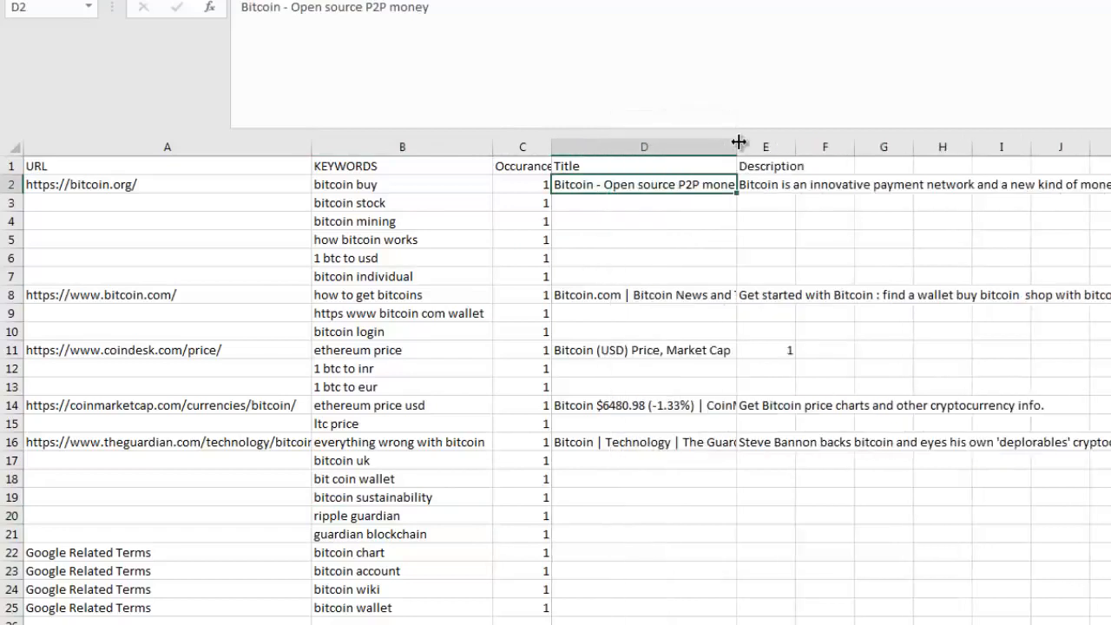
left_click(630, 295)
left_click(630, 352)
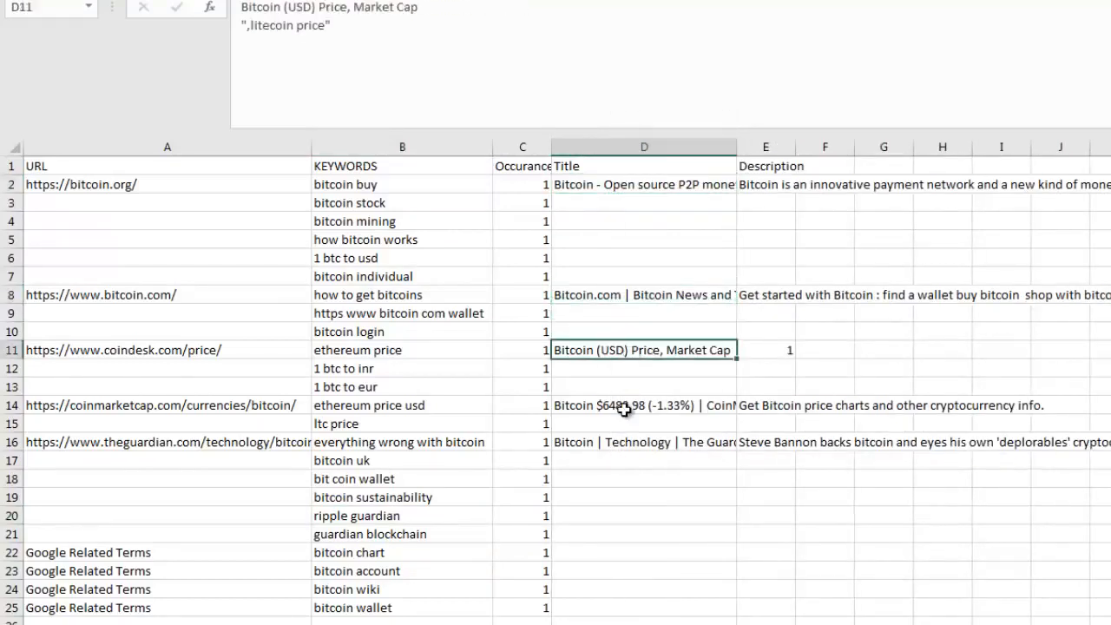
left_click(628, 406)
left_click(587, 443)
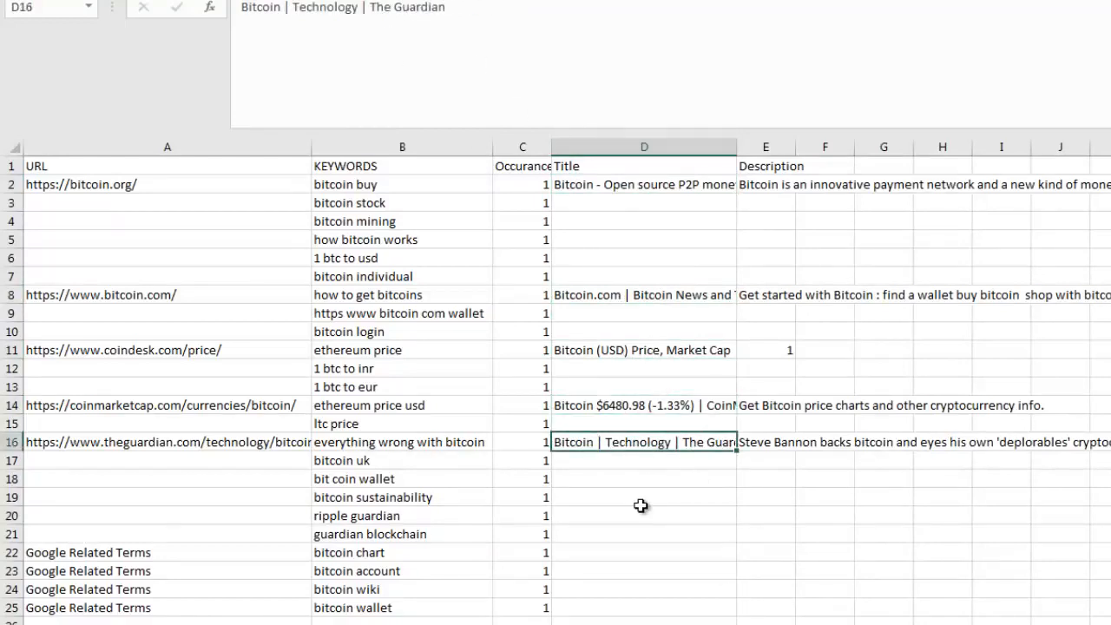
Step: Widen the Description column and examine the scraped descriptions in rows 16, 14, 8 and 2
left_click(786, 441)
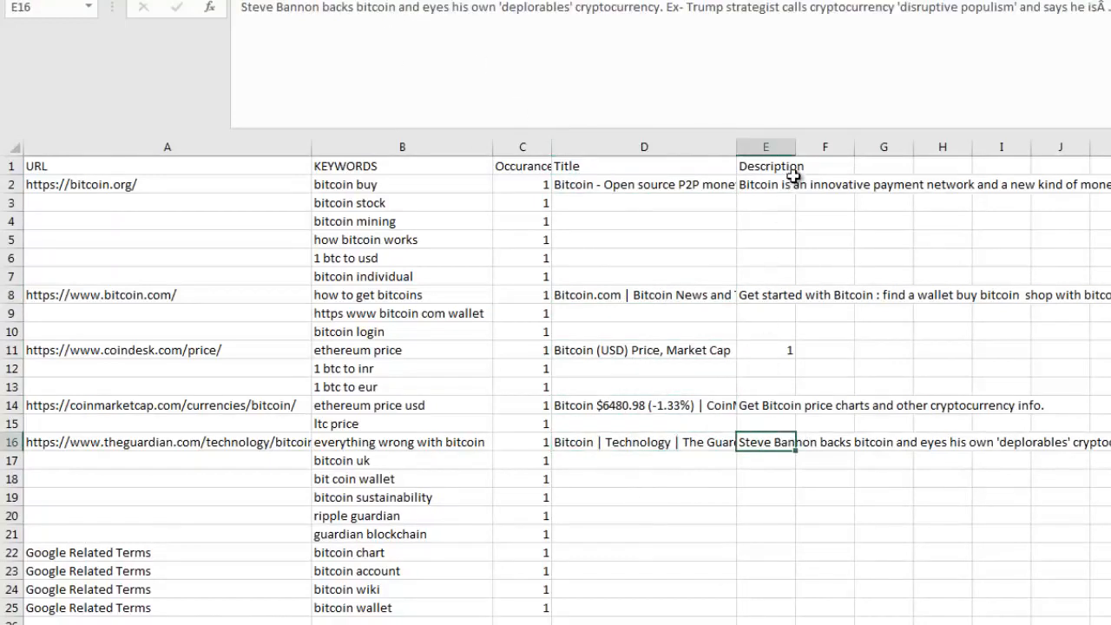
left_click_drag(796, 147, 1007, 149)
left_click(849, 495)
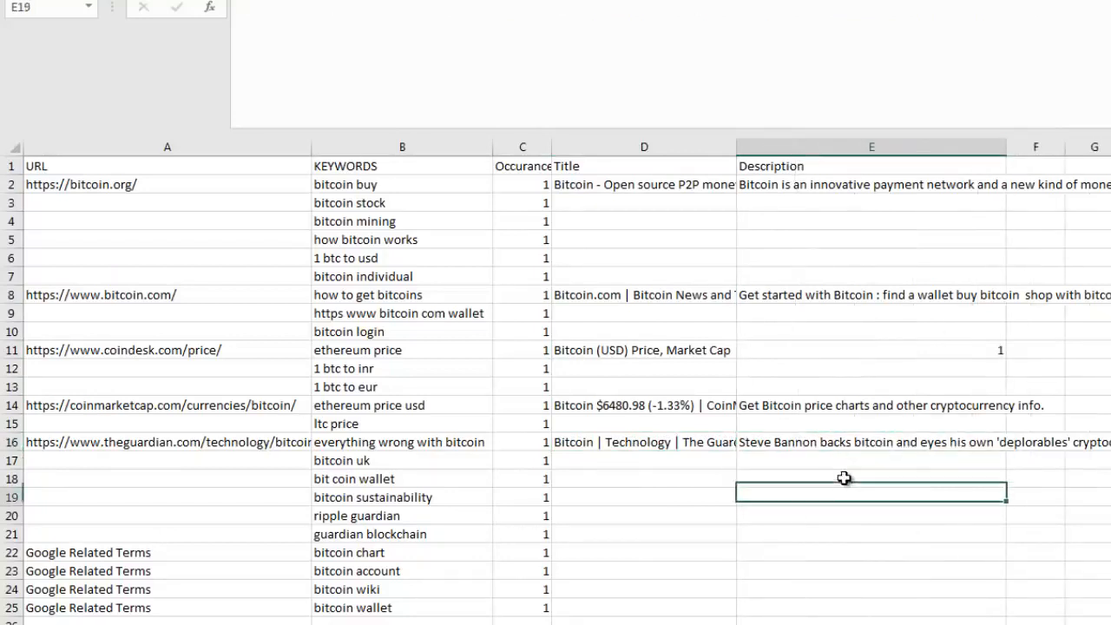
left_click(835, 444)
left_click(824, 405)
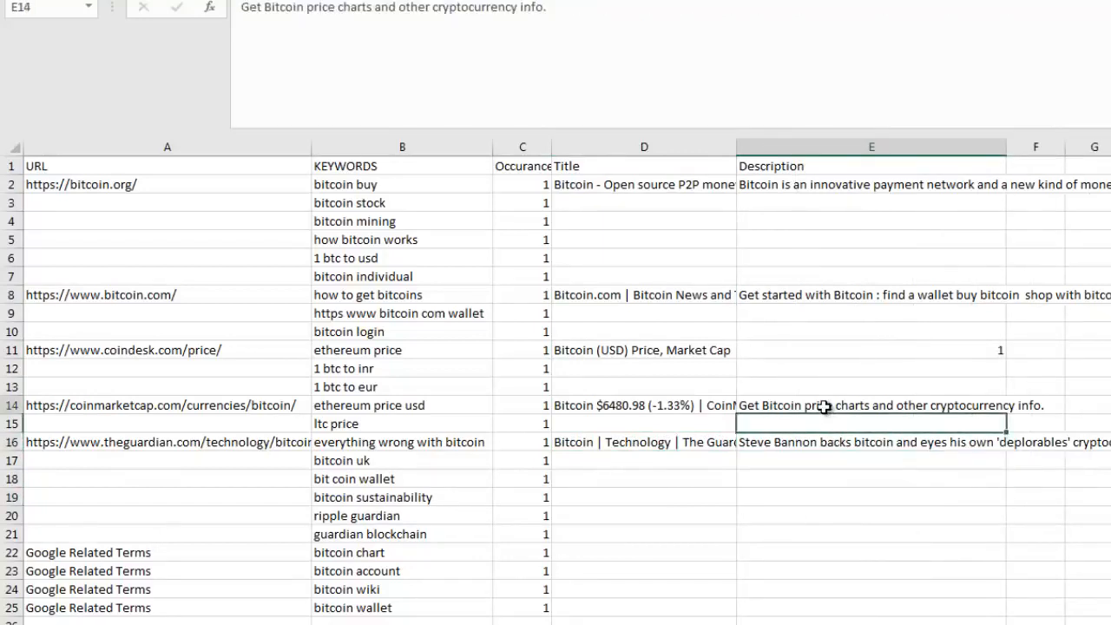
left_click(790, 296)
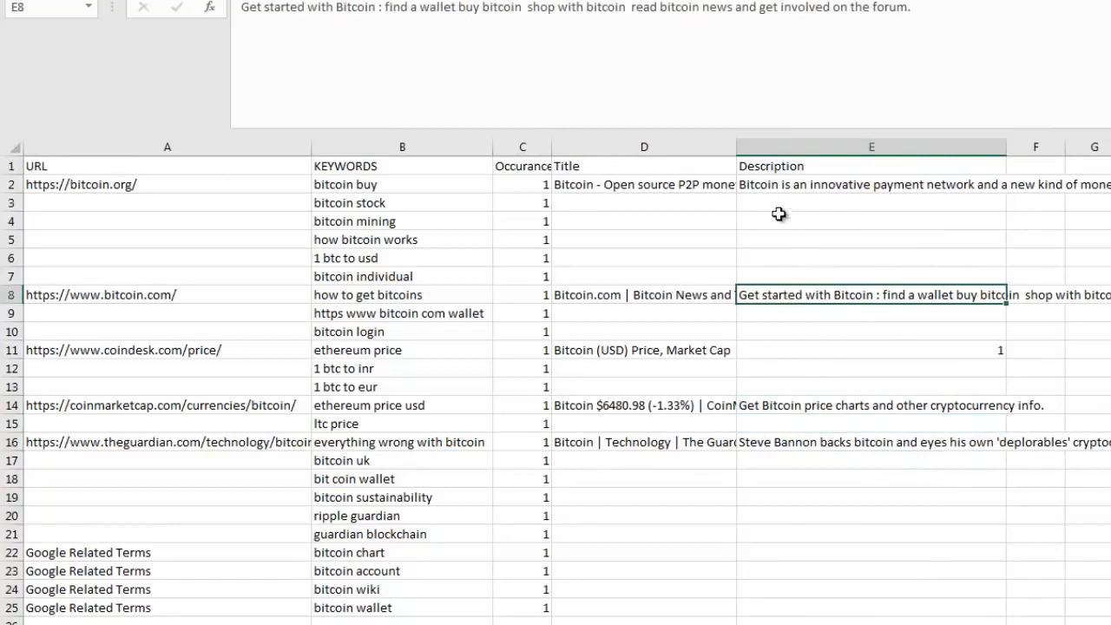
left_click(776, 187)
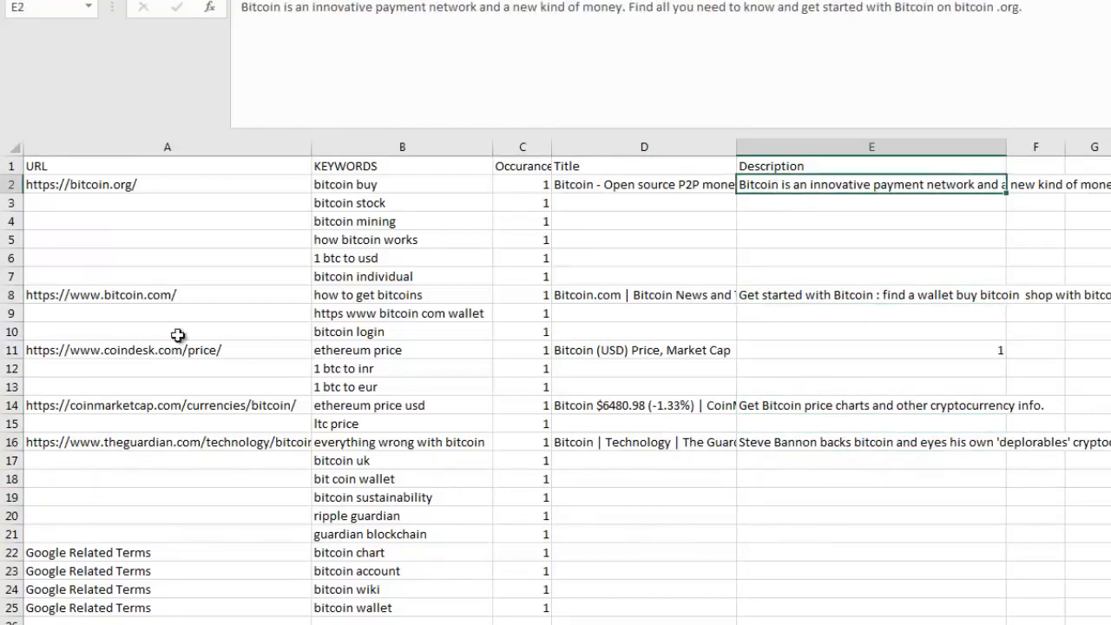
Step: Examine the bitcoin.com and CoinDesk URLs and the CoinDesk keywords "ethereum price" and "1 btc to inr"
left_click(80, 298)
left_click(166, 370)
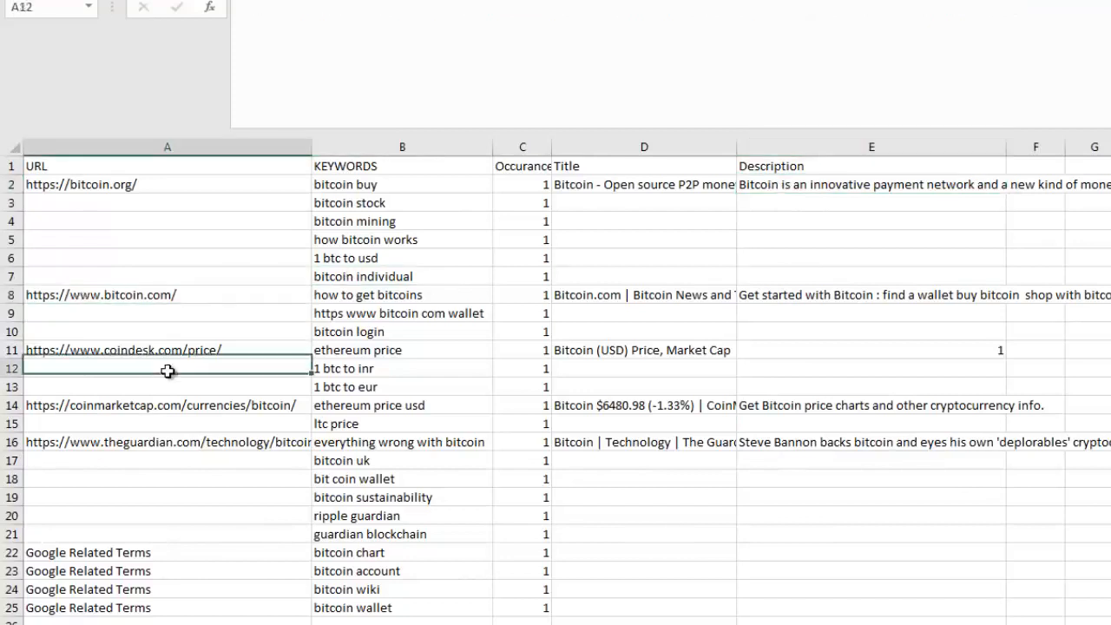
left_click(167, 346)
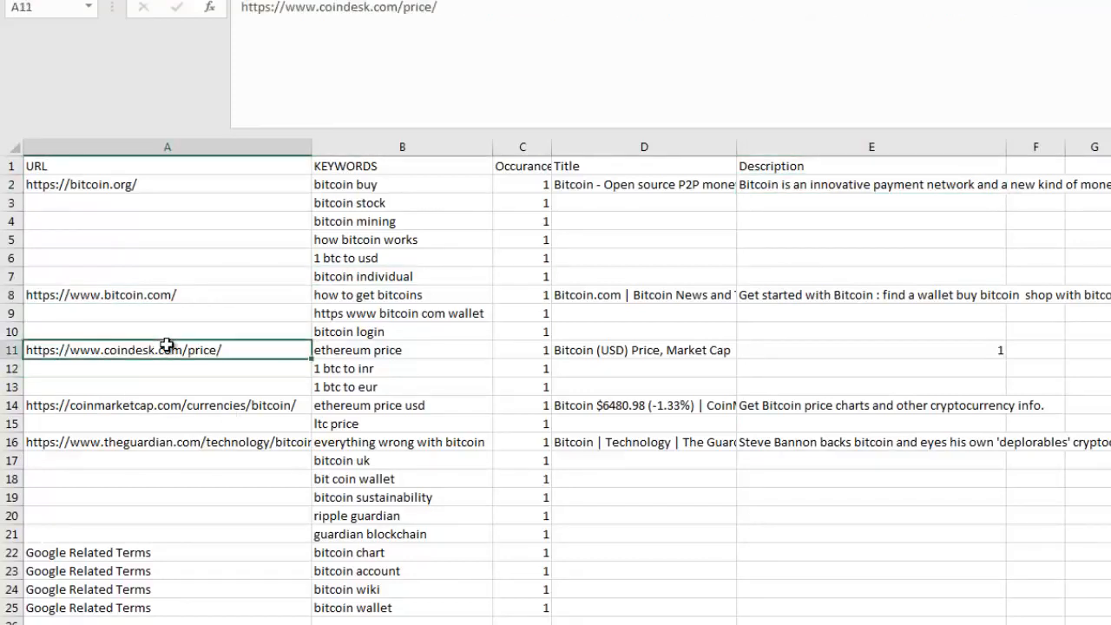
left_click(212, 373)
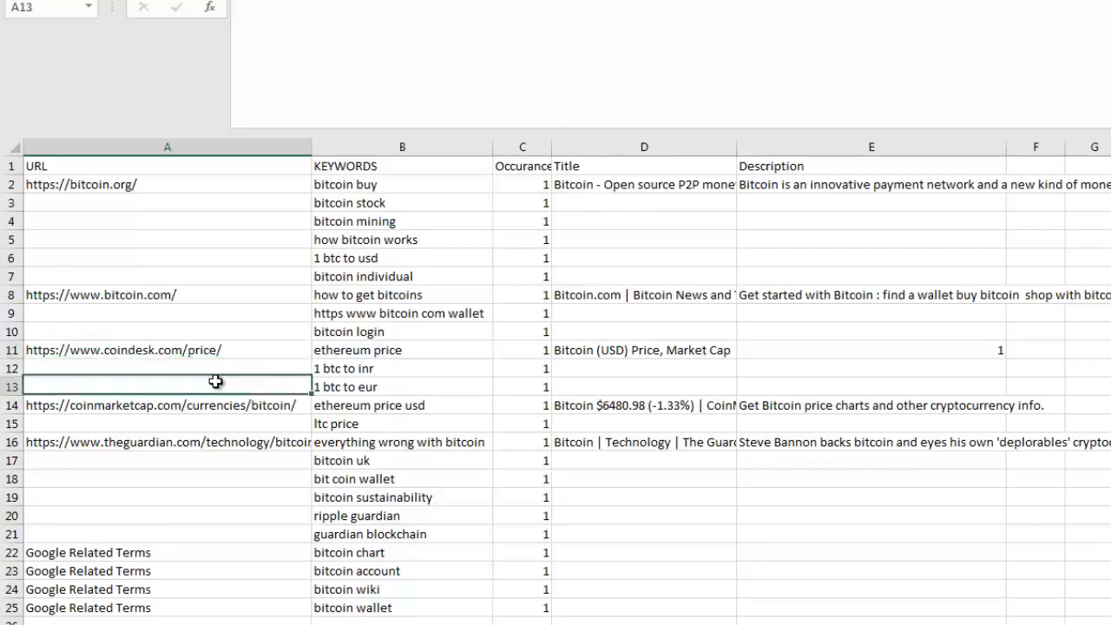
left_click(362, 366)
left_click(409, 348)
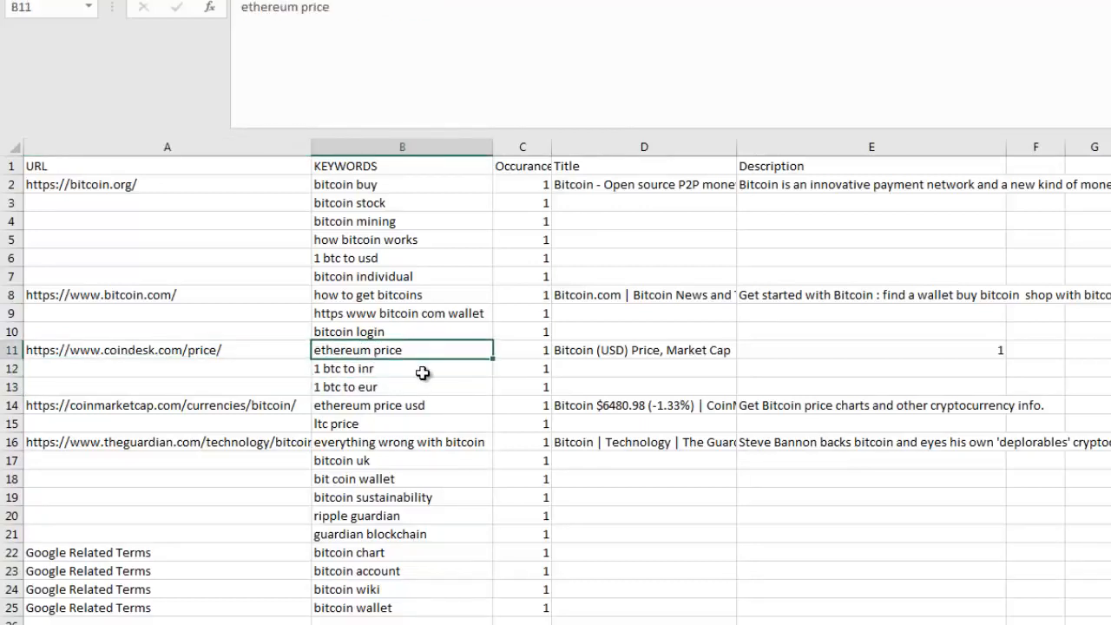
left_click(365, 370)
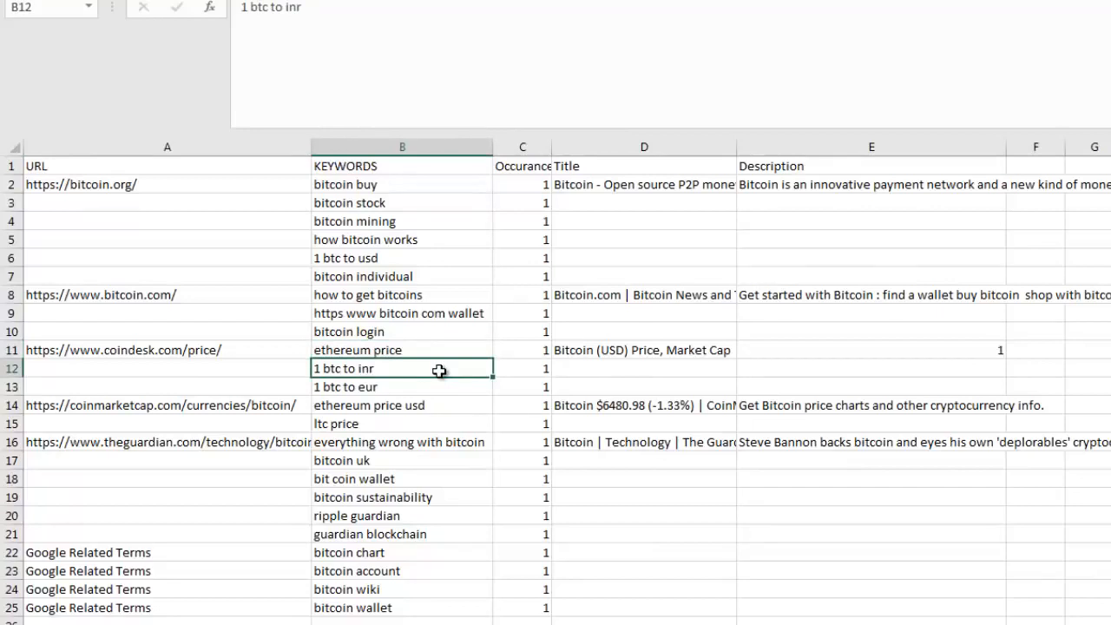
Step: Examine the CoinDesk entry's keyword "1 btc to eur", its URL, its group of three keywords and its scraped title
left_click(368, 387)
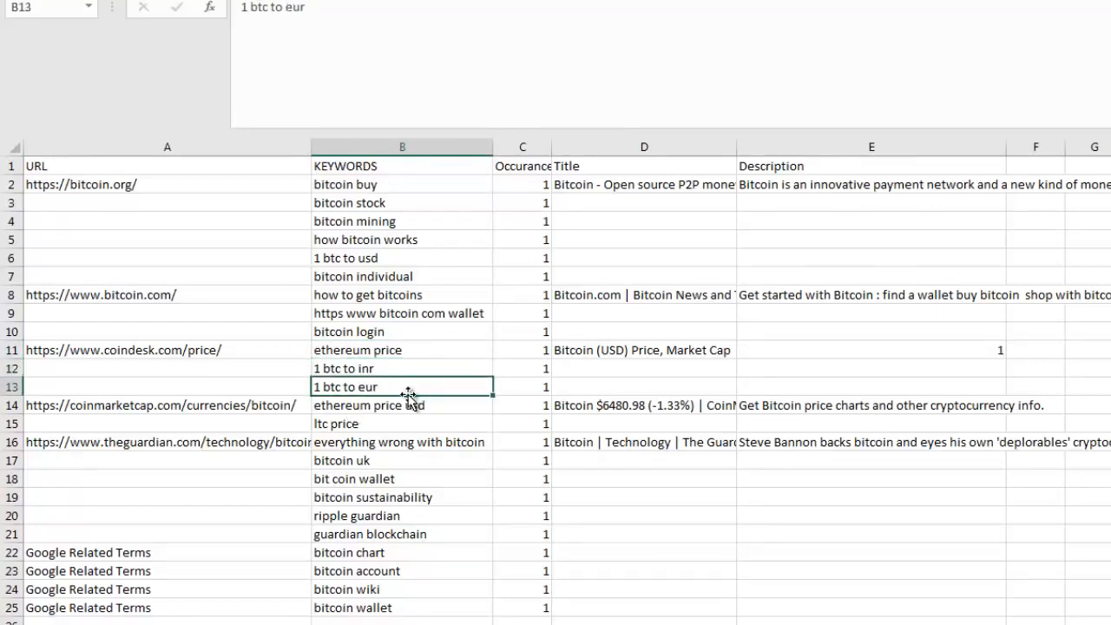
left_click(192, 351)
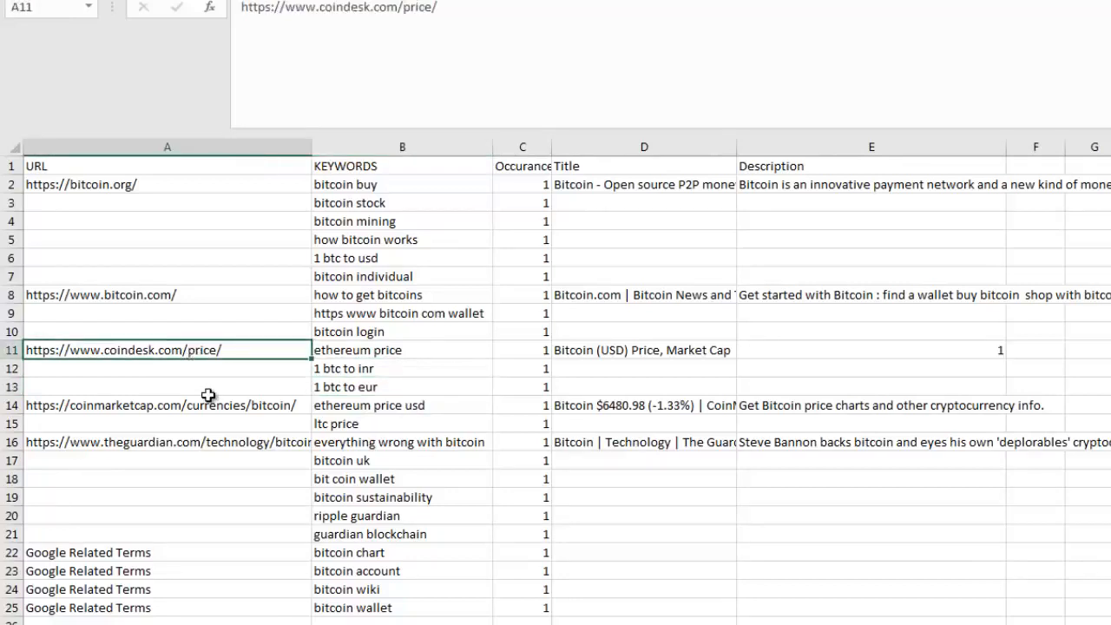
left_click_drag(365, 352, 363, 386)
left_click(556, 348)
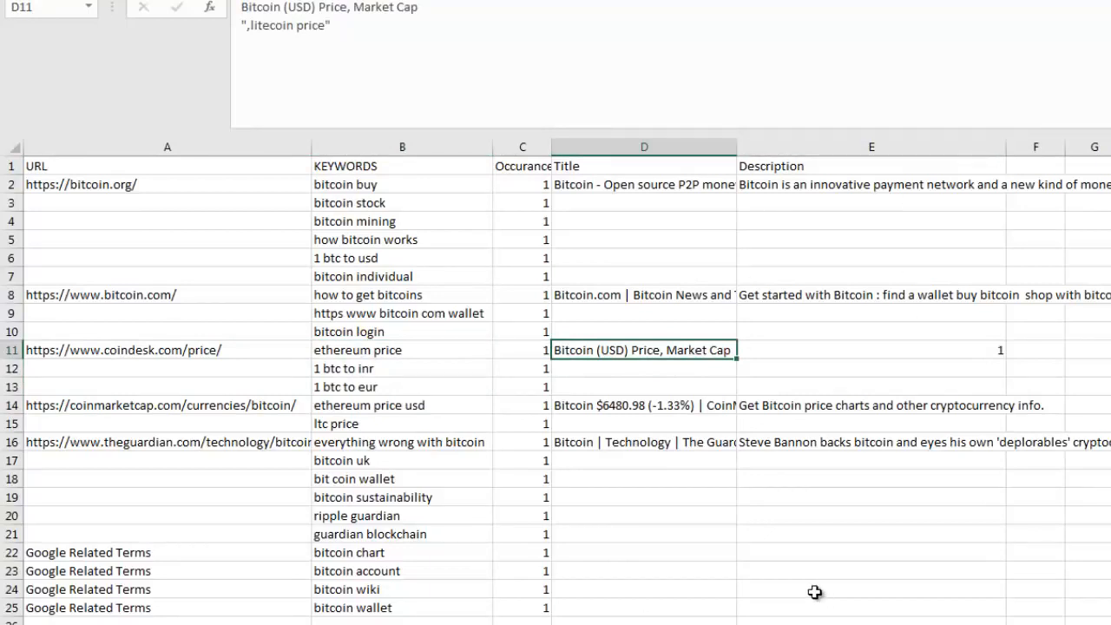
left_click(113, 351)
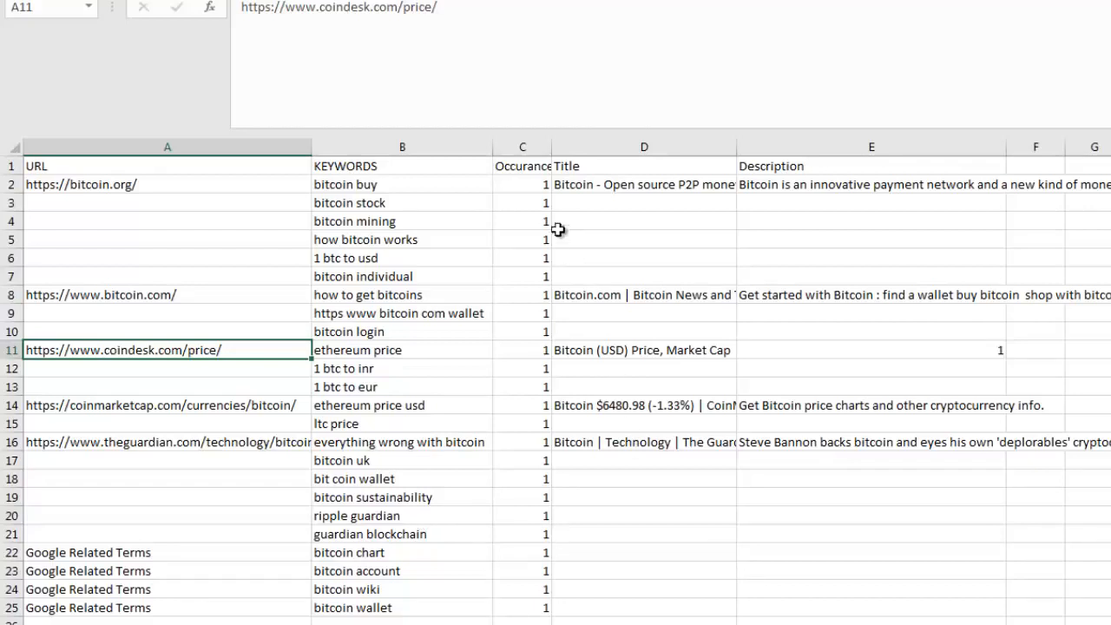
Step: Fit the Occurance column to its header and examine the occurrence value for "bitcoin buy"
left_click(538, 166)
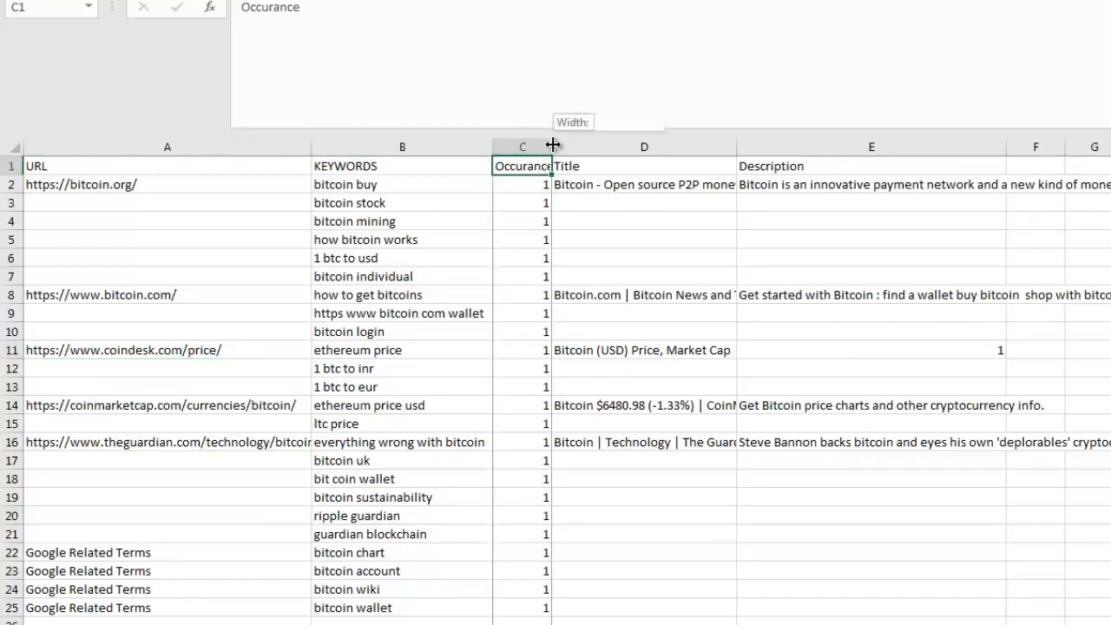
double_click(553, 147)
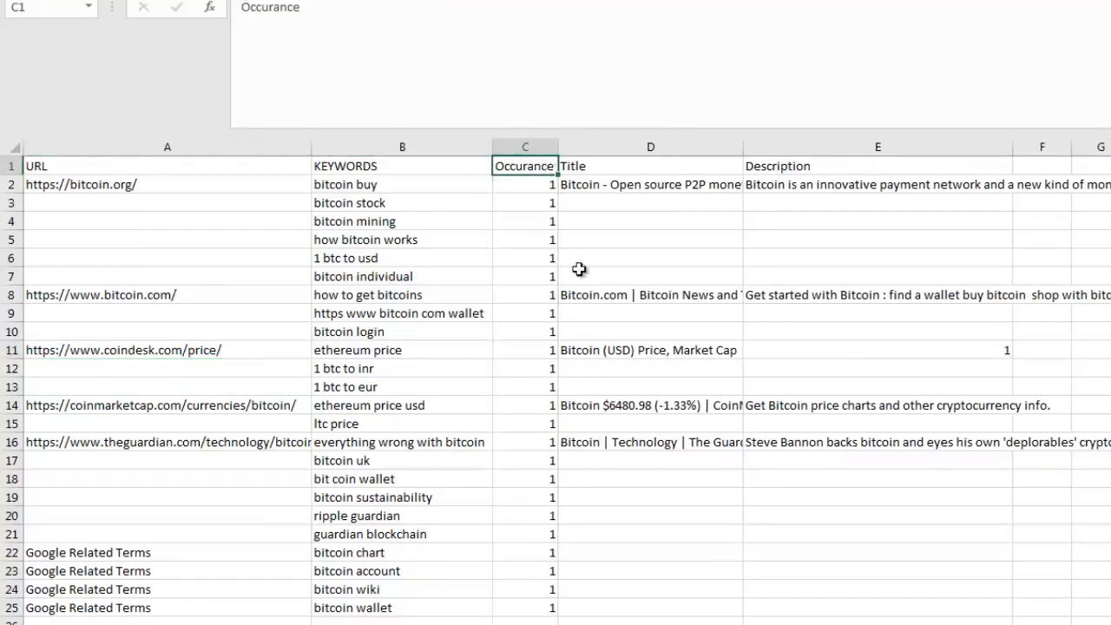
left_click(519, 185)
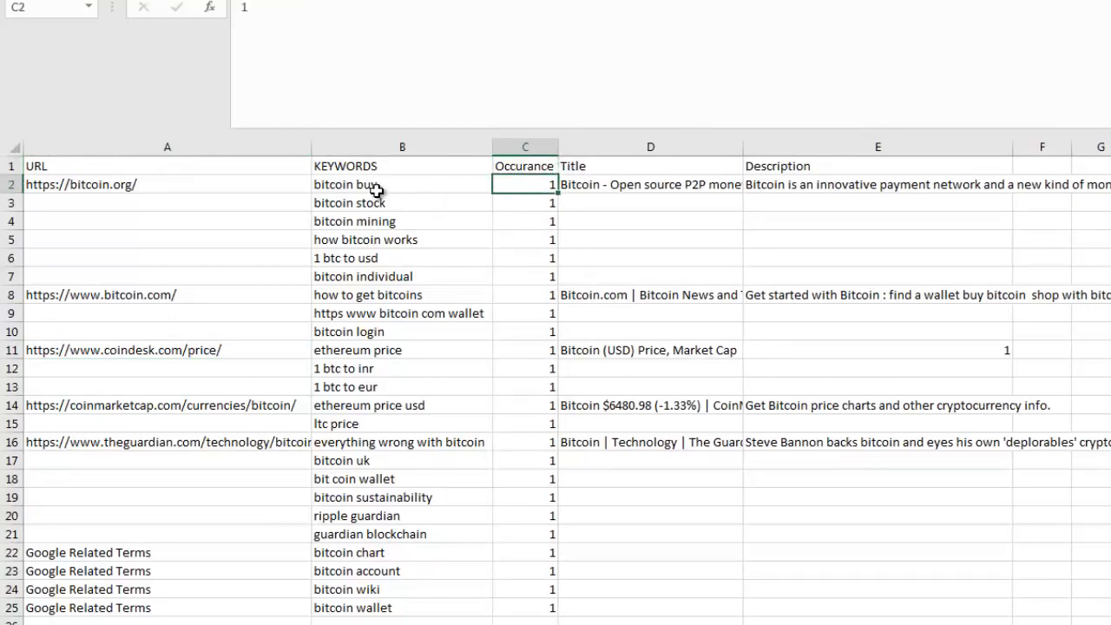
left_click(560, 423)
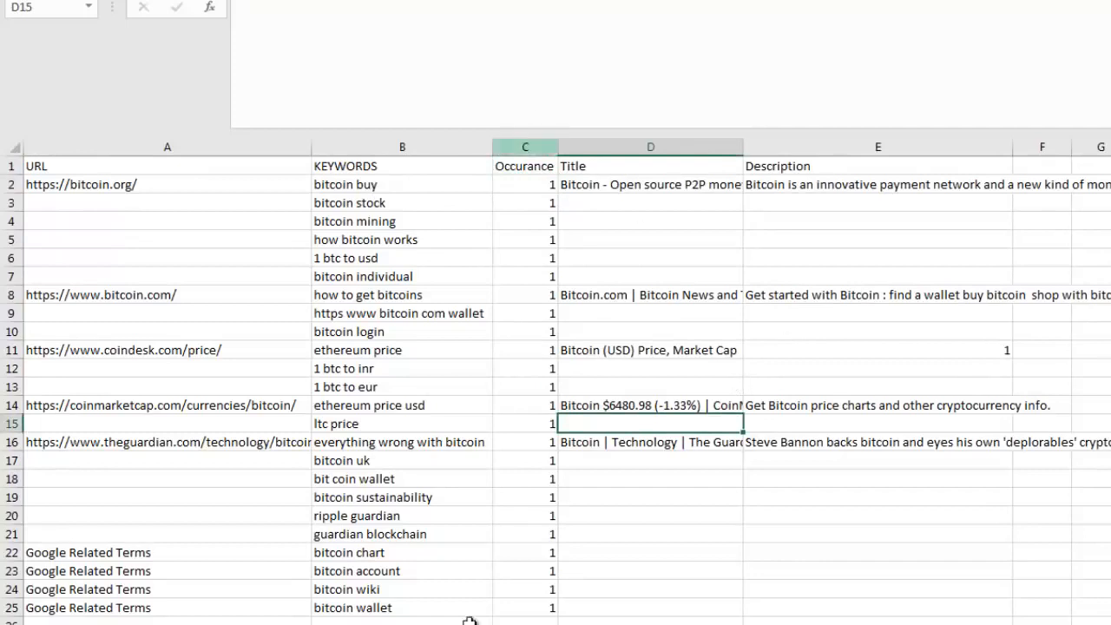
Step: Close the CSV workbook without saving its changes and switch to RivalKeywords
key("alt+F4")
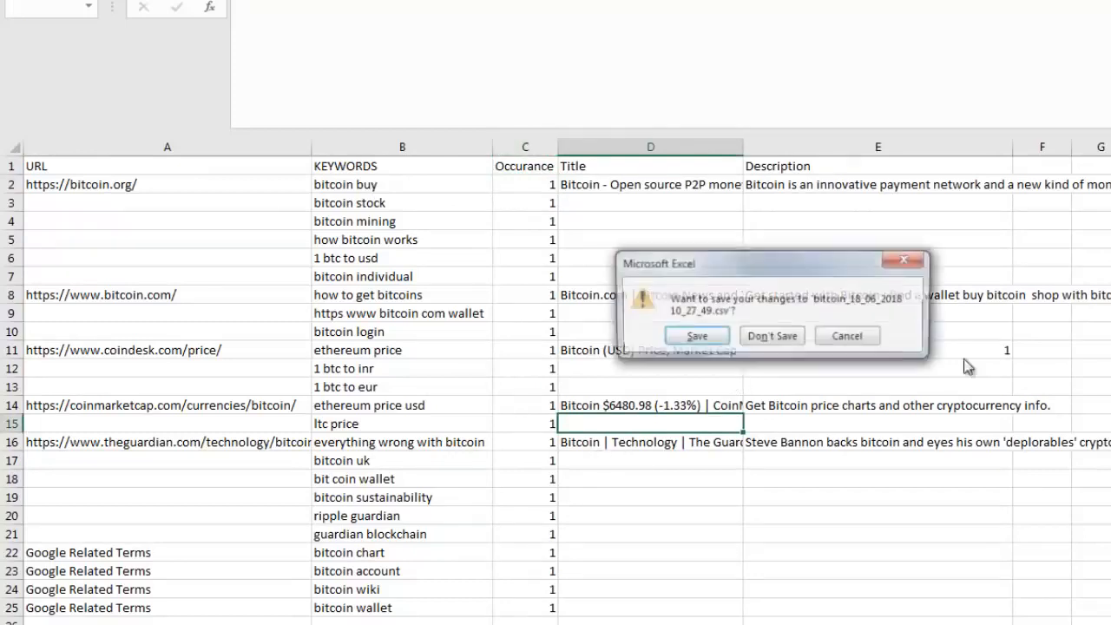
left_click(779, 341)
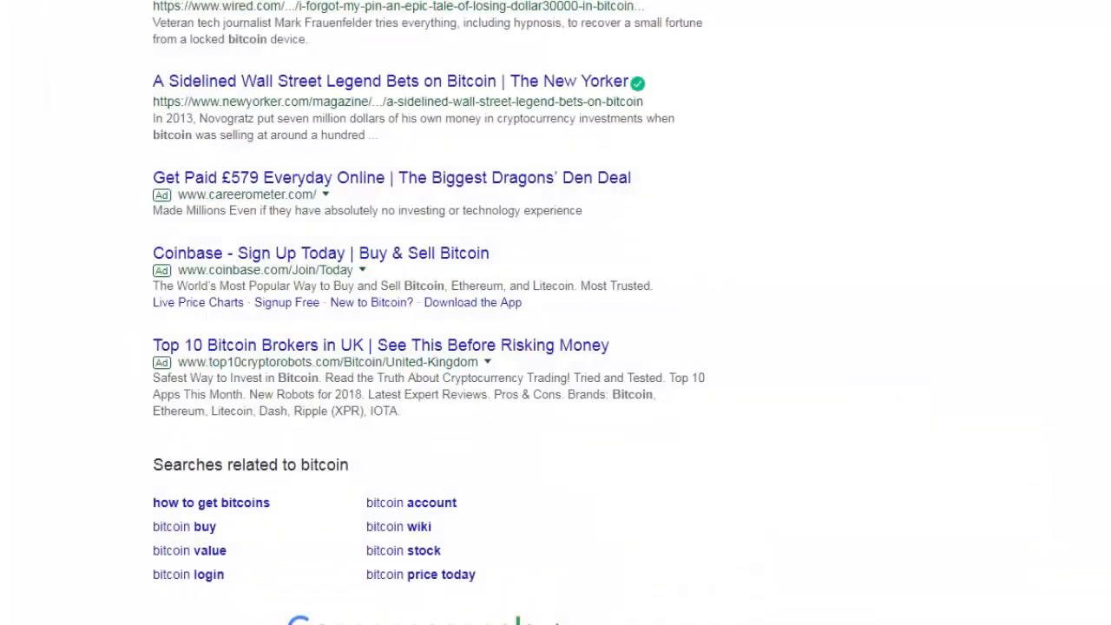
key("alt+Tab")
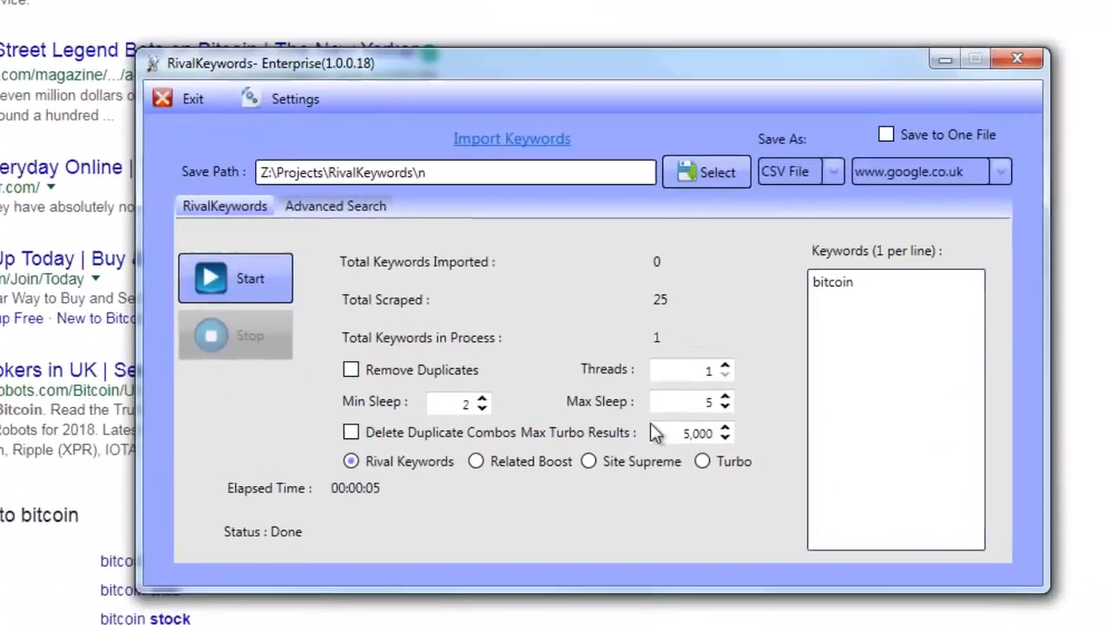
left_click(870, 307)
key("ctrl+a")
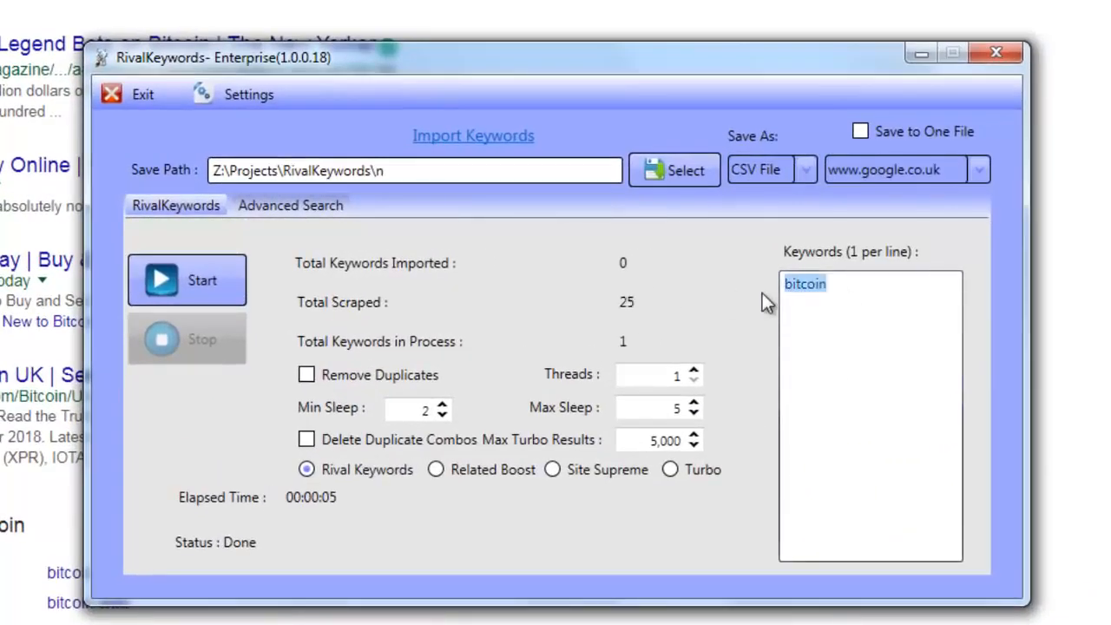
type("dog bre")
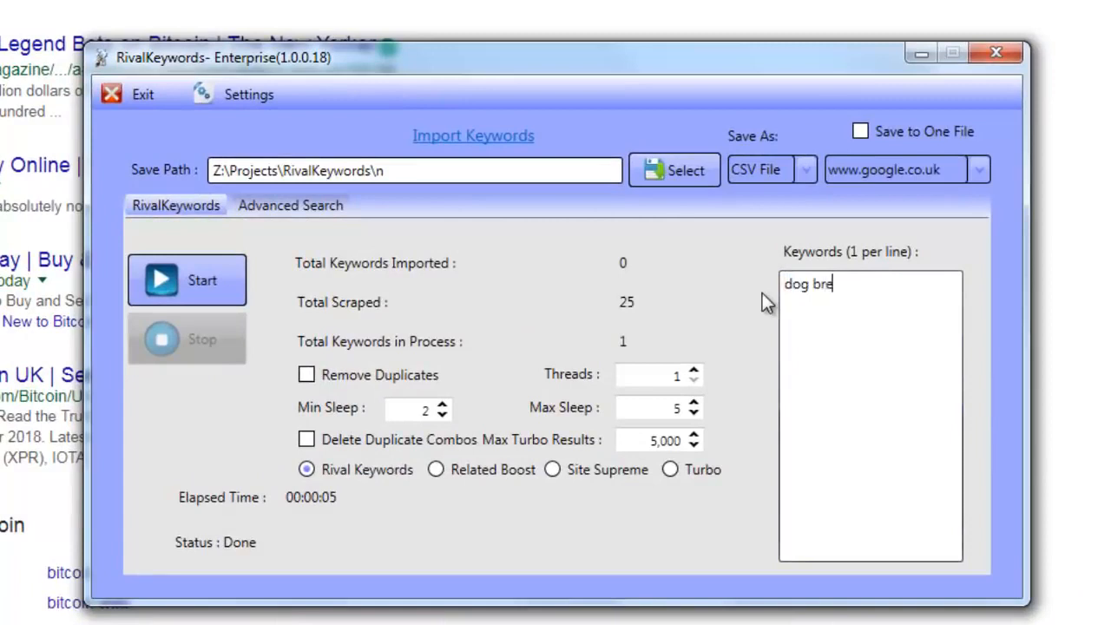
key("BackSpace")
key("BackSpace")
key("BackSpace")
key("BackSpace")
key("BackSpace")
key("BackSpace")
type("bitcoin")
Step: Select the Related Boost scraping mode and set the number of threads to 1
left_click(435, 469)
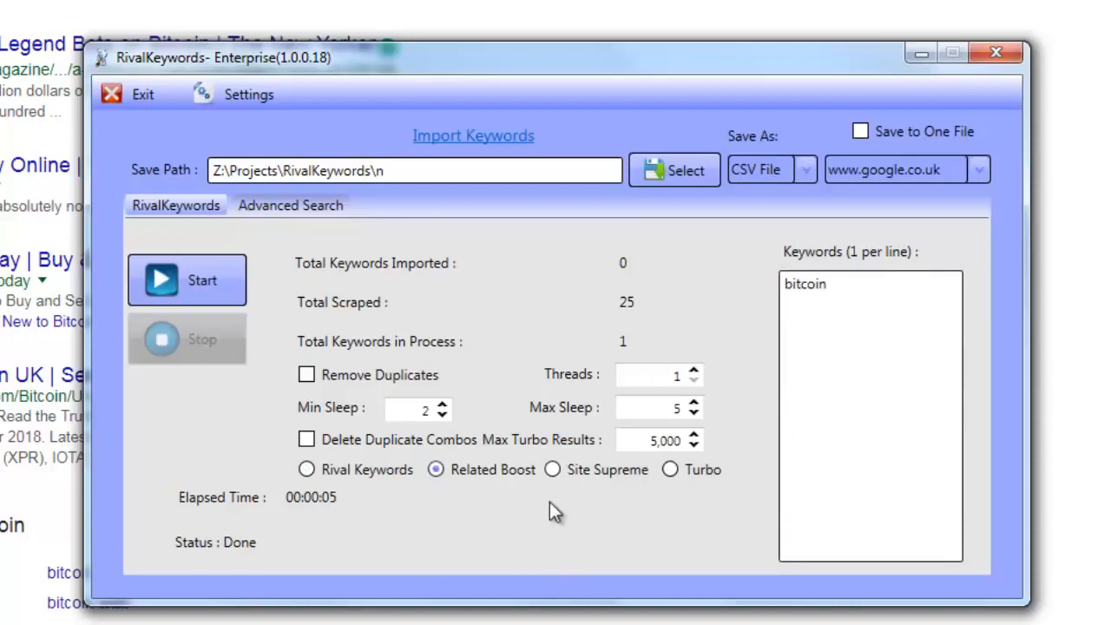
left_click(692, 372)
left_click(694, 381)
left_click(694, 381)
left_click(820, 455)
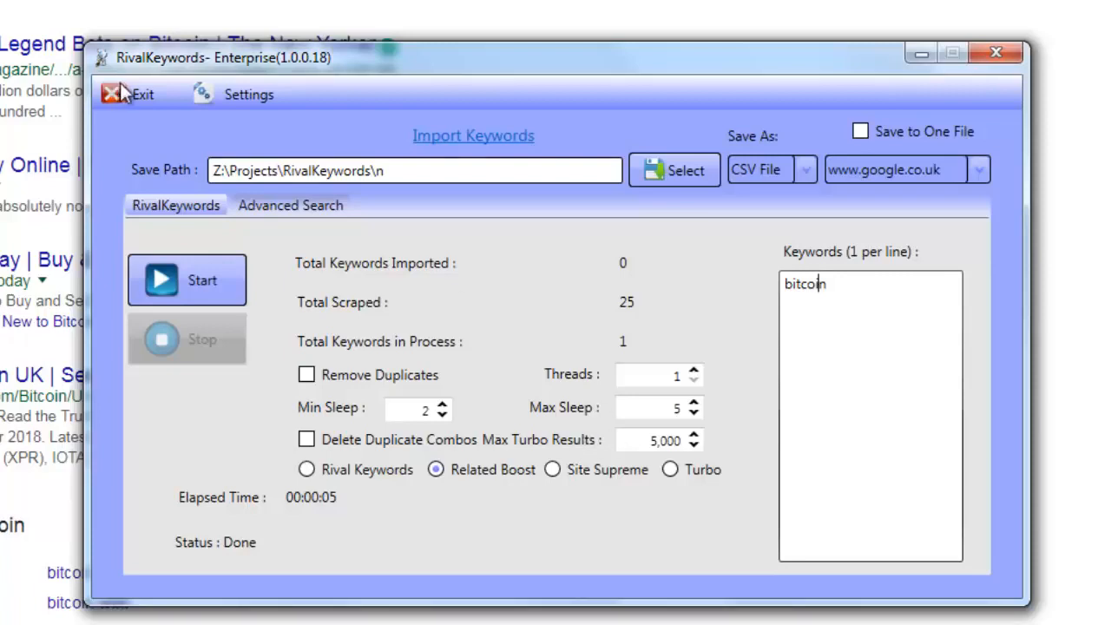
left_click(219, 94)
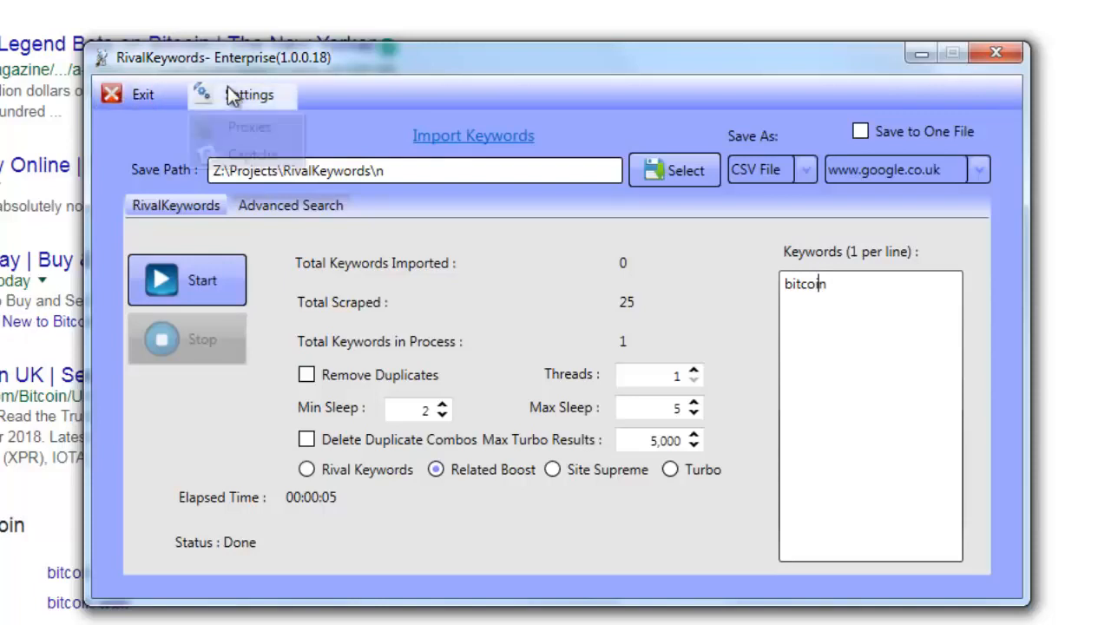
left_click(860, 337)
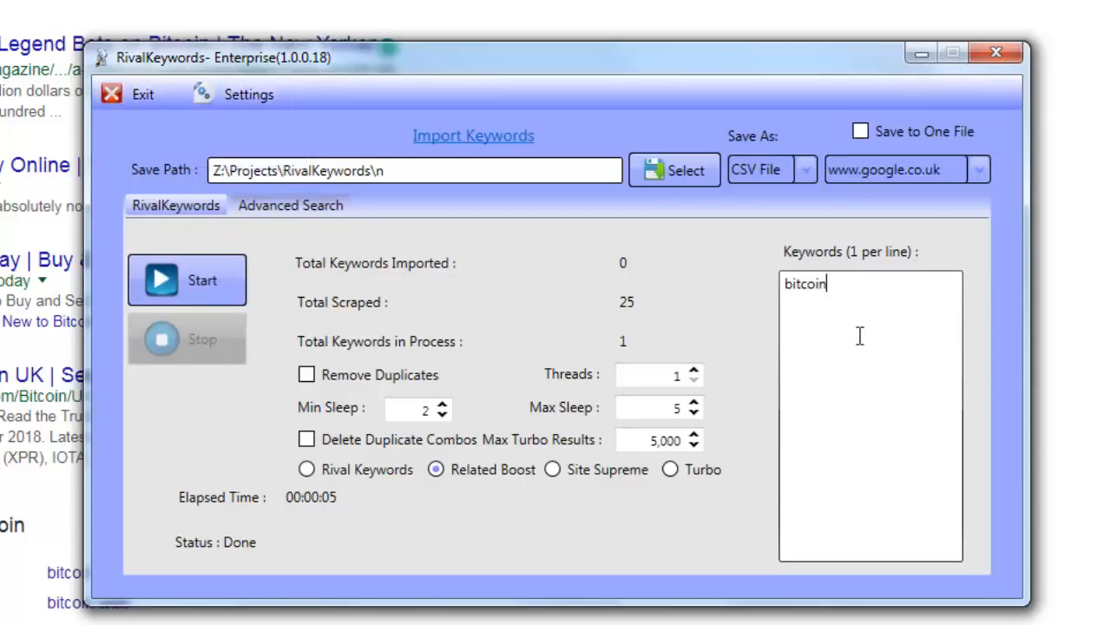
Step: Enable Delete Duplicate Combos and start the Related Boost scrape for the keyword bitcoin
left_click(426, 411)
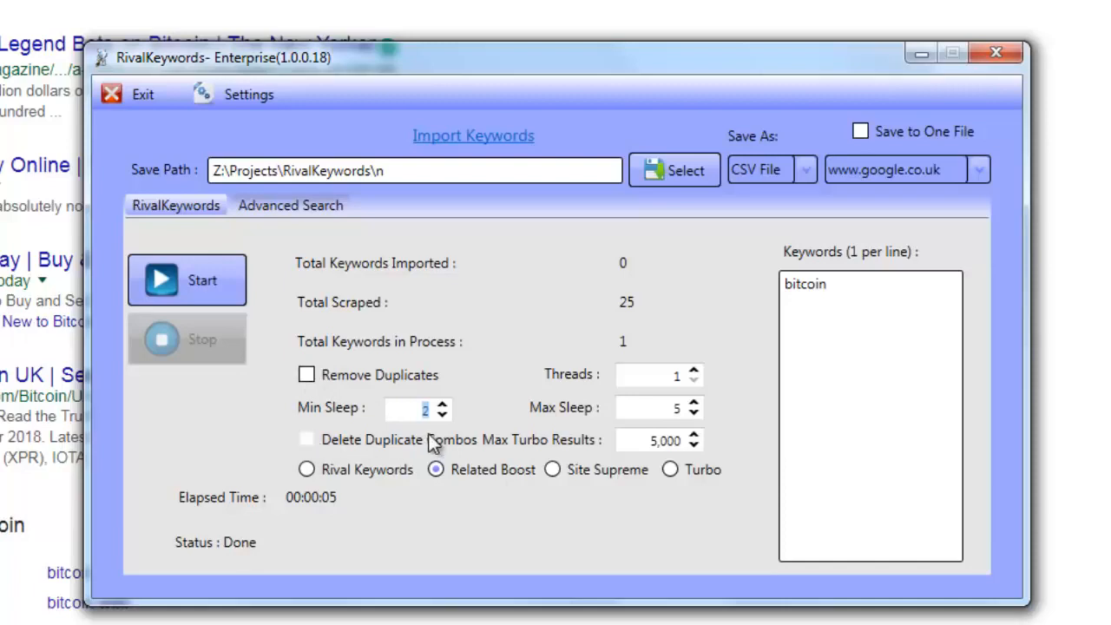
left_click(304, 439)
left_click(150, 290)
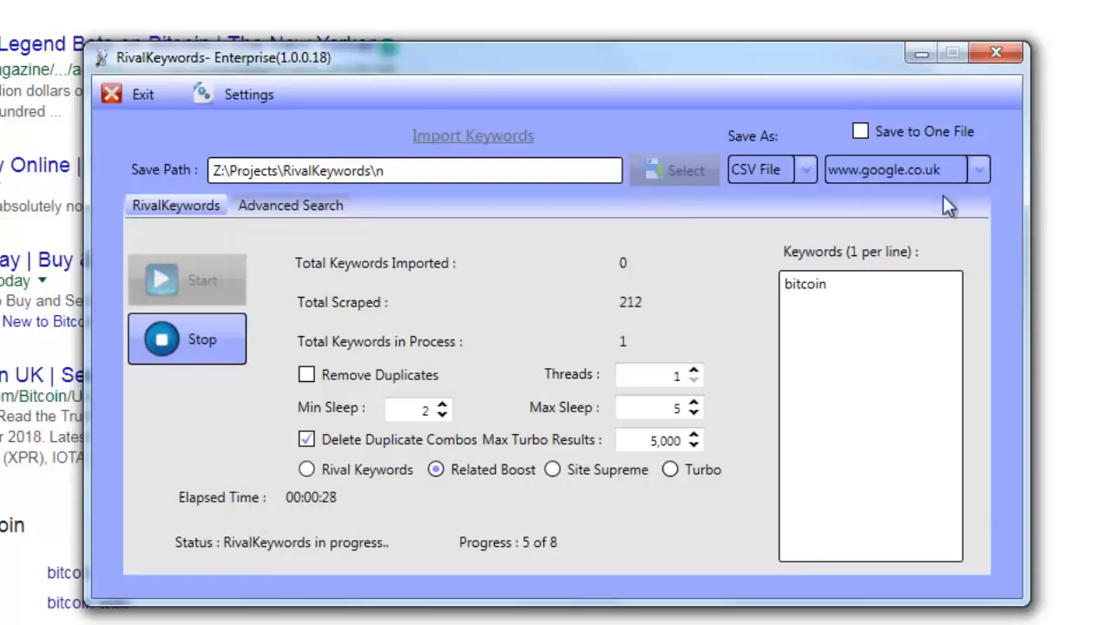
Step: Send the running RivalKeywords window to the system tray and dismiss its notification
left_click(996, 53)
left_click(772, 422)
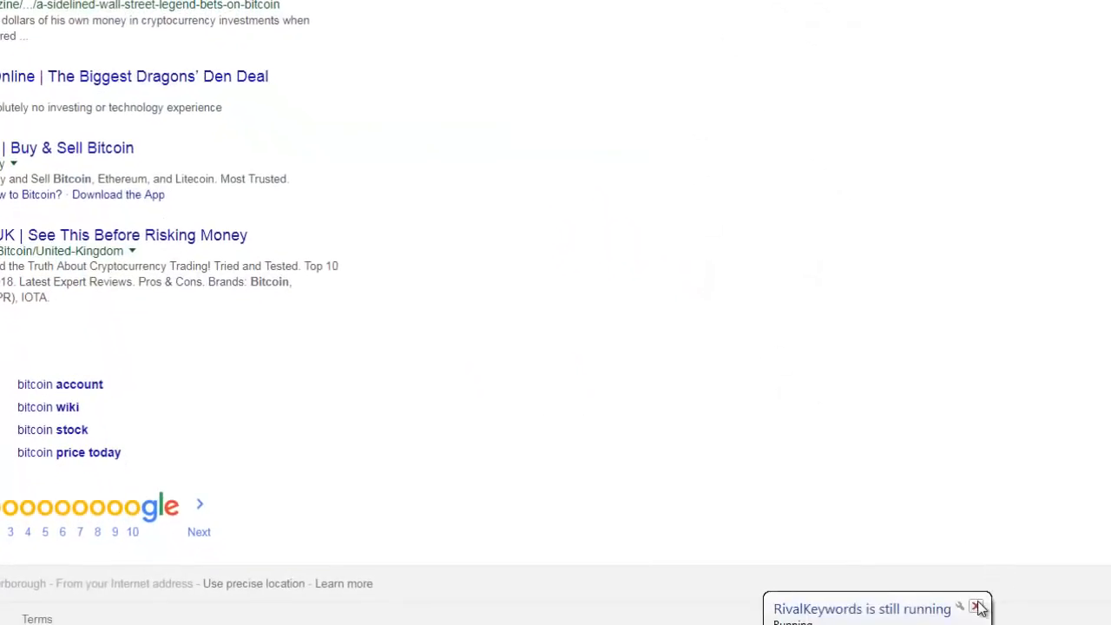
left_click(977, 606)
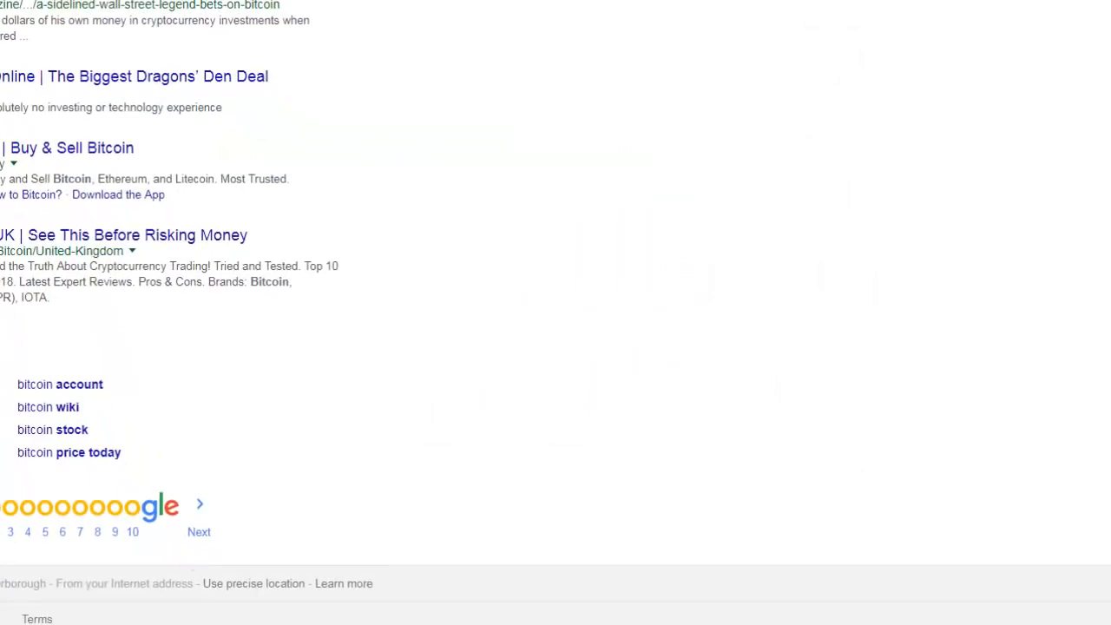
Step: Restore the RivalKeywords window from the system tray
left_click(983, 624)
right_click(987, 569)
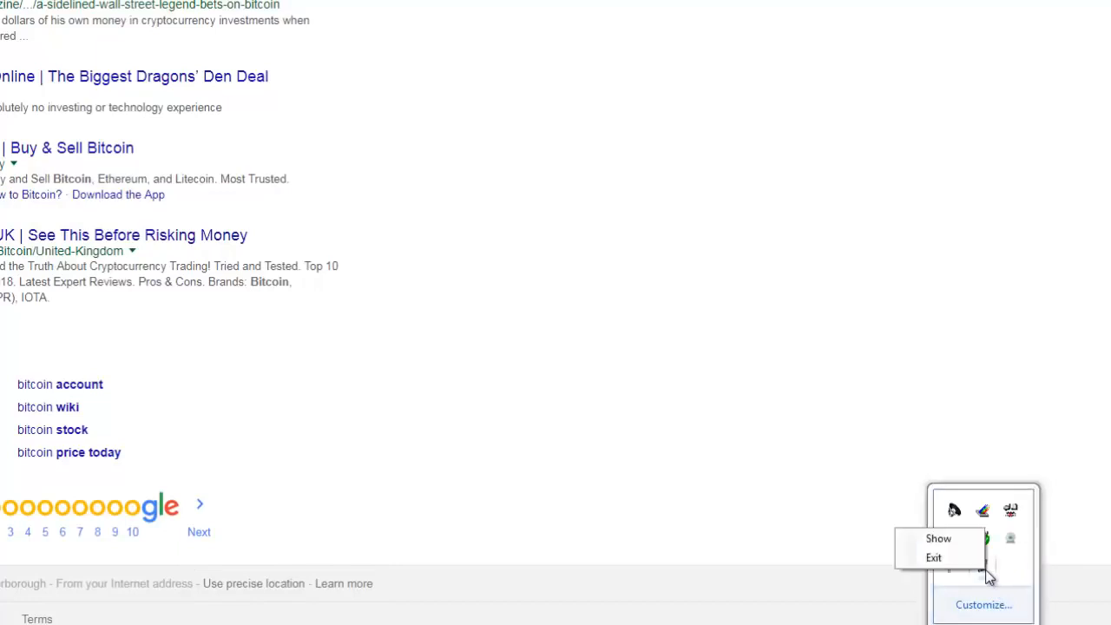
left_click(940, 540)
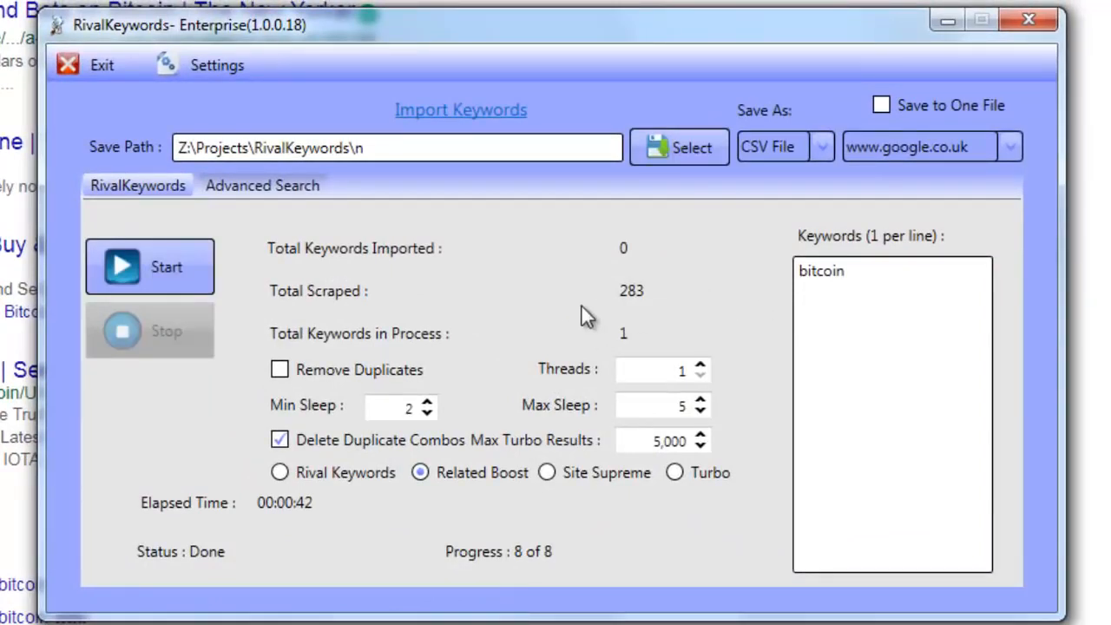
Step: Select the Turbo scraping mode and set Max Turbo Results to 50,000
left_click(855, 270)
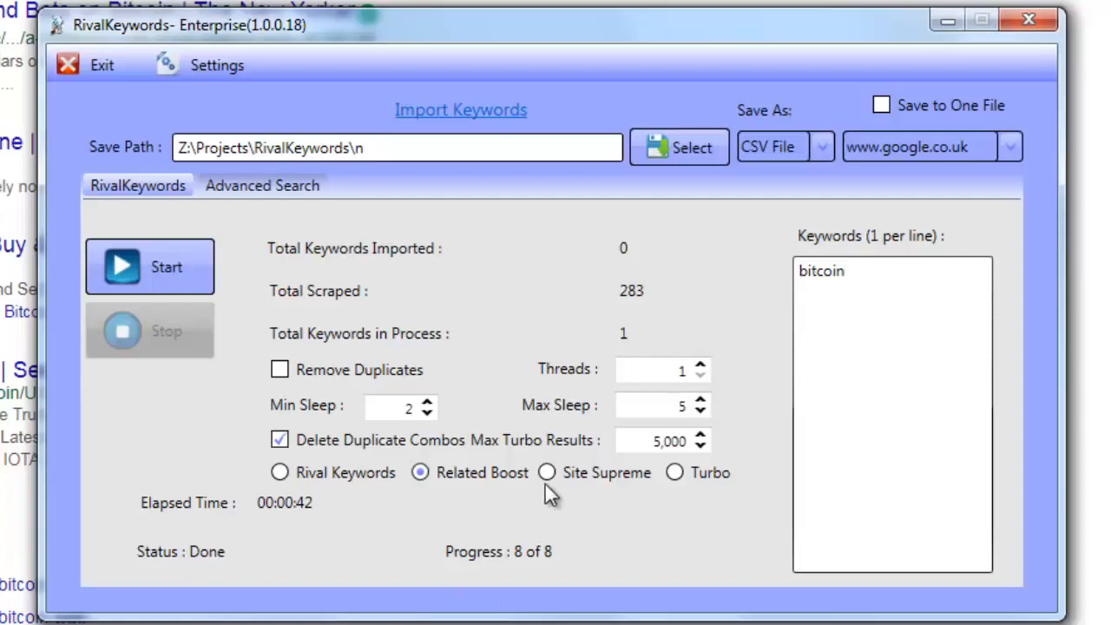
left_click(720, 477)
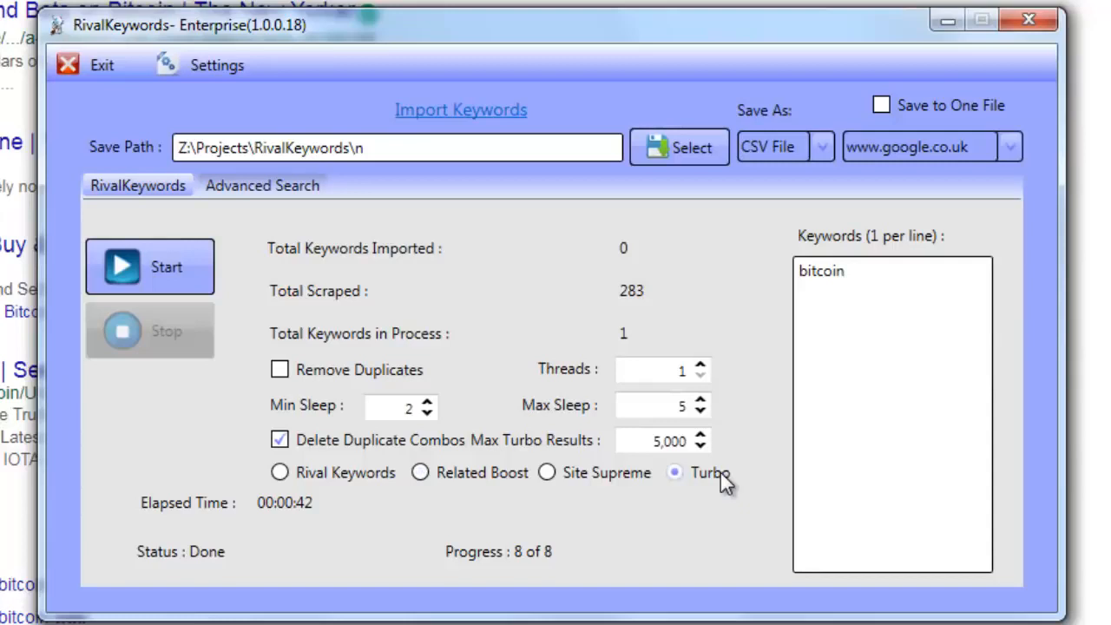
left_click_drag(639, 441, 701, 446)
type("50,000")
Step: Open the CSV file "bitcoin_18_06_2018 10_32_16" from folder n and widen the URL, KEYWORDS, Title and Description columns
left_click(663, 414)
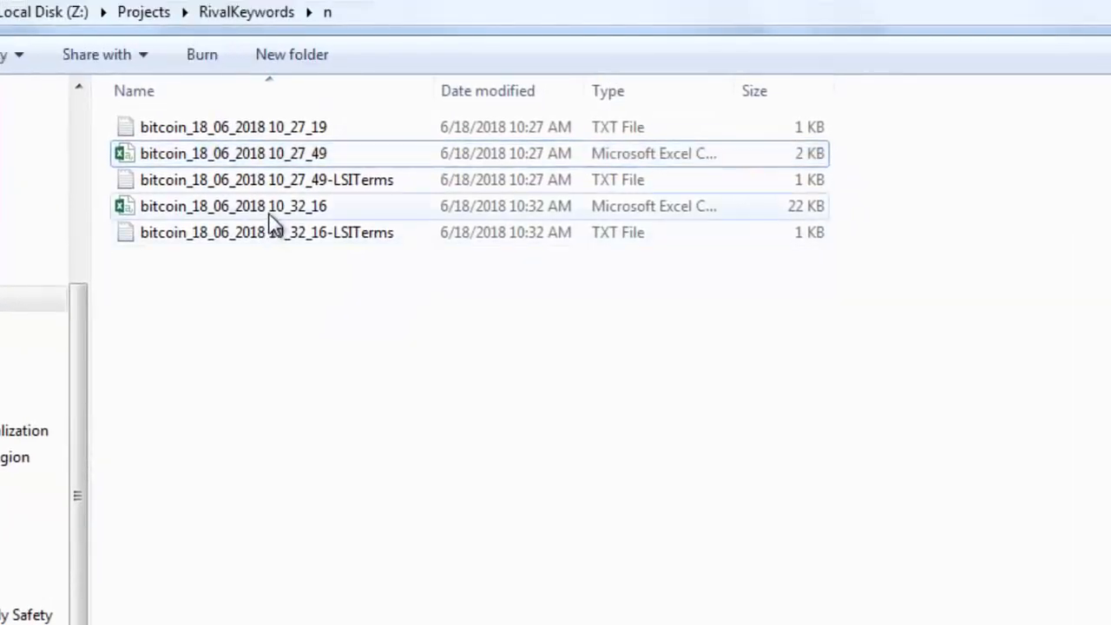
left_click(271, 214)
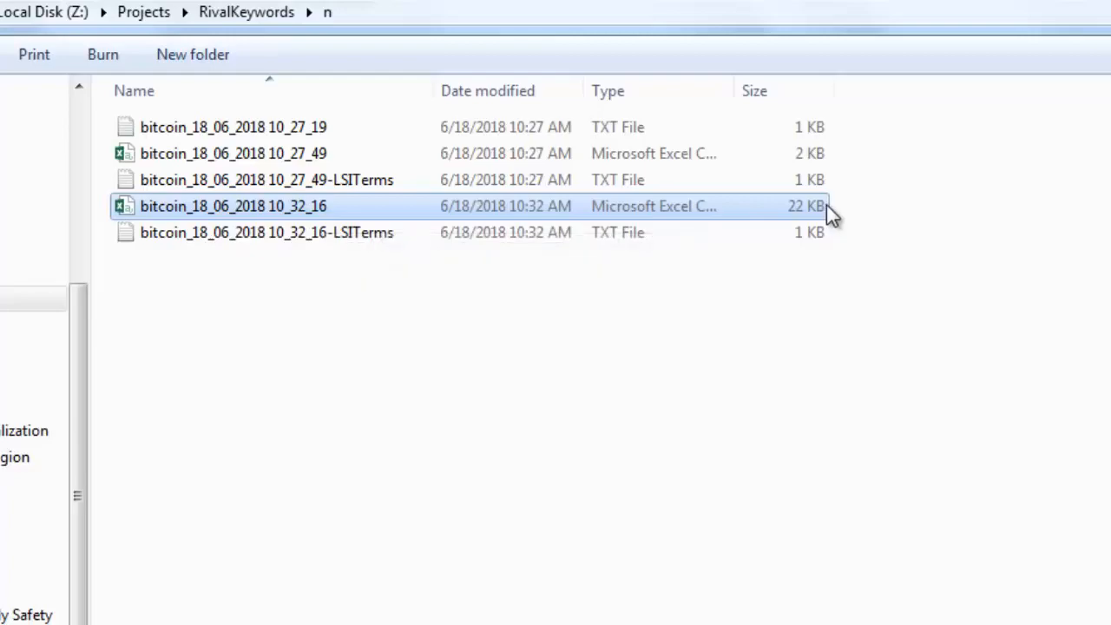
double_click(256, 214)
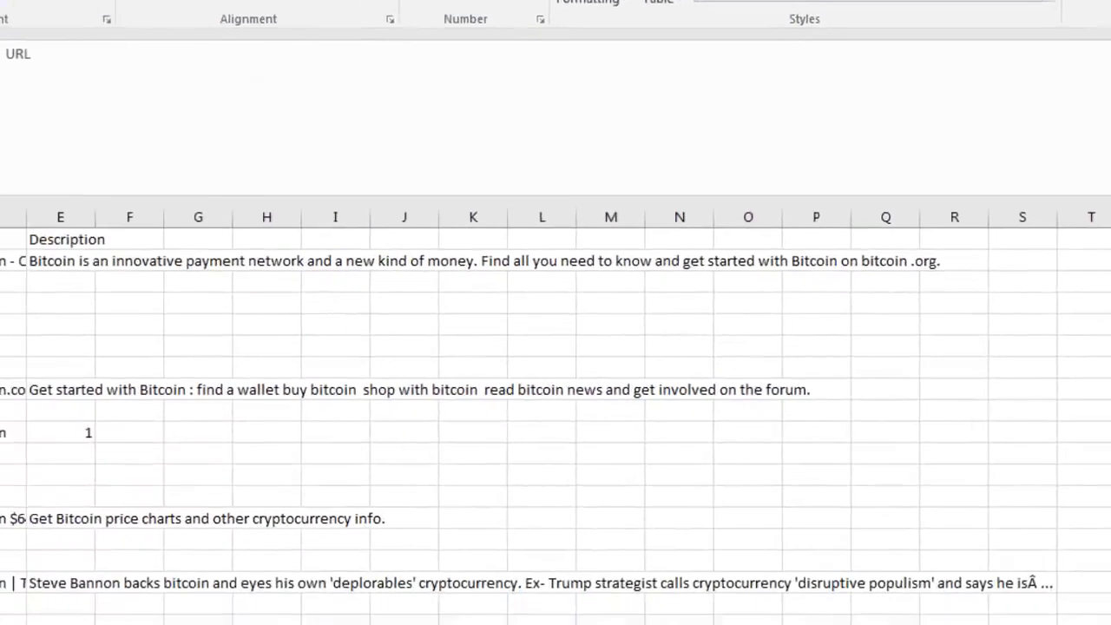
left_click_drag(68, 146, 330, 146)
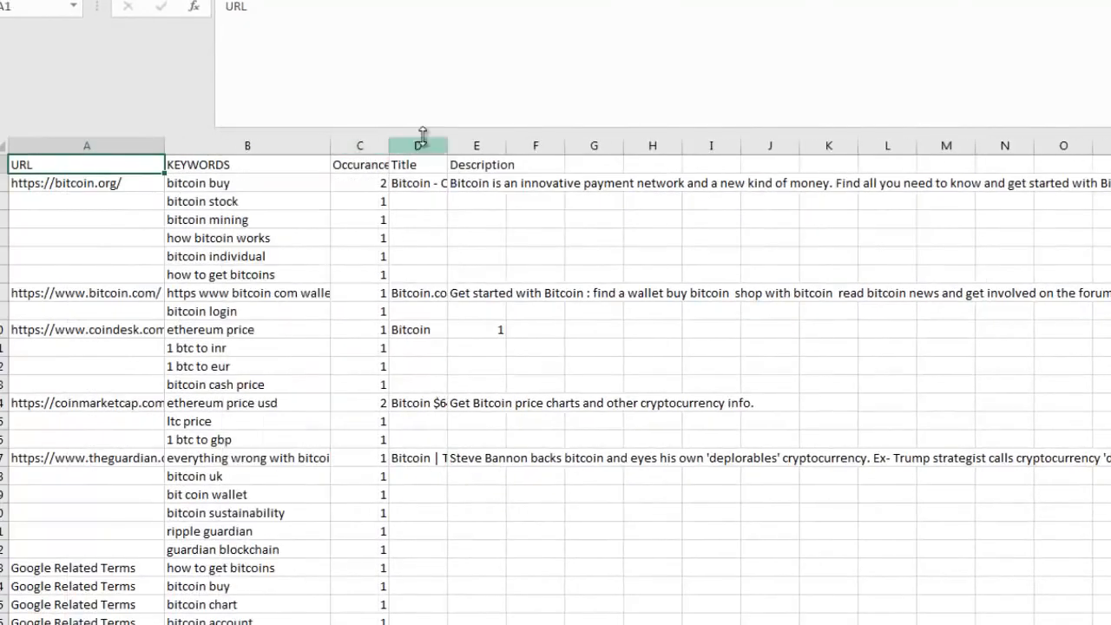
left_click_drag(447, 146, 672, 146)
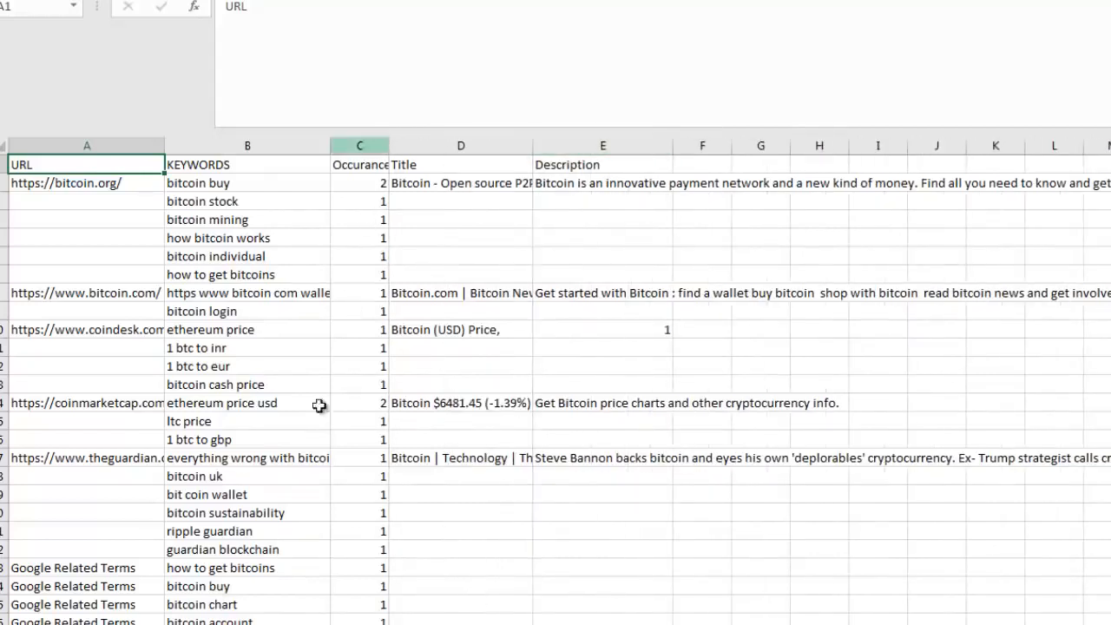
Step: Examine the scraped URLs, keywords and occurrence values through the sheet, including the wallet.btc.com row
scroll(329, 535, "down", 1)
scroll(329, 535, "down", 20)
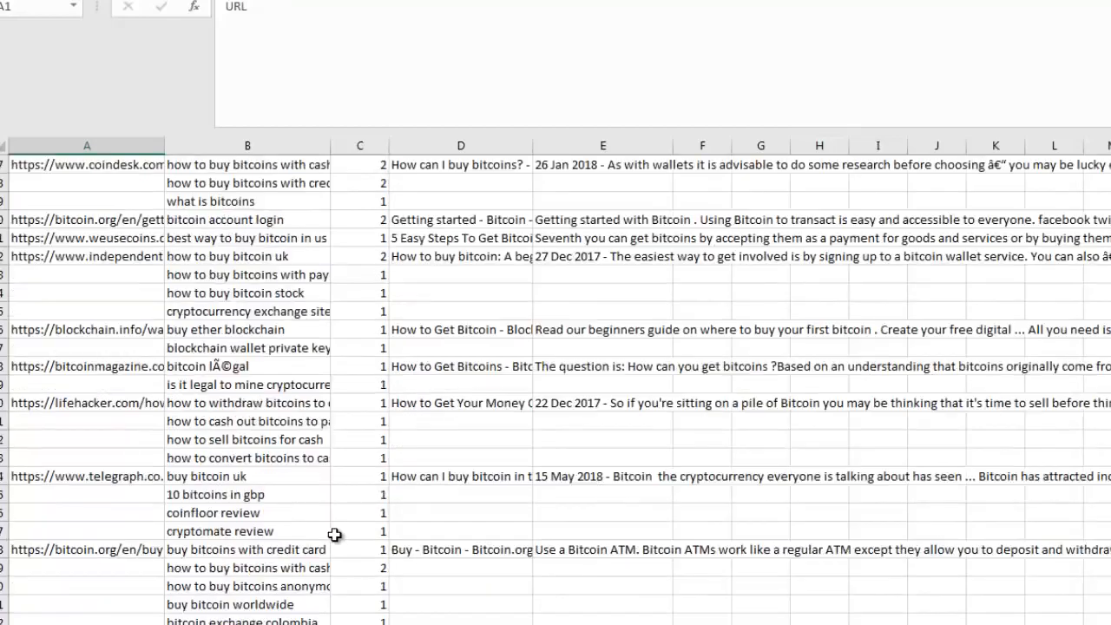
scroll(351, 535, "down", 10)
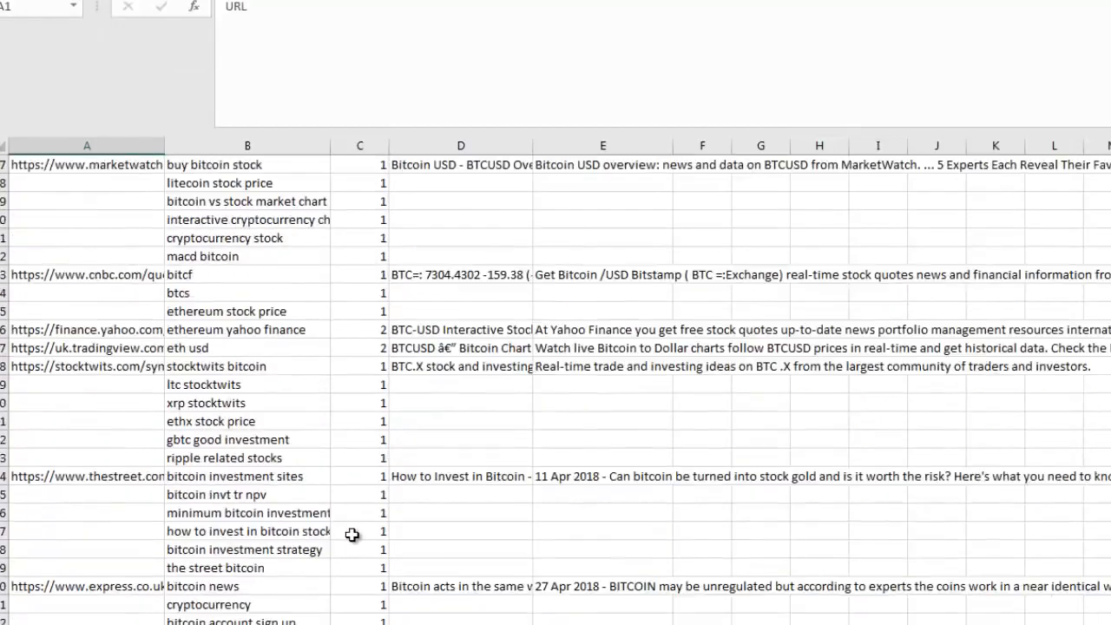
scroll(351, 534, "down", 18)
scroll(352, 535, "up", 11)
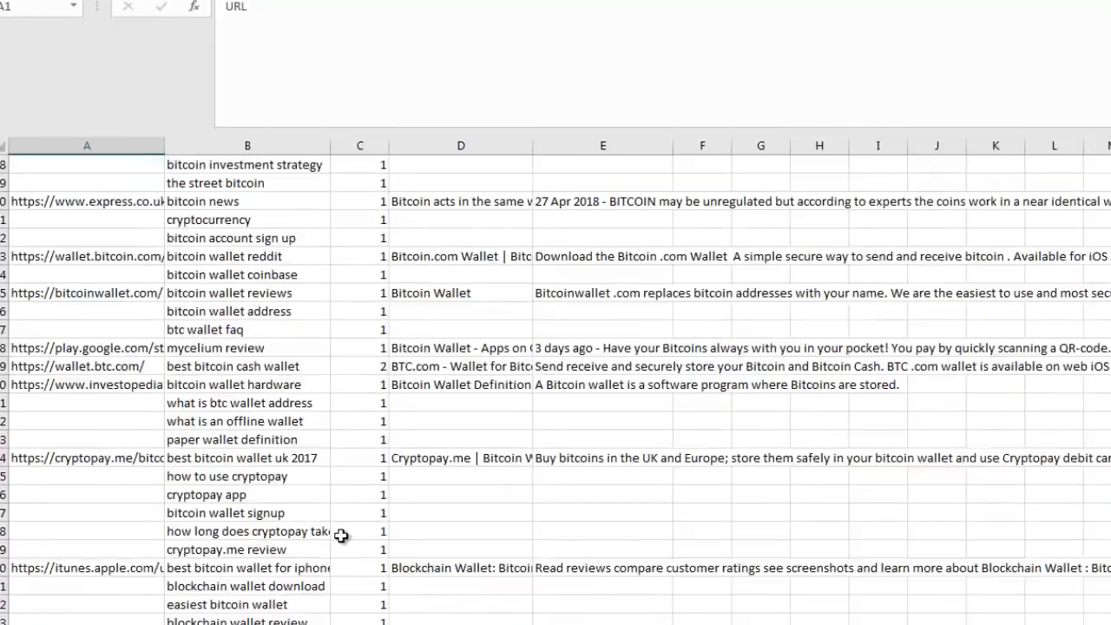
scroll(82, 565, "up", 7)
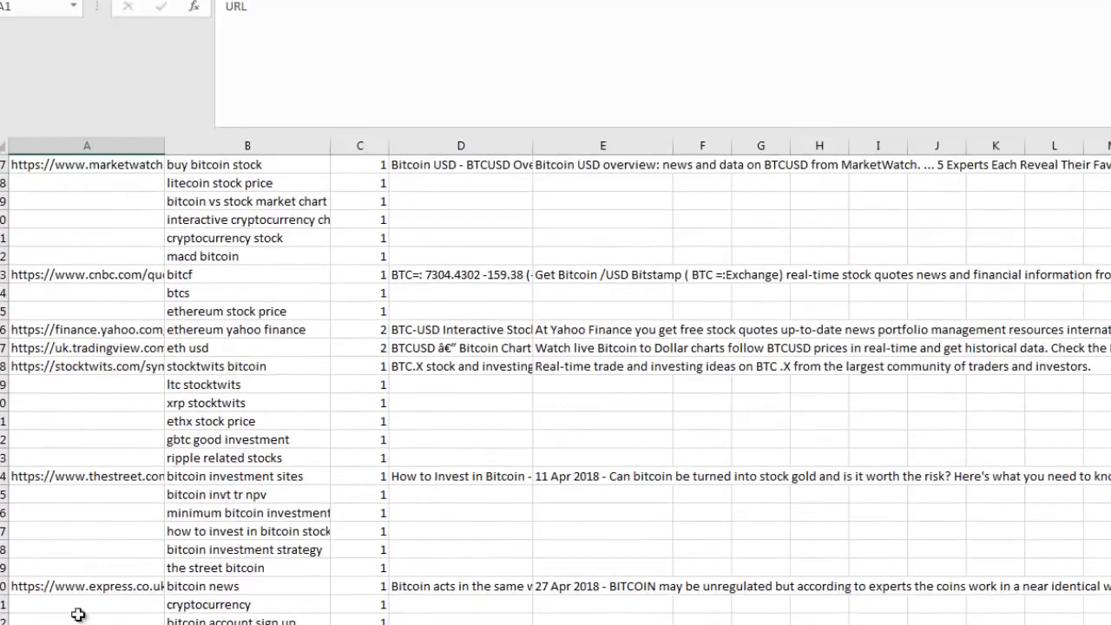
scroll(95, 596, "down", 6)
left_click(104, 424)
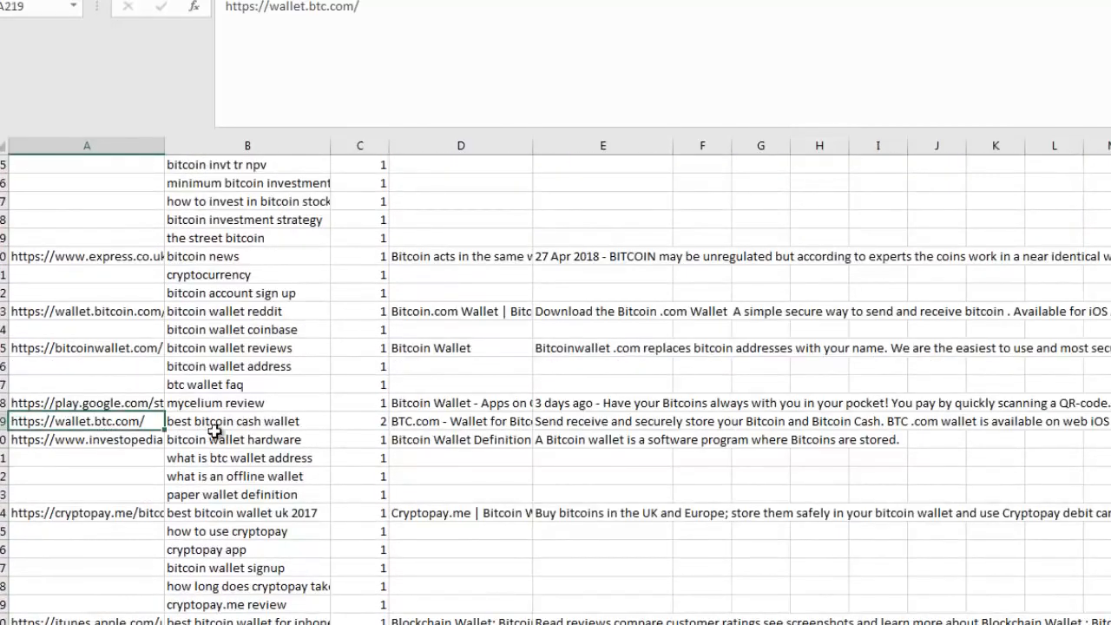
Step: Examine the keywords grouped under the scraped URLs, from the bitcoin wallet rows back through the start of the sheet
left_click(216, 436)
left_click(214, 421)
left_click(135, 402)
left_click(254, 402)
left_click_drag(193, 347, 197, 382)
scroll(215, 522, "up", 3)
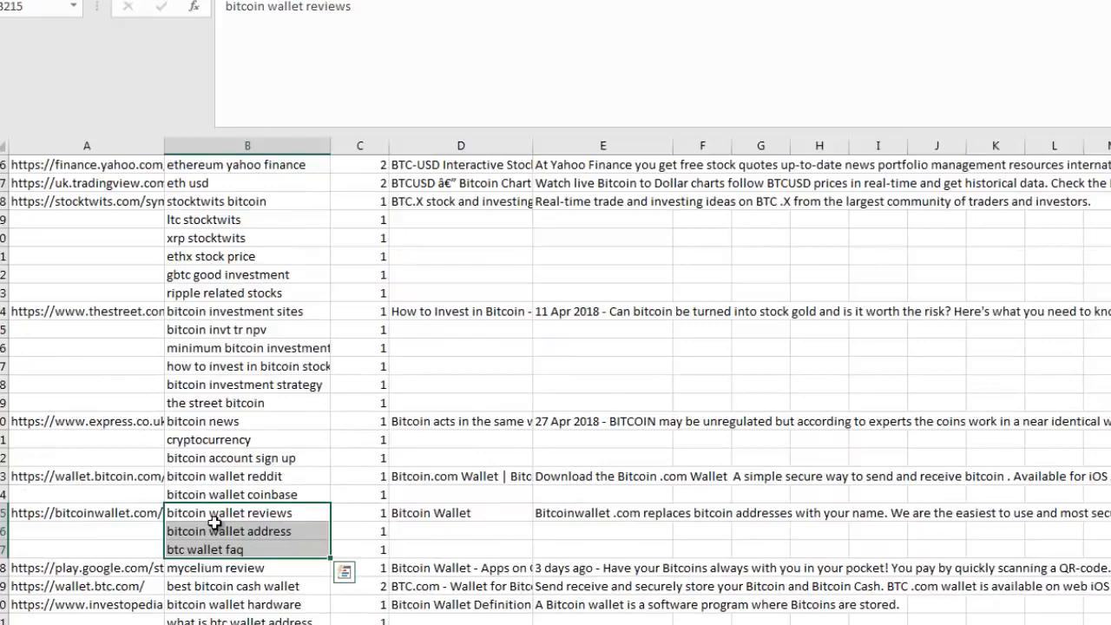
scroll(217, 525, "up", 12)
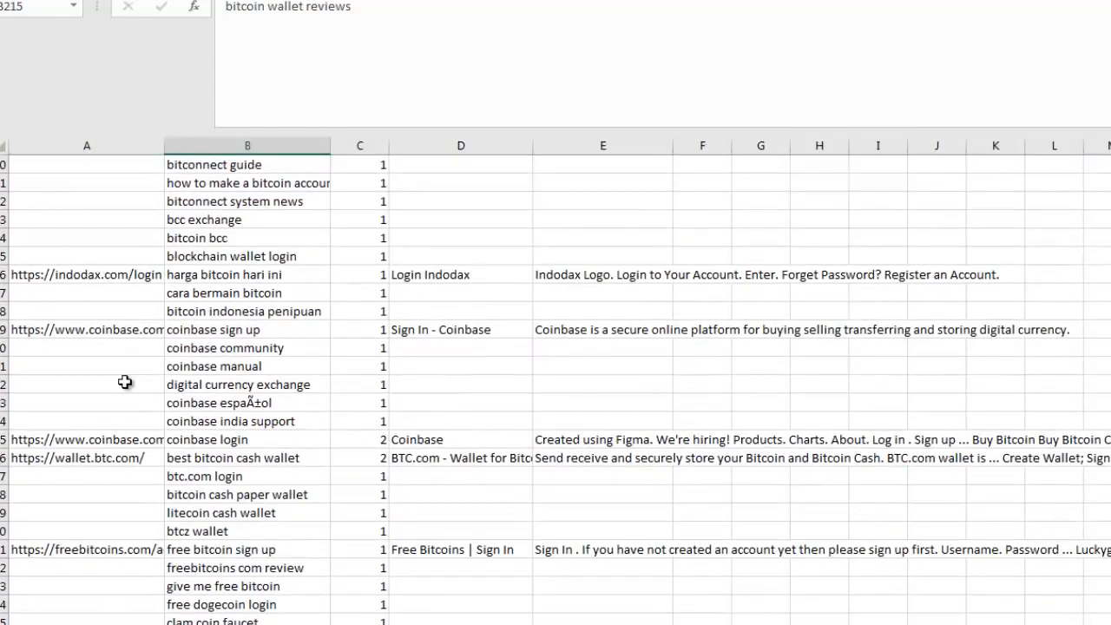
scroll(125, 382, "up", 5)
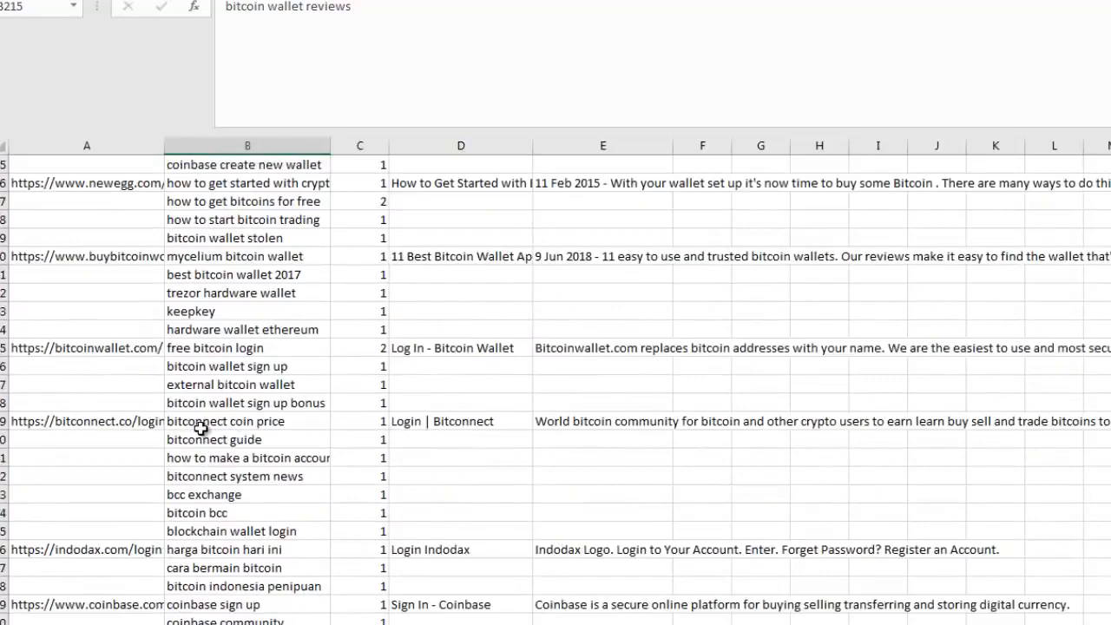
scroll(201, 428, "up", 5)
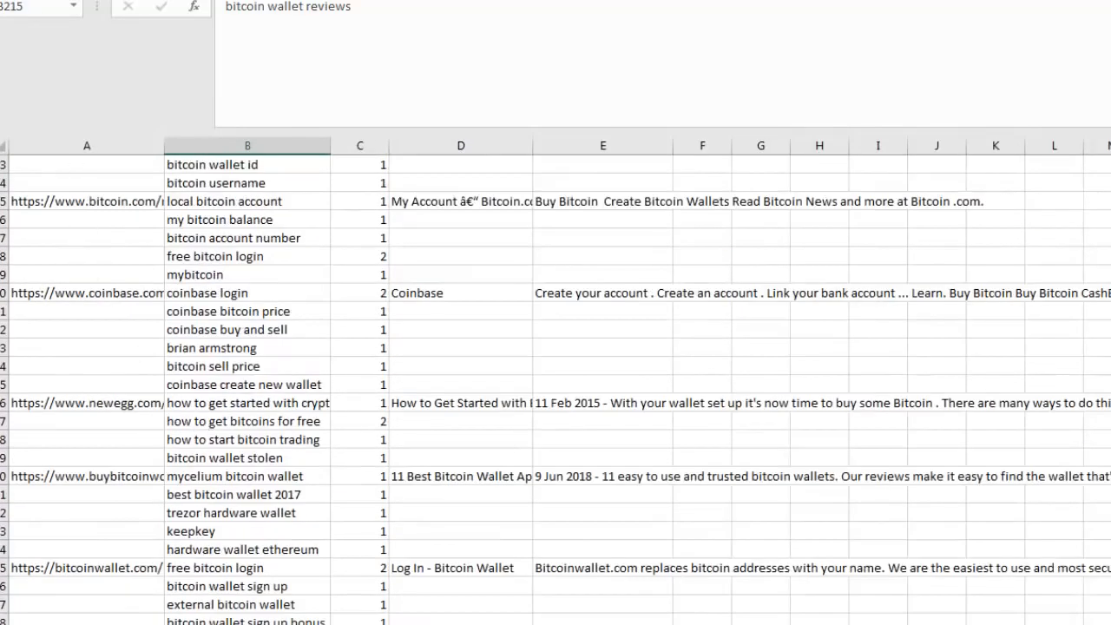
scroll(156, 573, "down", 20)
scroll(159, 608, "up", 20)
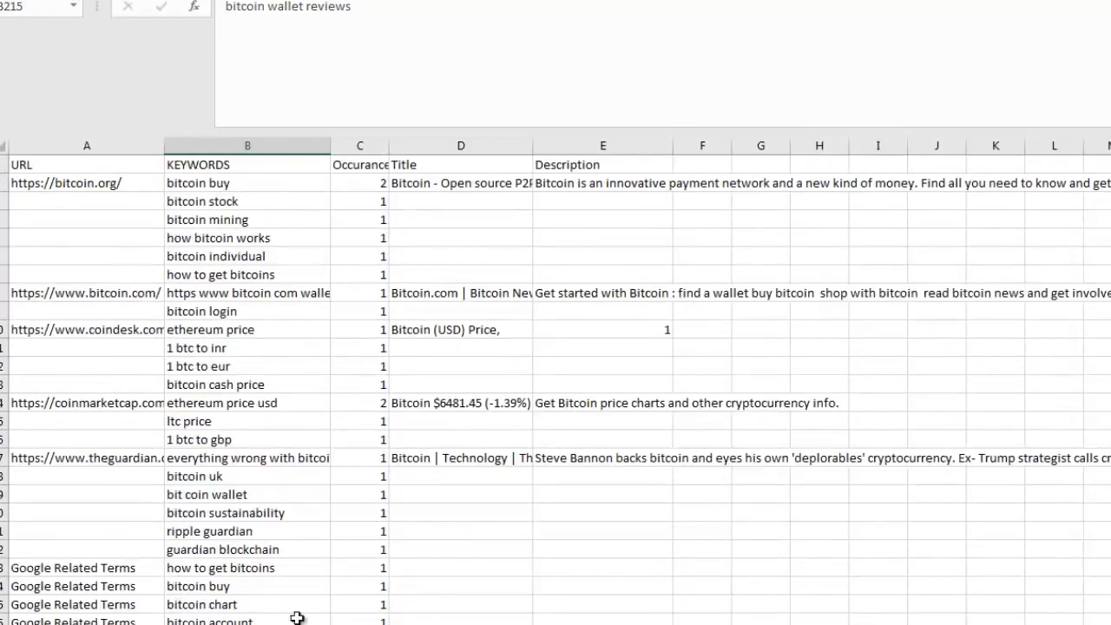
Step: Sort the sheet by the Occurance column from largest to smallest, expanding the selection, and highlight the first nine keywords
left_click(377, 141)
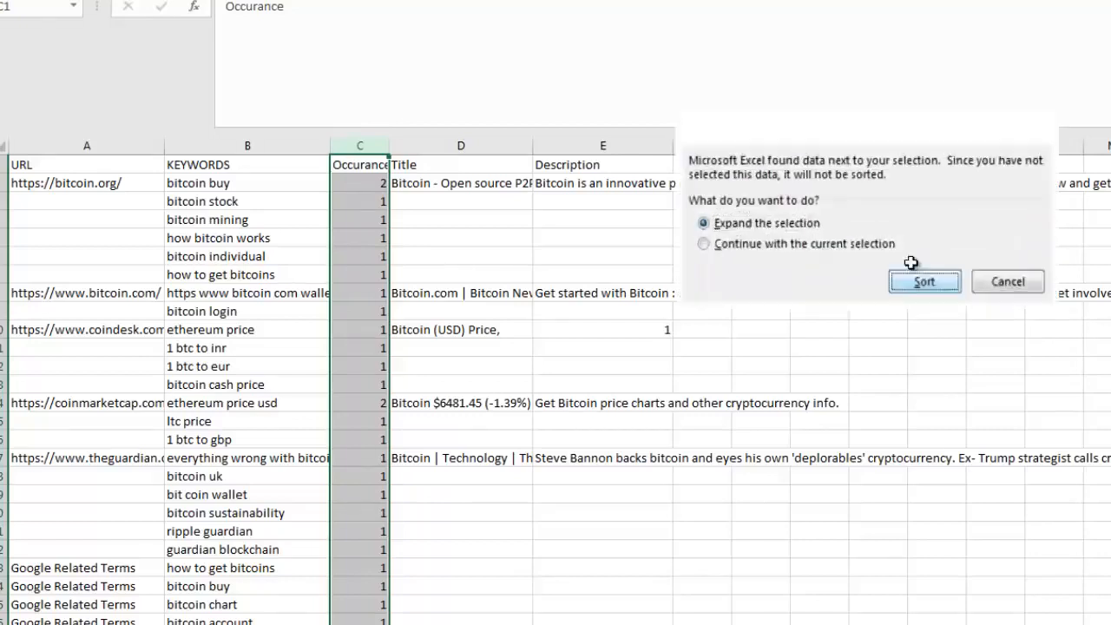
left_click(914, 266)
left_click(256, 327)
left_click_drag(248, 183, 276, 321)
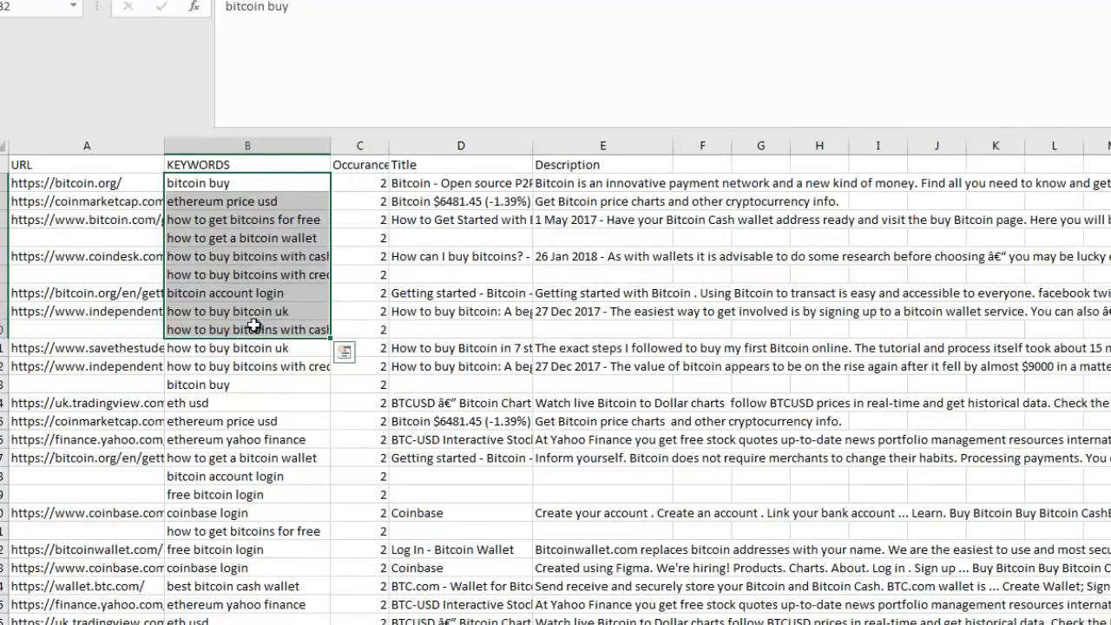
Step: Examine the sorted rows, comparing repeated keywords with single-occurrence ones and checking their titles and descriptions
left_click(450, 254)
scroll(288, 432, "down", 16)
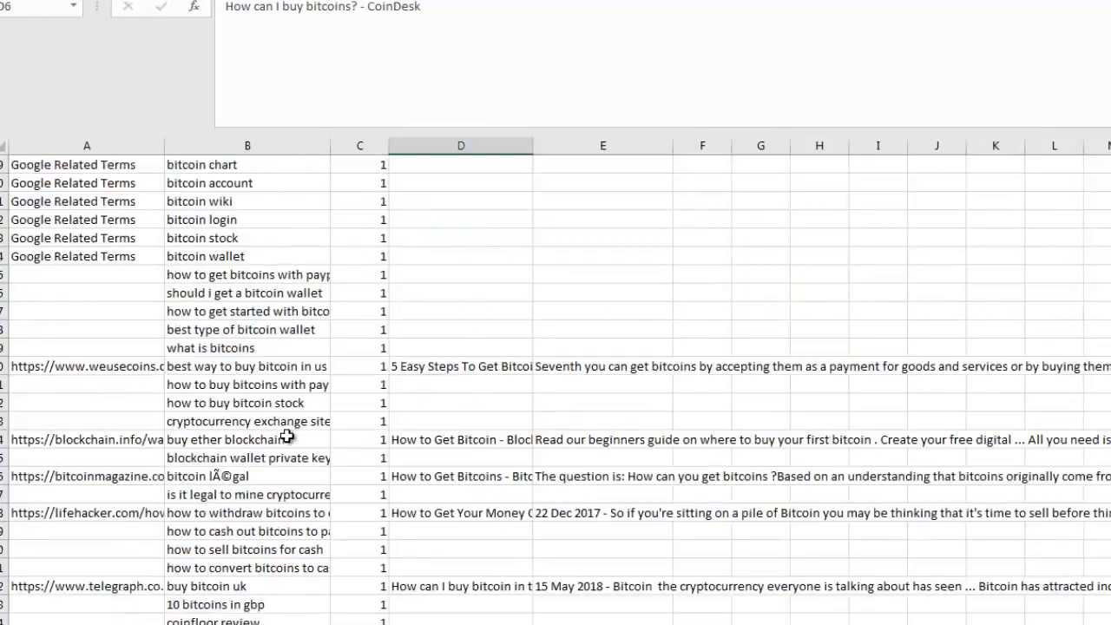
left_click(303, 317)
left_click_drag(314, 547, 364, 623)
scroll(394, 598, "up", 18)
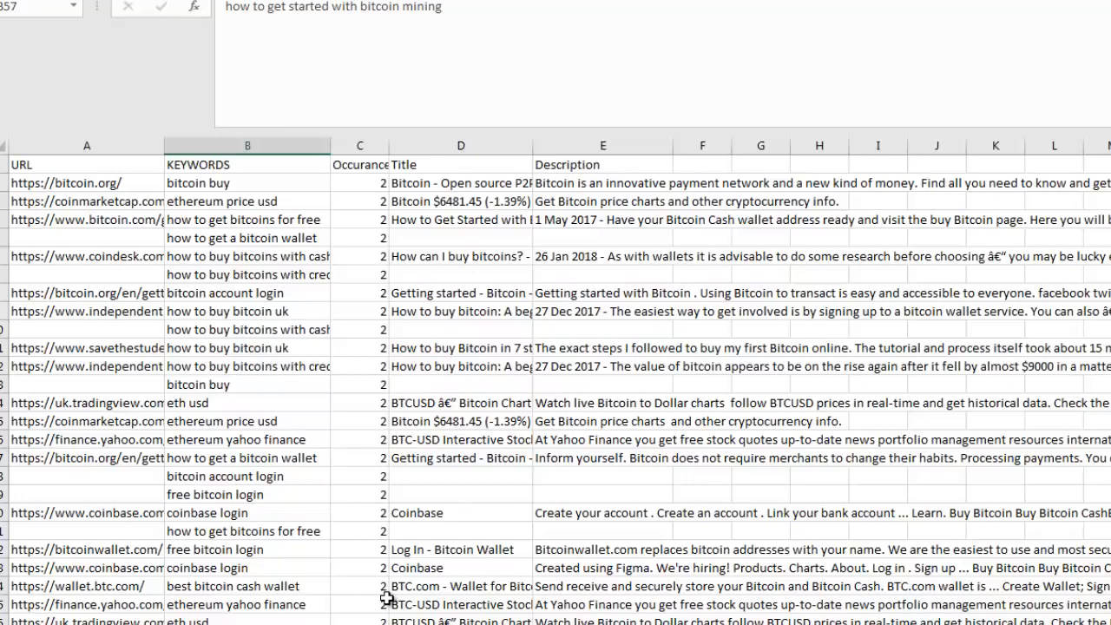
left_click(357, 586)
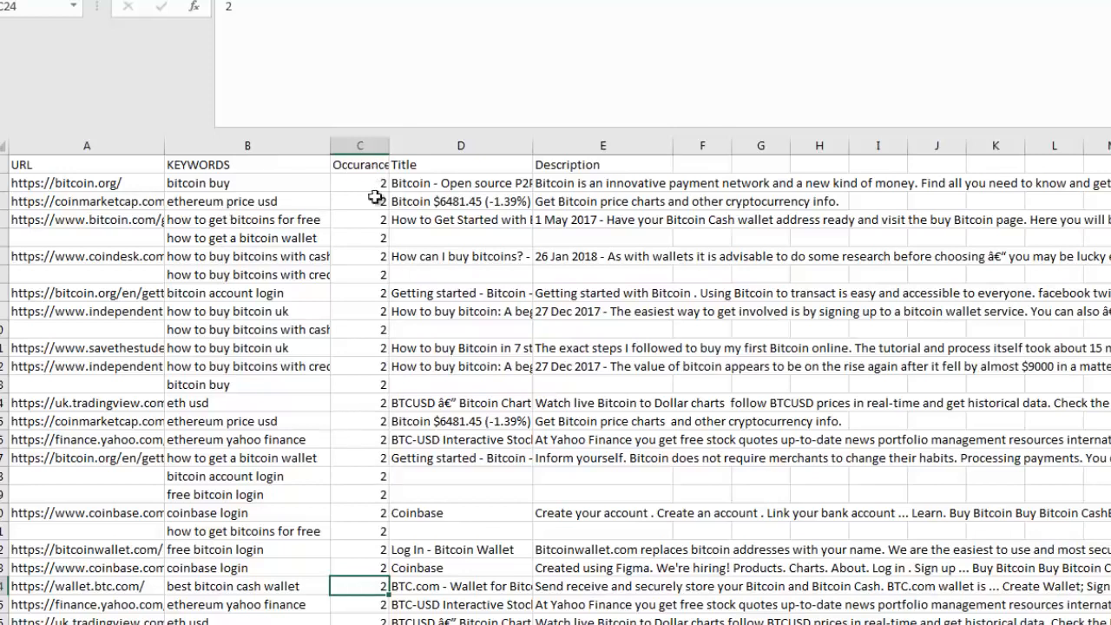
left_click_drag(247, 184, 281, 571)
left_click_drag(260, 622, 260, 624)
left_click(269, 552)
scroll(279, 560, "up", 5)
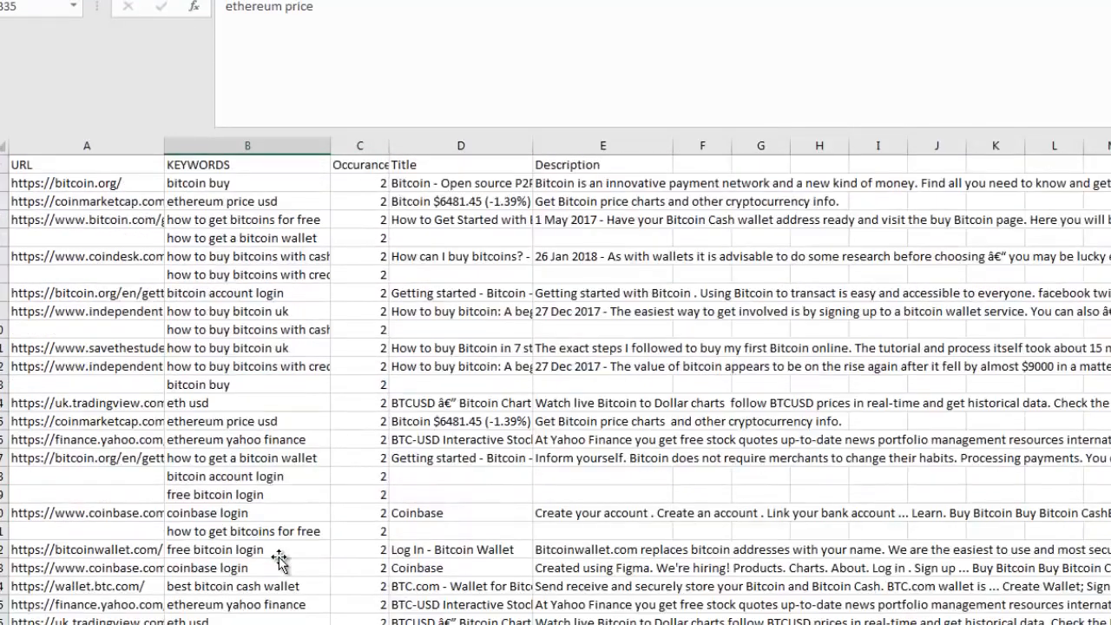
left_click(278, 554)
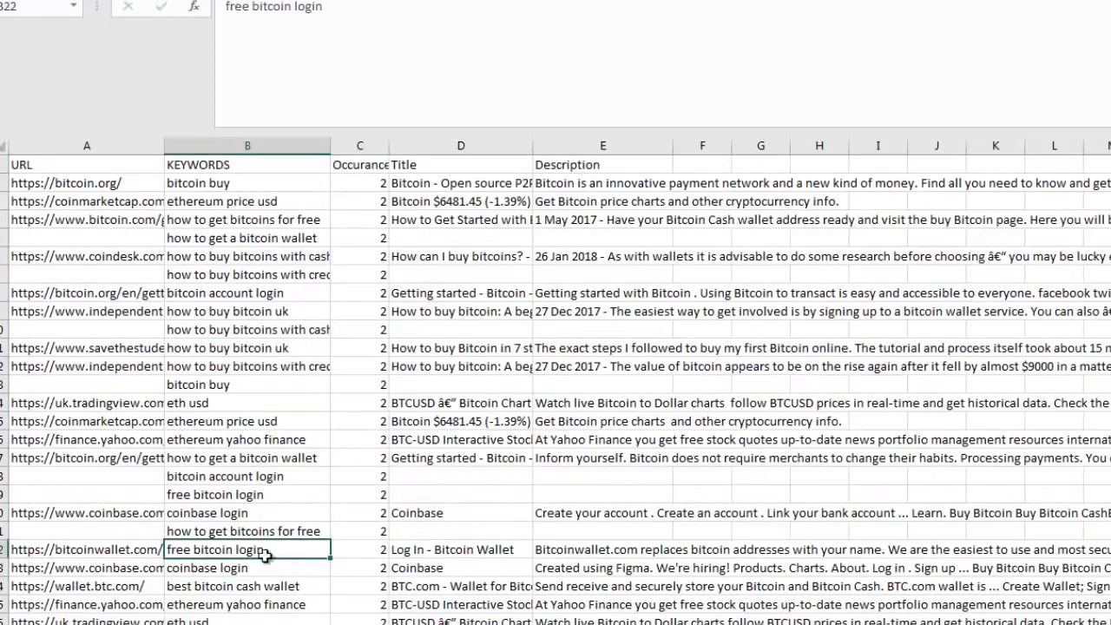
left_click(478, 200)
left_click(586, 182)
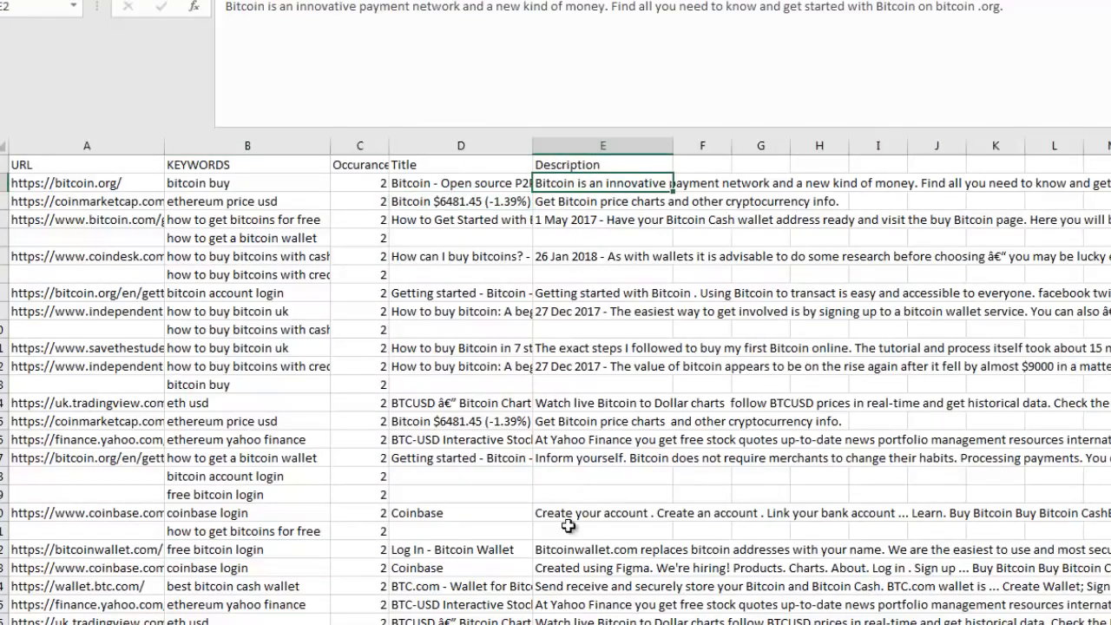
Step: Close the CSV file without saving, check the RivalKeywords window and return to folder n
key("alt+F4")
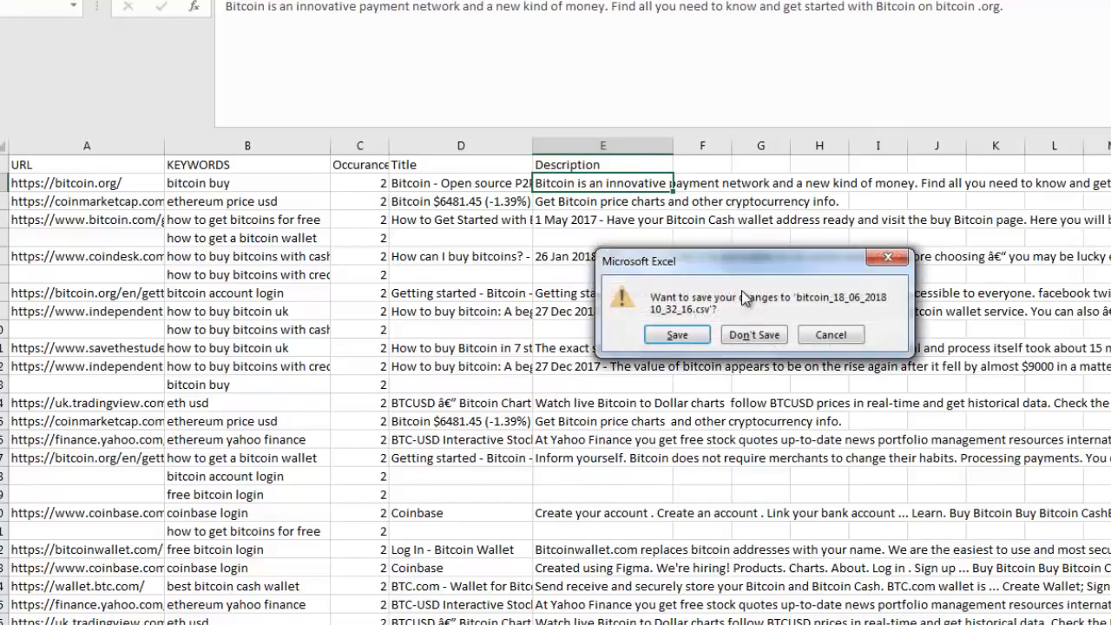
left_click(757, 335)
key("alt+F4")
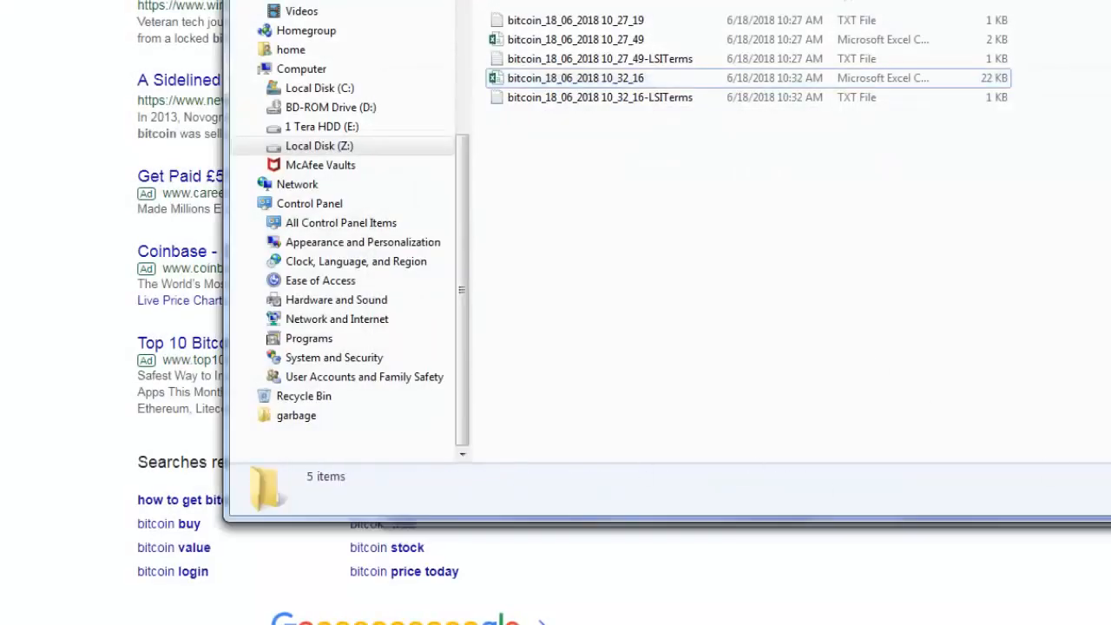
key("alt+Tab")
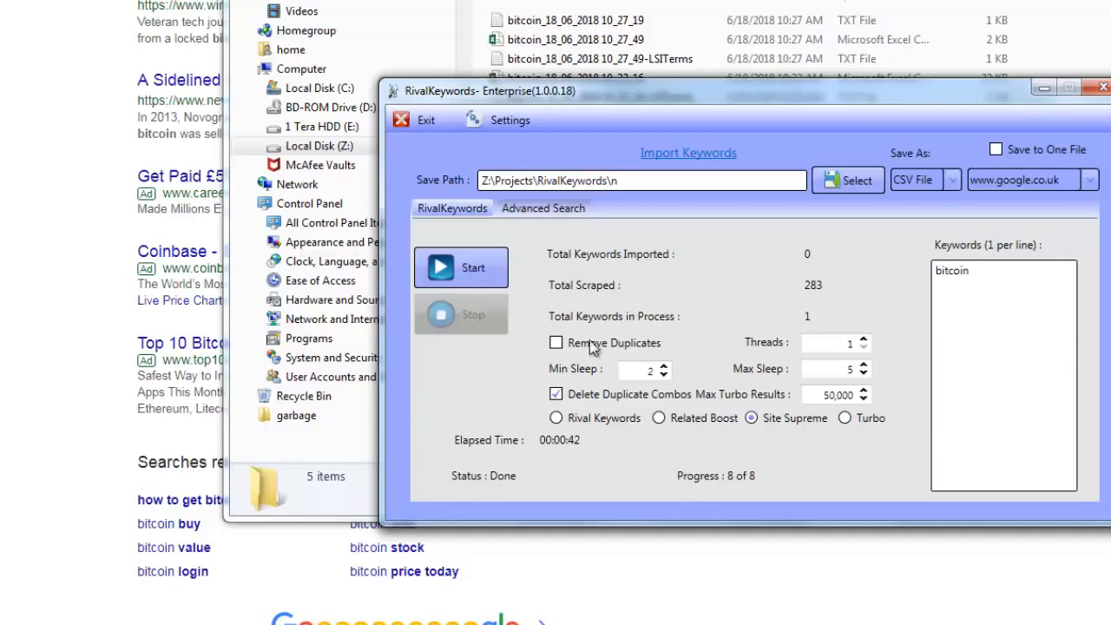
key("alt+Tab")
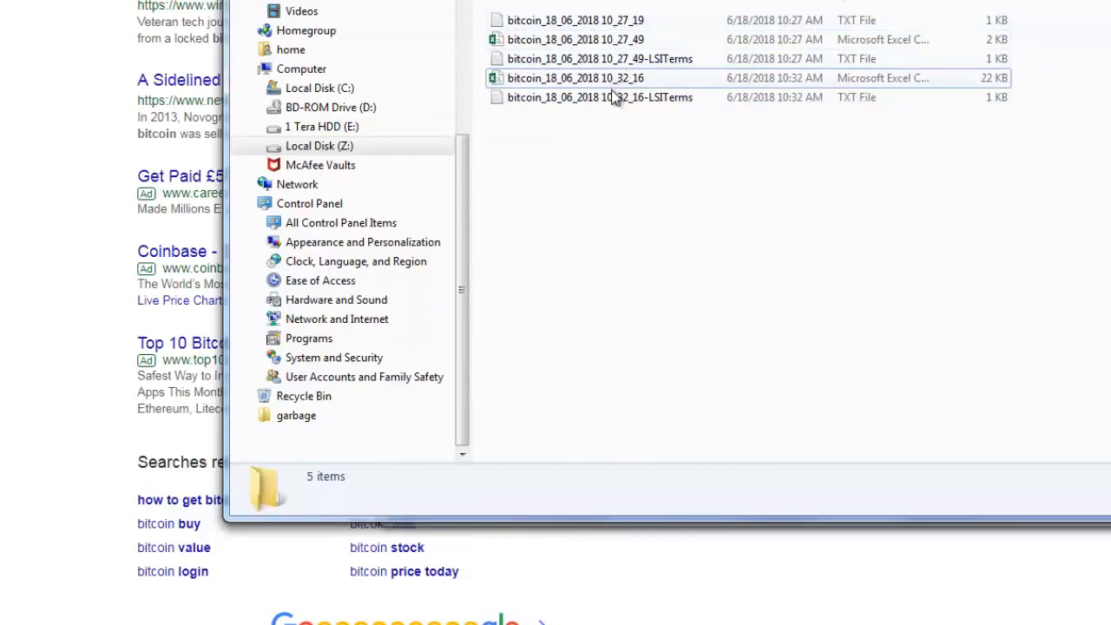
Step: Open the text file "bitcoin_18_06_2018 10_32_16-LSITerms", review its list of terms and return to folder n
double_click(654, 100)
left_click(303, 153)
scroll(156, 37, "up", 1)
scroll(77, 34, "up", 2)
left_click_drag(77, 35, 159, 404)
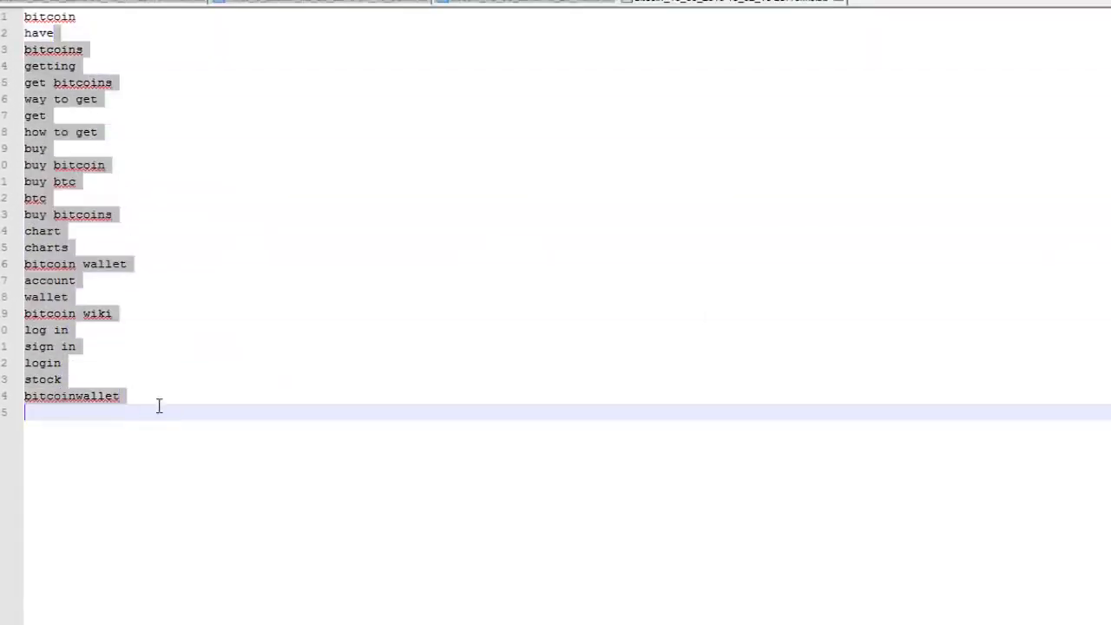
left_click(76, 37)
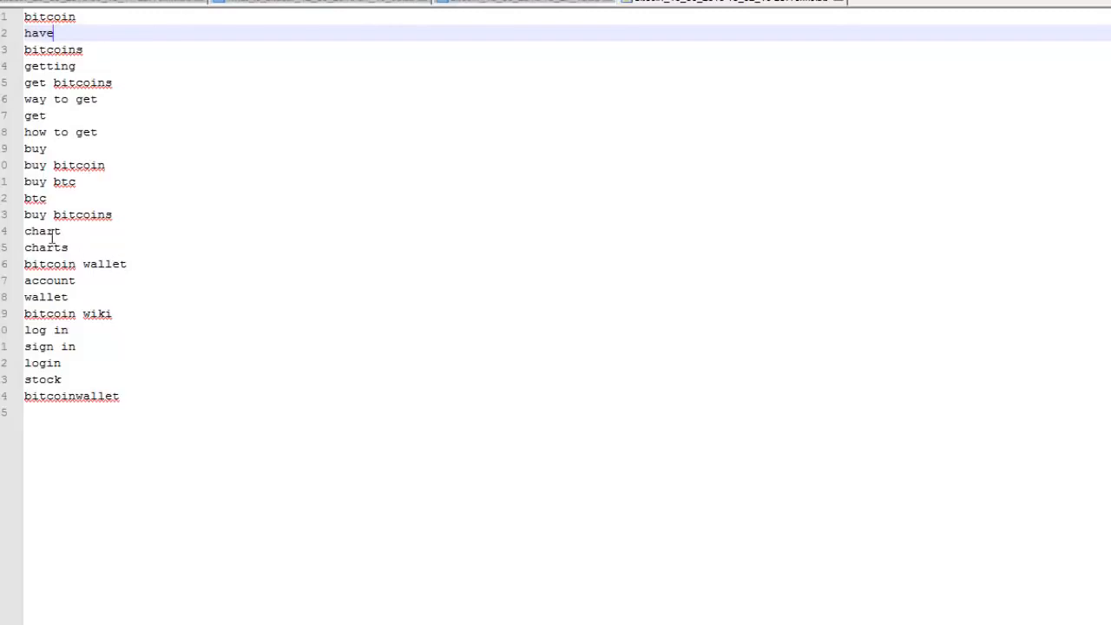
left_click_drag(136, 414, 99, 322)
left_click(61, 363)
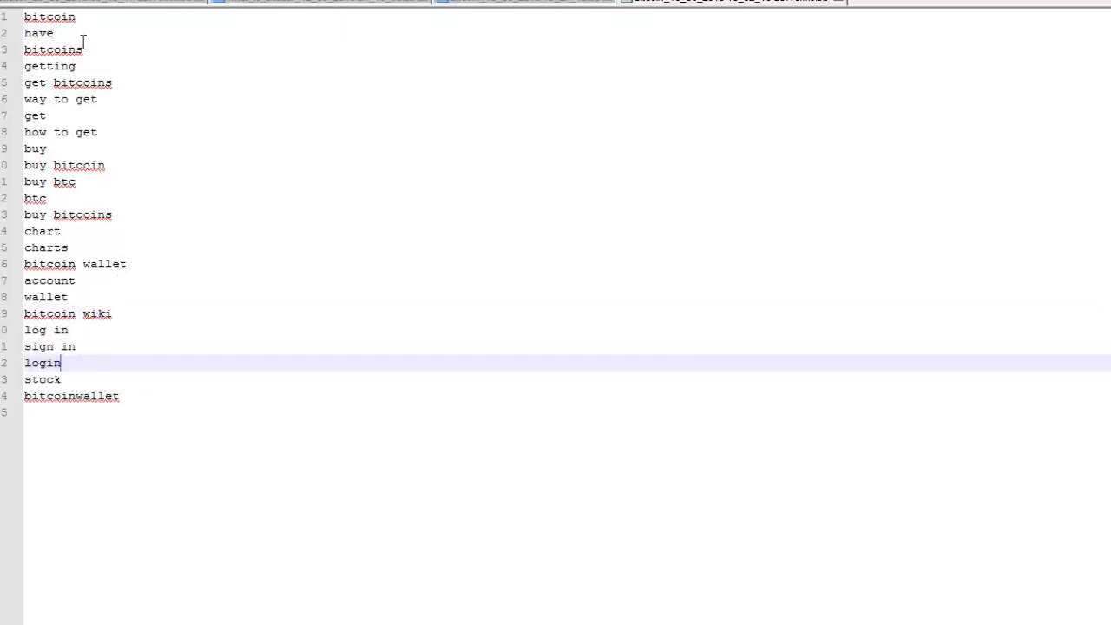
left_click_drag(84, 43, 142, 305)
left_click(452, 448)
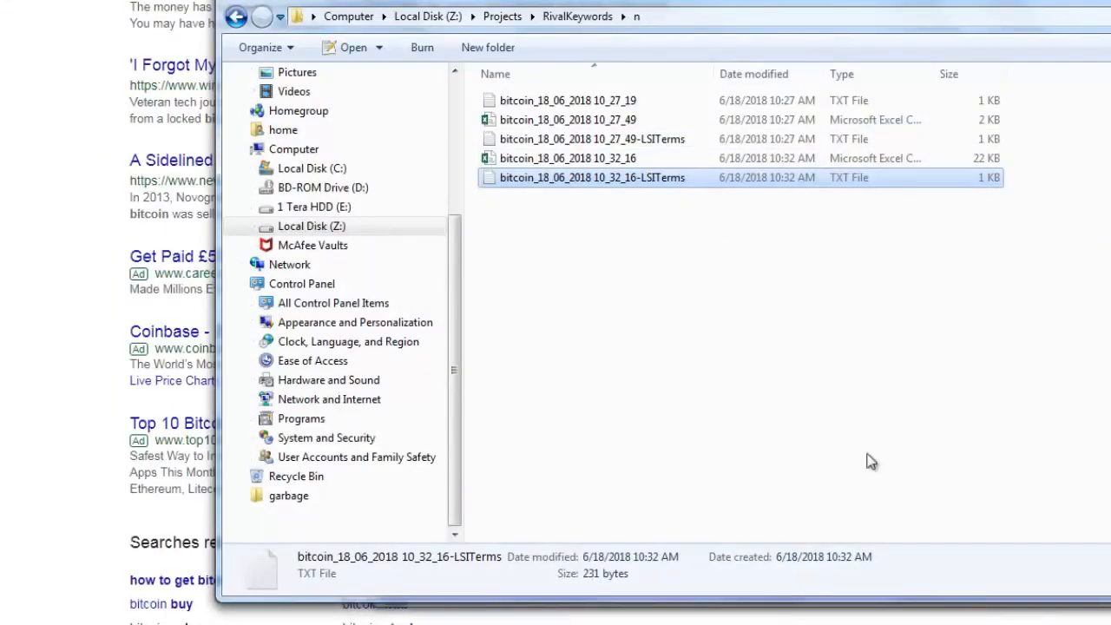
Step: Reopen the CSV file "bitcoin_18_06_2018 10_32_16" and show the Google Related Terms rows
left_click(564, 161)
double_click(564, 160)
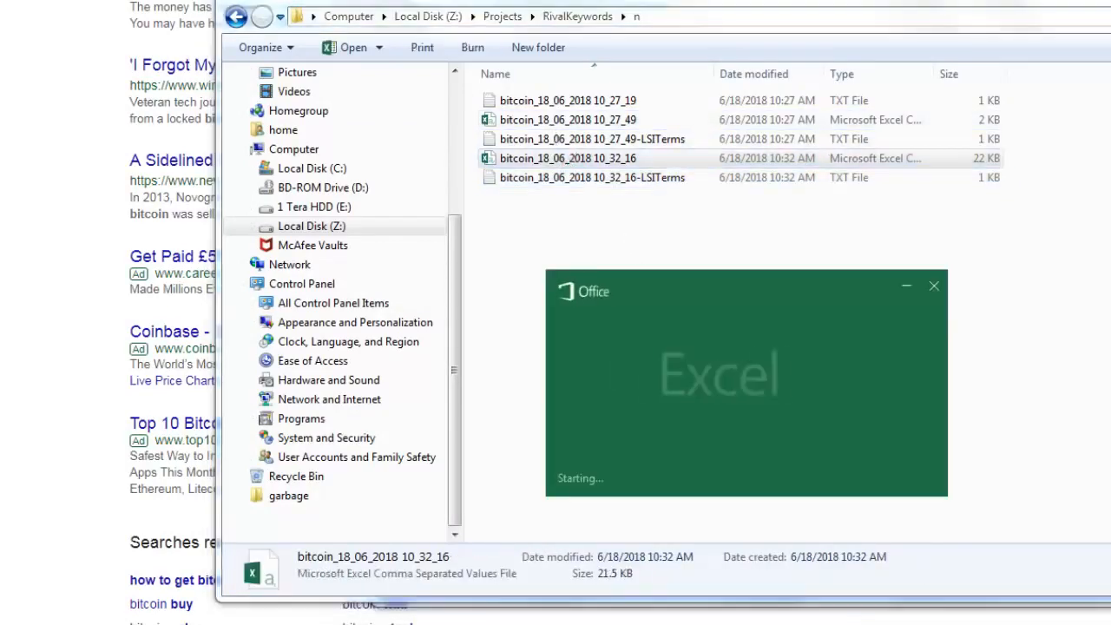
key("alt+Tab")
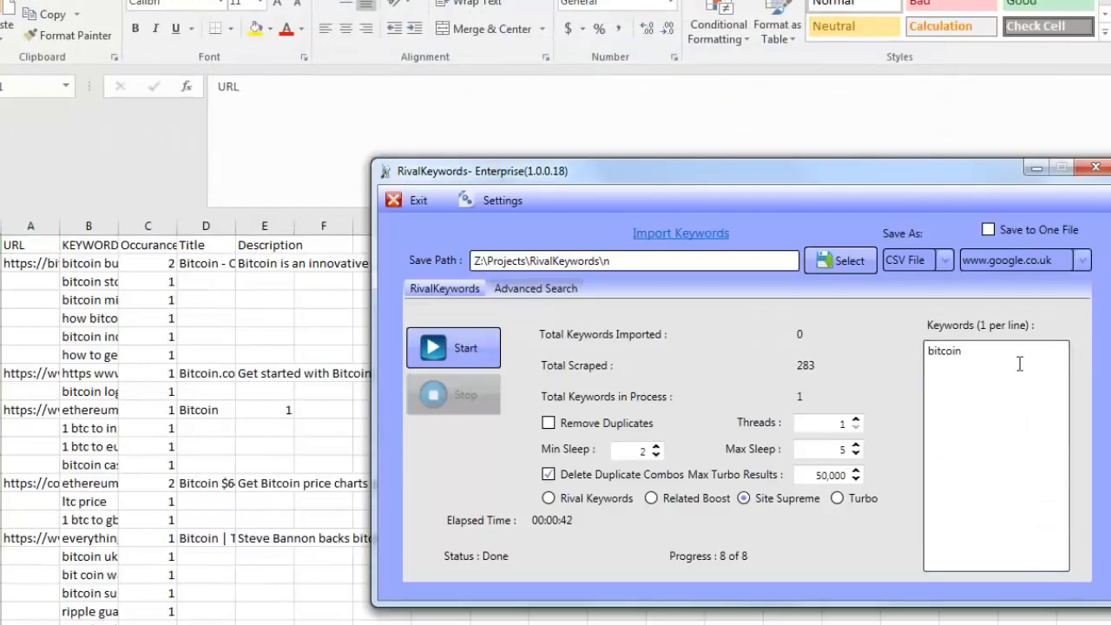
key("alt+Tab")
scroll(347, 347, "down", 4)
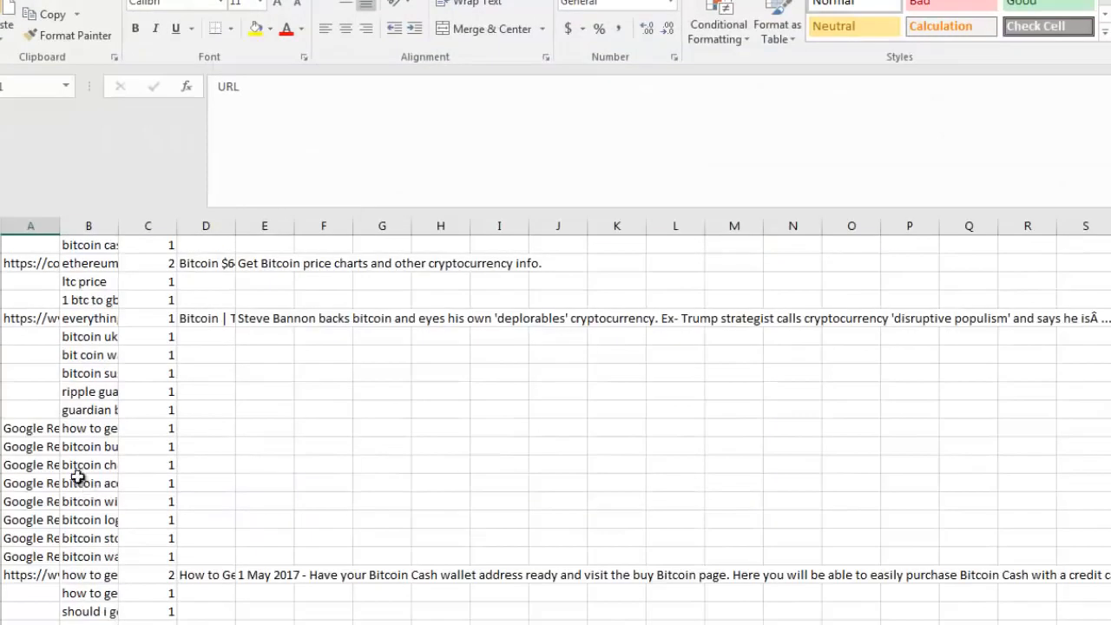
Step: Widen the URL and KEYWORDS columns enough to read the Google Related Terms labels and their keywords
left_click(31, 354)
left_click(31, 428)
double_click(60, 225)
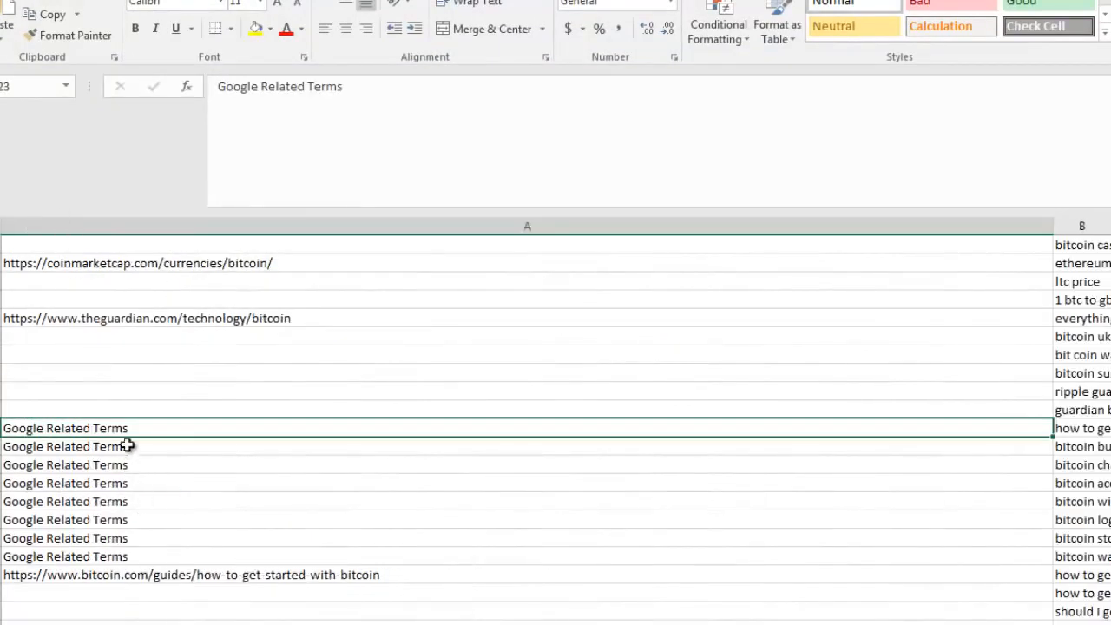
left_click_drag(1051, 224, 298, 233)
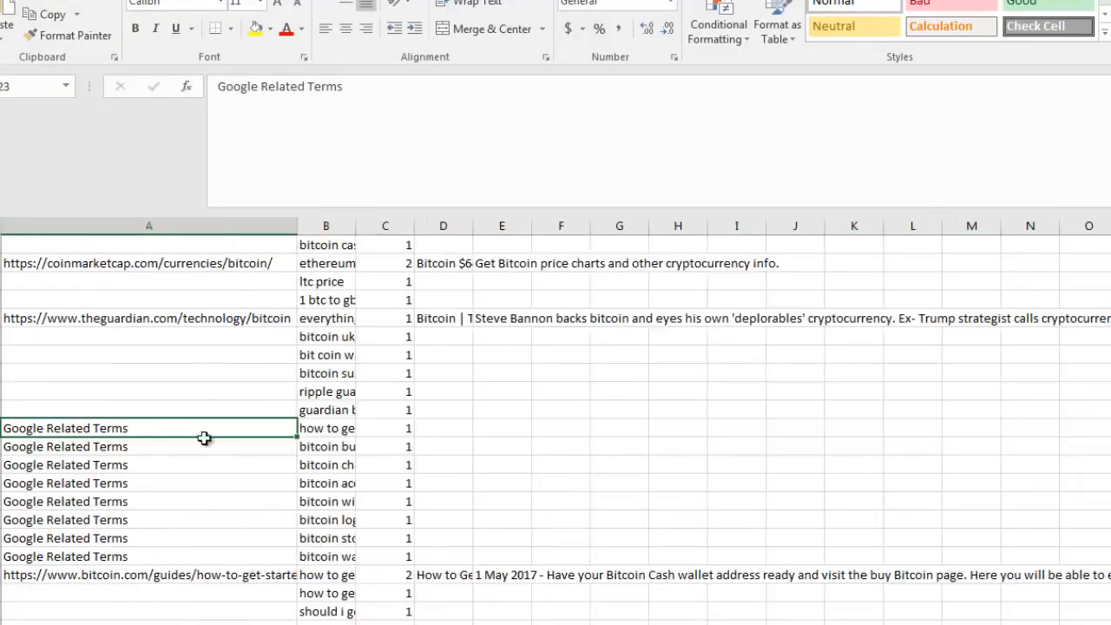
left_click(364, 224)
left_click_drag(359, 223, 550, 235)
Step: Review the Google Related Terms rows and their keywords, from "how to get bitcoins" to "bitcoin wallet"
left_click(350, 558)
left_click_drag(288, 515, 108, 432)
left_click(452, 435)
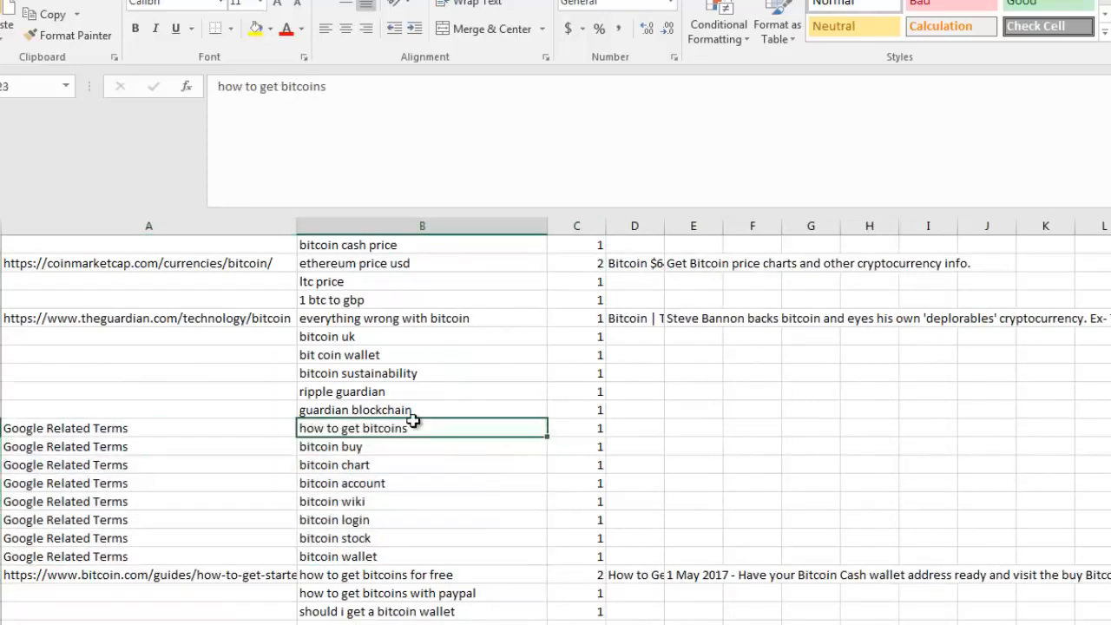
left_click_drag(416, 433, 417, 549)
left_click(375, 556)
left_click(390, 464)
left_click(383, 448)
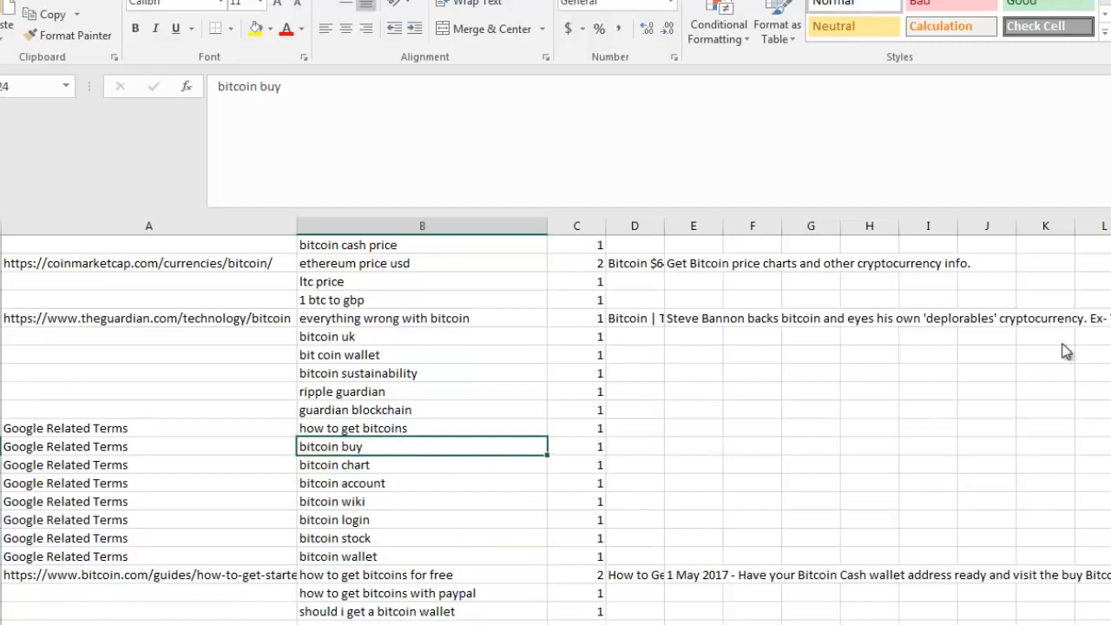
Step: Close the CSV file without saving its changes and return to folder n
key("alt+F4")
left_click(744, 415)
left_click(1060, 470)
left_click(1054, 122)
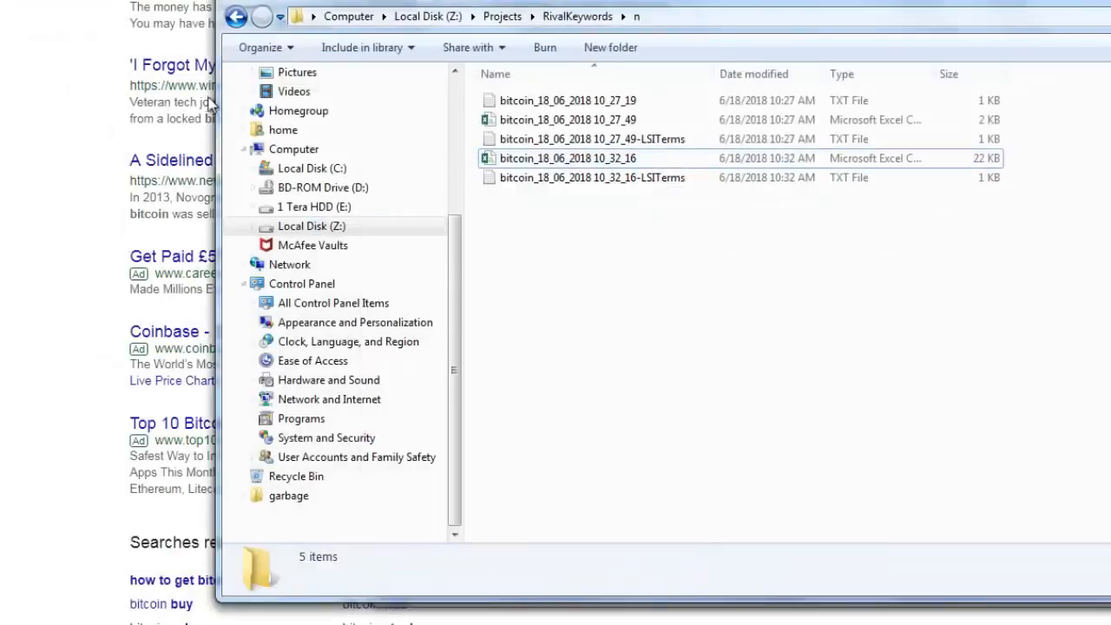
Step: Go back to the RivalKeywords folder and open the CSV file "bitcoin_29_05_2018 03_19_17" from folder R
left_click(236, 17)
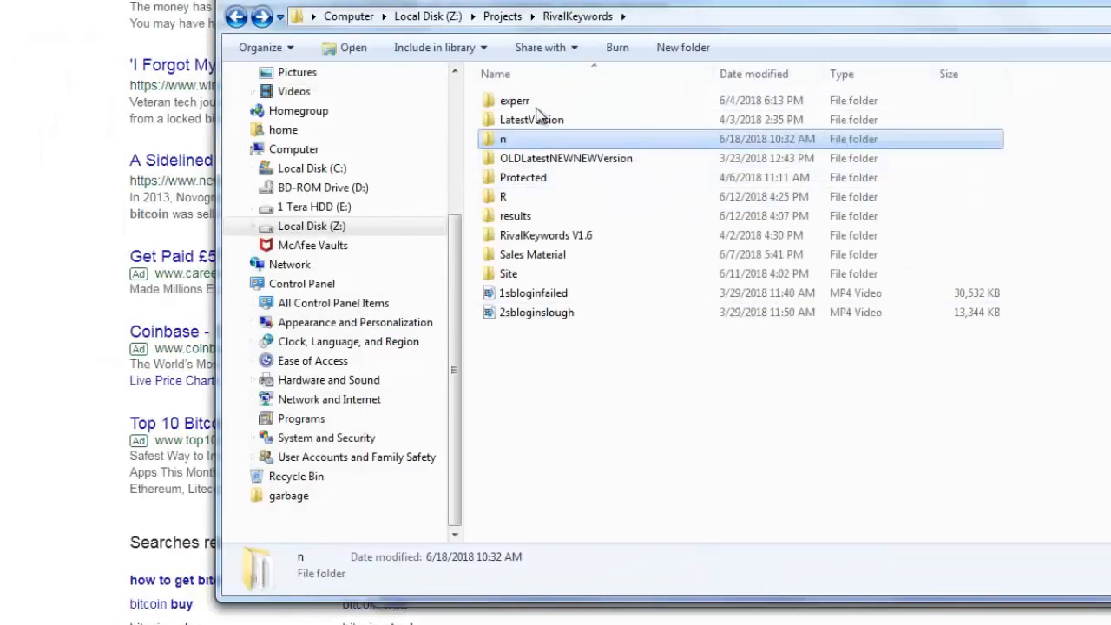
double_click(531, 196)
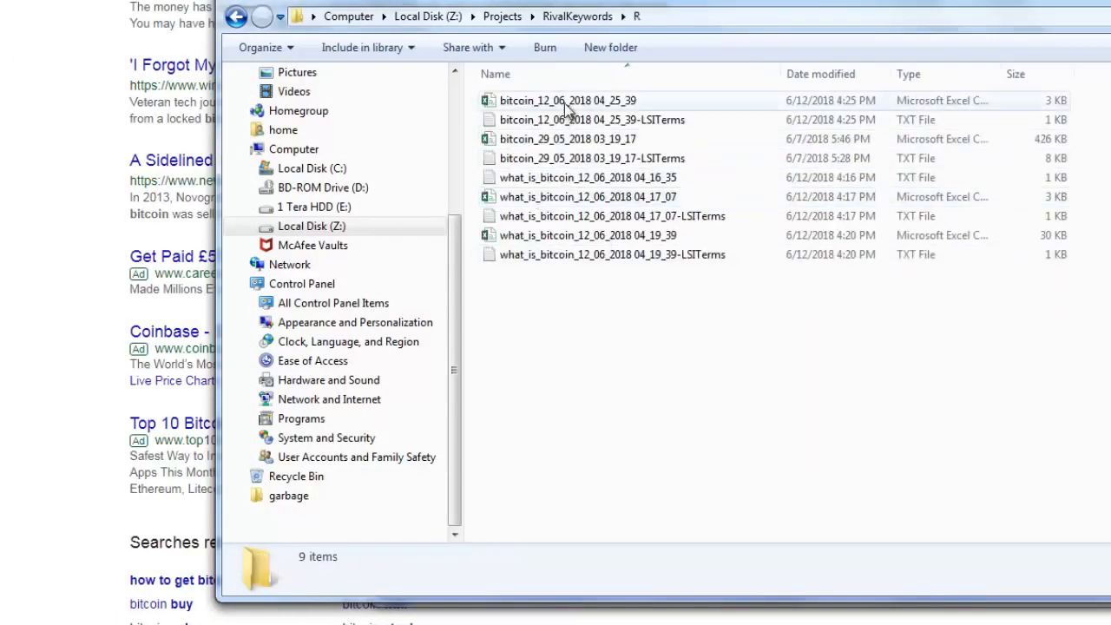
double_click(621, 141)
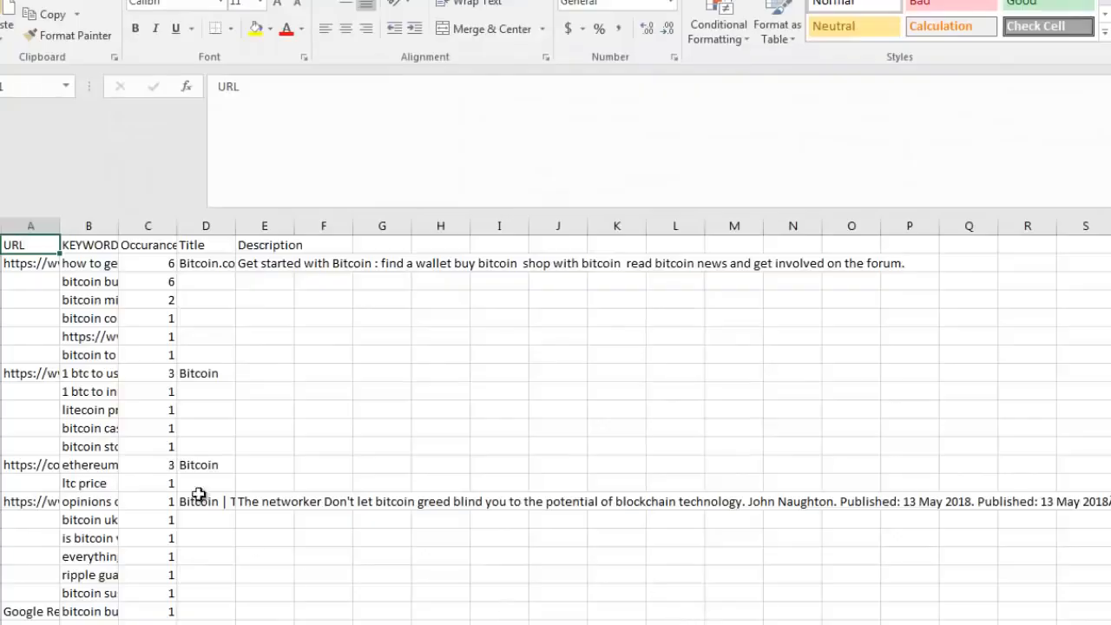
Step: Look through the scraped rows of the large bitcoin CSV down to its end and return to the header row
scroll(147, 400, "down", 10)
scroll(137, 418, "down", 20)
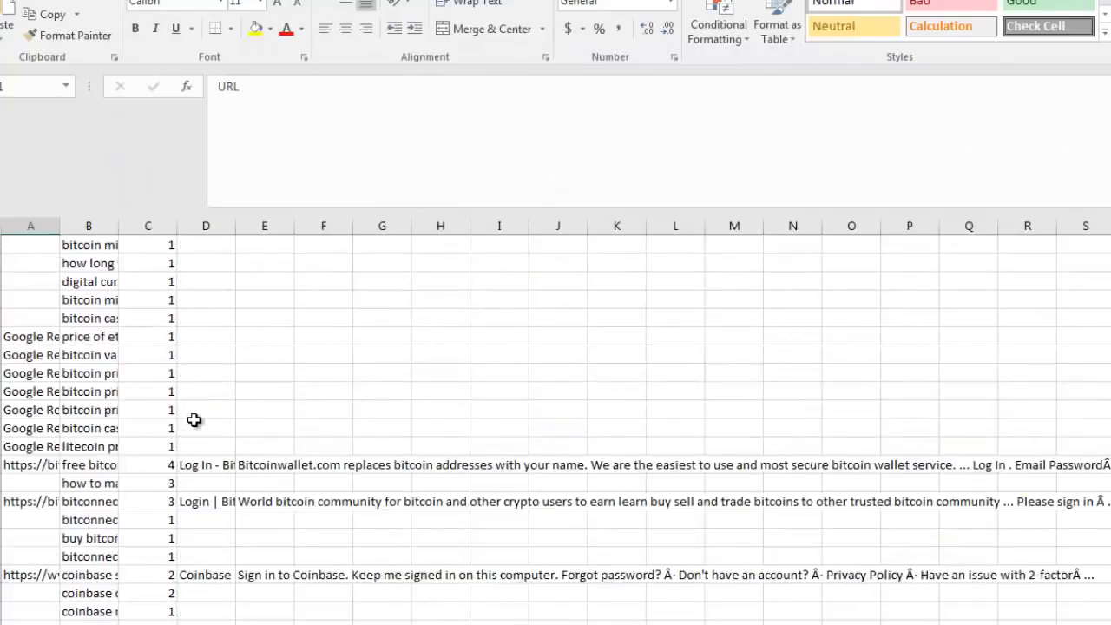
scroll(194, 420, "down", 10)
scroll(555, 430, "up", 1)
scroll(556, 430, "down", 20)
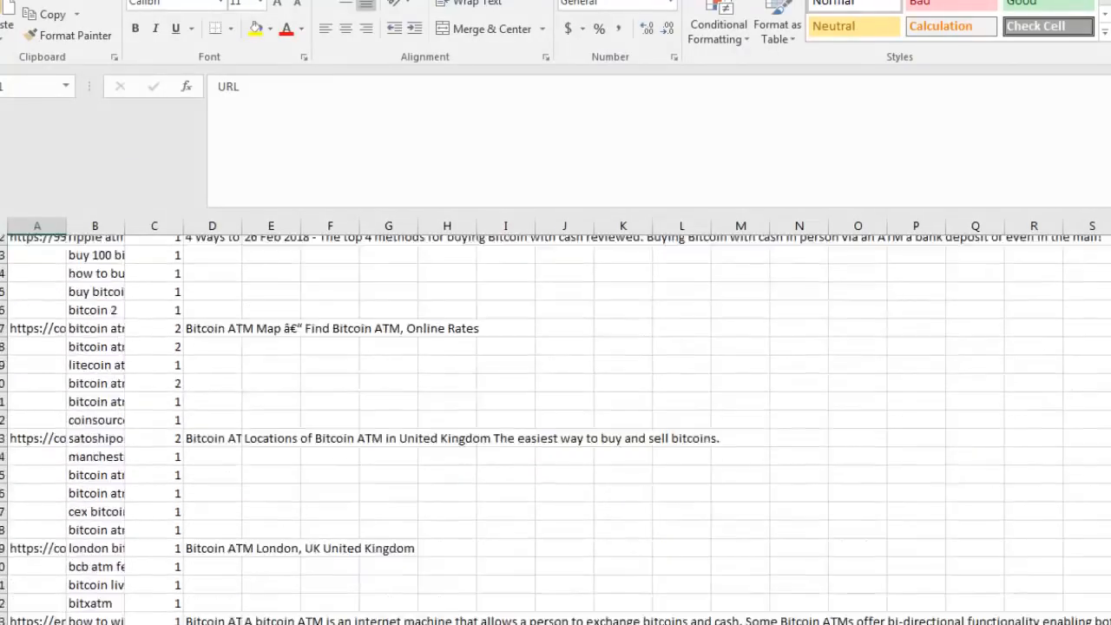
scroll(555, 425, "down", 20)
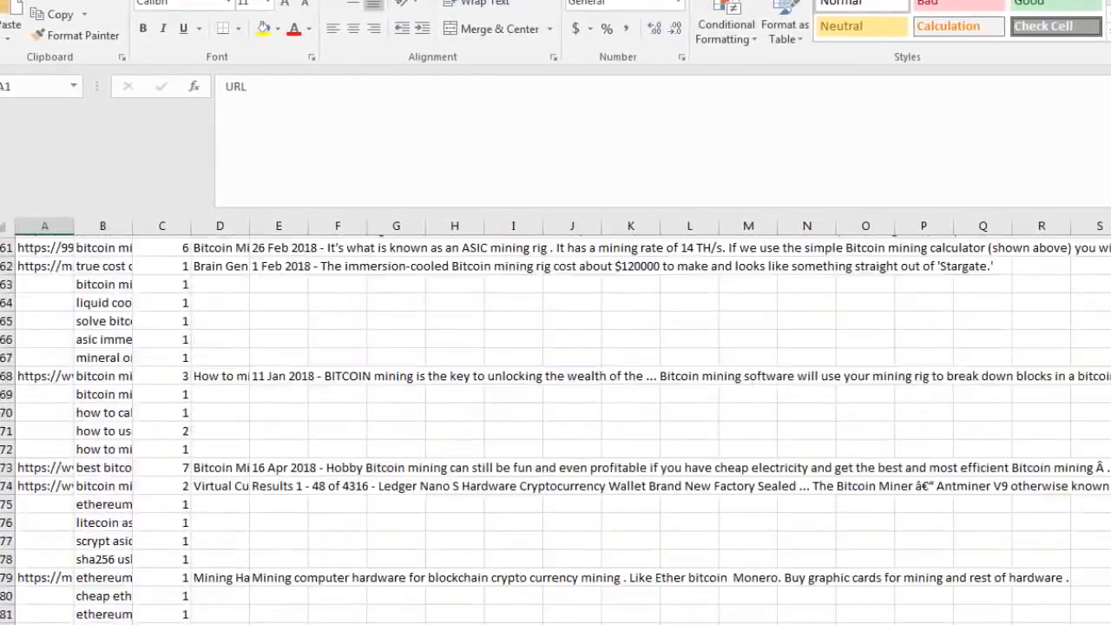
scroll(555, 430, "down", 8)
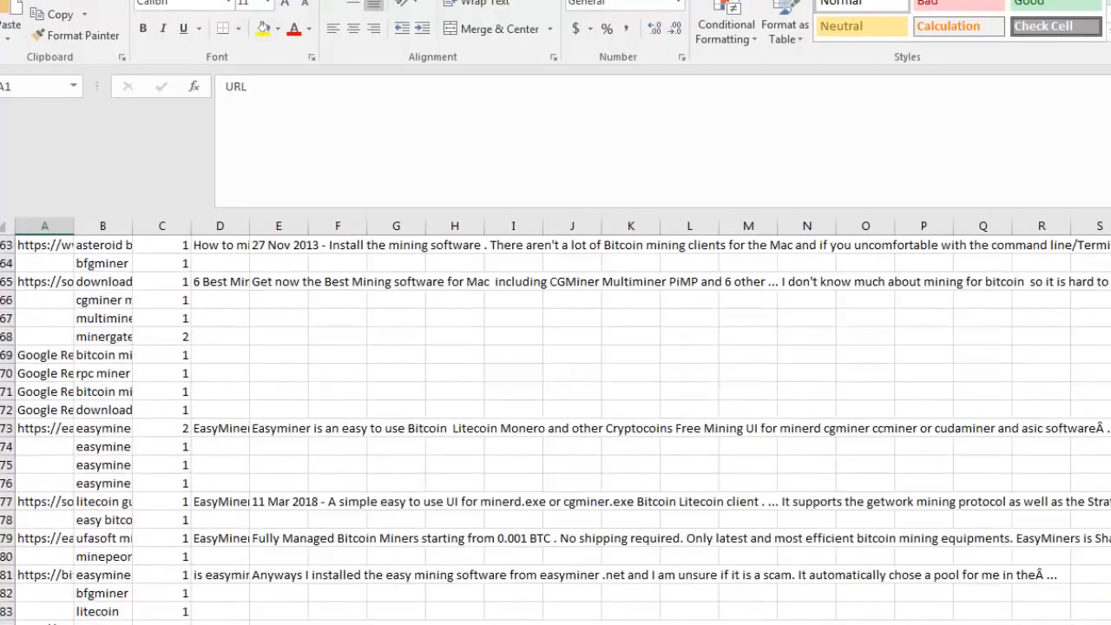
left_click(44, 624)
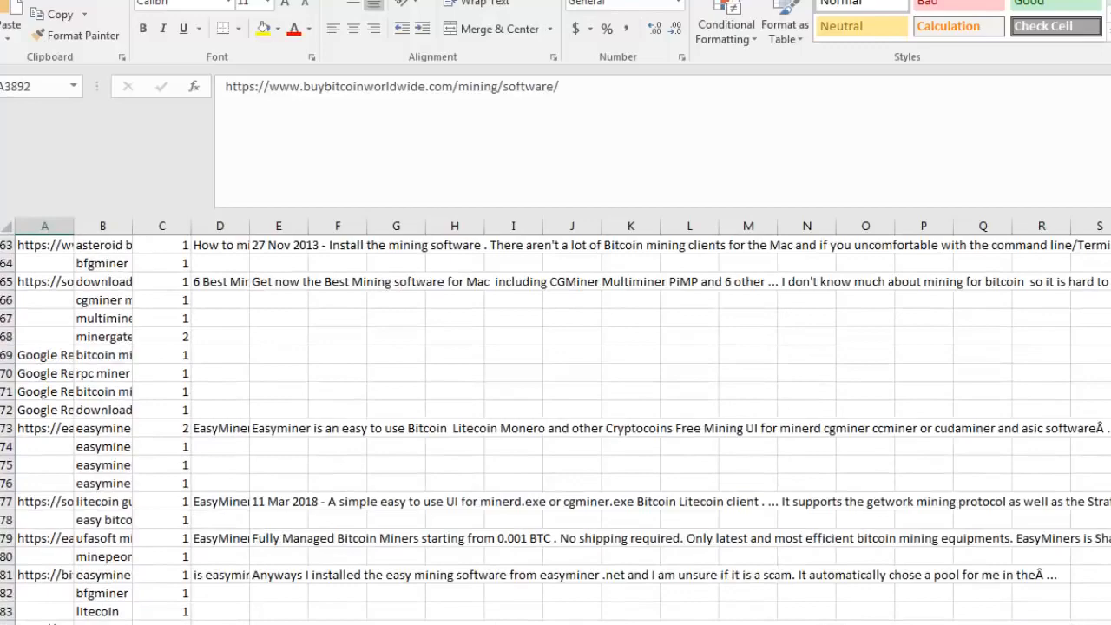
scroll(556, 426, "up", 20)
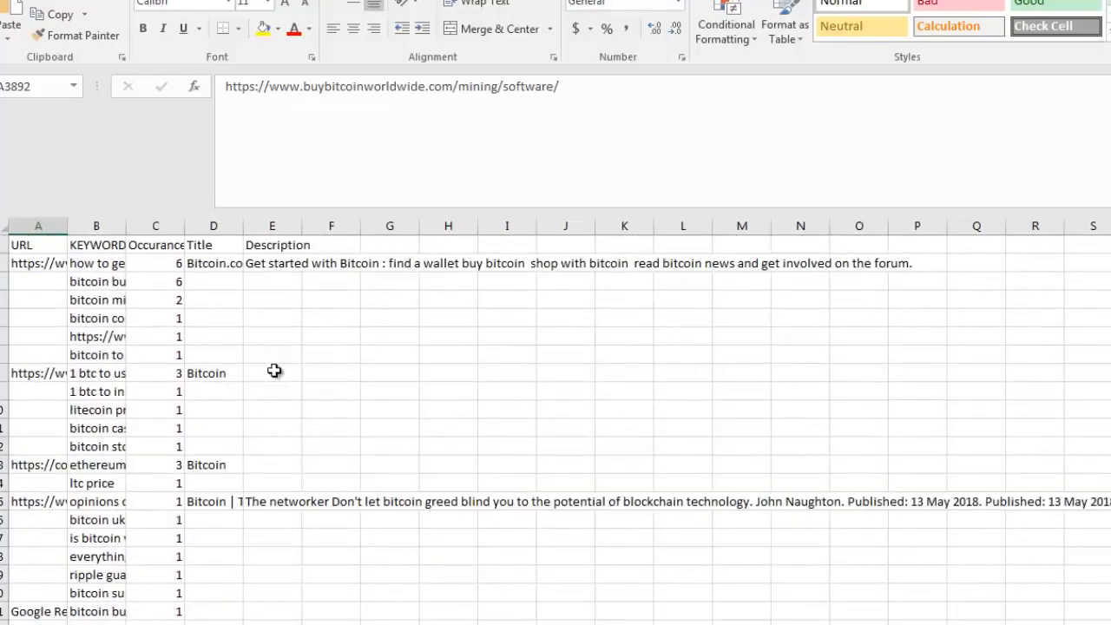
Step: Fit the KEYWORDS and Occurance columns to their contents and select the Occurance values for the first ten keywords
double_click(121, 224)
double_click(438, 226)
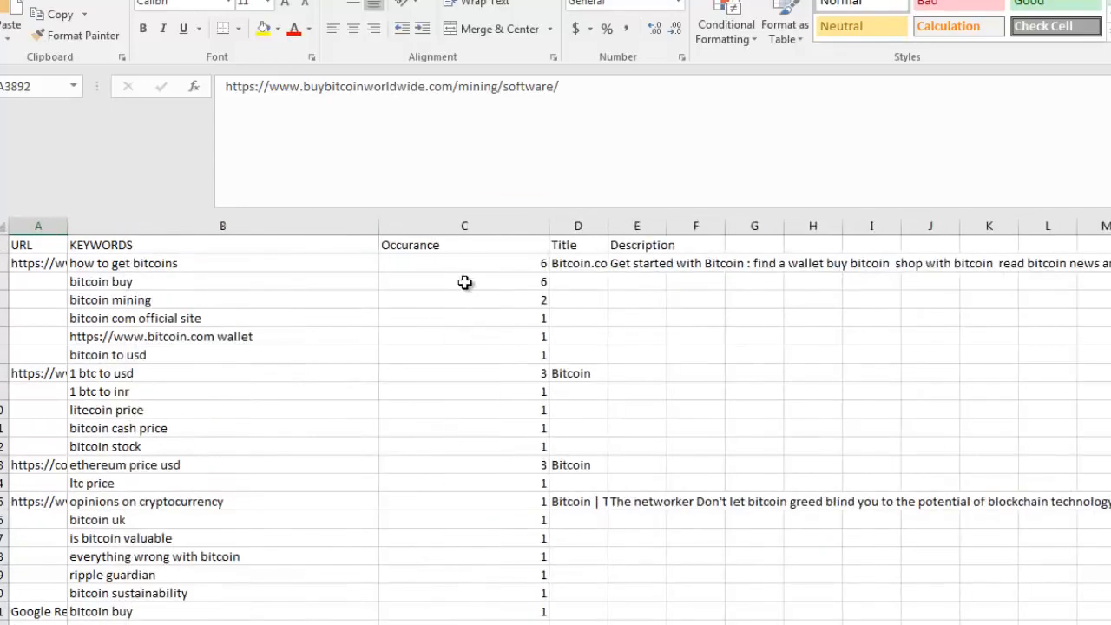
left_click(461, 285)
left_click_drag(496, 262, 495, 434)
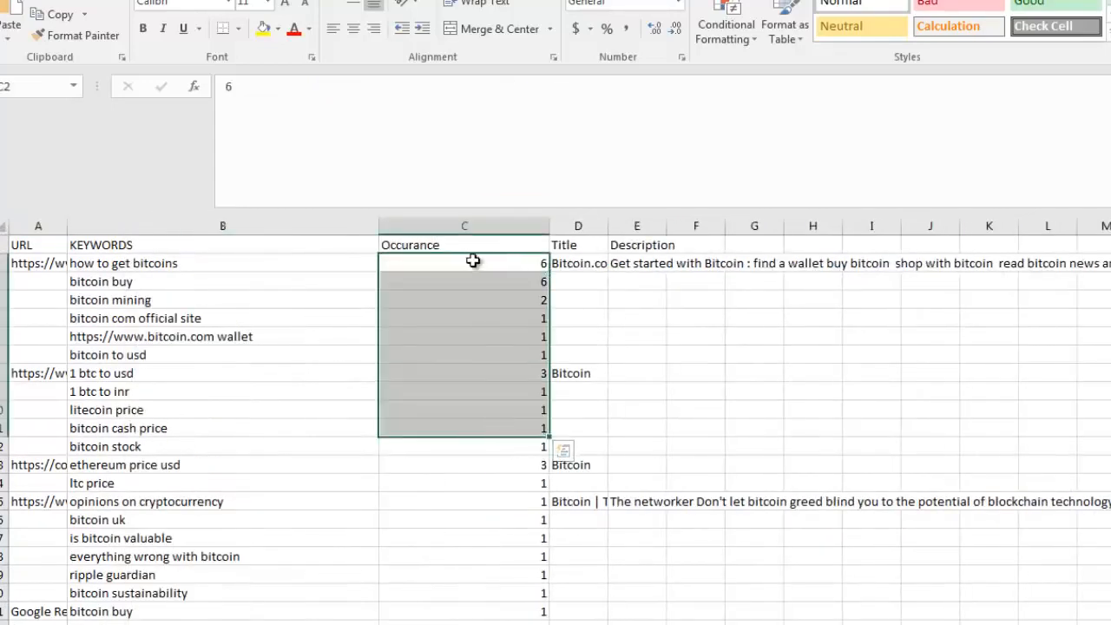
Step: Sort the sheet by the Occurance column from largest to smallest, expanding the selection to the neighbouring data
left_click(473, 226)
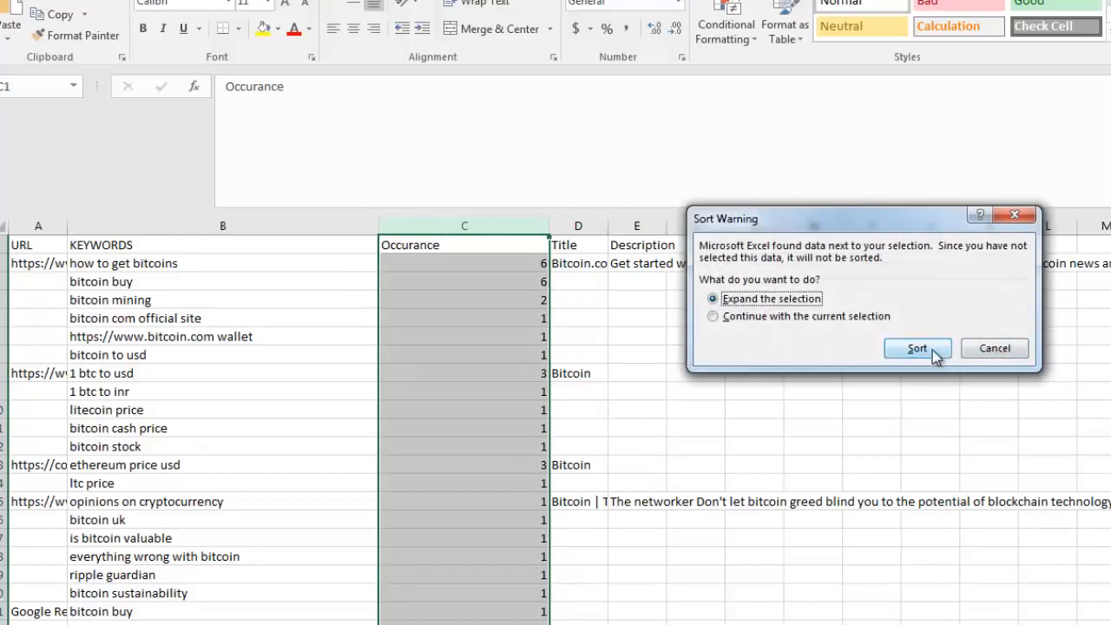
left_click(932, 351)
left_click(660, 443)
Step: Review the highest Occurance values and the repeated keywords, such as "buy bitcoin with stolen credit card" and "how to buy bitcoins with paypal"
left_click_drag(496, 286, 506, 357)
left_click(506, 539)
key("Down")
key("Down")
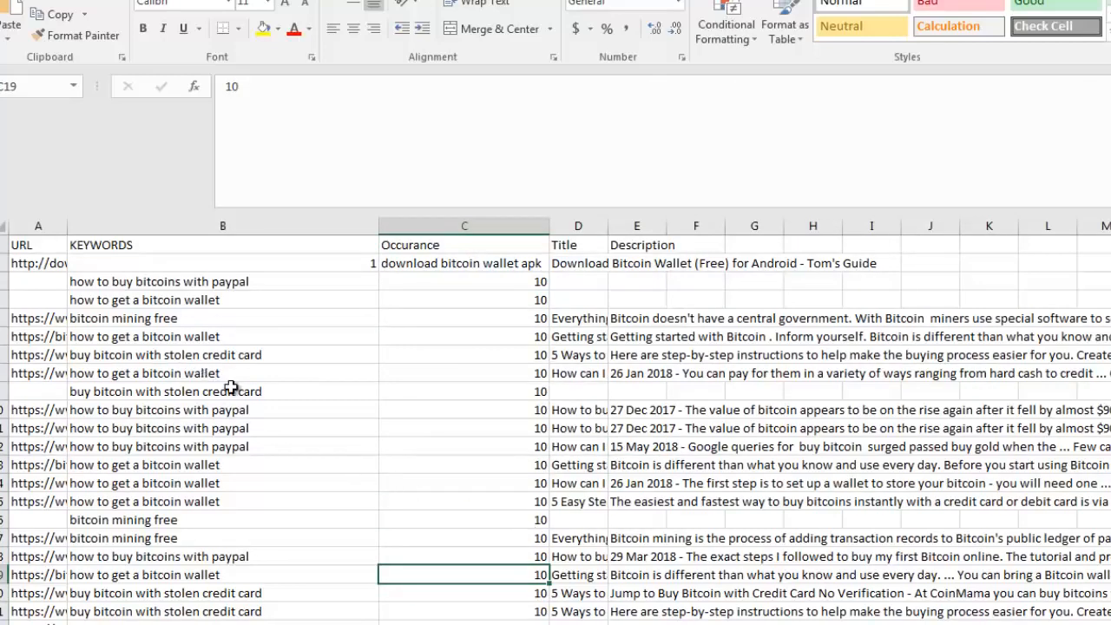
left_click(95, 359)
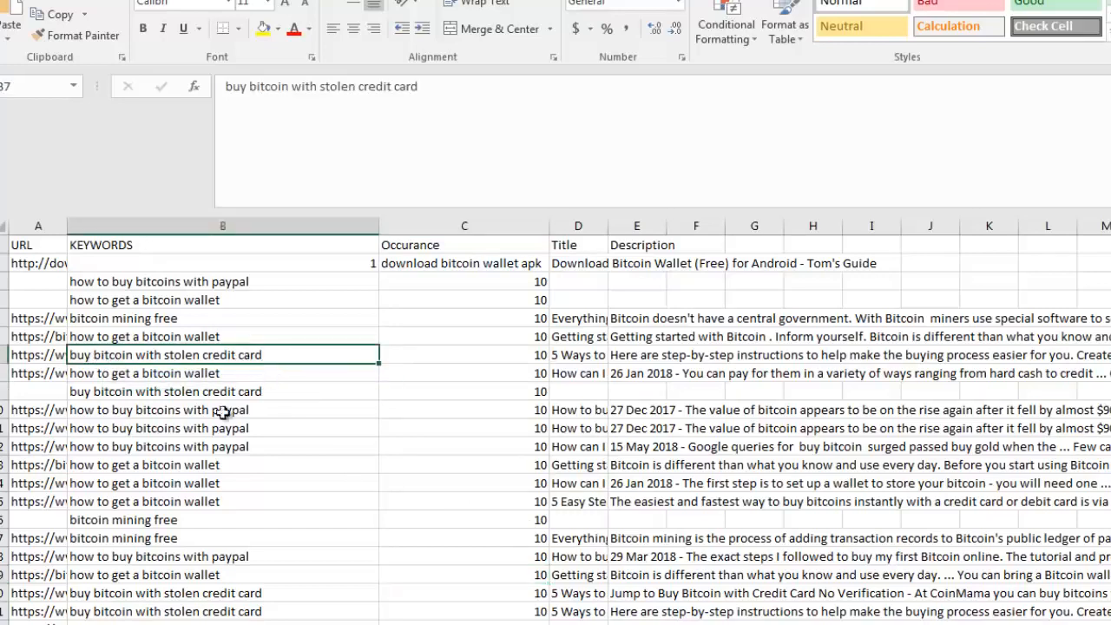
left_click(196, 395)
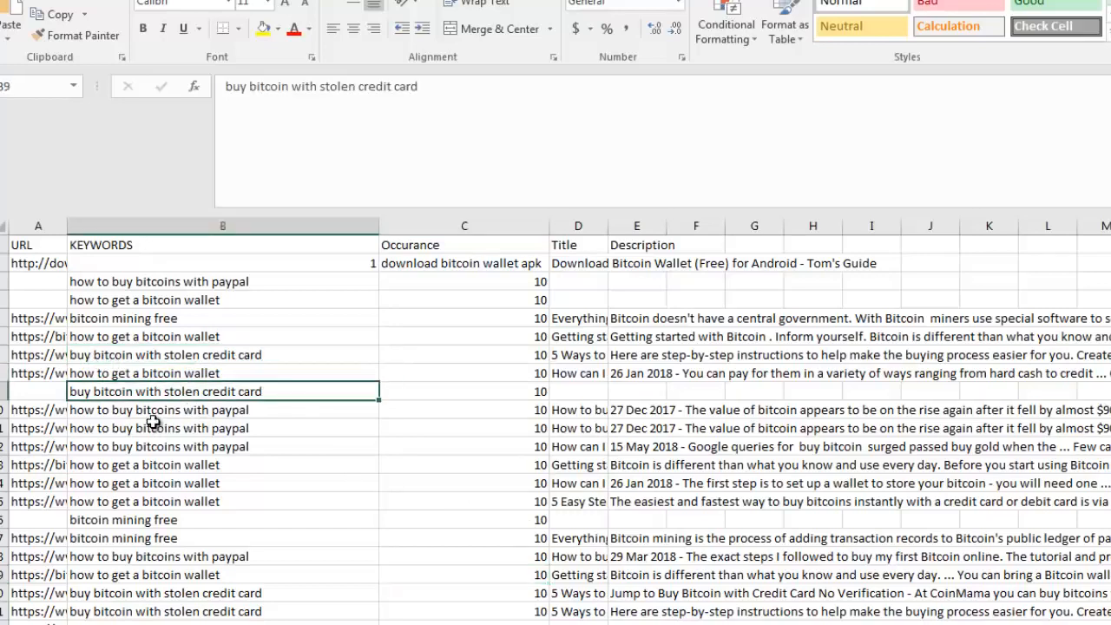
left_click(245, 409)
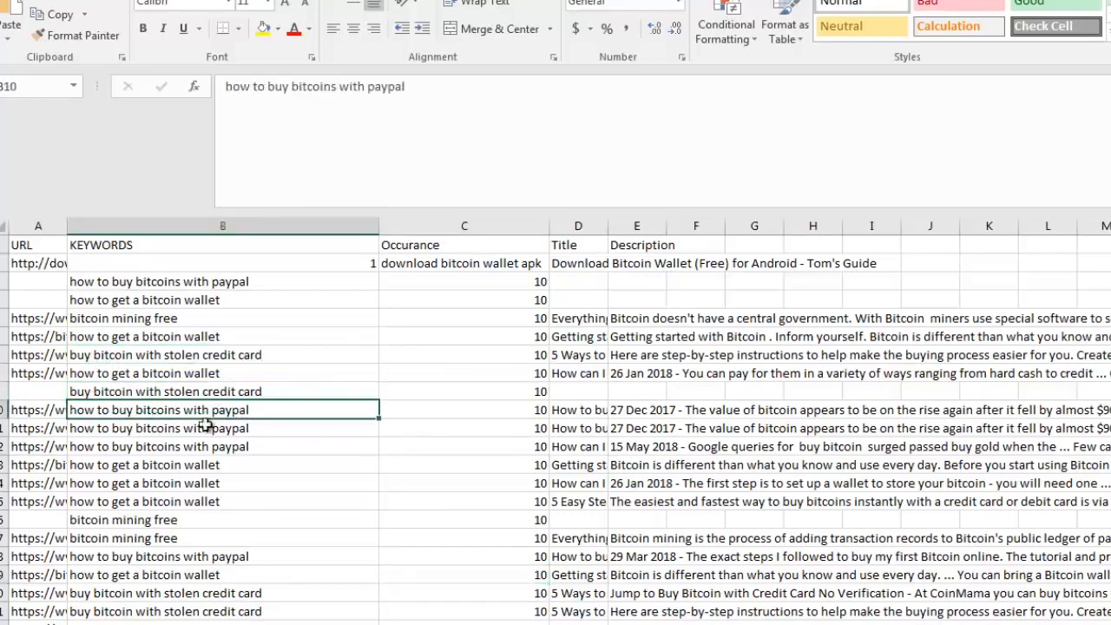
left_click(243, 447)
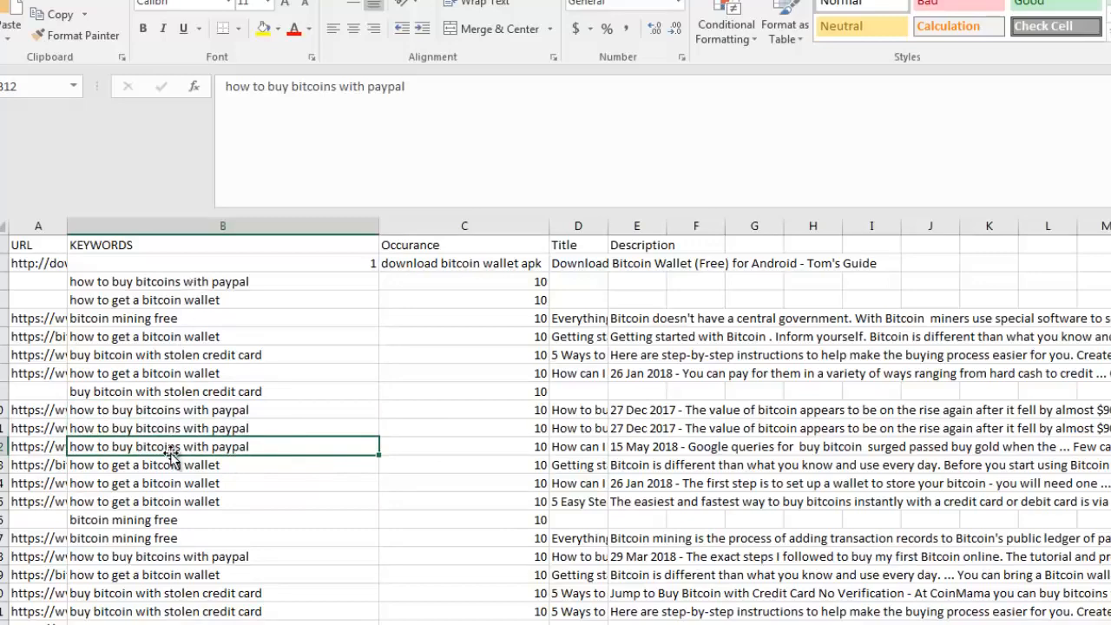
Step: Compare the repeated keywords' Occurance values with the Remove Duplicates and Delete Duplicate Combos options in RivalKeywords, and return to the spreadsheet
key("alt+Tab")
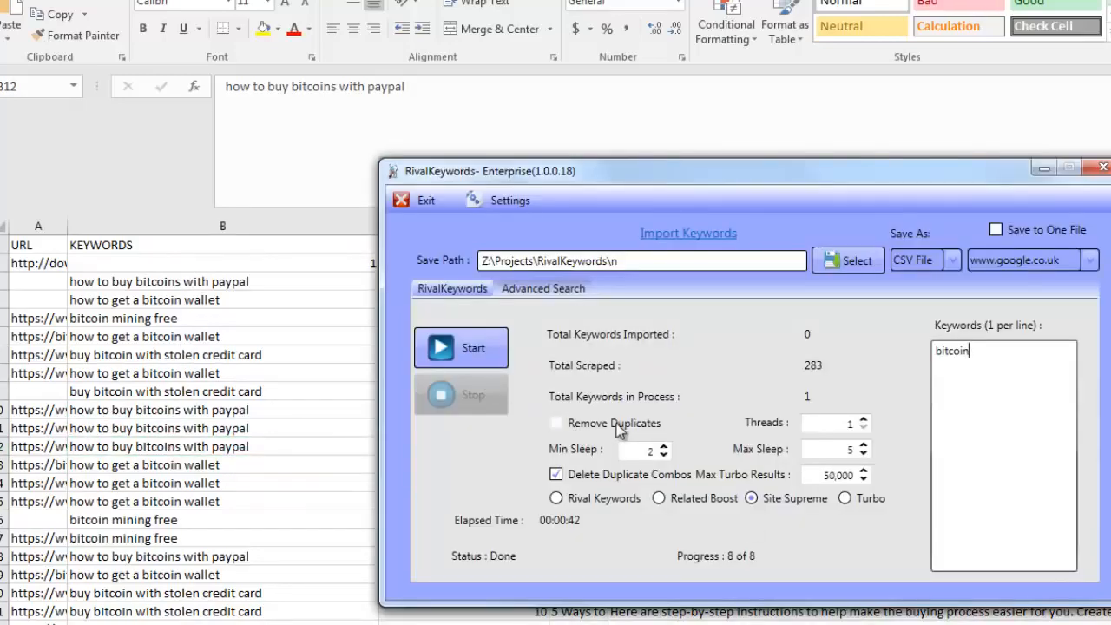
key("alt+Tab")
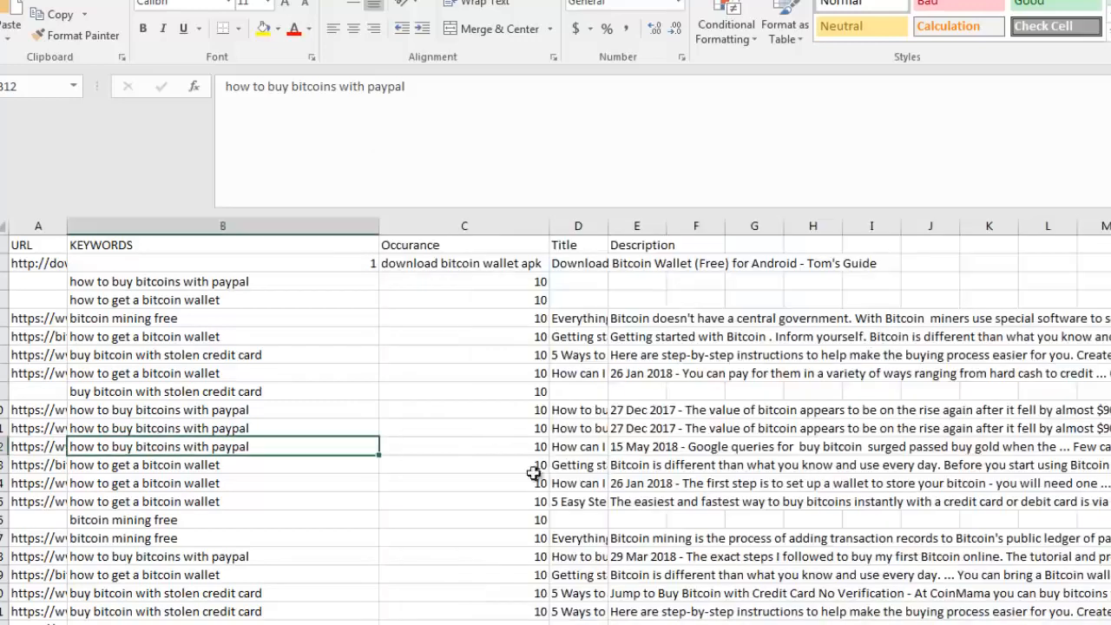
left_click_drag(474, 282, 470, 624)
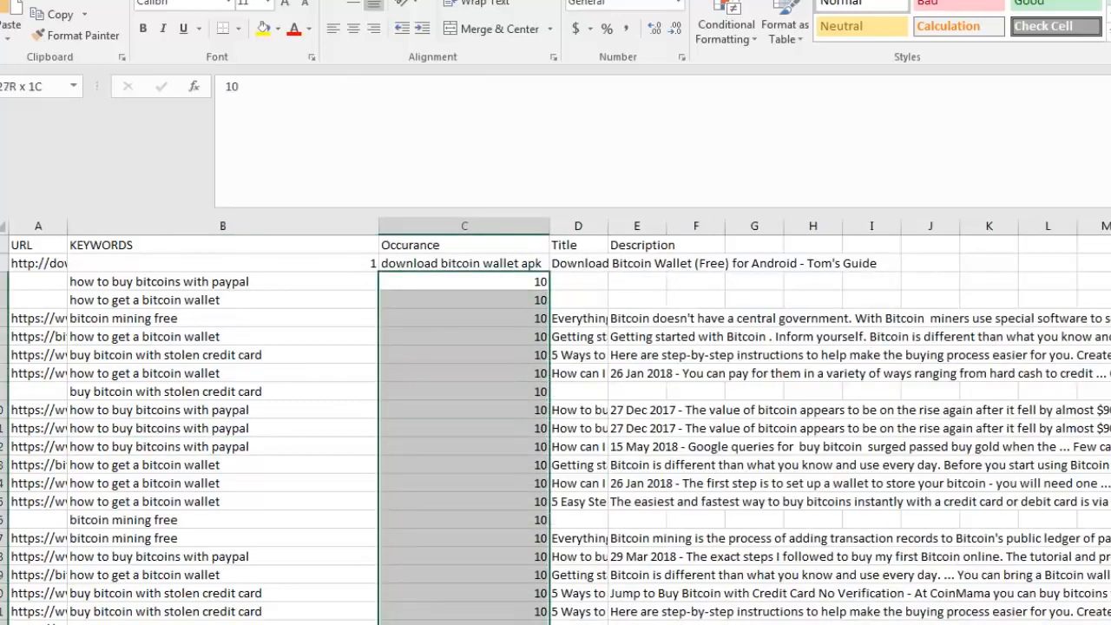
left_click(1110, 575)
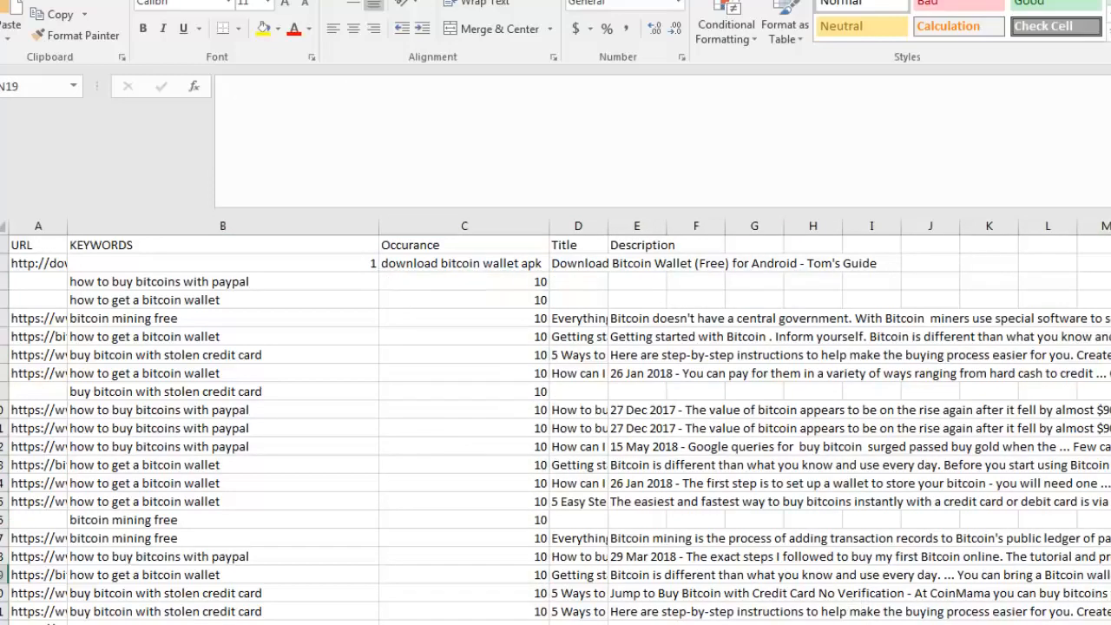
left_click(768, 624)
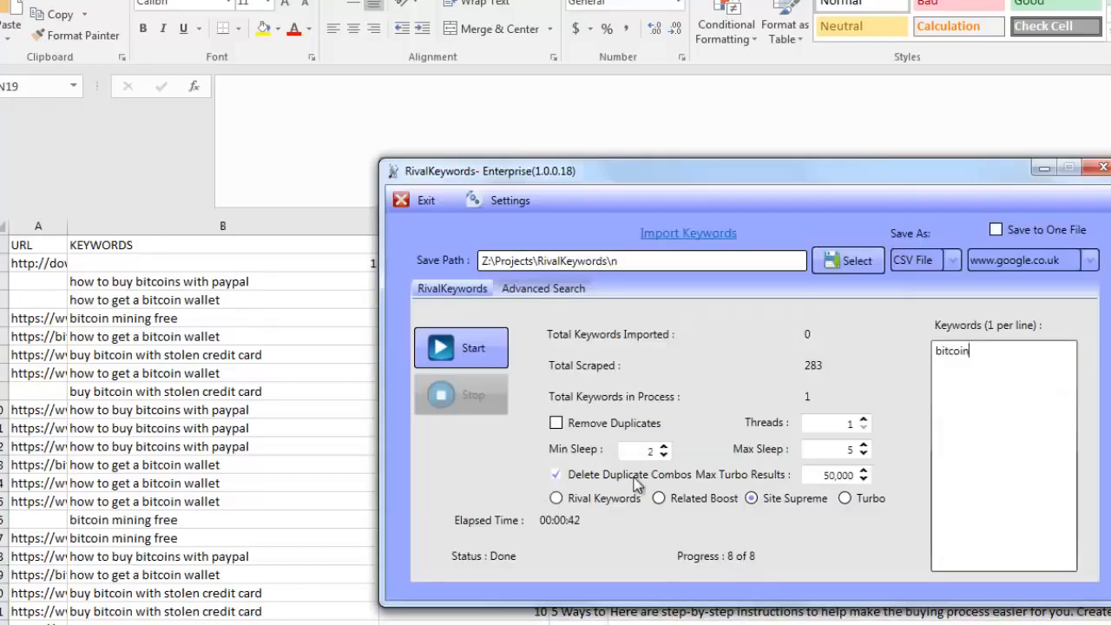
left_click(531, 624)
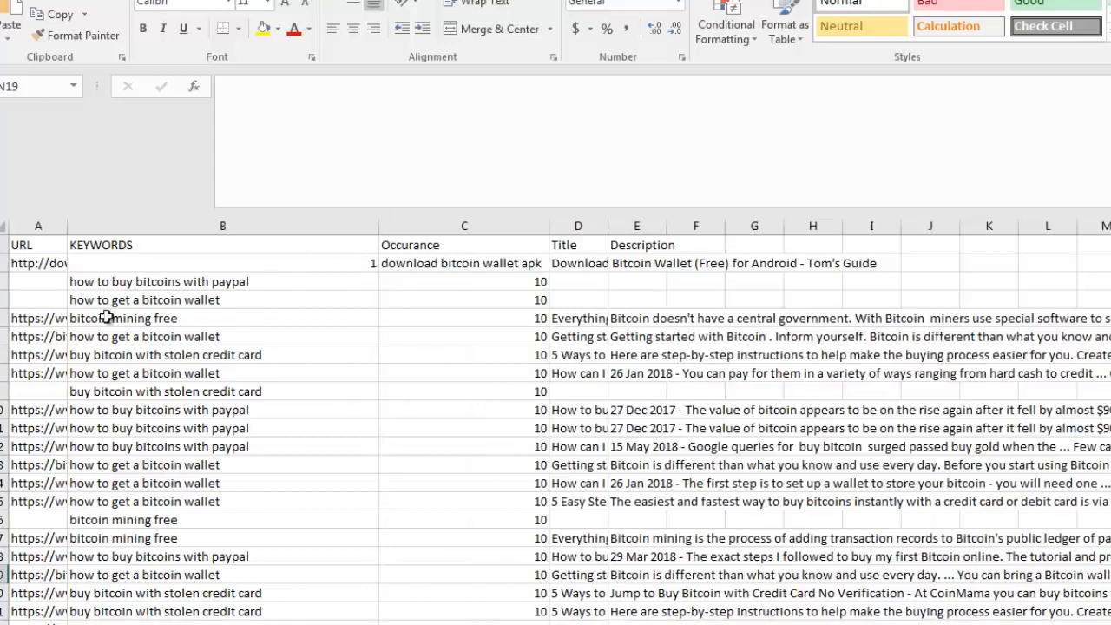
Step: Examine the source URL and the keyword "bitcoin mining free" in row 5
left_click(45, 323)
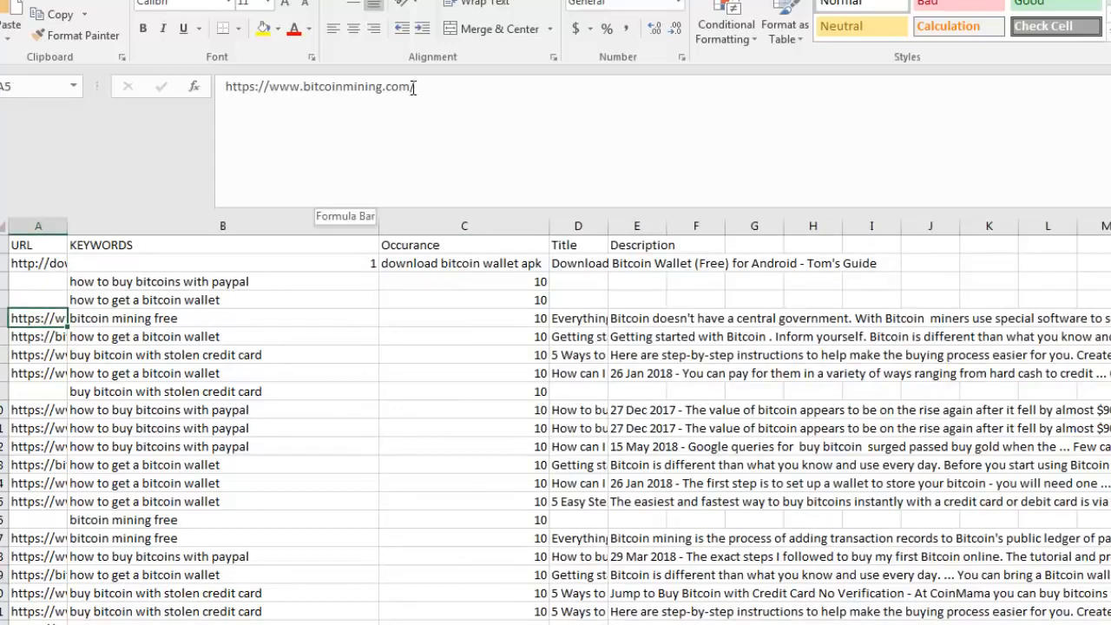
left_click(153, 320)
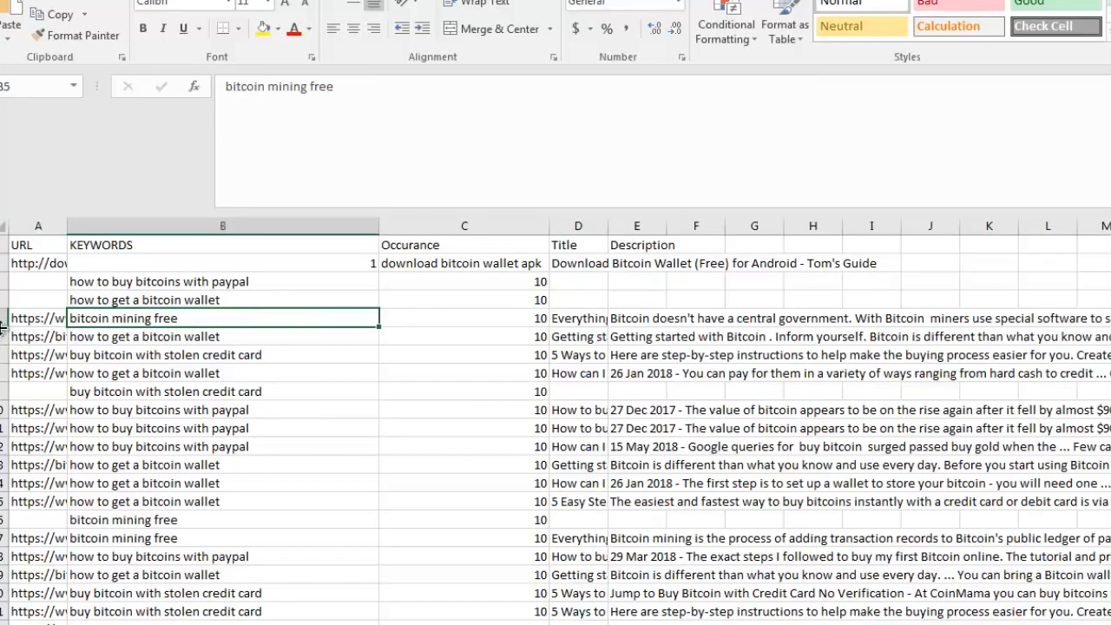
left_click(18, 321)
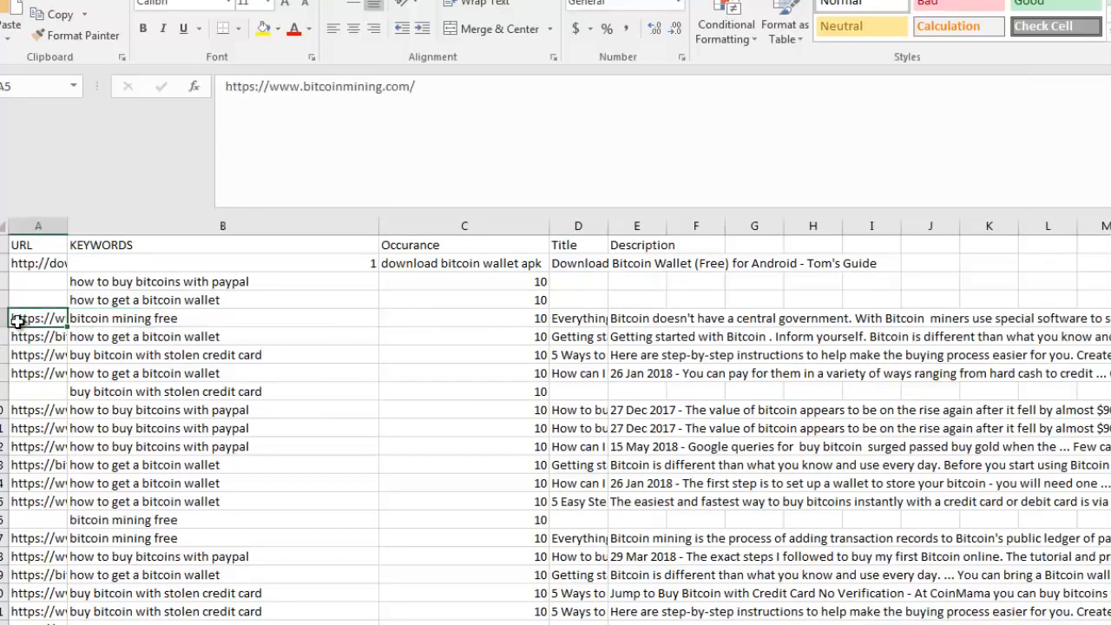
left_click(89, 323)
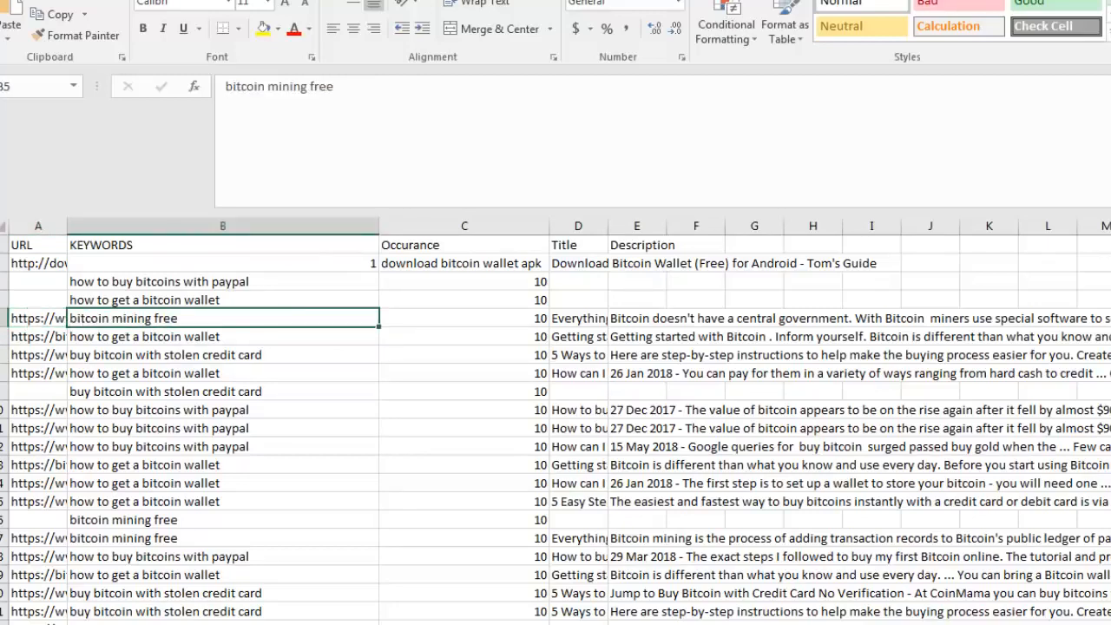
key("alt+Tab")
key("alt+Tab")
Step: Remove duplicates from the KEYWORDS and Occurance columns, treating the first row as headers
left_click(203, 227)
left_click(217, 375)
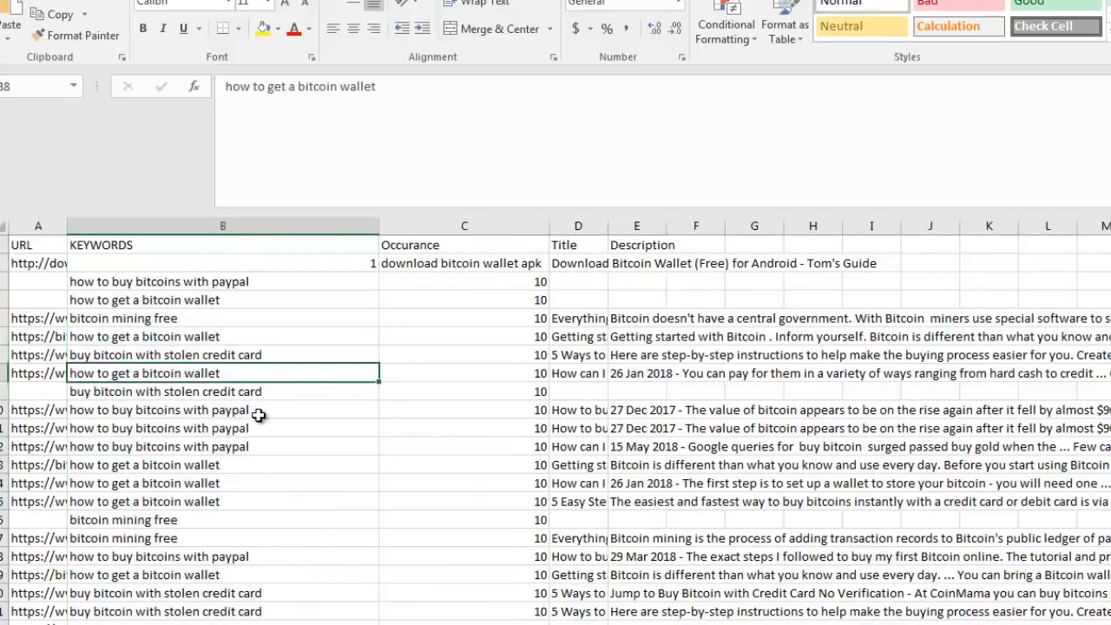
left_click(245, 227)
left_click_drag(245, 227, 434, 221)
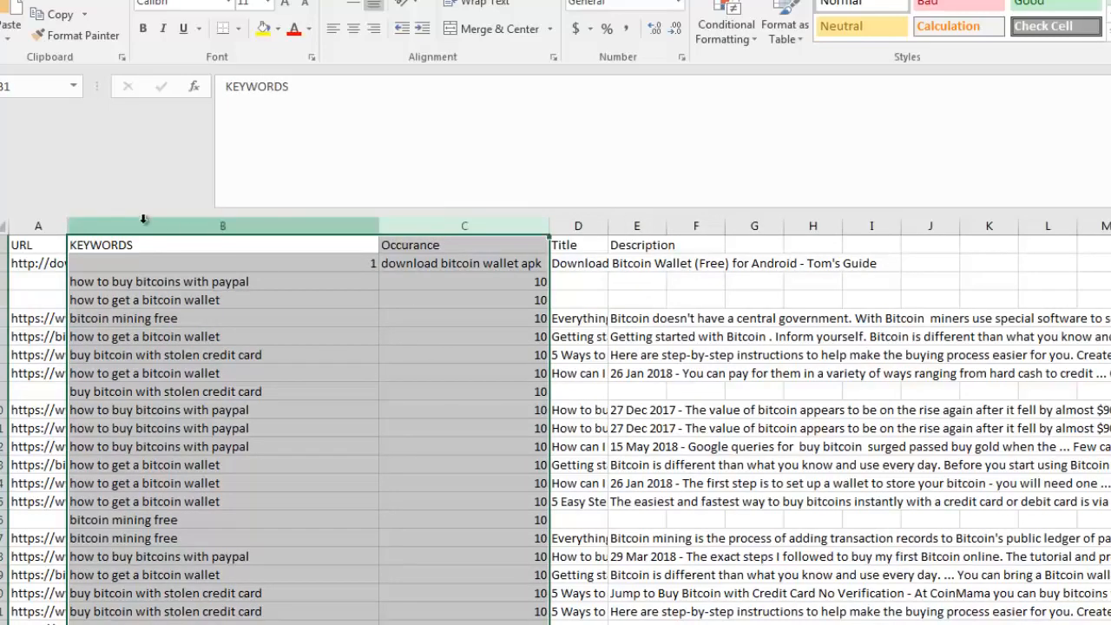
left_click(277, 0)
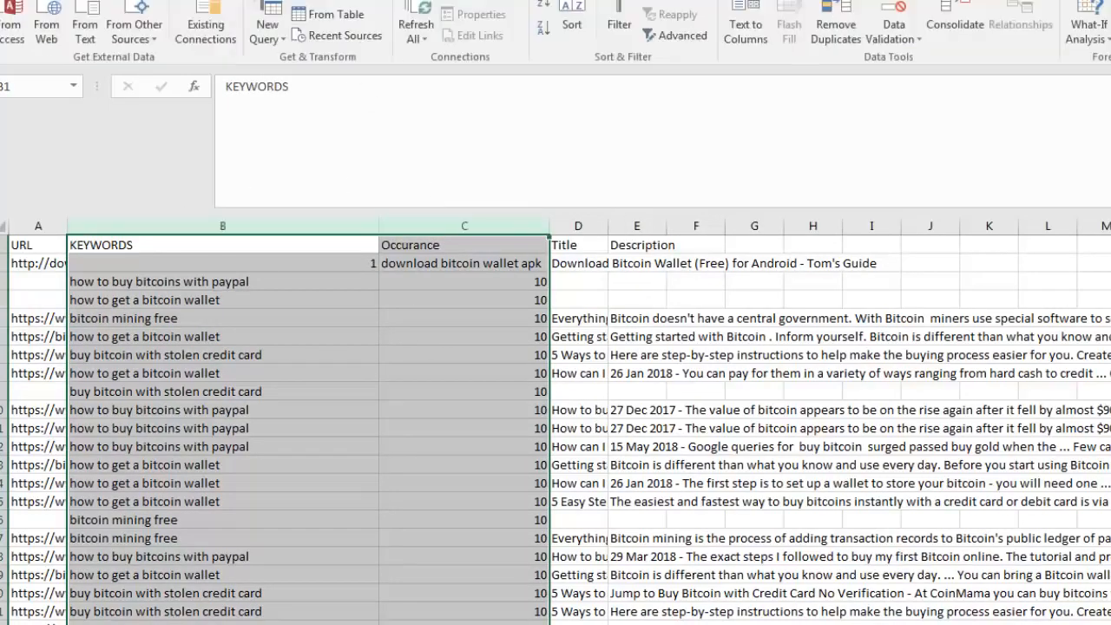
left_click(836, 26)
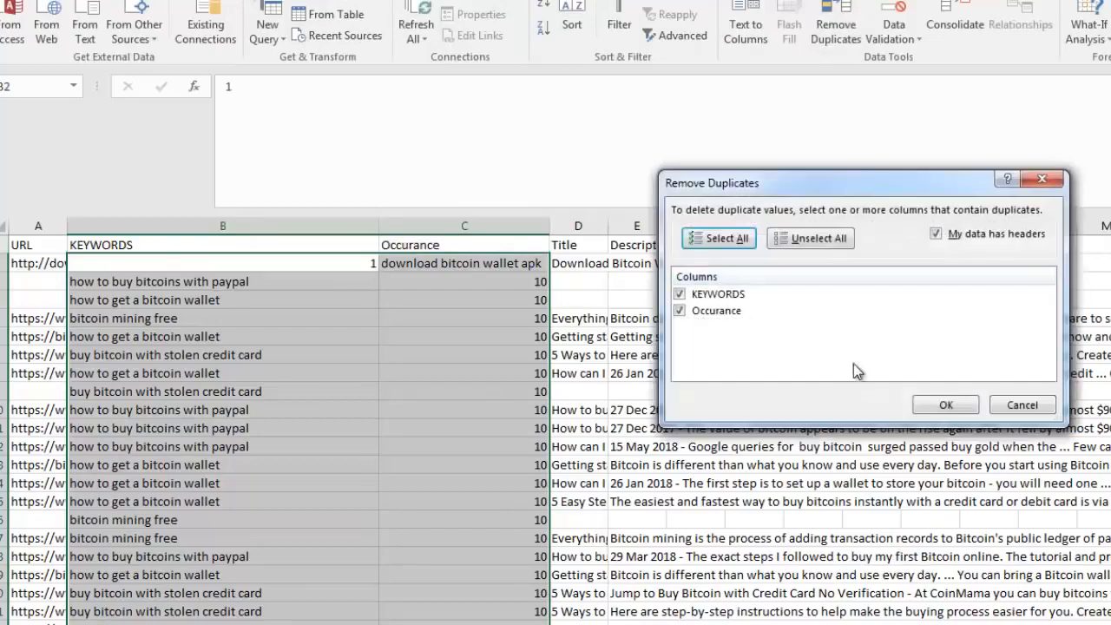
left_click(947, 406)
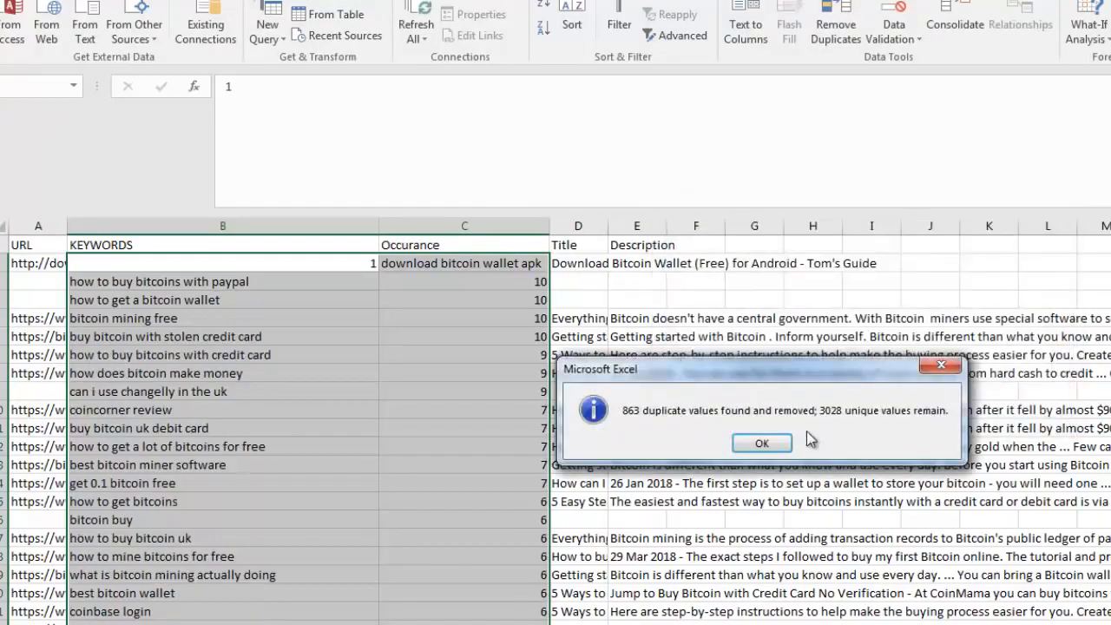
left_click(761, 444)
left_click(595, 464)
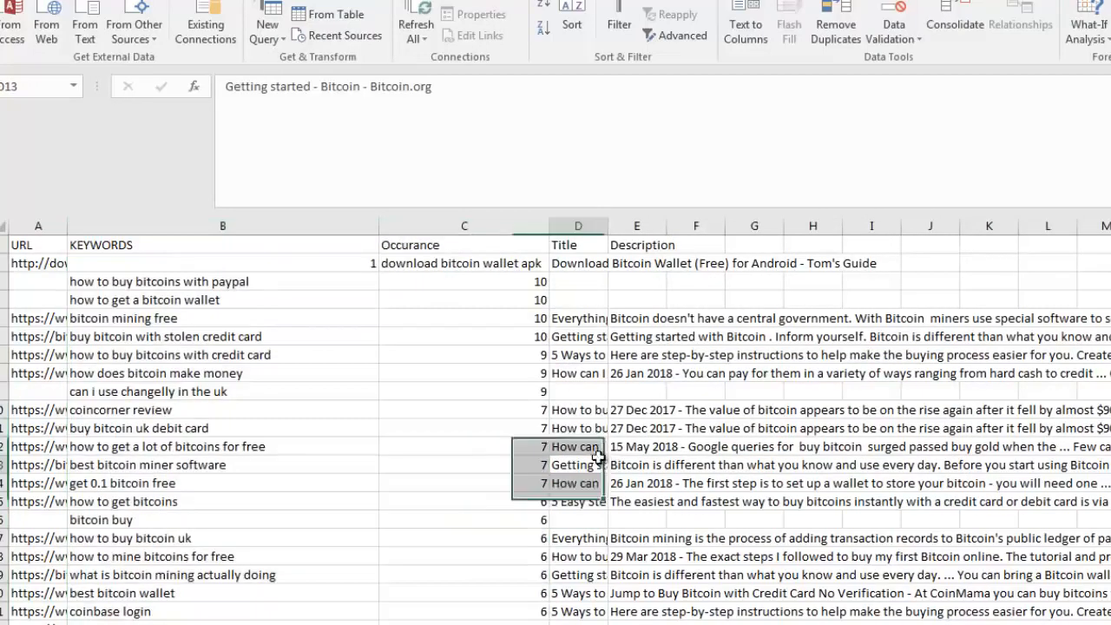
Step: Review the deduplicated keywords and their Occurance values, from "how to buy bitcoins with paypal" to "buy bitcoin with stolen credit card"
left_click_drag(199, 279, 216, 621)
left_click_drag(489, 280, 478, 412)
left_click(478, 411)
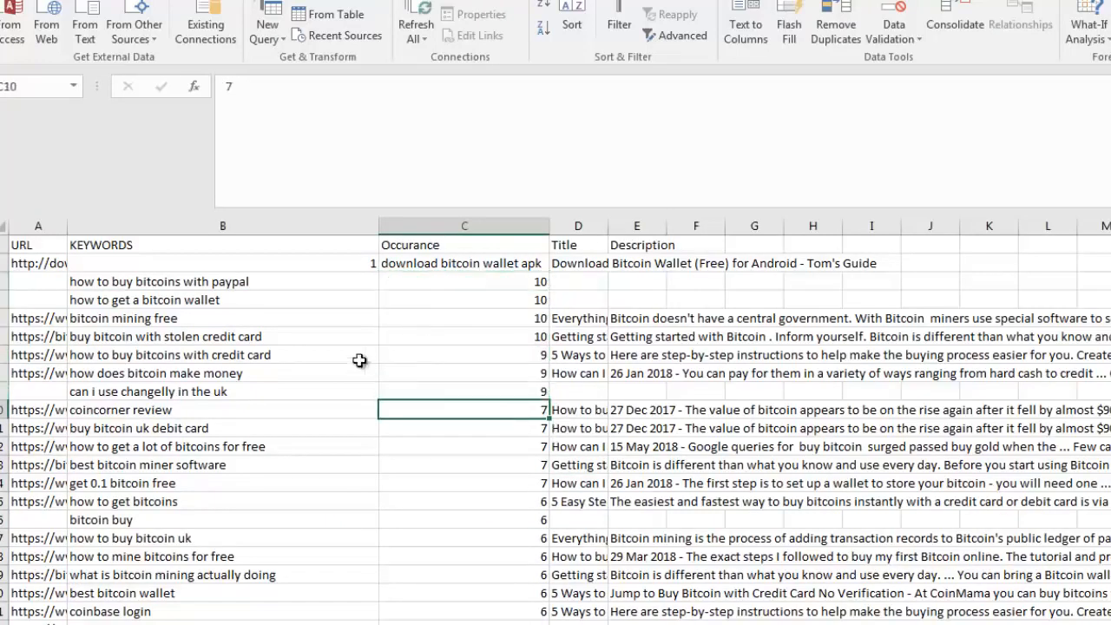
left_click(152, 293)
left_click(154, 282)
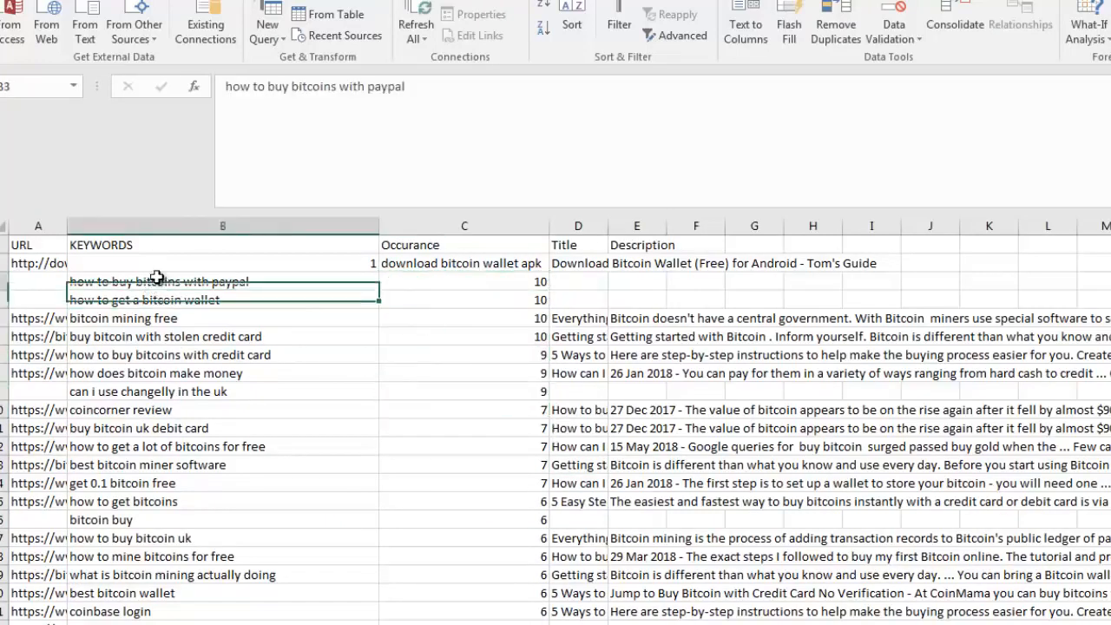
left_click(467, 280)
left_click(335, 278)
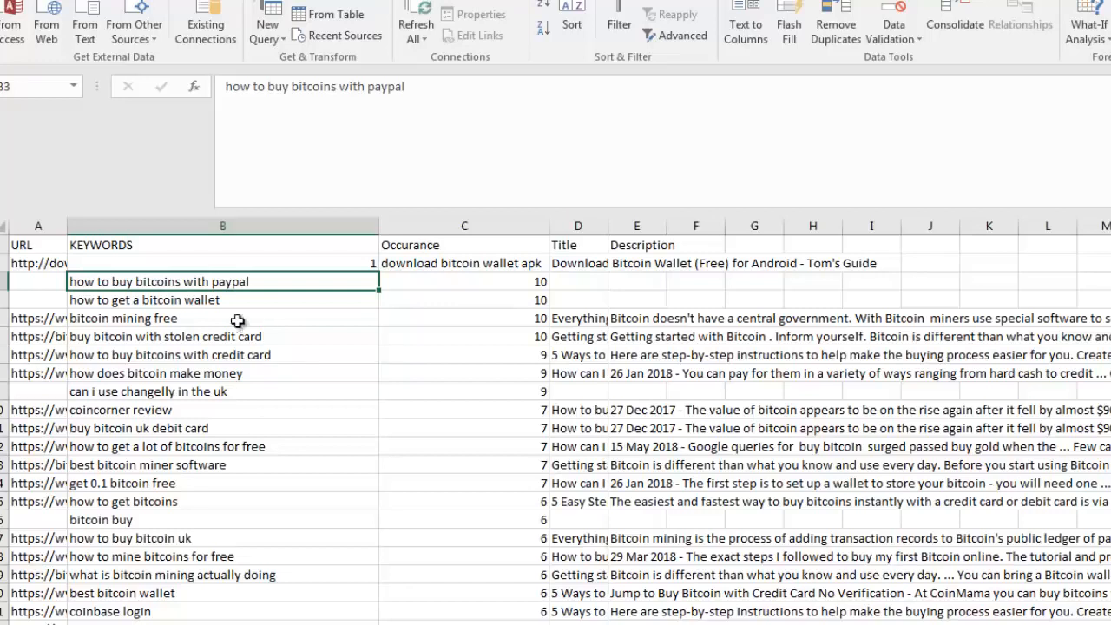
left_click(126, 321)
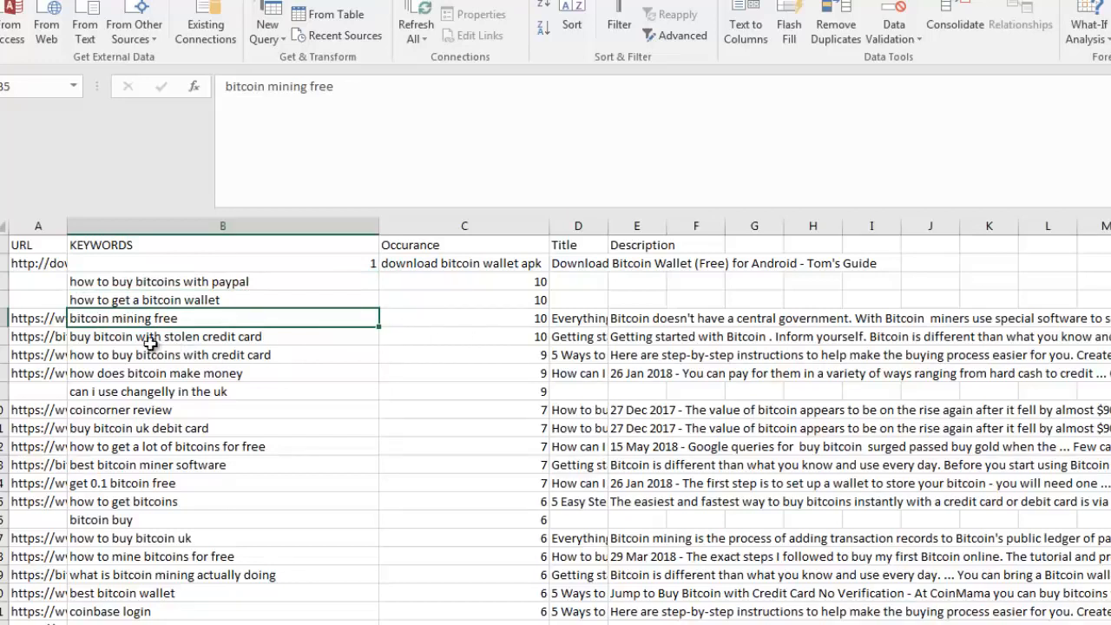
left_click(282, 337)
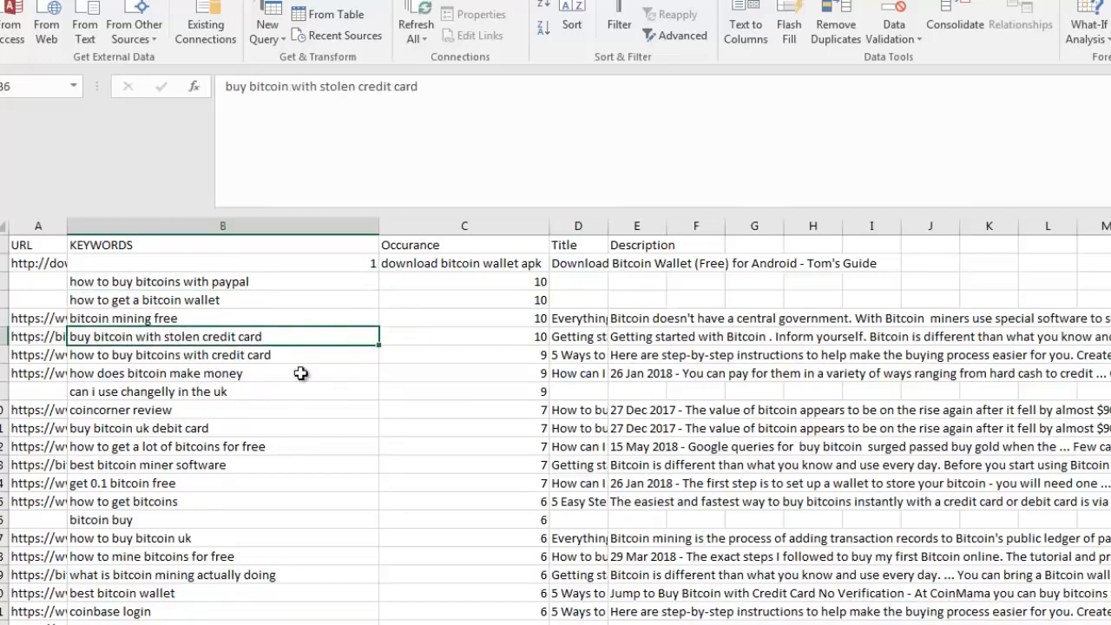
Step: Compare the four most frequent keywords' Occurance values with the RivalKeywords scraping options, and return to the spreadsheet
left_click_drag(320, 333, 479, 280)
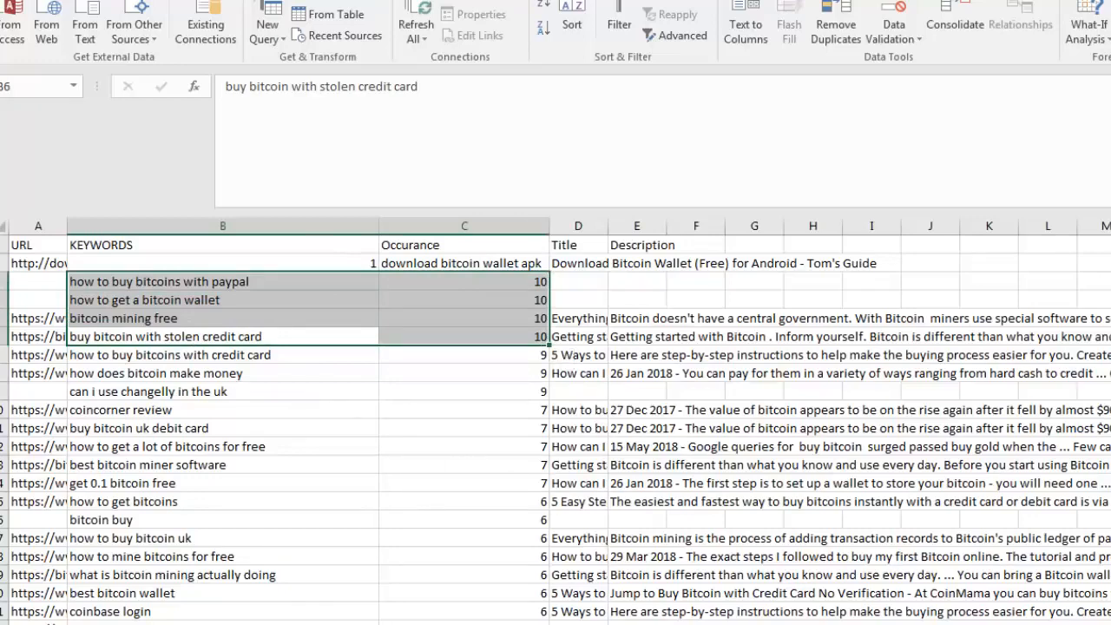
key("alt+Tab")
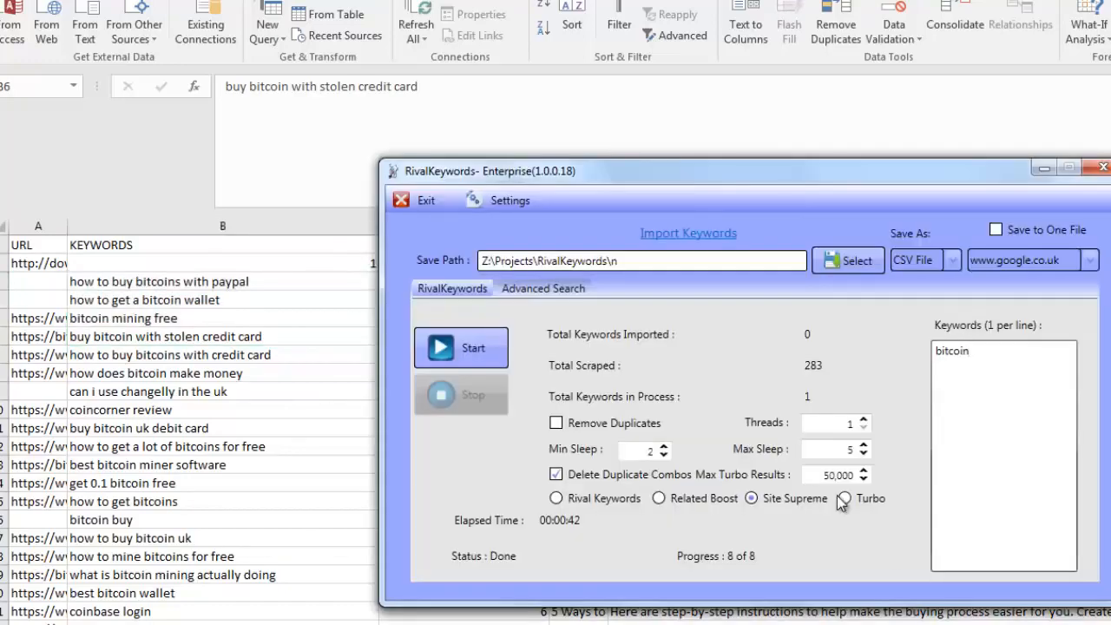
key("alt+Tab")
left_click(509, 278)
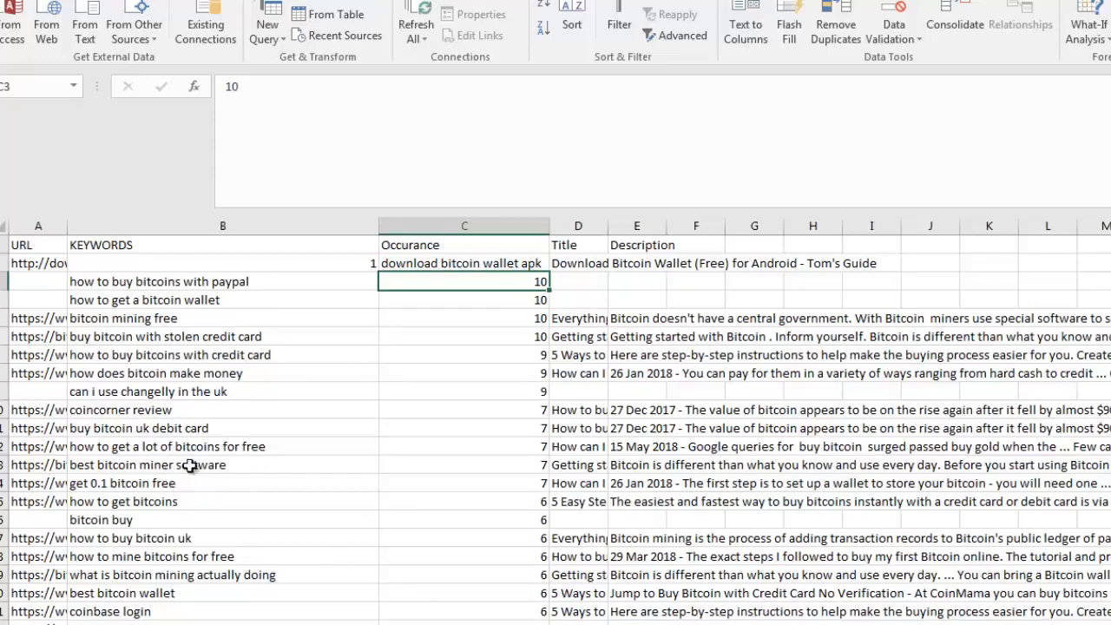
Step: Review the deduplicated keyword list from "how to buy bitcoins with paypal" through the lower rows
left_click_drag(292, 453, 268, 281)
left_click(329, 501)
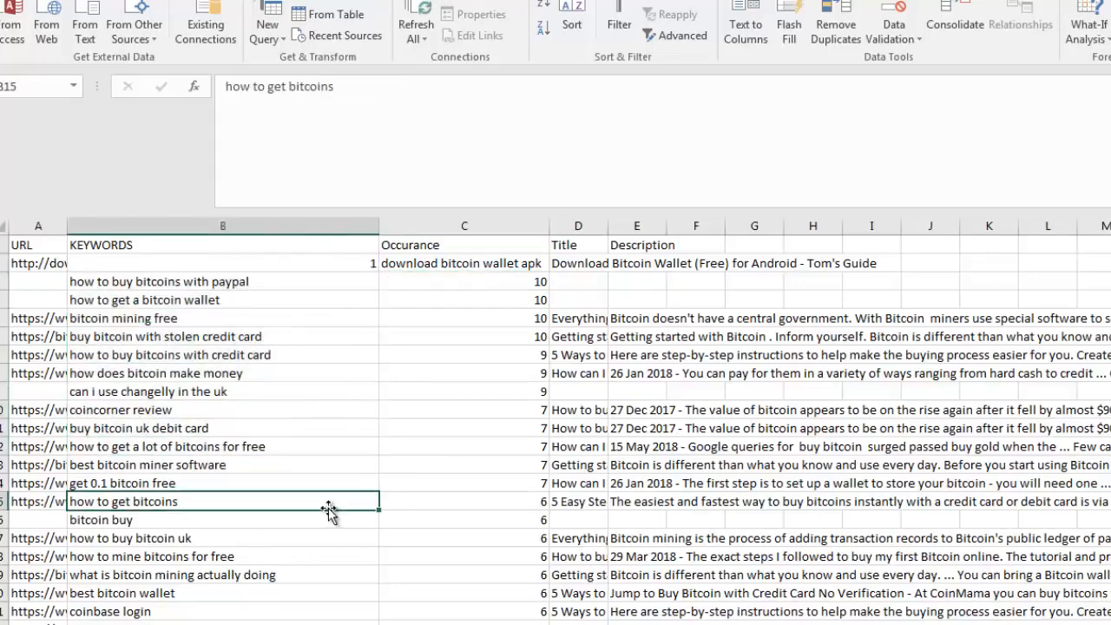
scroll(330, 512, "down", 15)
scroll(330, 512, "up", 12)
scroll(330, 512, "up", 3)
Step: Copy the keywords from "how to buy bitcoins with paypal" to "bitvisitor website" into a Notepad document and select the whole pasted list
left_click(122, 335)
left_click(128, 284)
left_click_drag(128, 288, 216, 333)
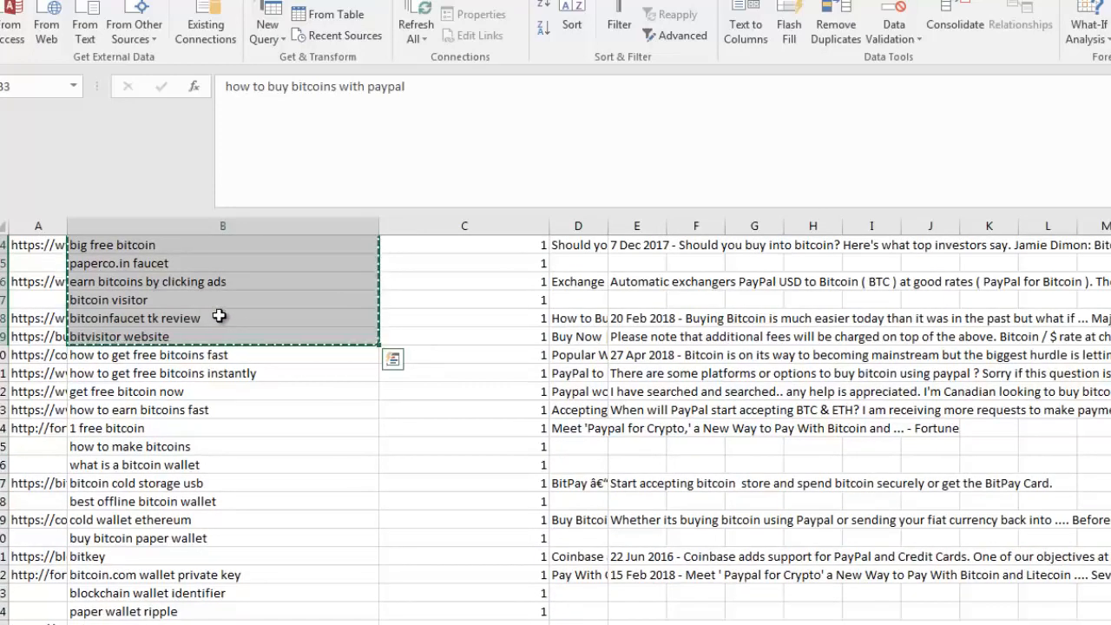
key("ctrl+n")
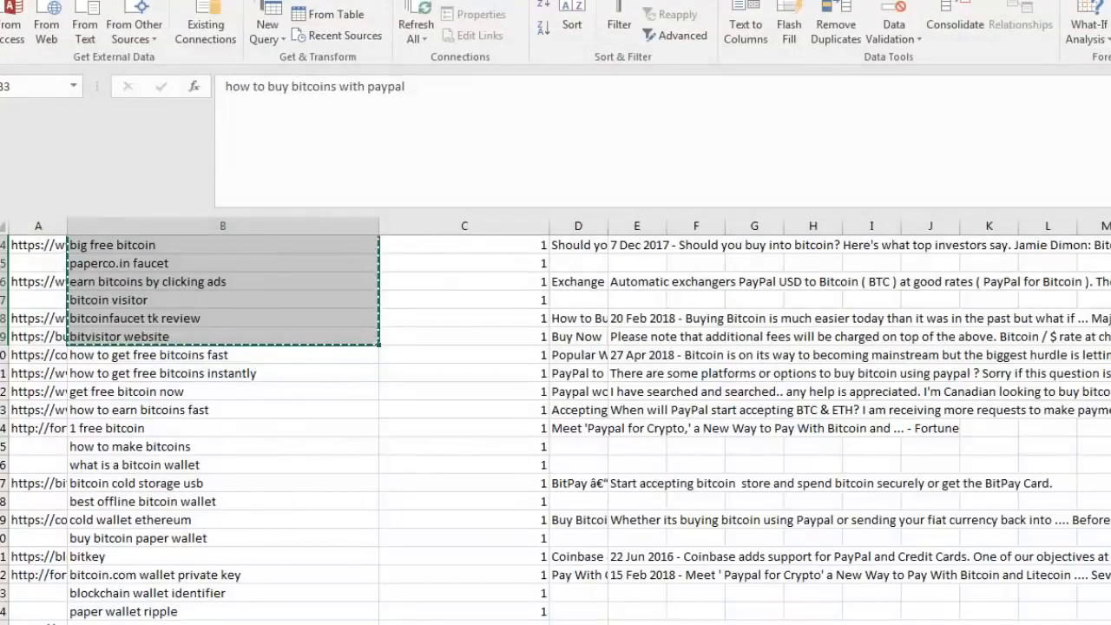
key("alt+Tab")
key("ctrl+v")
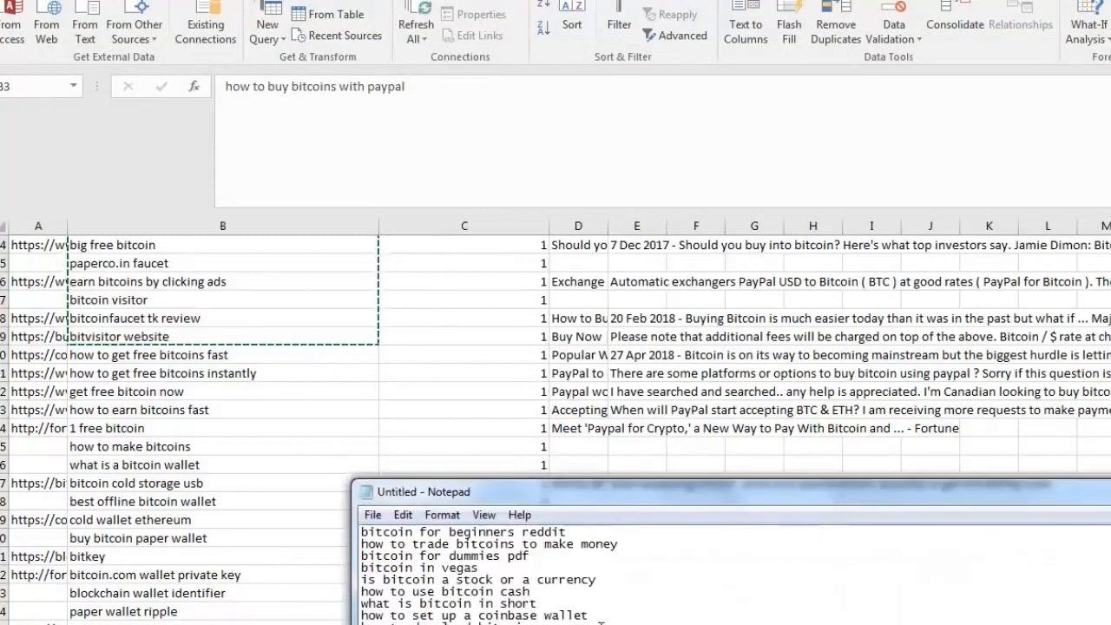
scroll(602, 621, "up", 1)
key("ctrl+a")
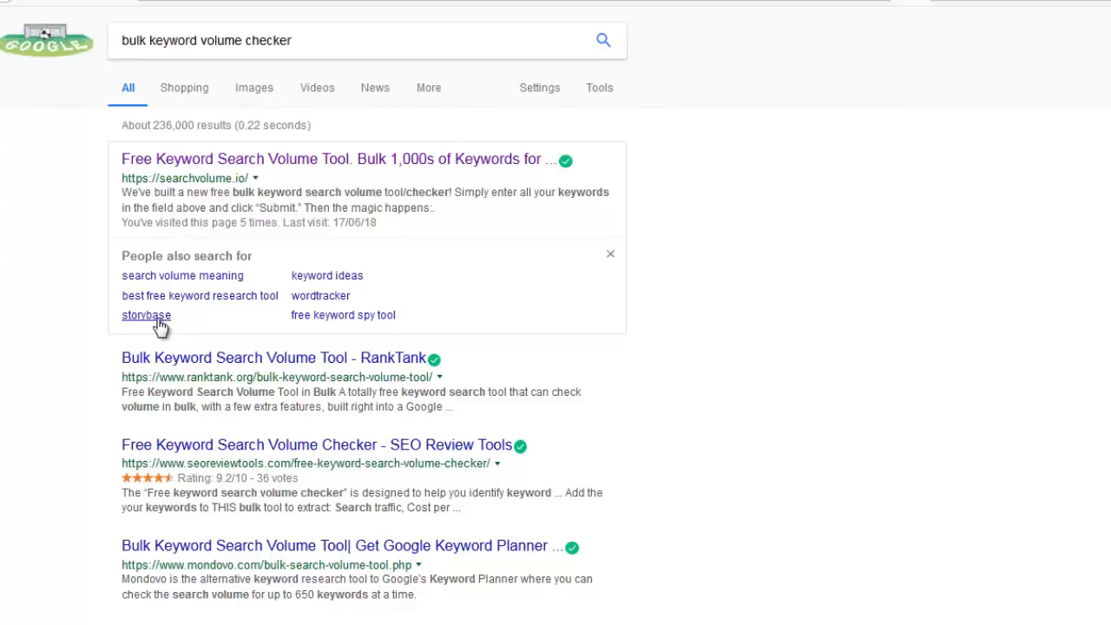
Step: Open the searchvolume.io result for "bulk keyword volume checker" and read who is behind the free search volume tool
left_click(363, 165)
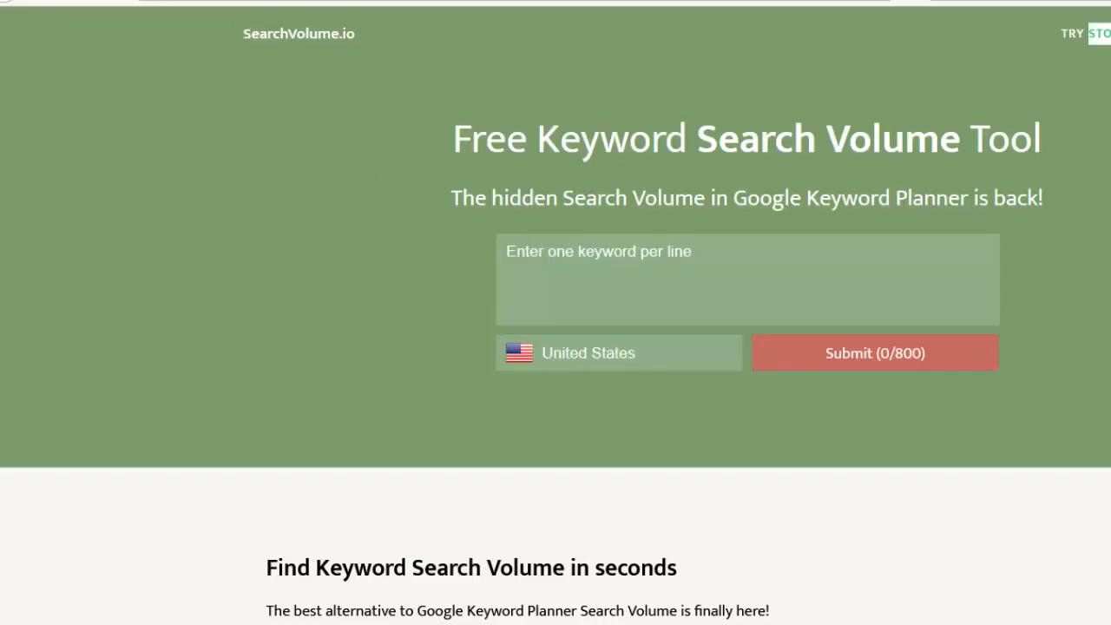
key("Return")
left_click(330, 531)
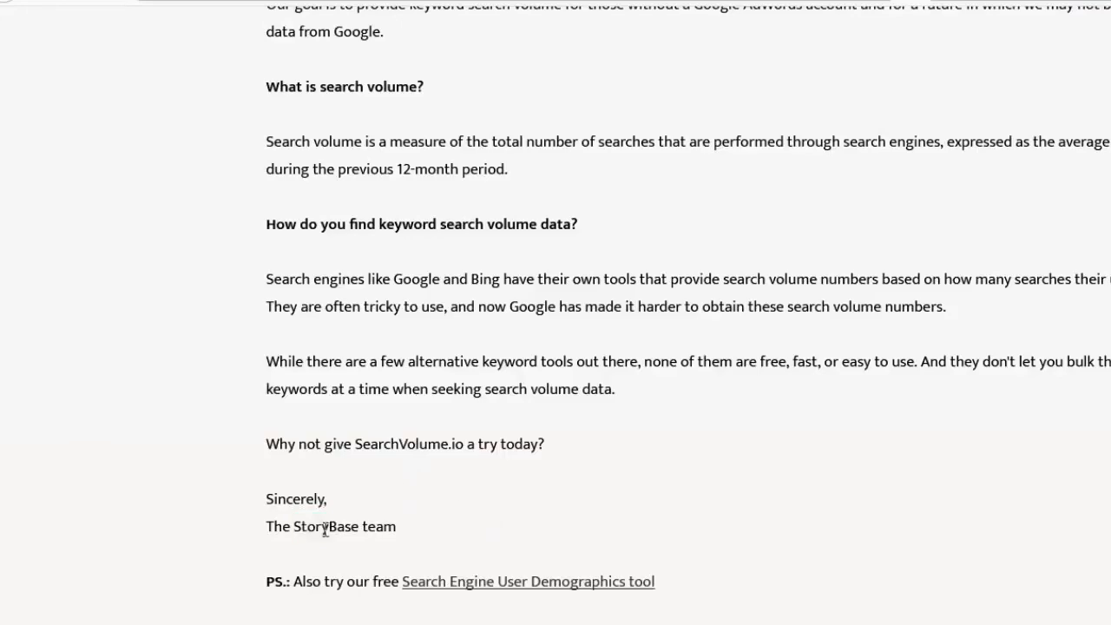
left_click_drag(269, 531, 389, 532)
left_click(390, 531)
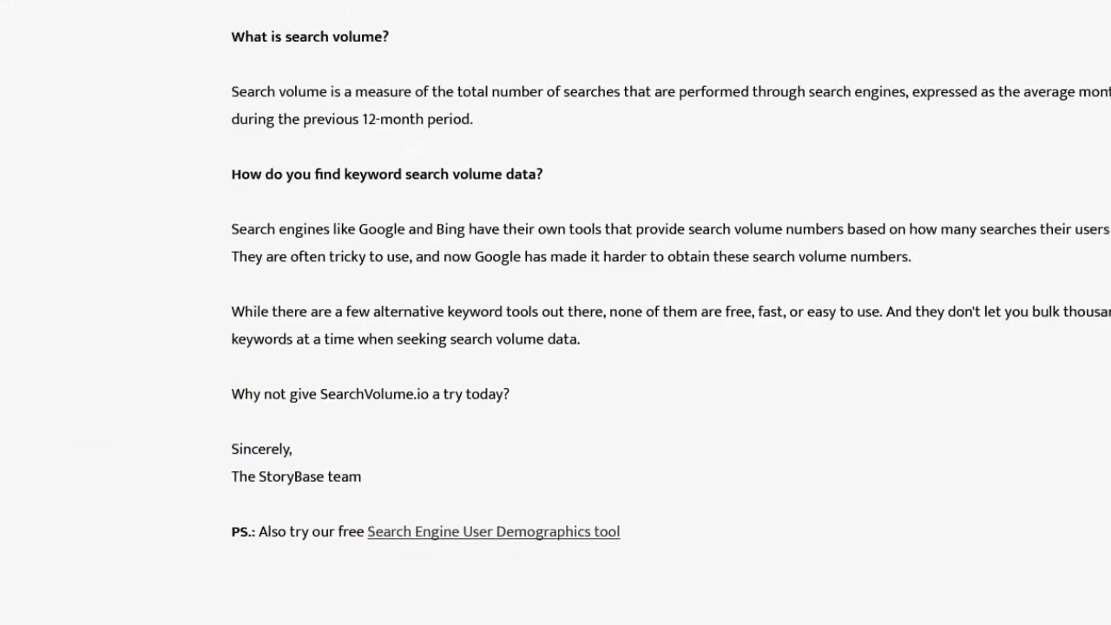
scroll(658, 579, "up", 15)
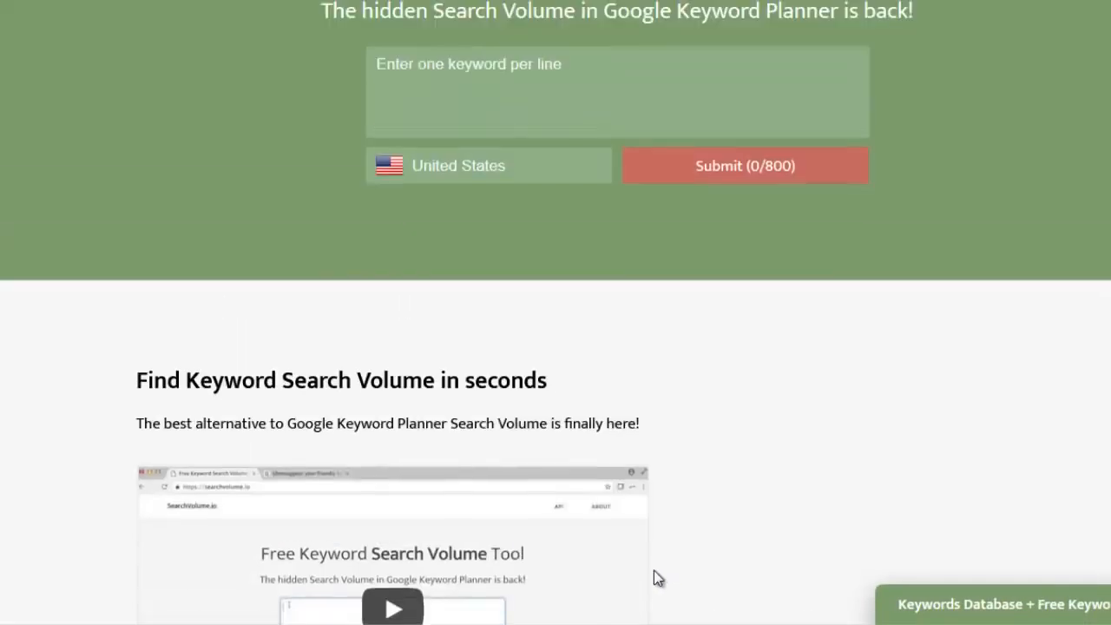
Step: Open searchvolume.io from the Google results and paste the copied bitcoin keywords as its keyword list
left_click(509, 60)
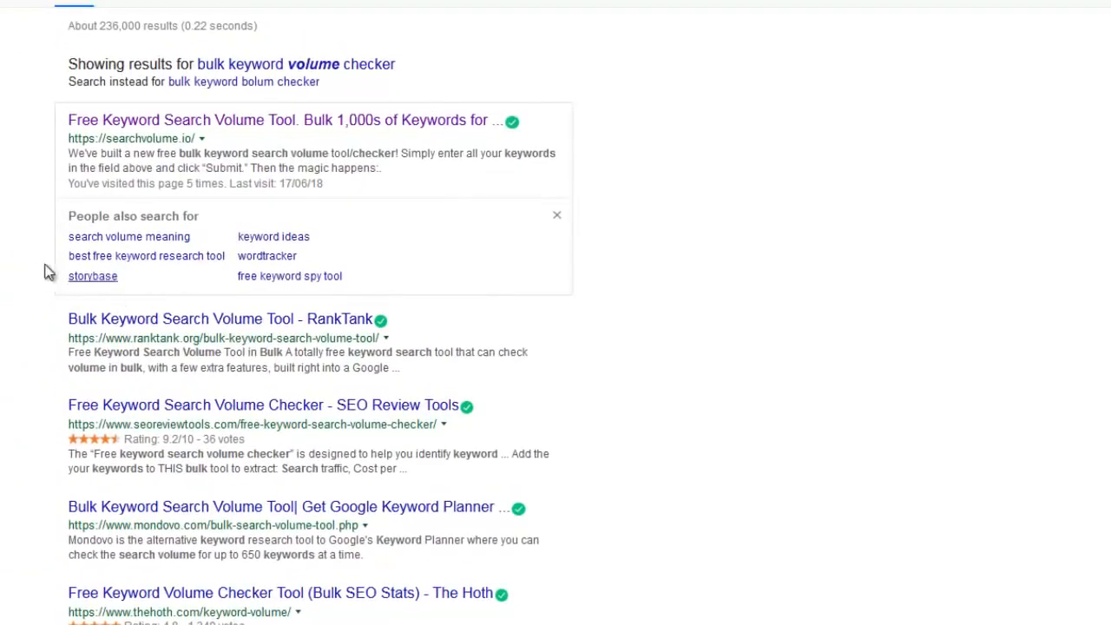
left_click(239, 129)
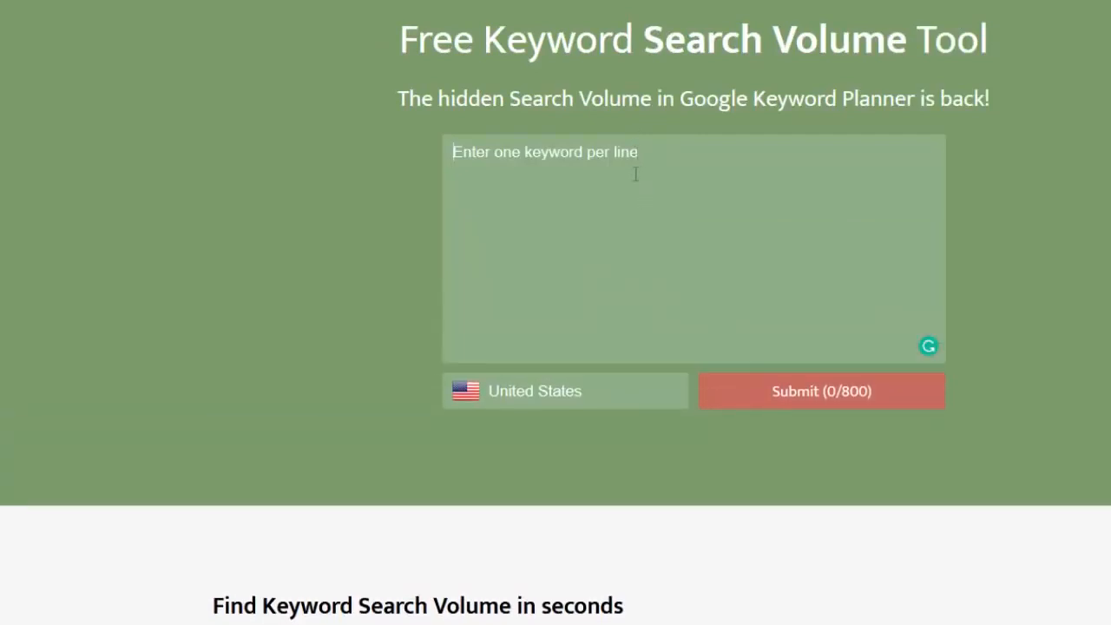
key("ctrl+v")
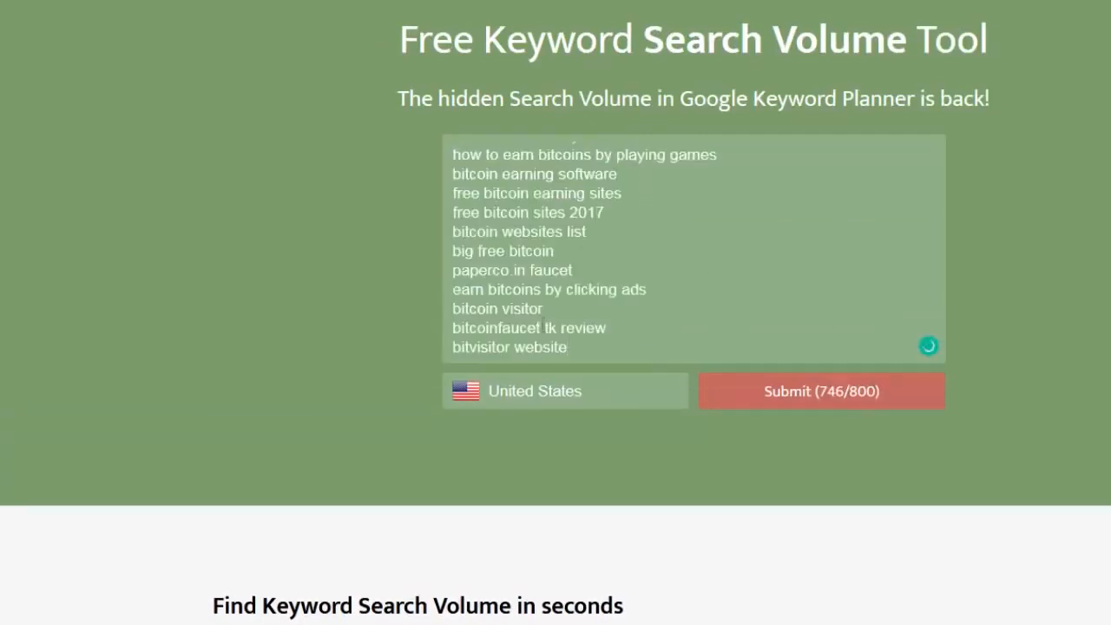
left_click_drag(533, 348, 469, 173)
left_click(469, 173)
Step: Check the available countries, keep United States and submit the keywords for a search volume lookup
left_click(627, 399)
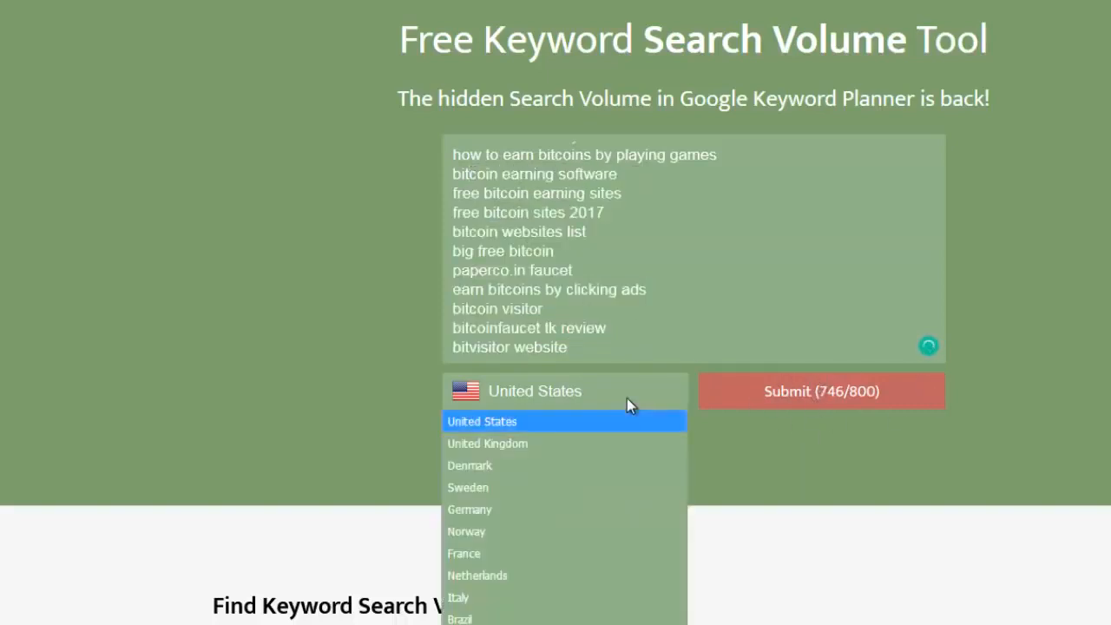
left_click(855, 521)
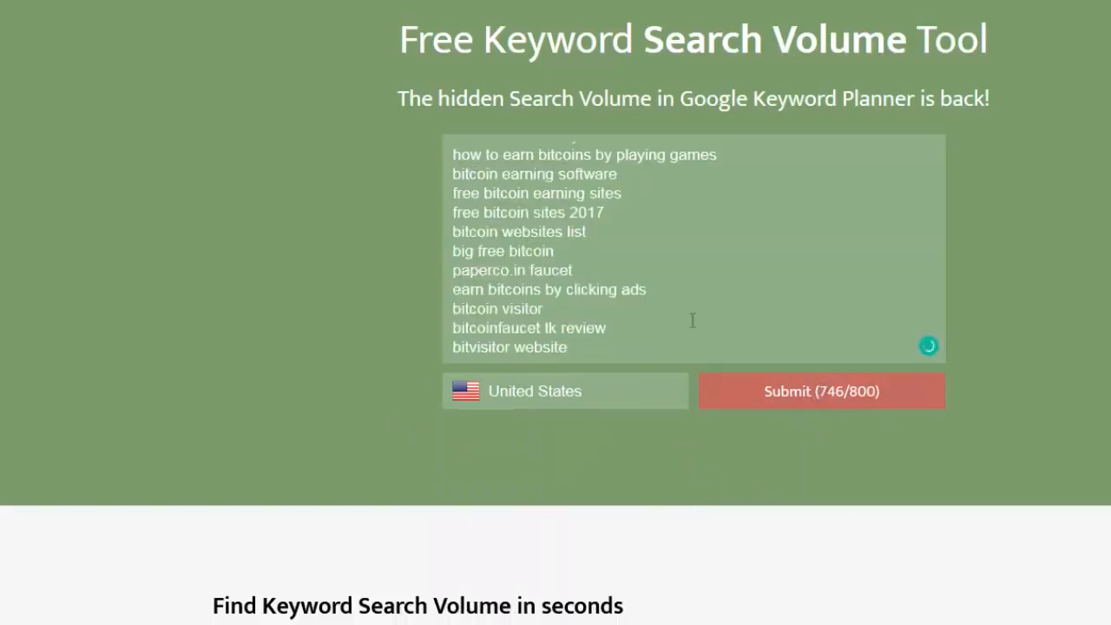
left_click(745, 401)
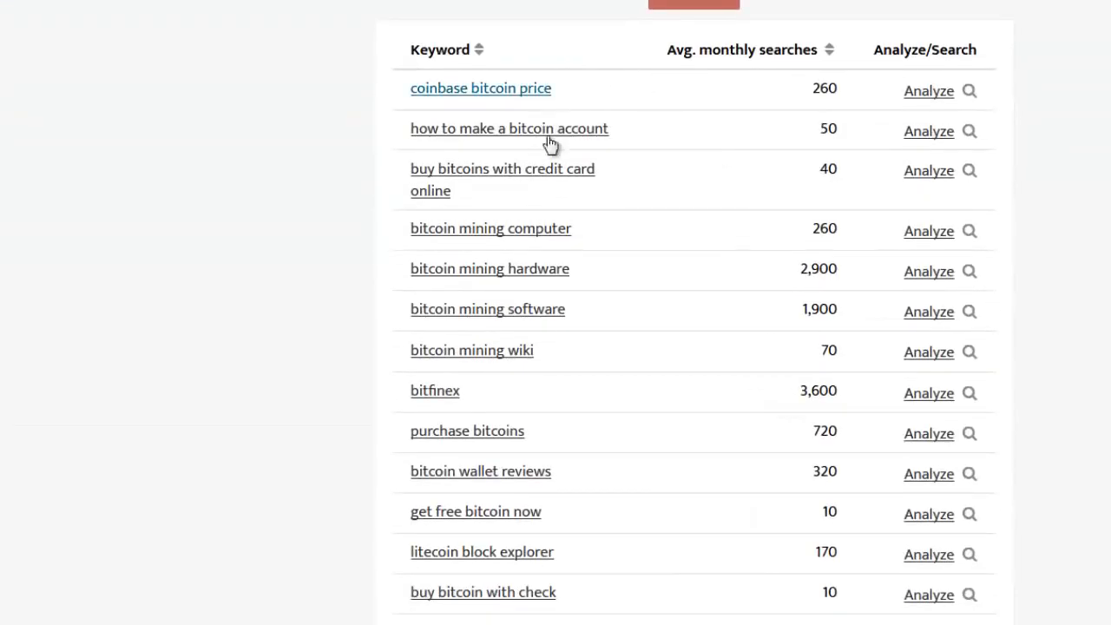
Step: Review the average monthly searches listed for the submitted bitcoin keywords
scroll(652, 436, "down", 15)
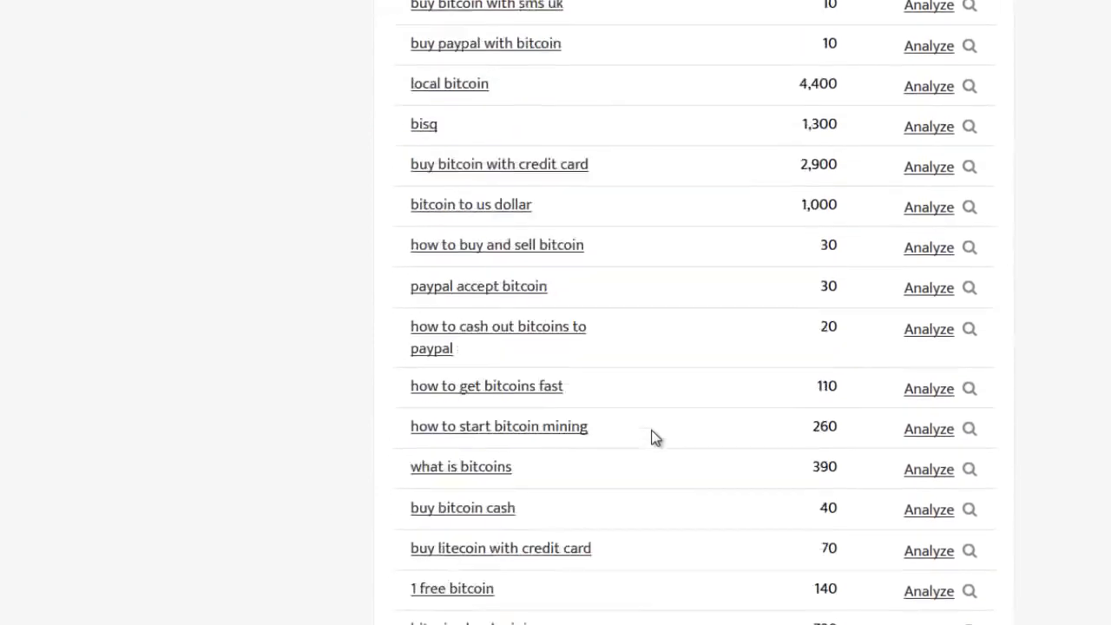
scroll(655, 437, "down", 10)
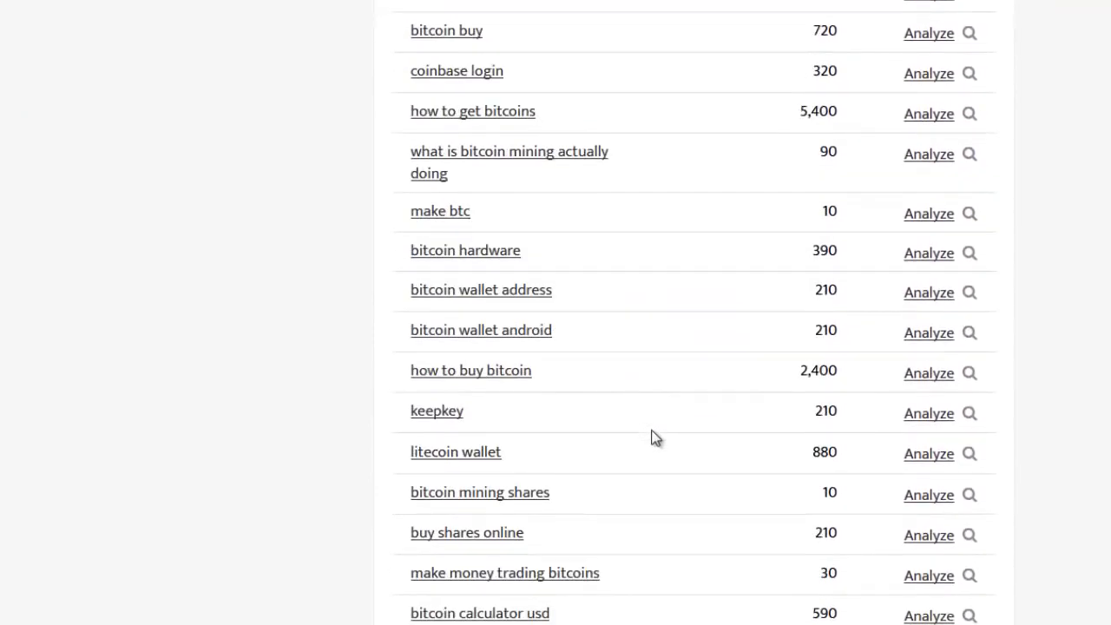
scroll(655, 436, "down", 3)
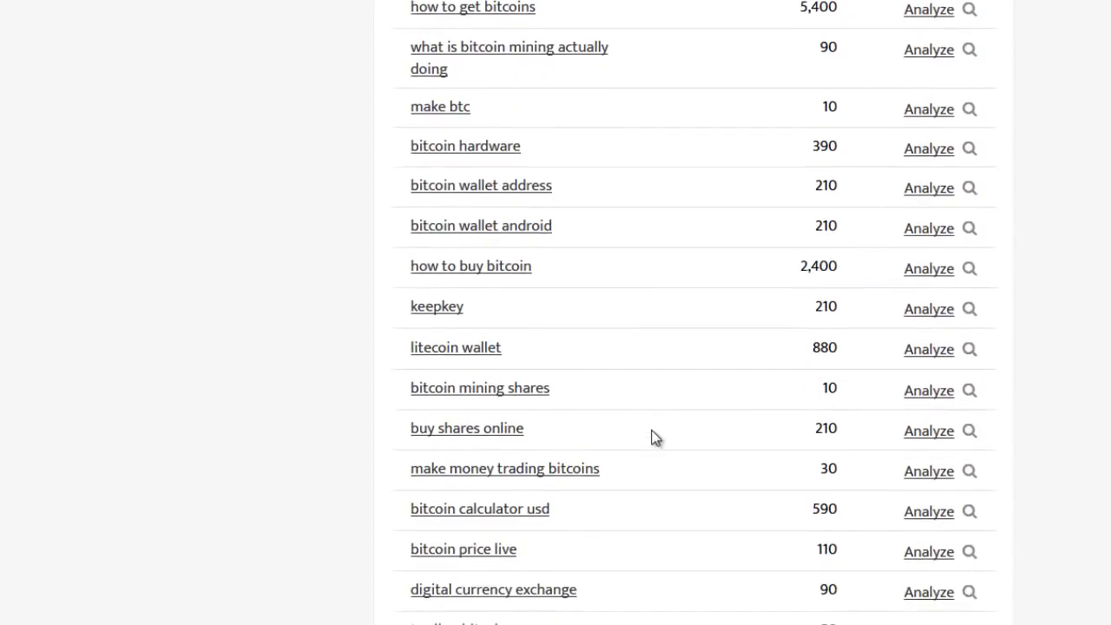
scroll(593, 461, "down", 10)
scroll(592, 458, "down", 20)
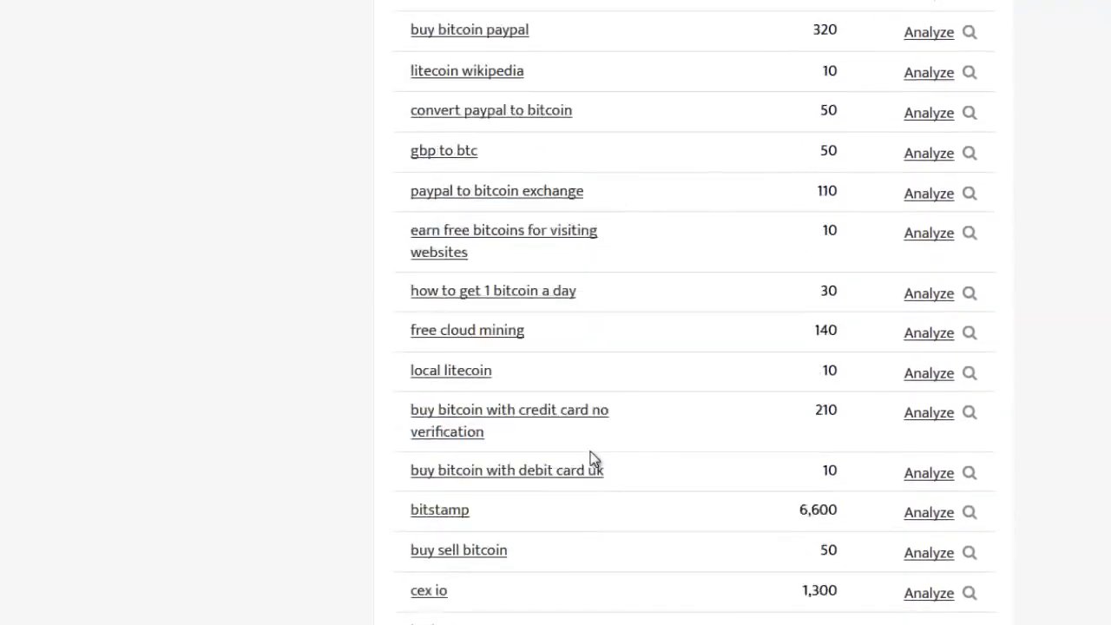
scroll(593, 457, "down", 20)
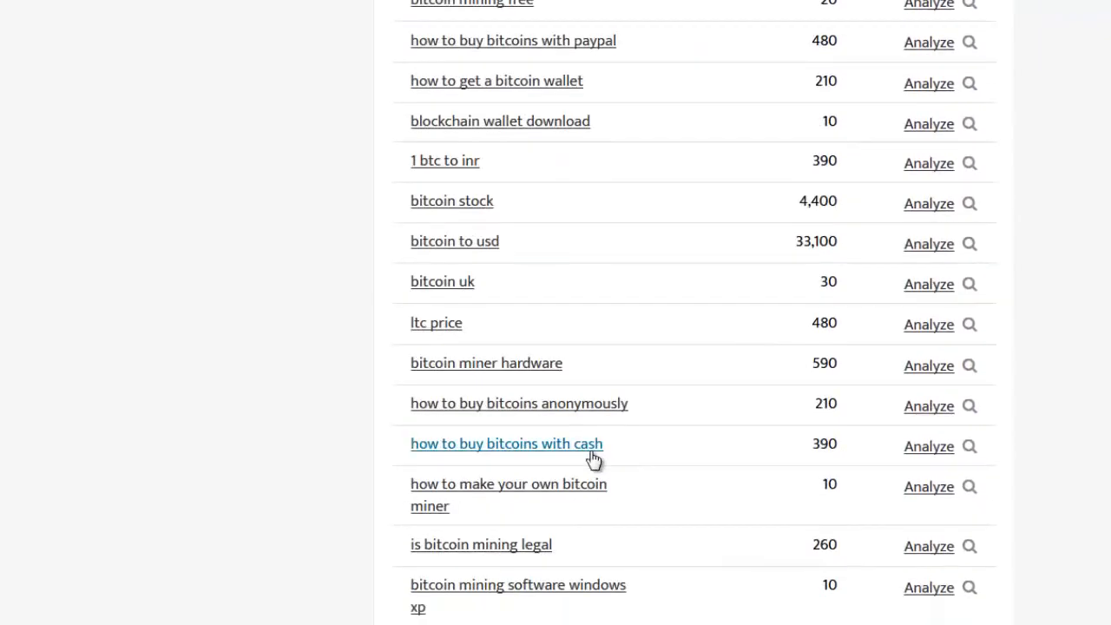
Step: Export the search volume results as export.csv and open the file in Excel
scroll(580, 450, "up", 20)
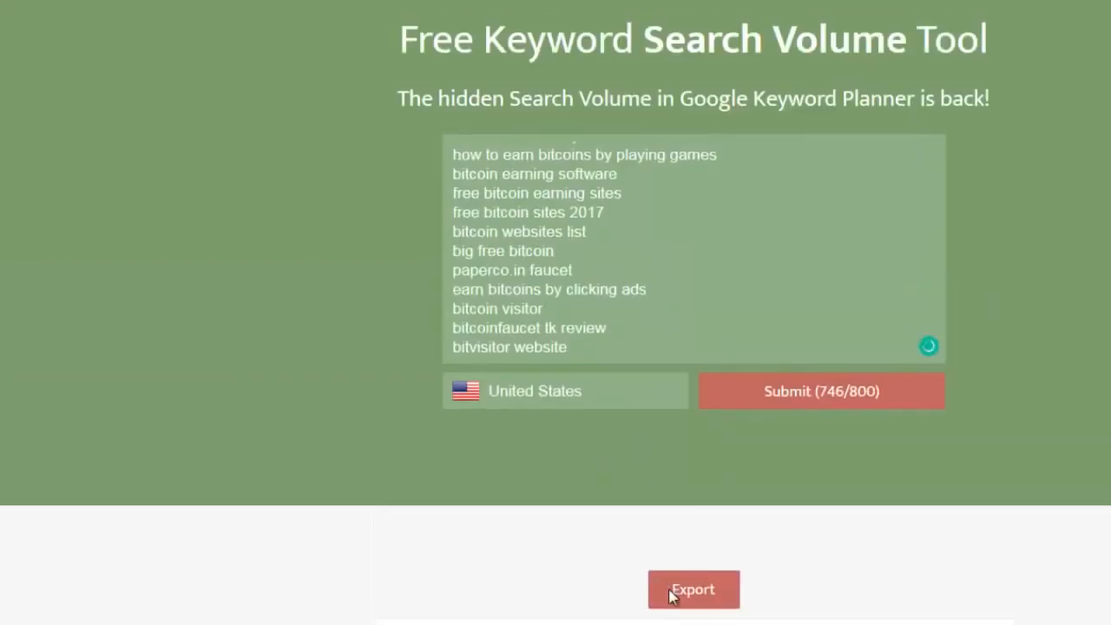
left_click(673, 596)
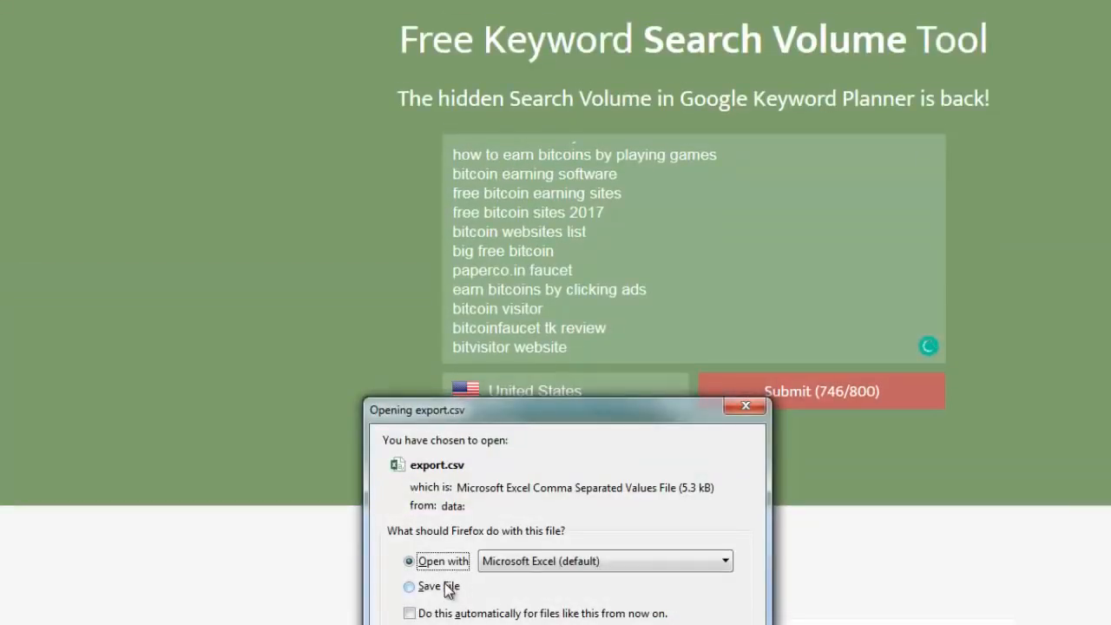
left_click(558, 561)
left_click(562, 576)
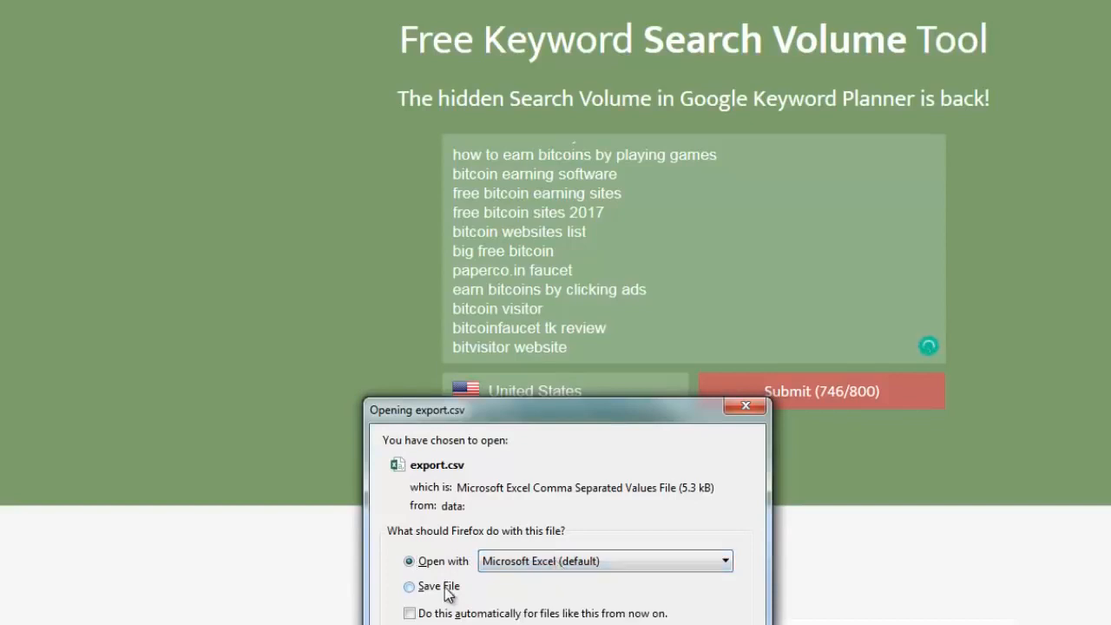
left_click(448, 591)
key("Return")
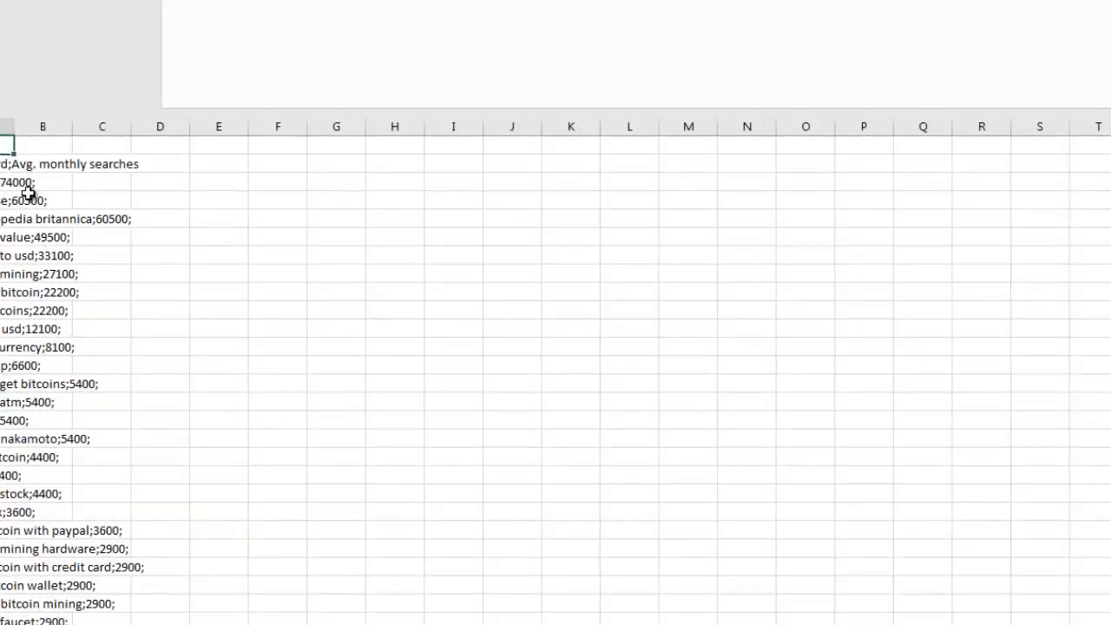
Step: Widen column A of the exported sheet to fit the keywords and their monthly searches
left_click(29, 192)
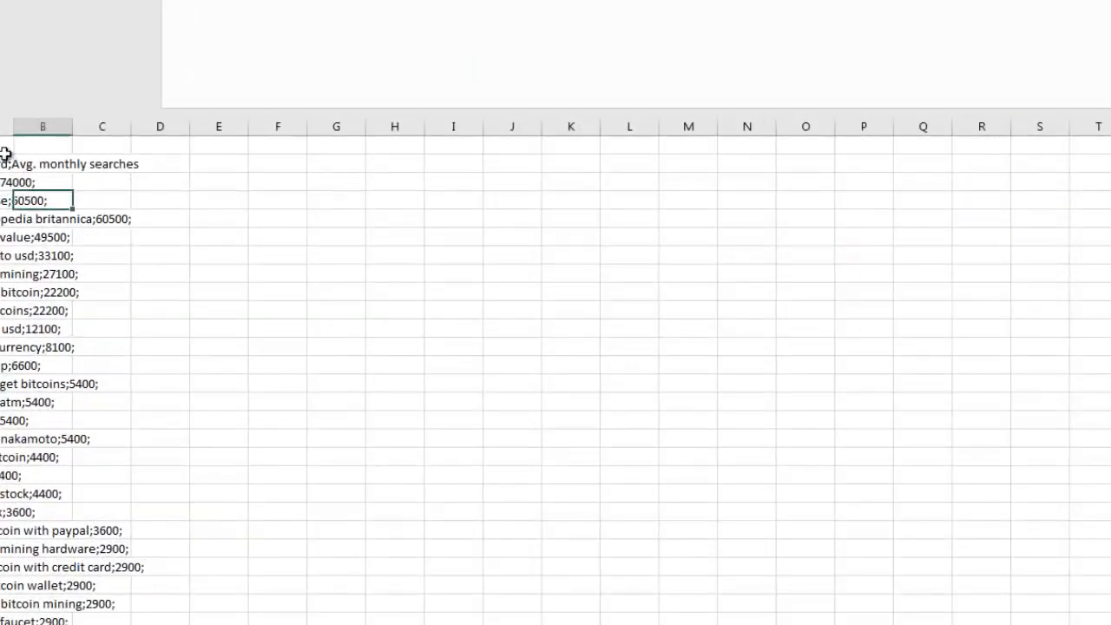
double_click(13, 128)
left_click(30, 168)
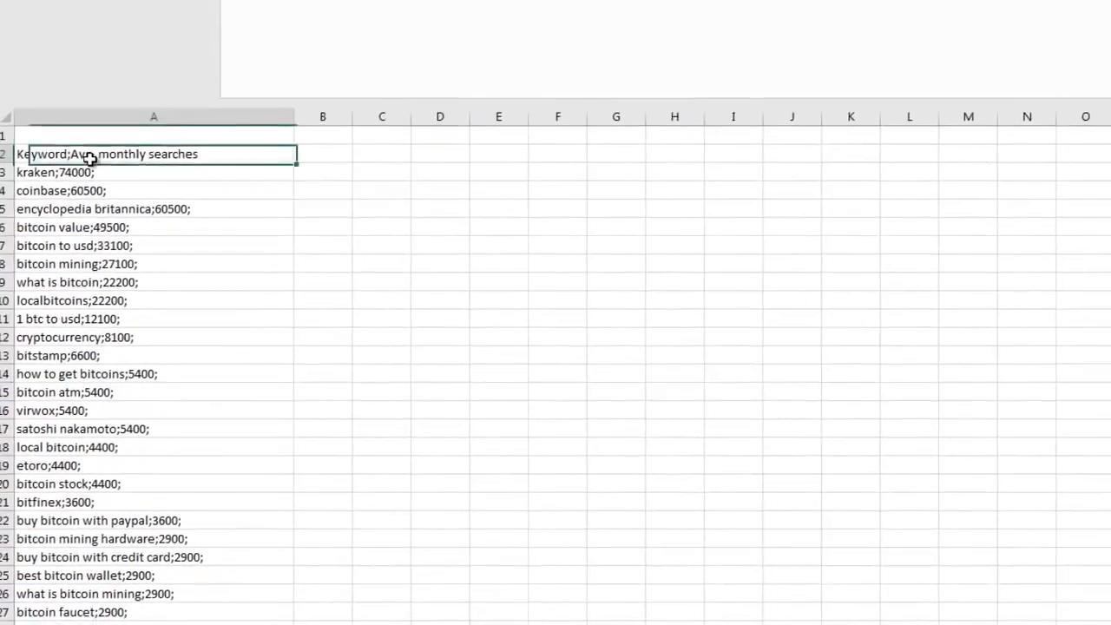
Step: Examine the exported keywords with the highest monthly searches, such as kraken, coinbase and encyclopedia britannica, and return to the web results
left_click_drag(90, 158, 134, 558)
left_click(135, 558)
left_click(54, 172)
left_click(60, 191)
left_click(59, 210)
left_click(68, 252)
left_click(101, 166)
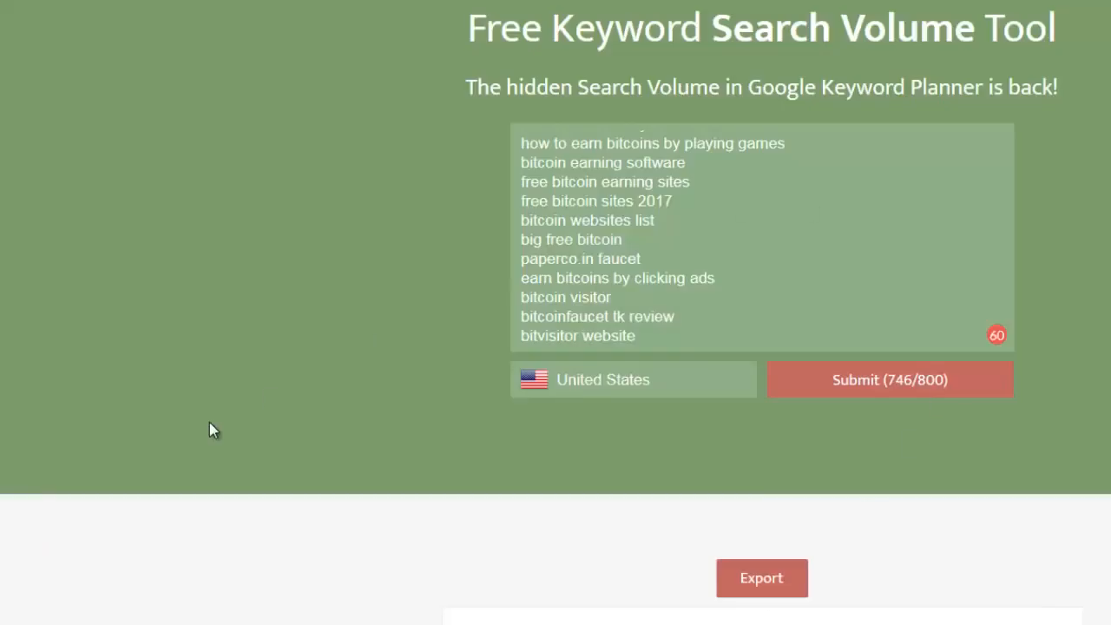
Step: Sort the web results by average monthly searches, highest first, and examine the top values
scroll(210, 422, "down", 5)
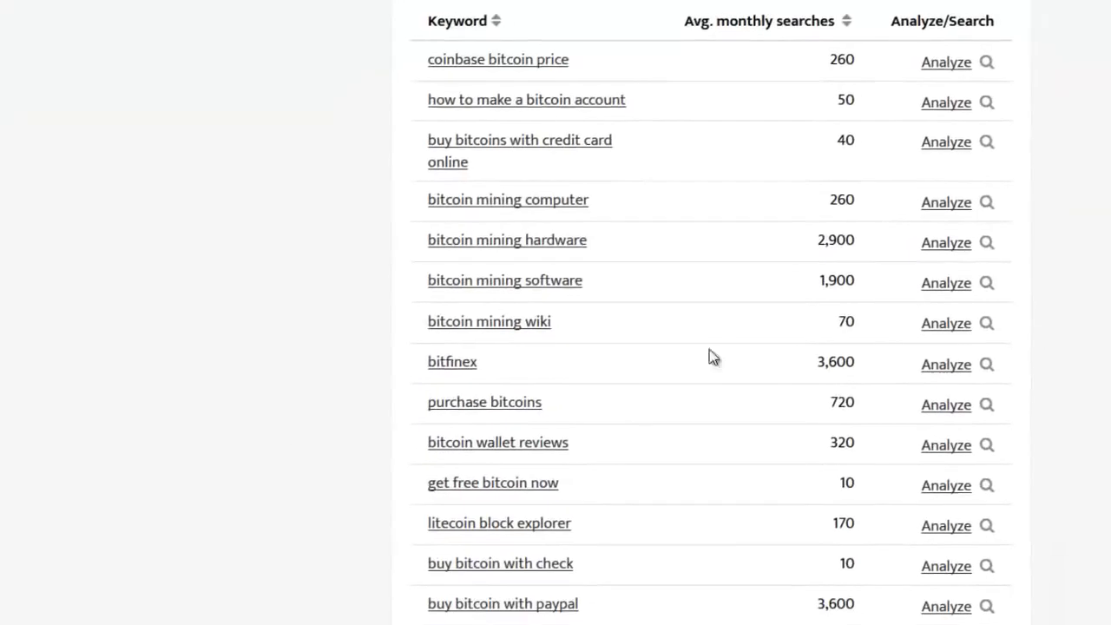
left_click(743, 41)
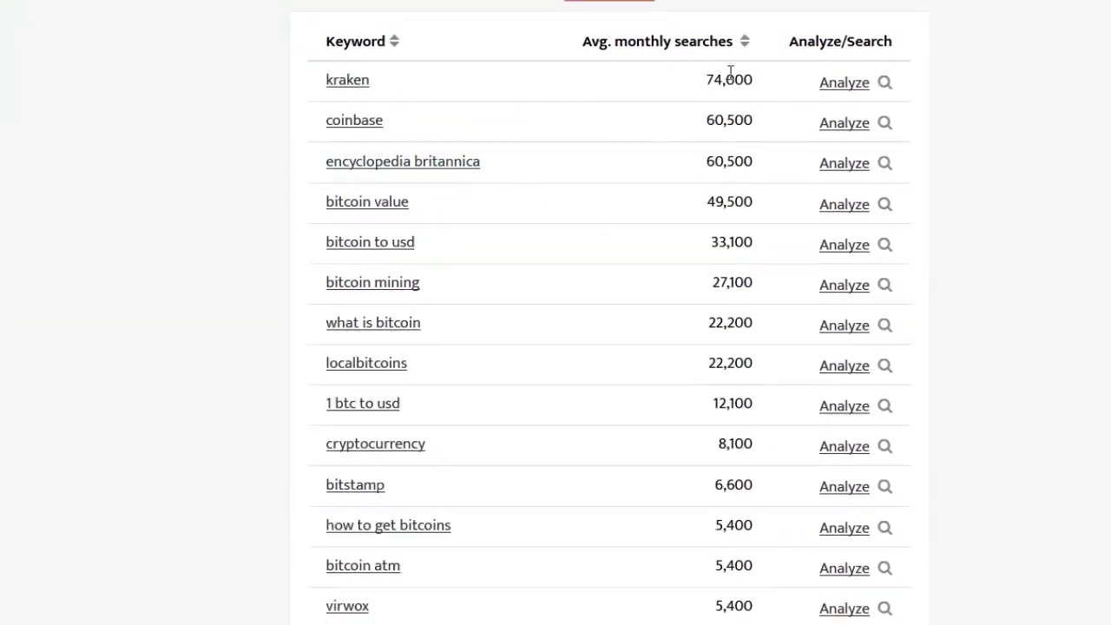
left_click_drag(700, 94, 719, 483)
left_click(720, 599)
Step: Find the keyword "how to buy bitcoins with paypal" in the sorted results and check its average monthly searches
scroll(722, 600, "down", 6)
scroll(721, 599, "down", 10)
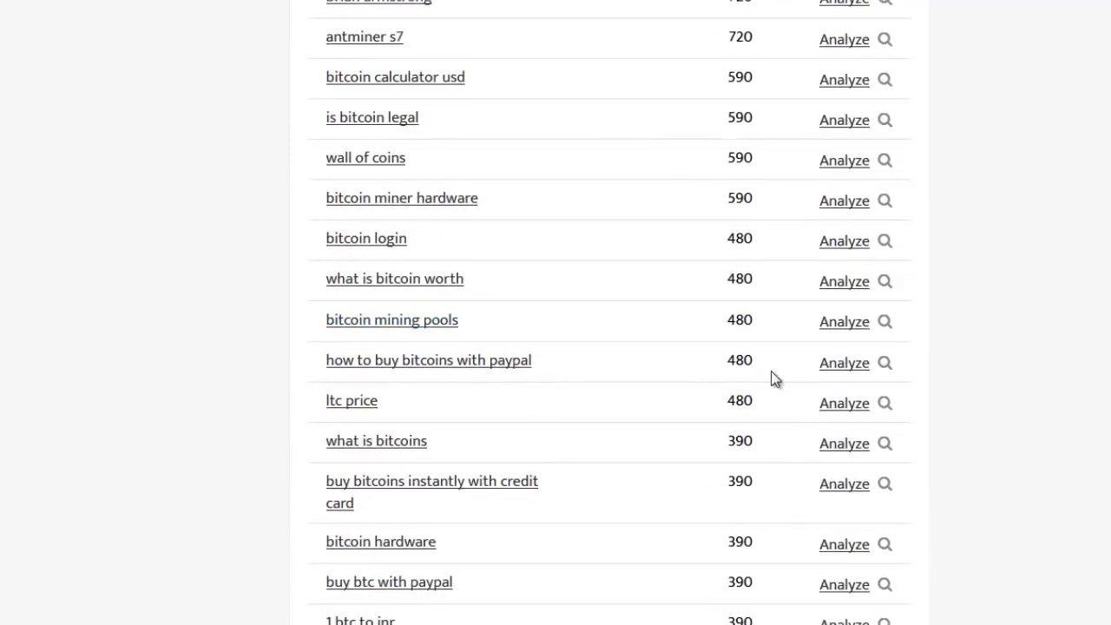
left_click_drag(753, 362, 729, 362)
left_click(731, 363)
Step: Return to the scraped keyword sheet and check the occurrence value of "how to buy bitcoins with paypal" at its start
mouse_move(456, 624)
left_click(374, 620)
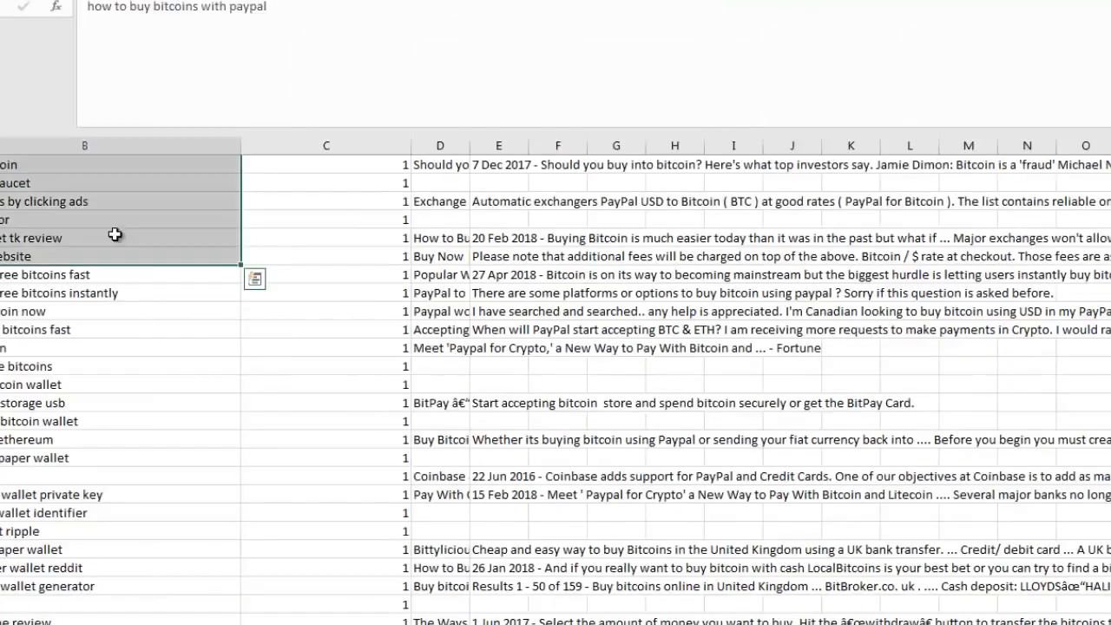
scroll(279, 588, "up", 20)
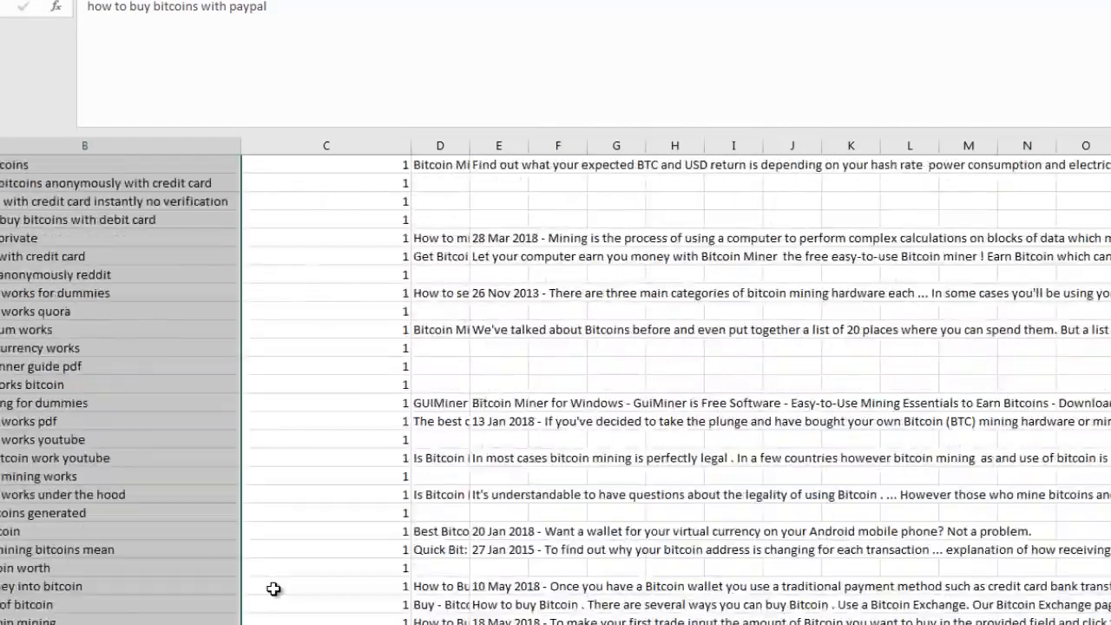
scroll(555, 382, "up", 20)
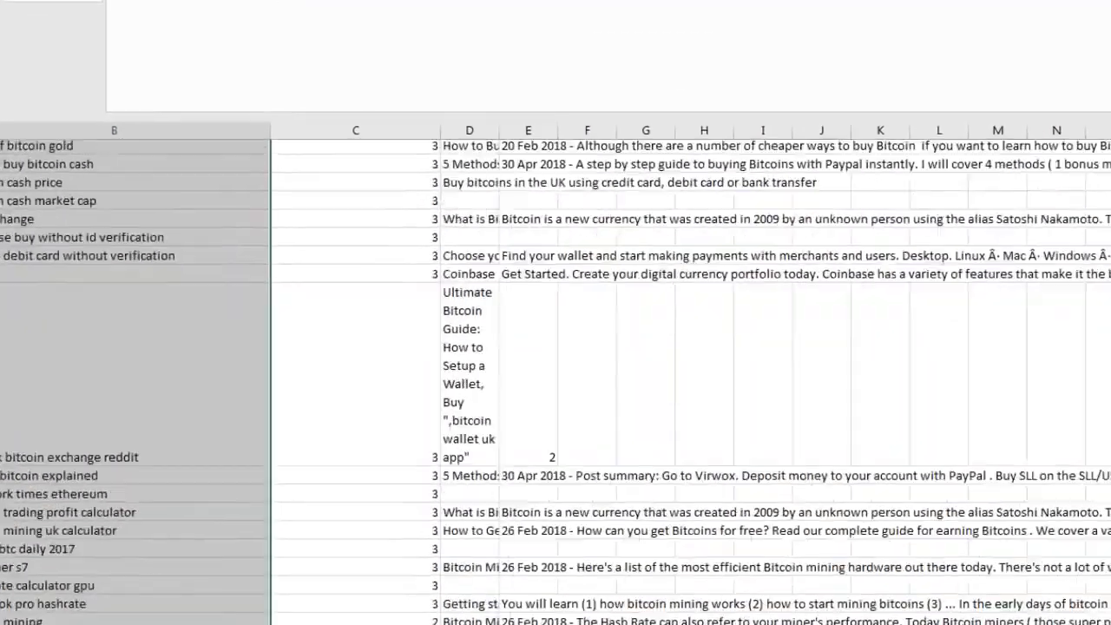
left_click(373, 197)
left_click(148, 170)
left_click(147, 156)
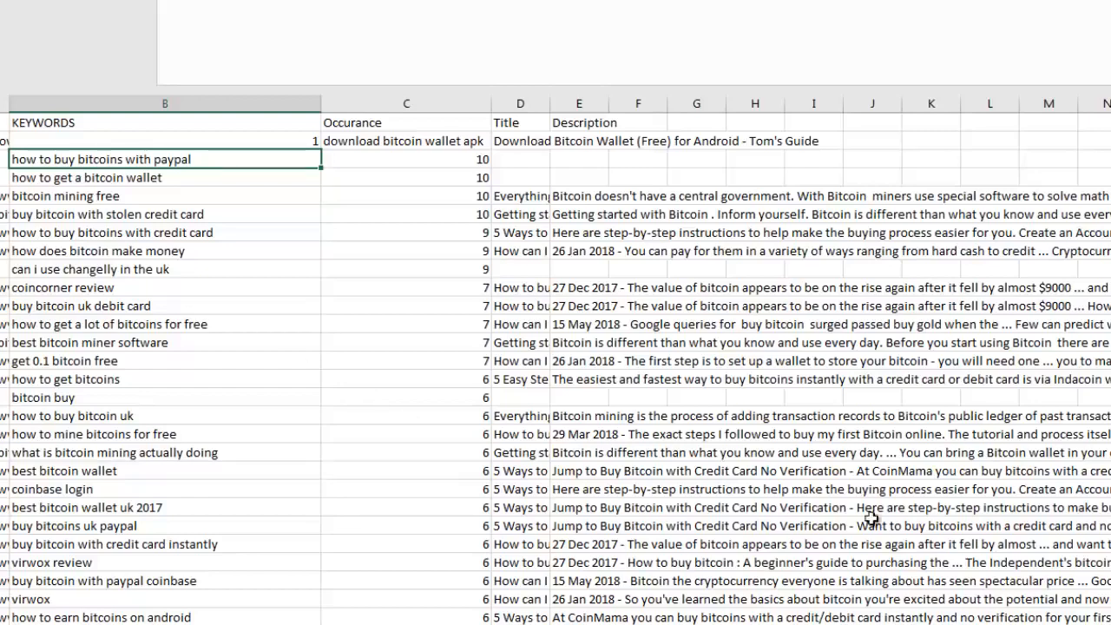
Step: Examine the most frequent keywords and their occurrence values in the sorted sheet, comparing them with the scraping modes offered in RivalKeywords
key("alt+Tab")
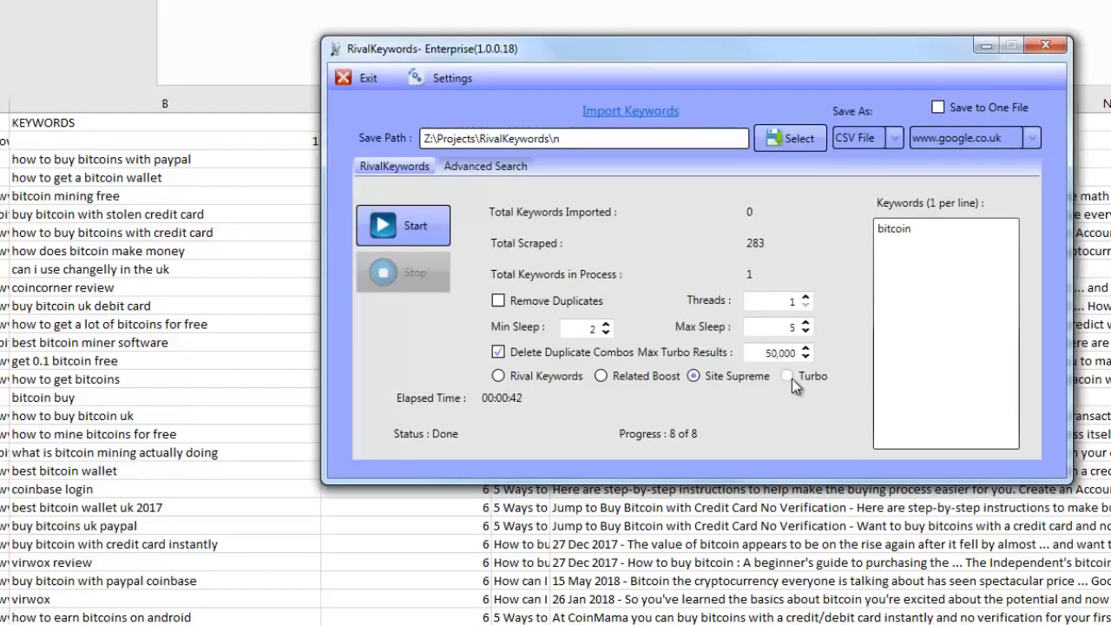
left_click(105, 469)
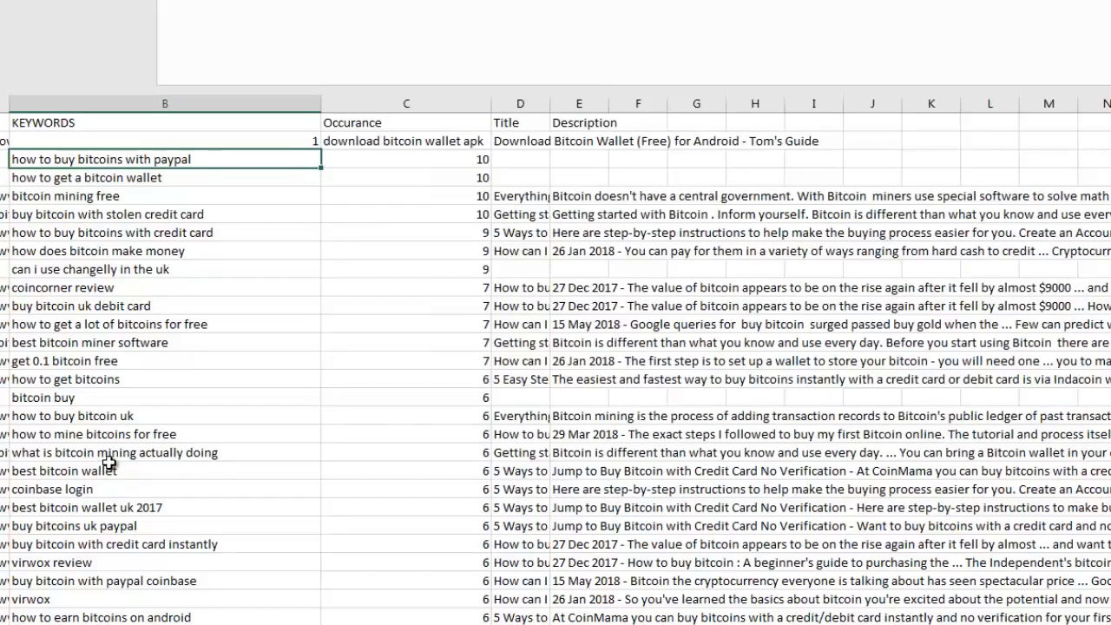
left_click(109, 324)
left_click(104, 342)
left_click_drag(93, 214, 124, 547)
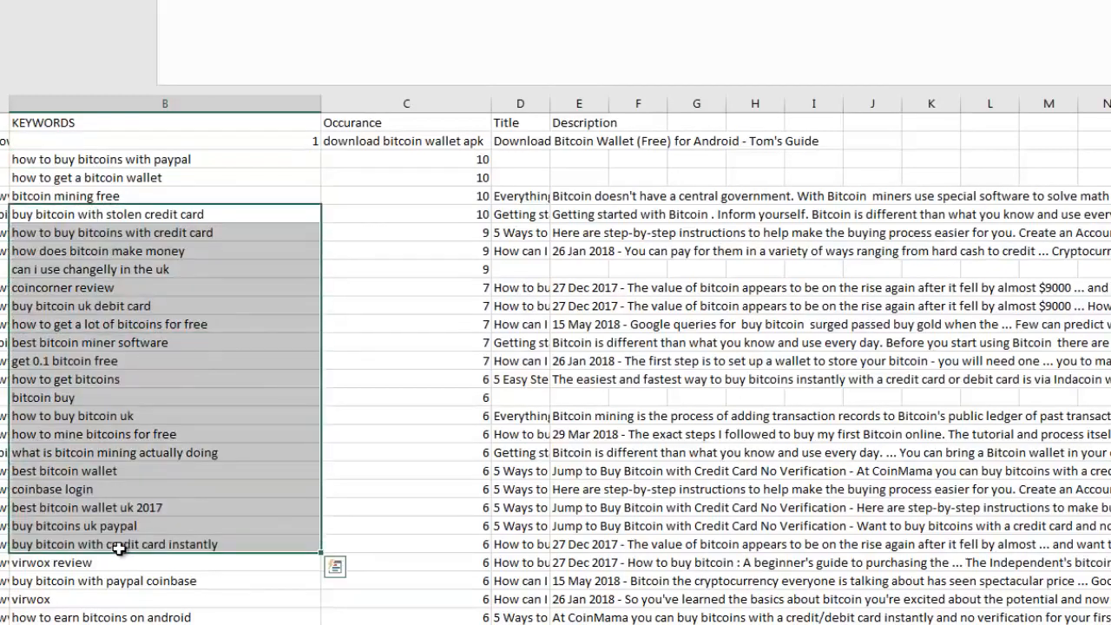
key("alt+Tab")
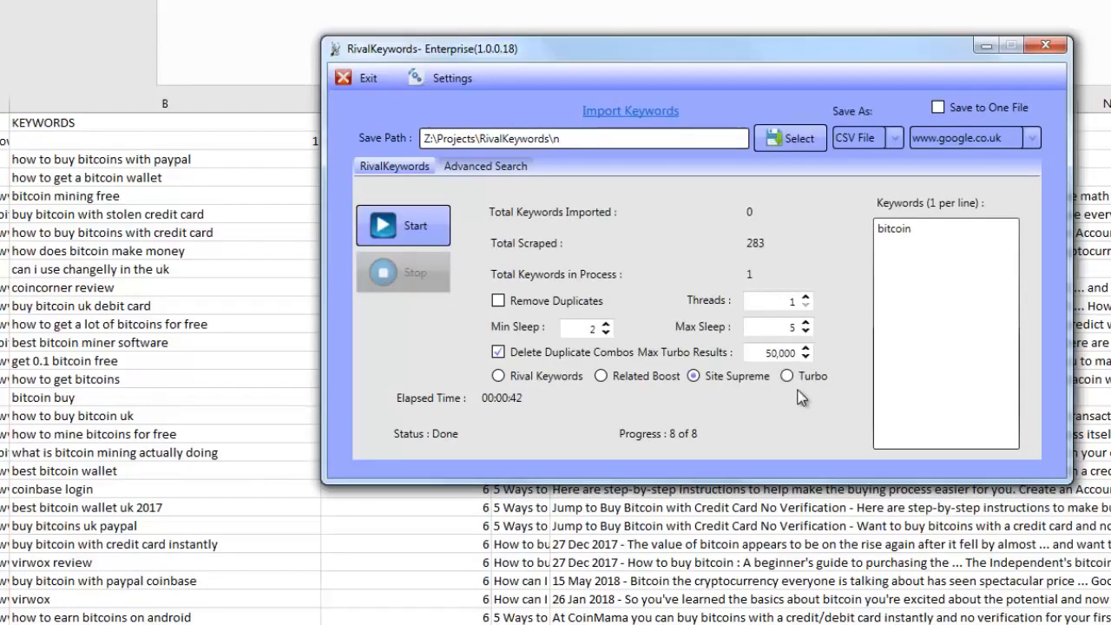
left_click(85, 456)
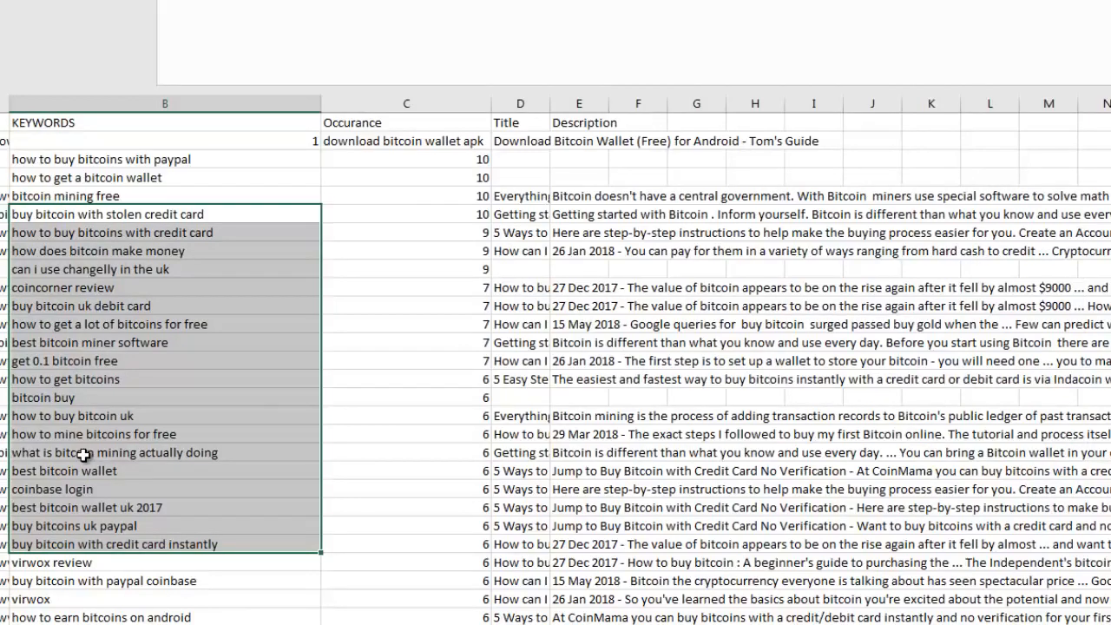
left_click(265, 378)
left_click_drag(218, 177, 223, 411)
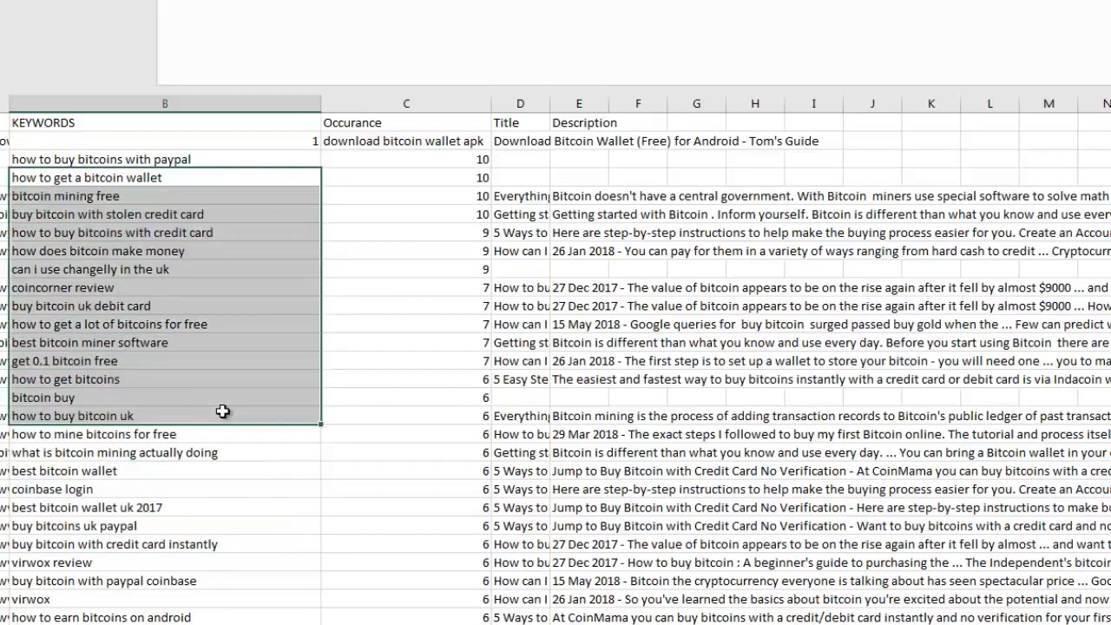
left_click(228, 525)
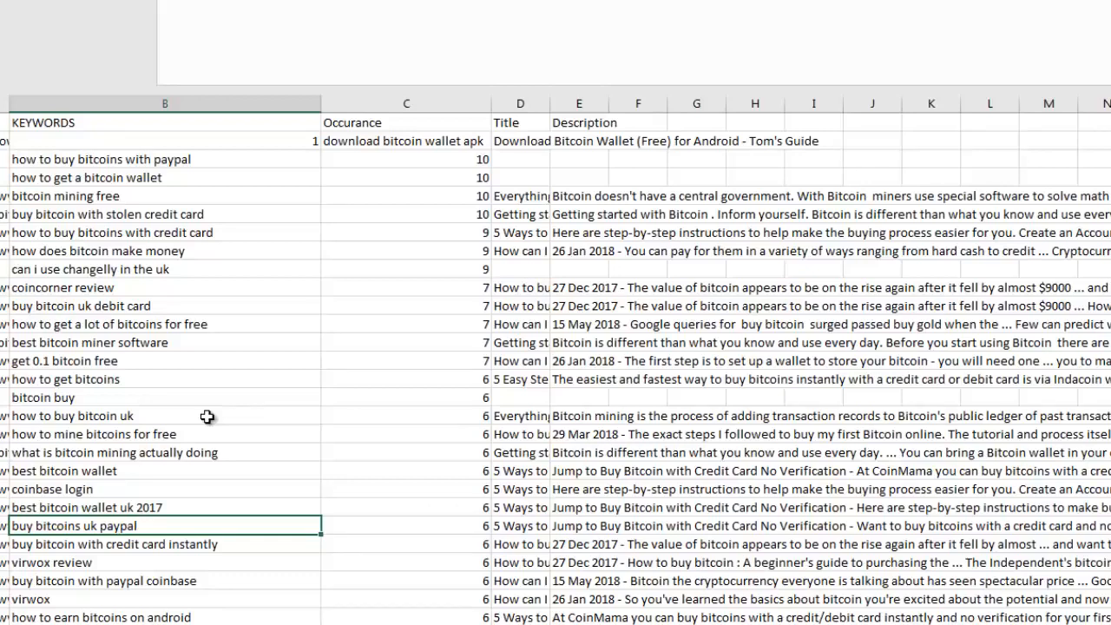
left_click(385, 344)
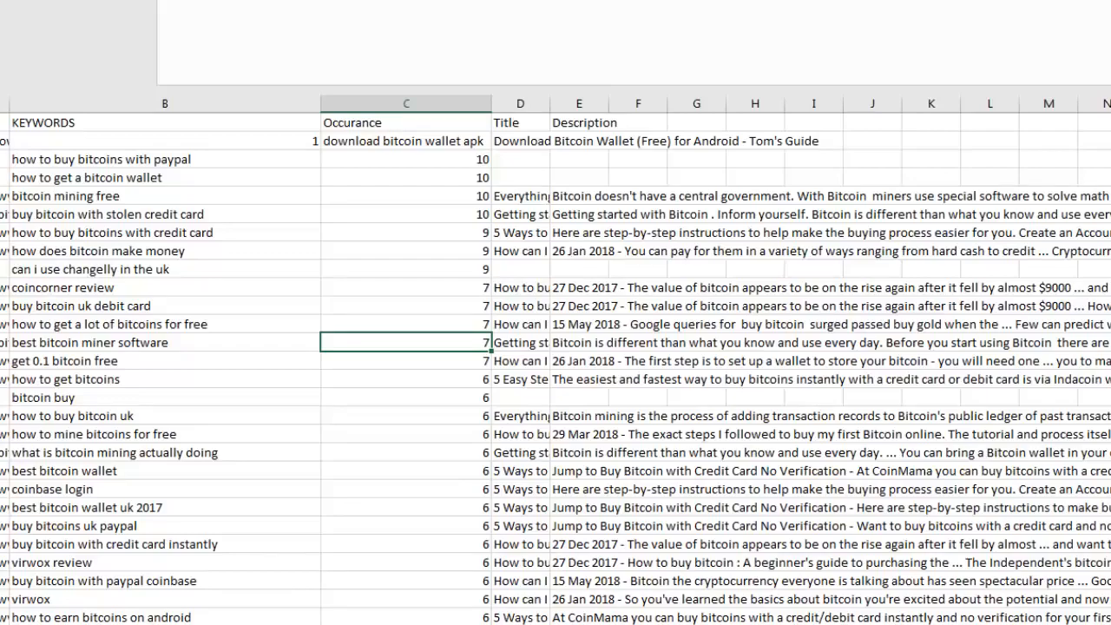
Step: Close the sorted keyword workbook and the exported search volume workbook
key("ctrl+w")
left_click(697, 297)
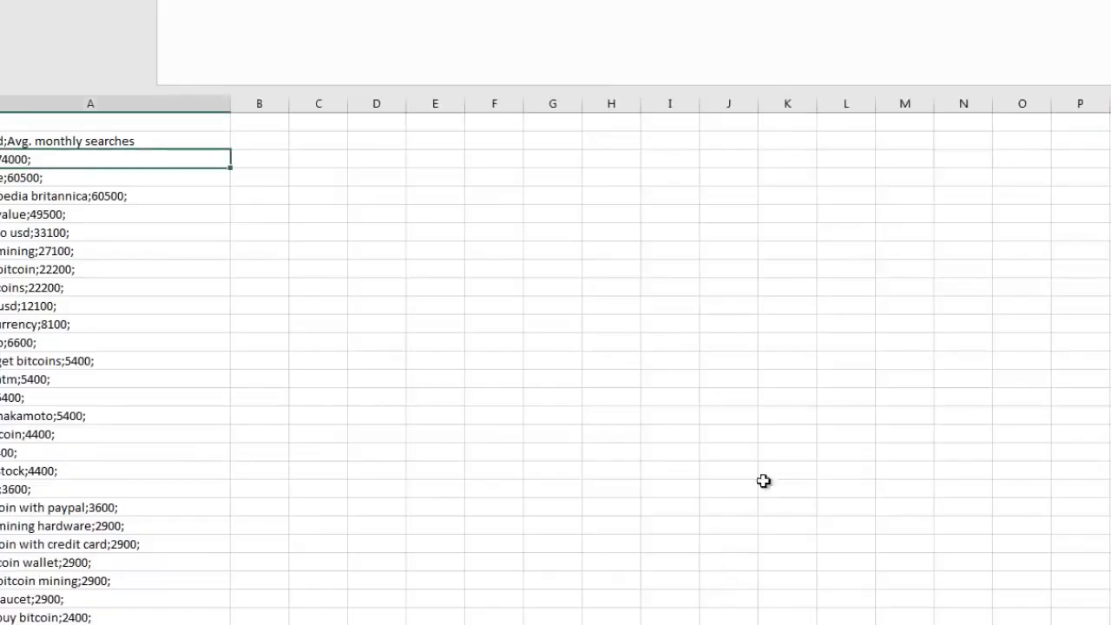
key("ctrl+w")
left_click(703, 296)
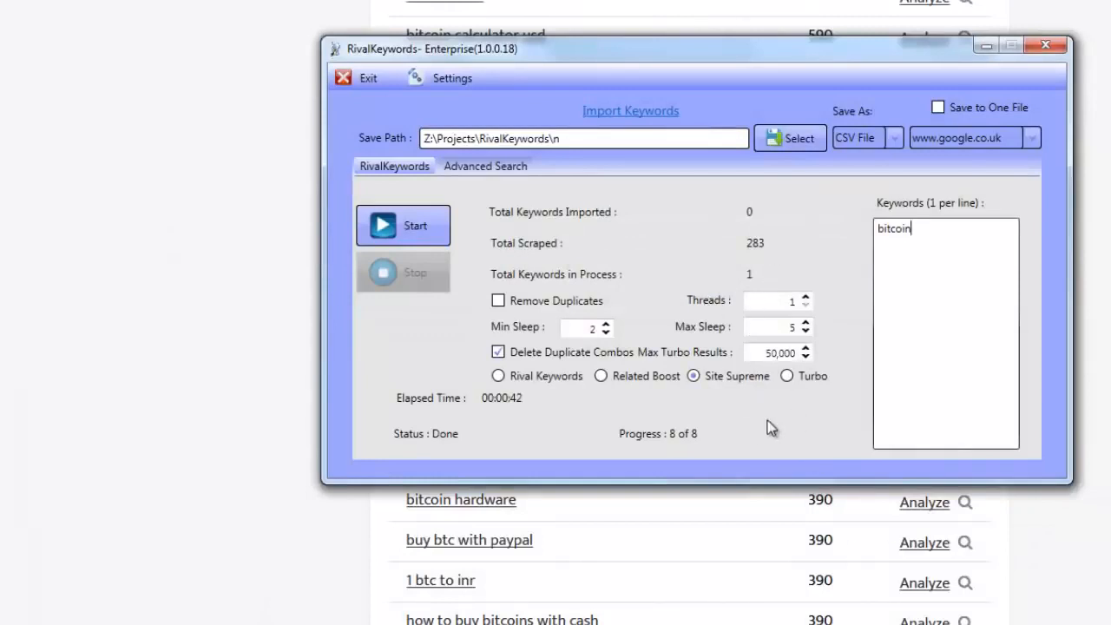
Step: Cycle through the Turbo, Related Boost and Rival Keywords scraping modes in RivalKeywords, and set the mode back to Site Supreme
left_click(788, 375)
left_click(717, 379)
left_click(597, 379)
left_click(530, 377)
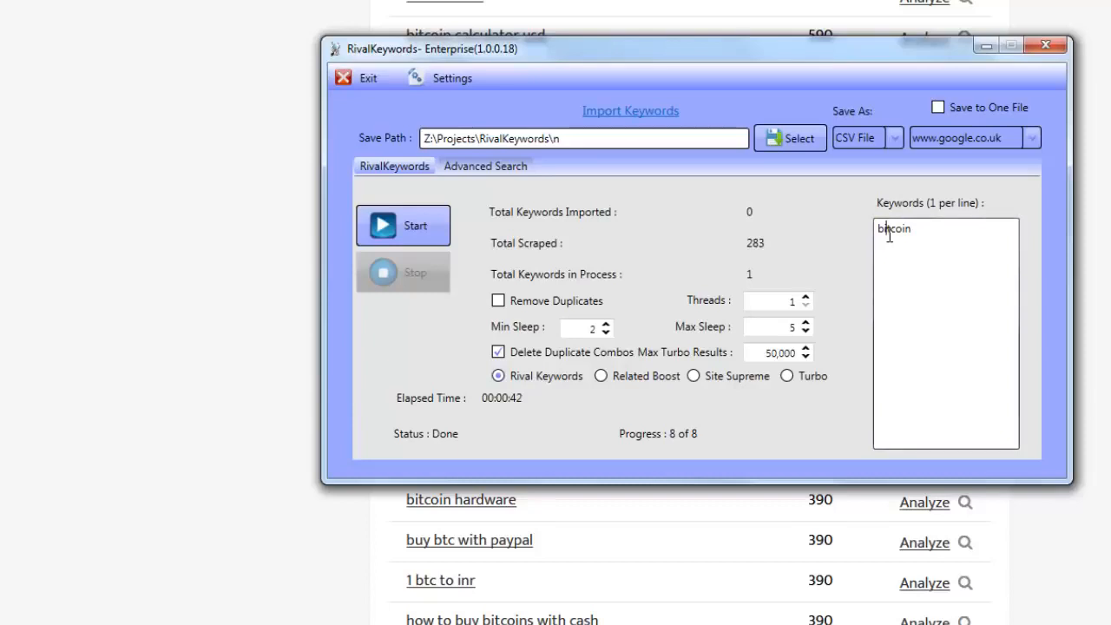
left_click(658, 377)
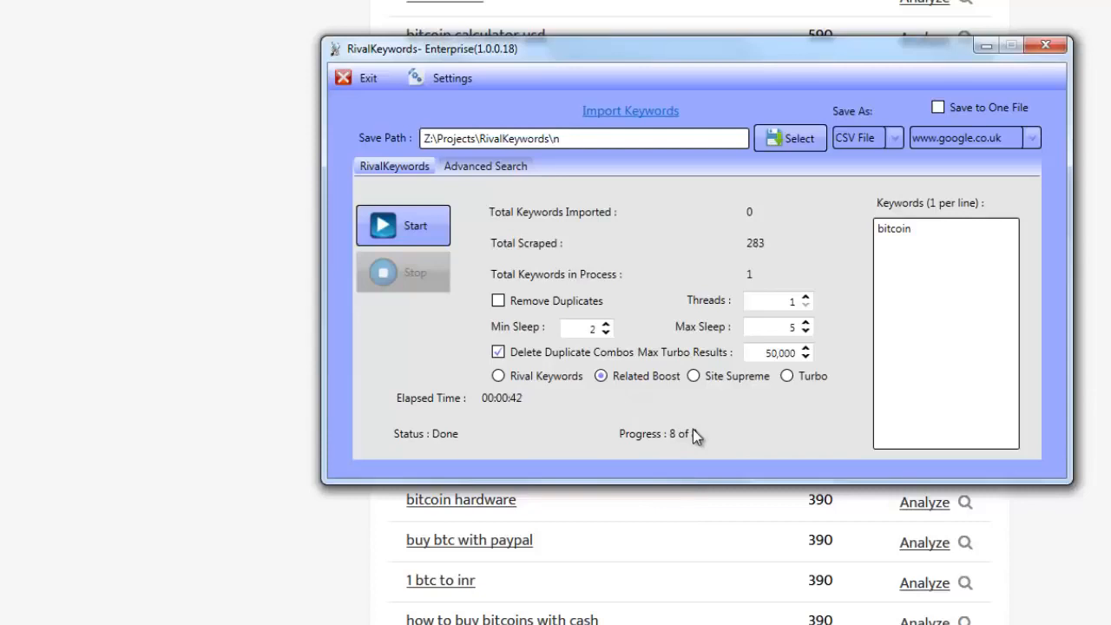
left_click(703, 378)
Step: Switch to the file manager and open the scraped bitcoin results spreadsheet from the RivalKeywords project's n folder
left_click(146, 89)
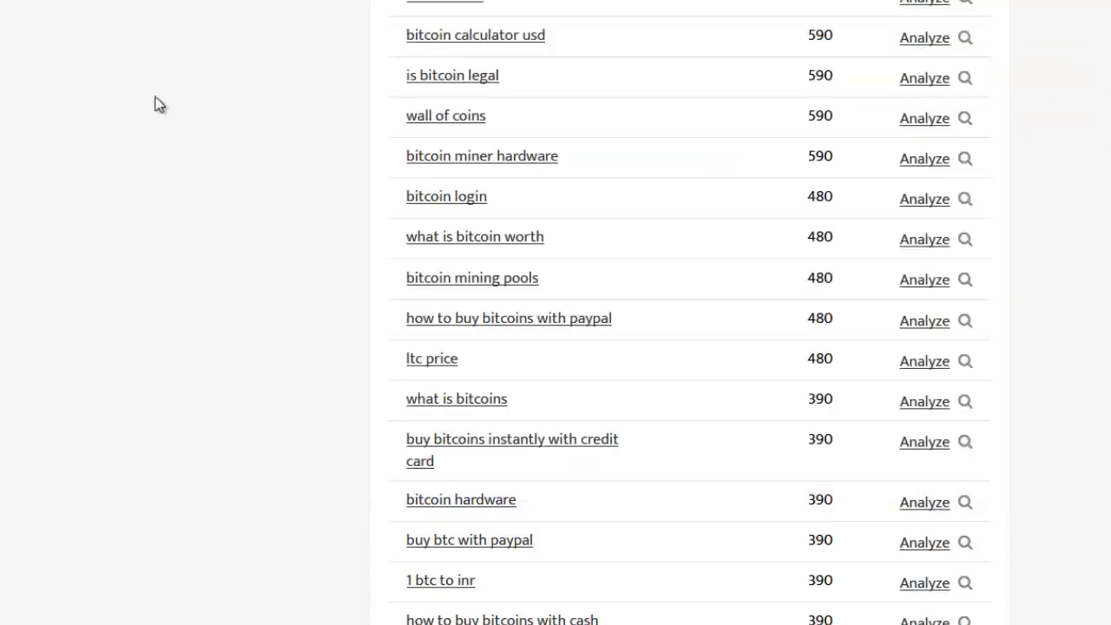
key("alt+Tab")
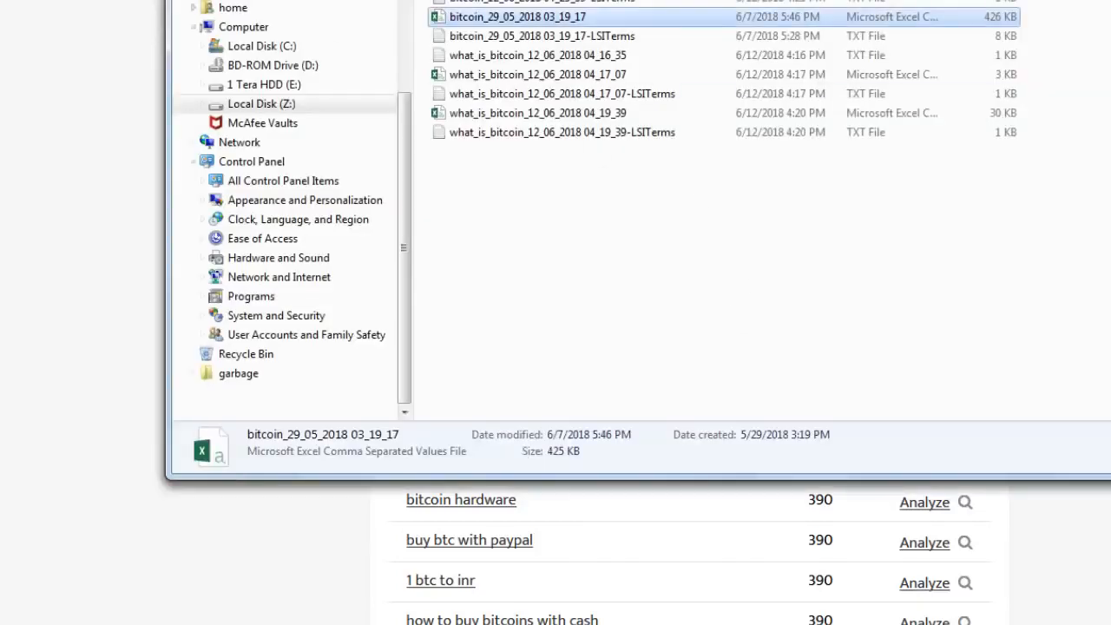
key("alt+Left")
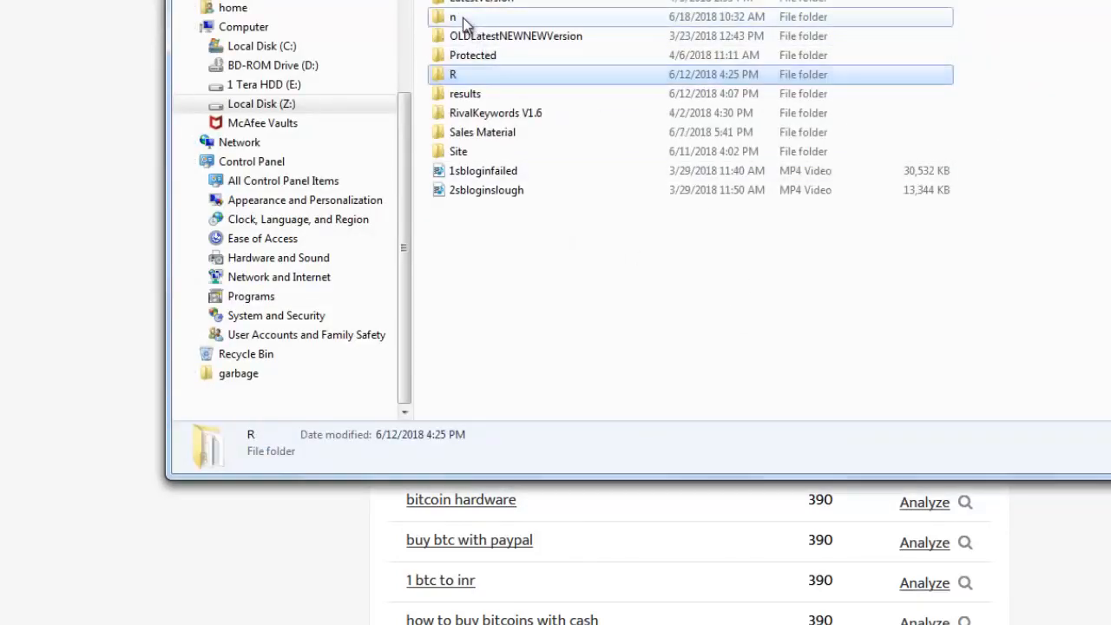
double_click(461, 18)
double_click(521, 3)
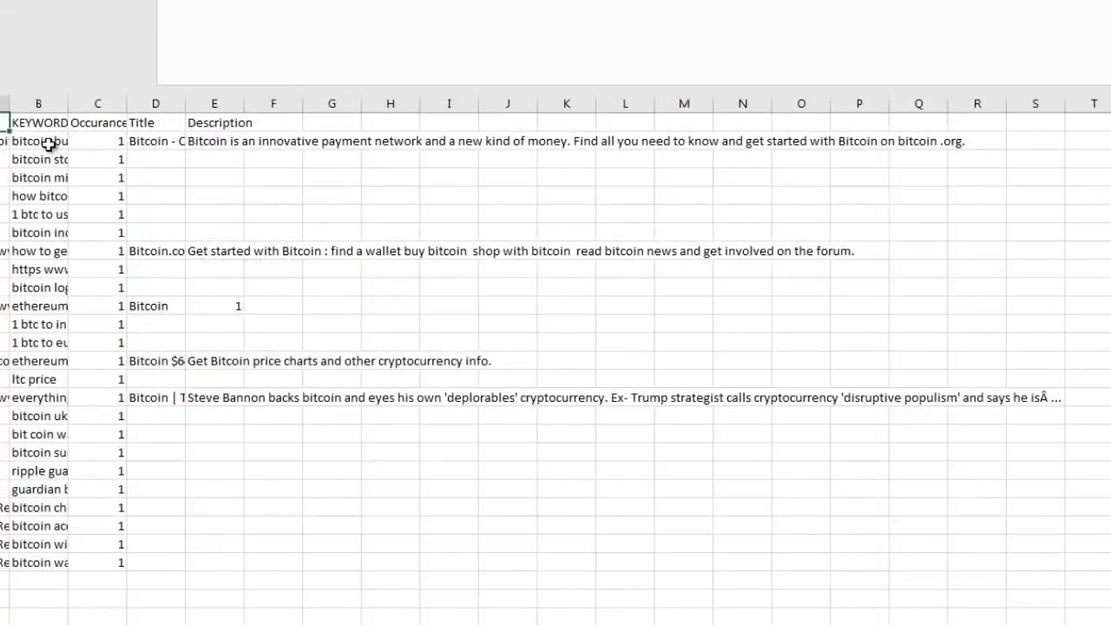
Step: Widen columns A and B to fit the full URLs and keywords
left_click_drag(49, 146, 55, 561)
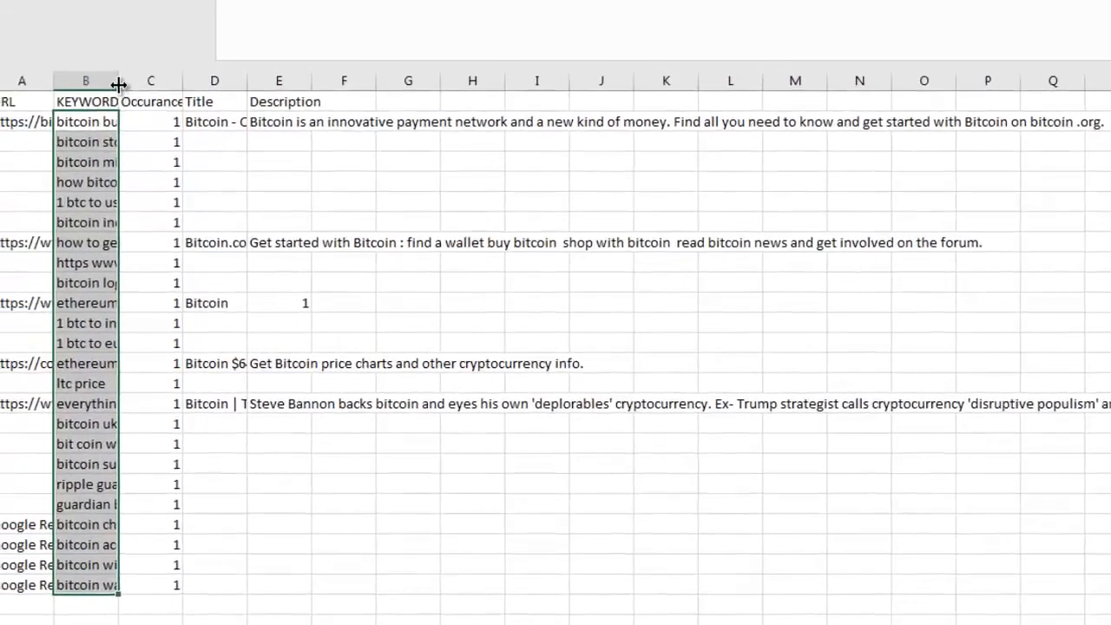
double_click(118, 84)
left_click(132, 141)
left_click_drag(128, 125, 176, 514)
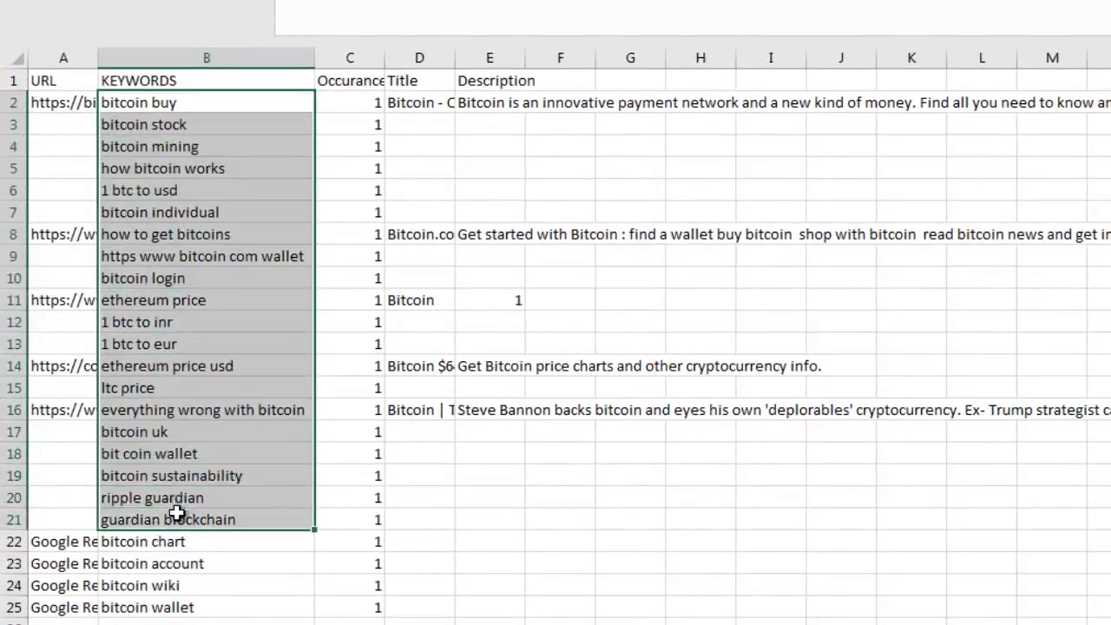
left_click(191, 117)
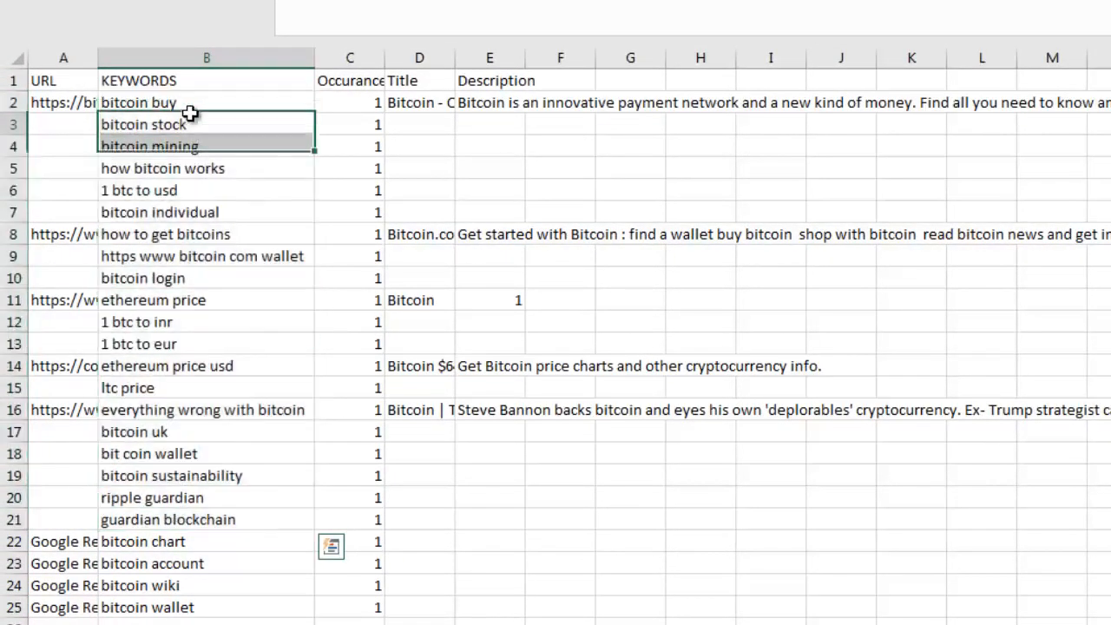
double_click(98, 56)
Step: Examine which keywords belong to each source URL and which come from the Google Related Terms rows
left_click(231, 103)
left_click(243, 253)
left_click(272, 102)
left_click(273, 102)
left_click(241, 235)
left_click(235, 322)
left_click(230, 413)
left_click(434, 104)
left_click_drag(452, 340, 478, 605)
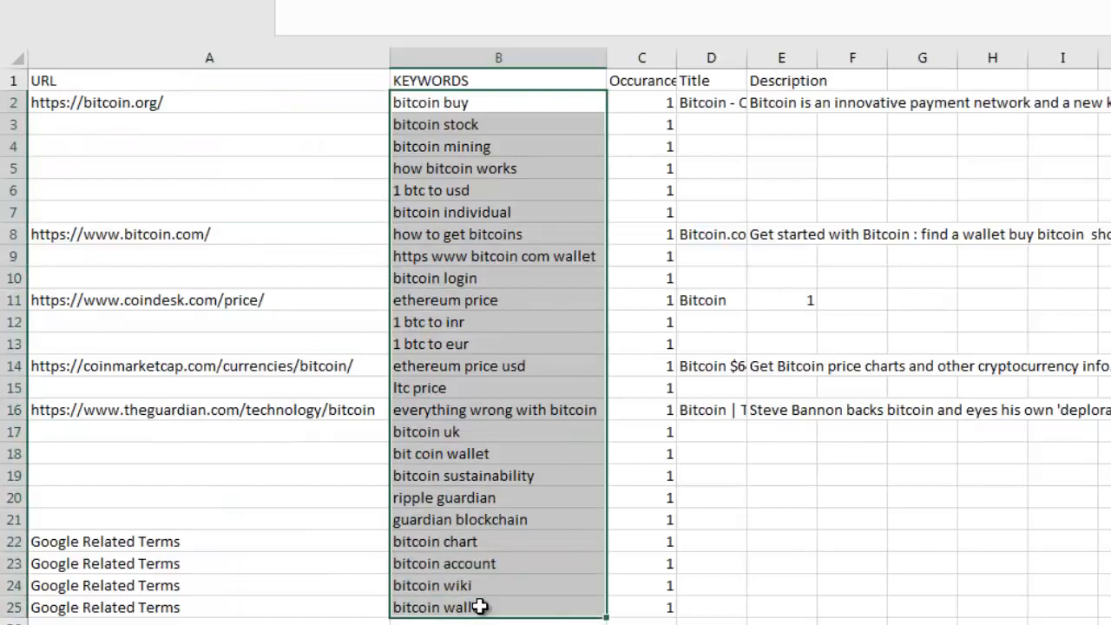
left_click(276, 502)
left_click_drag(184, 542, 474, 615)
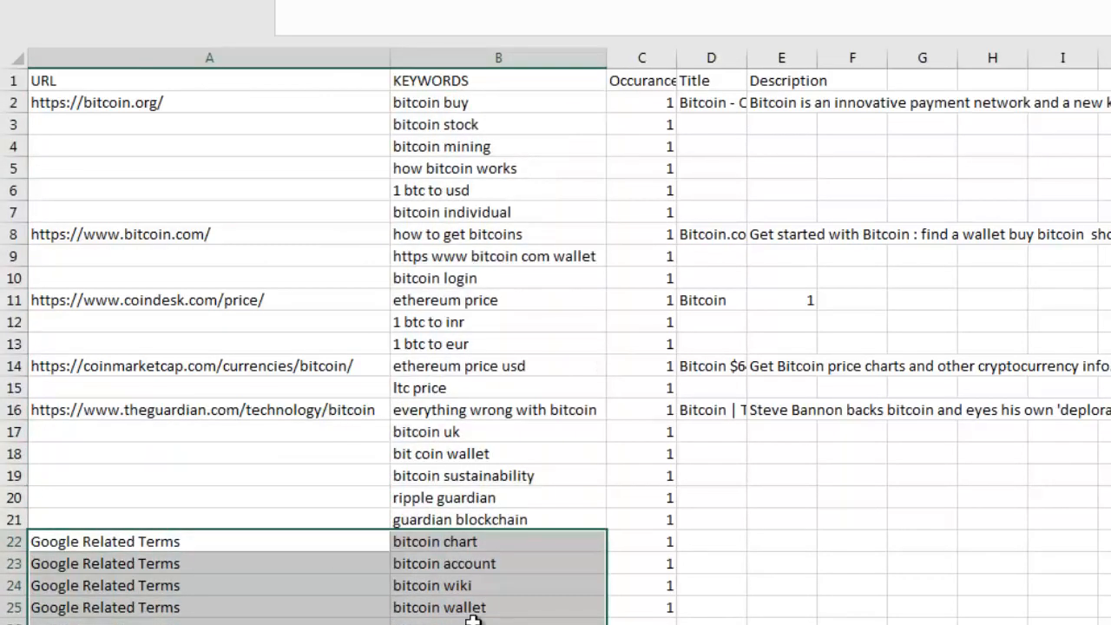
left_click_drag(415, 102, 425, 125)
left_click_drag(439, 209, 459, 513)
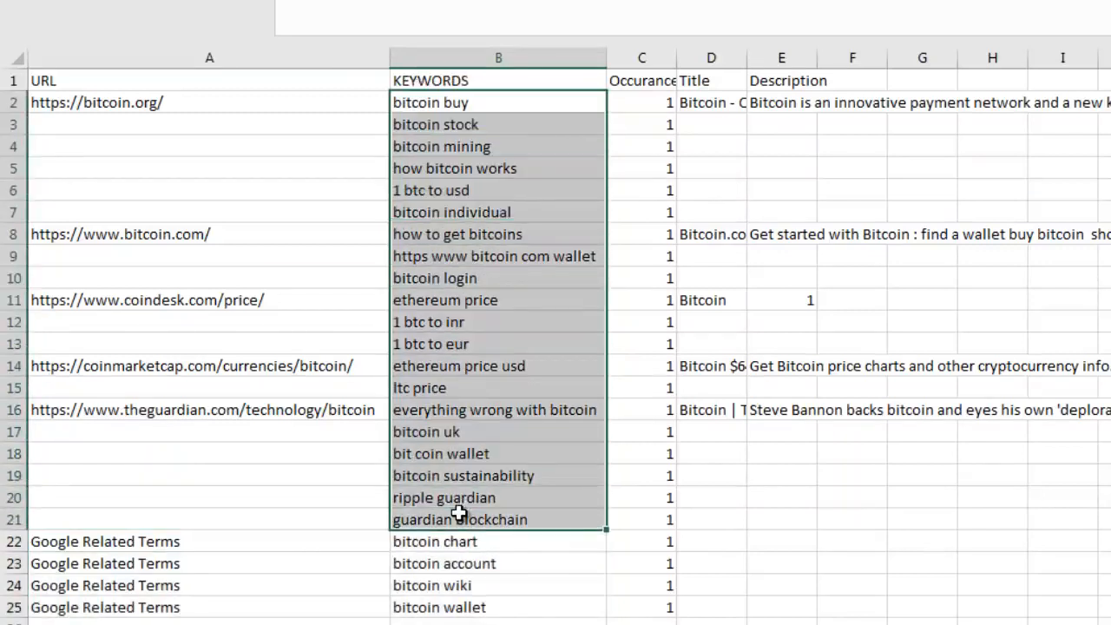
left_click_drag(514, 106, 552, 98)
left_click(644, 105)
left_click(519, 125)
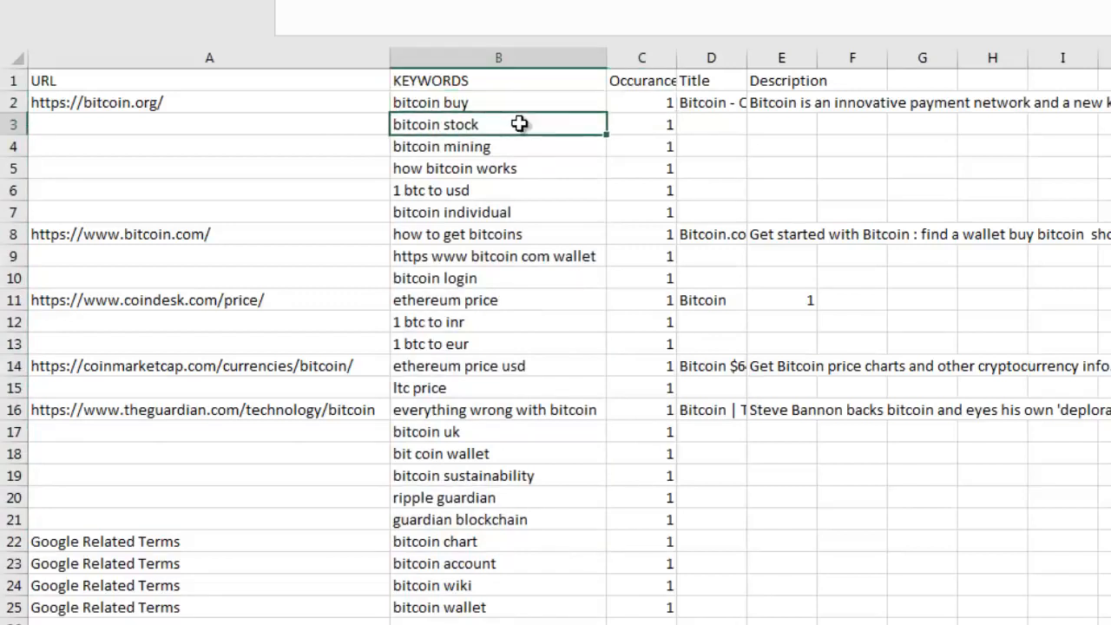
left_click(639, 126)
left_click(558, 145)
left_click(651, 149)
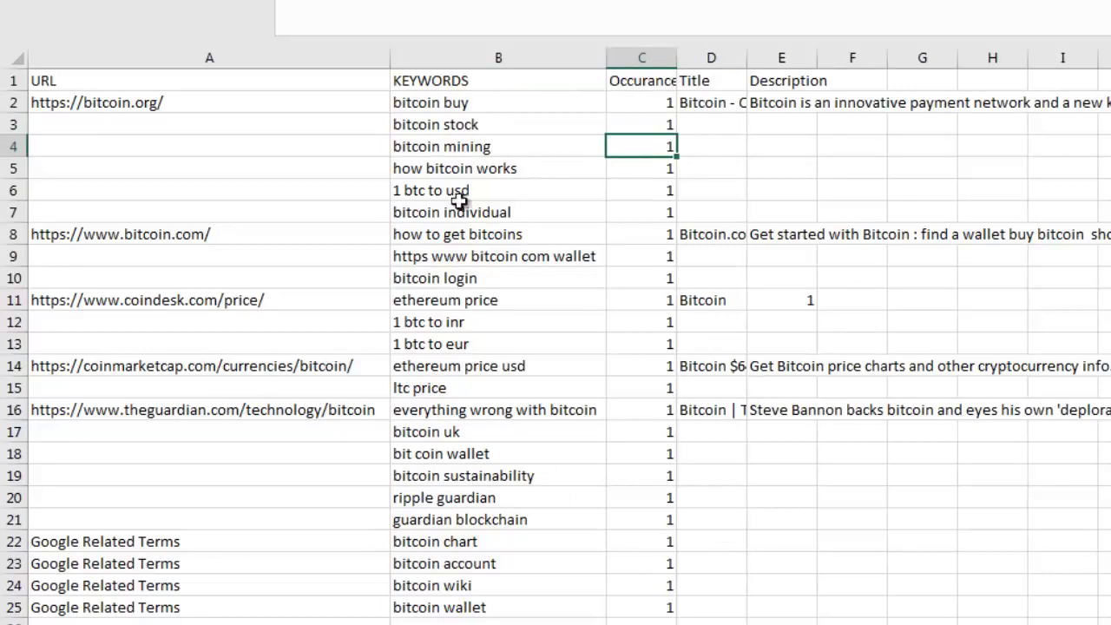
left_click_drag(439, 82, 482, 621)
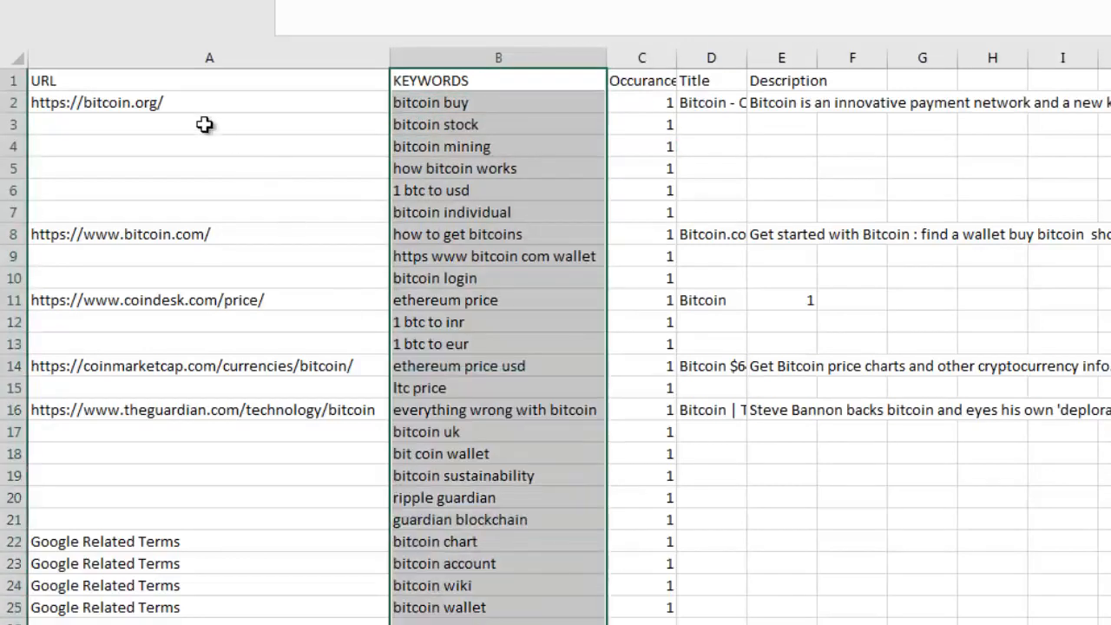
left_click(158, 116)
left_click(427, 104)
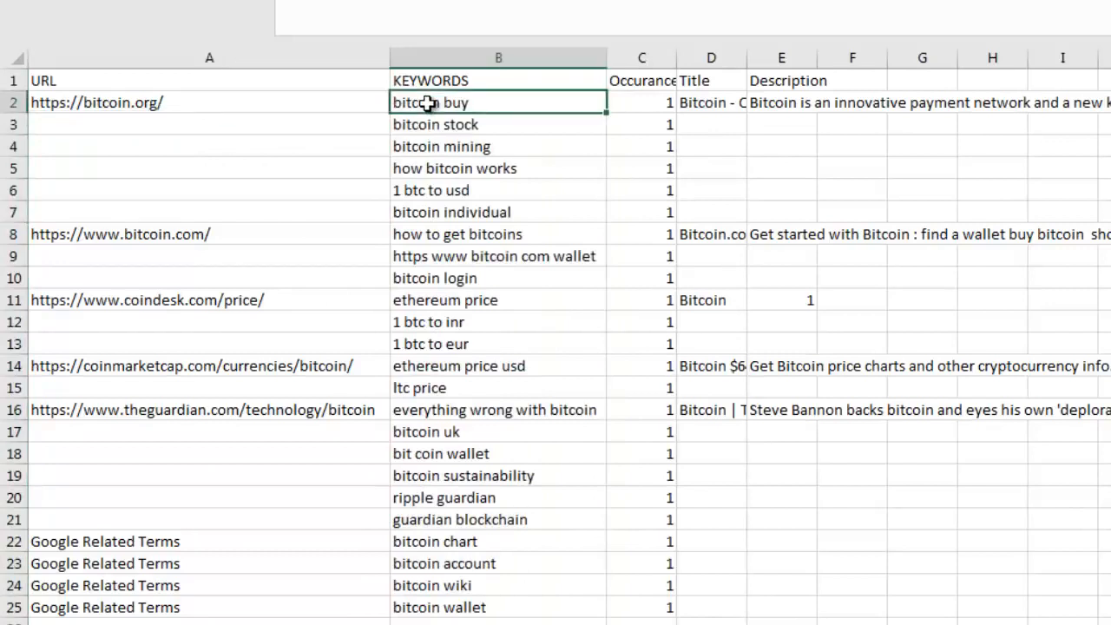
left_click(682, 98)
left_click(578, 126)
key("Down")
key("Down")
key("Down")
left_click(847, 548)
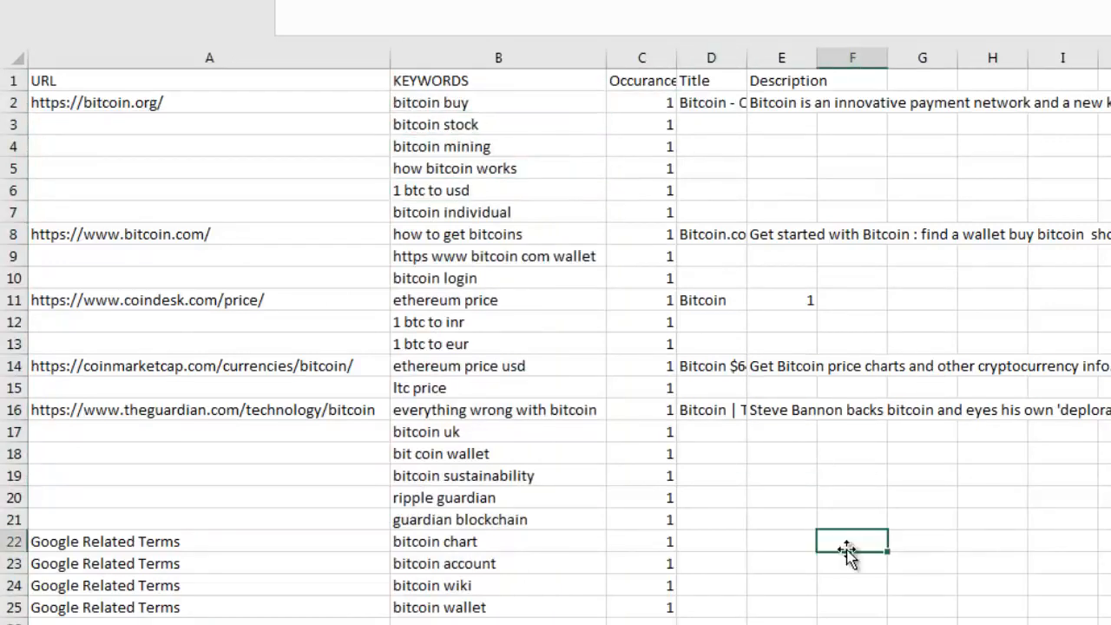
Step: Switch to RivalKeywords, select Turbo mode, set it back to Site Supreme, and return to the results spreadsheet
key("alt+Tab")
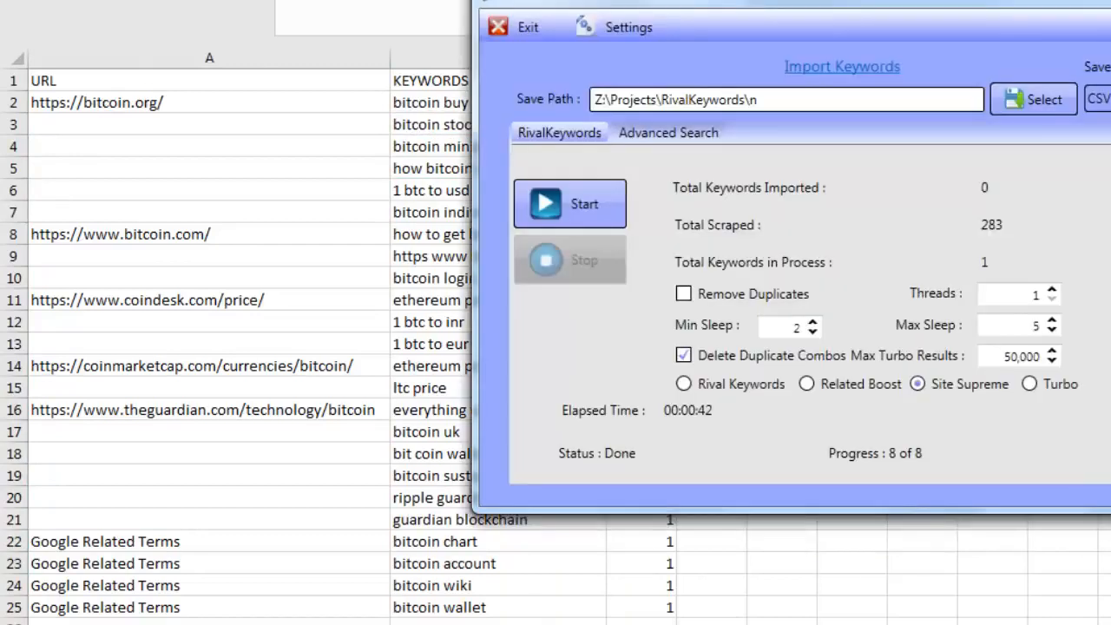
left_click(1033, 387)
left_click(934, 387)
key("alt+Tab")
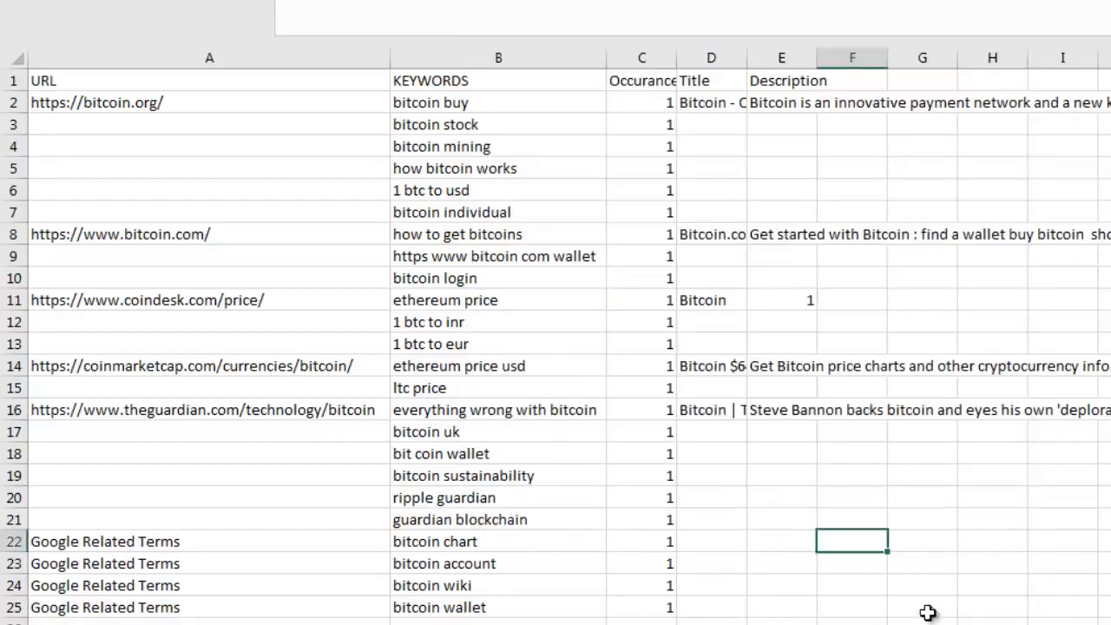
Step: Examine the Google Related Terms entries in rows 22 to 25 and the first keyword, bitcoin buy
left_click(130, 543)
left_click_drag(130, 543, 136, 609)
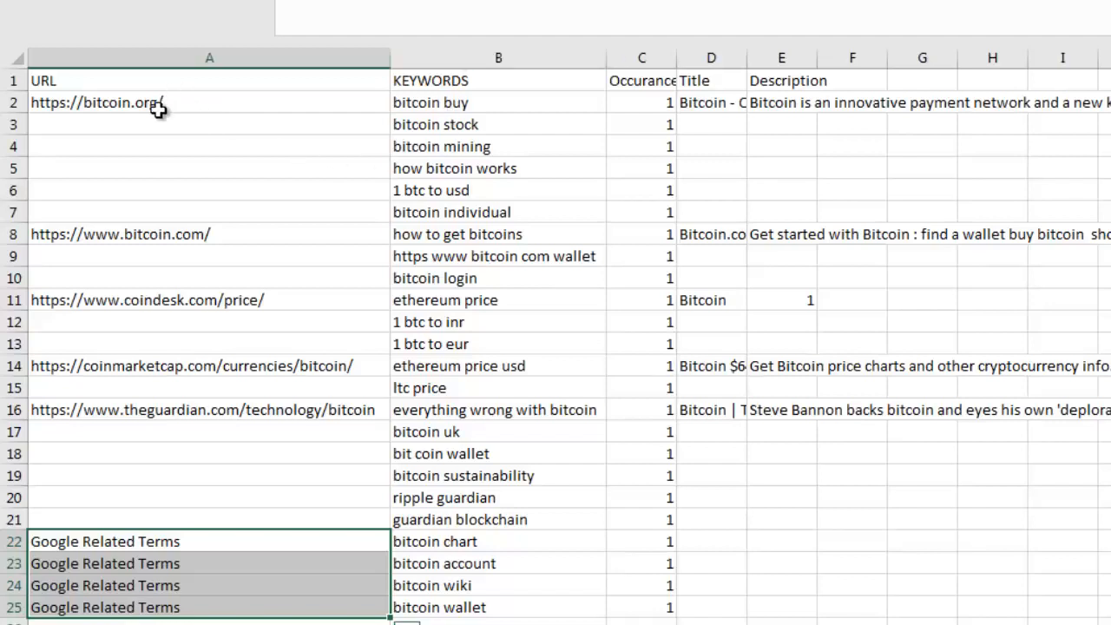
left_click(511, 100)
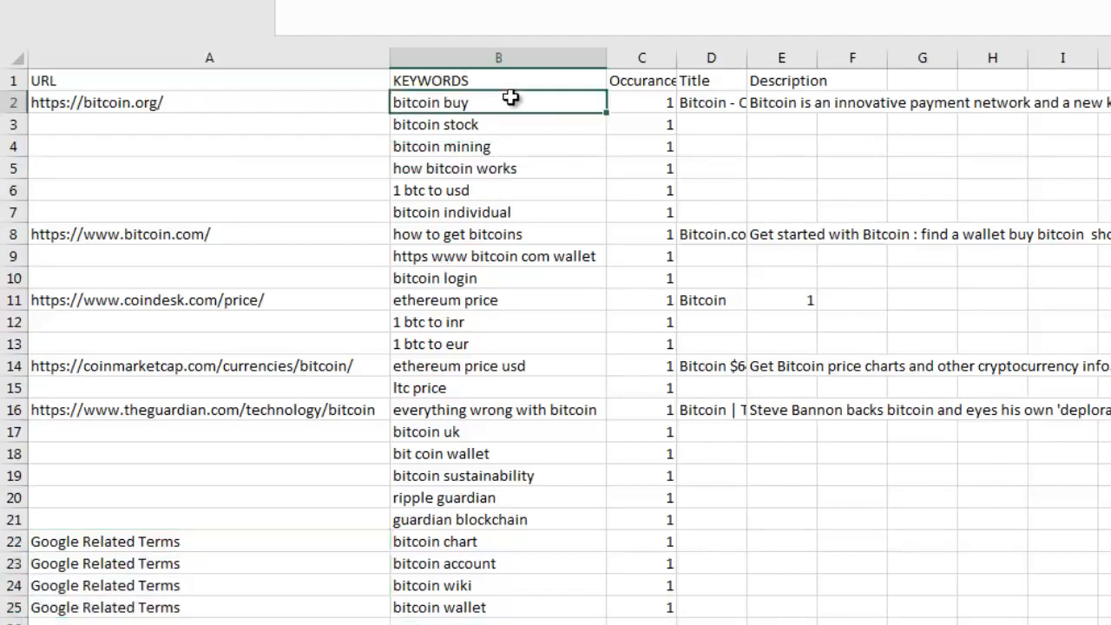
Step: Check the Max Turbo Results limit in RivalKeywords, close the results spreadsheet, and return to RivalKeywords
left_click(734, 101)
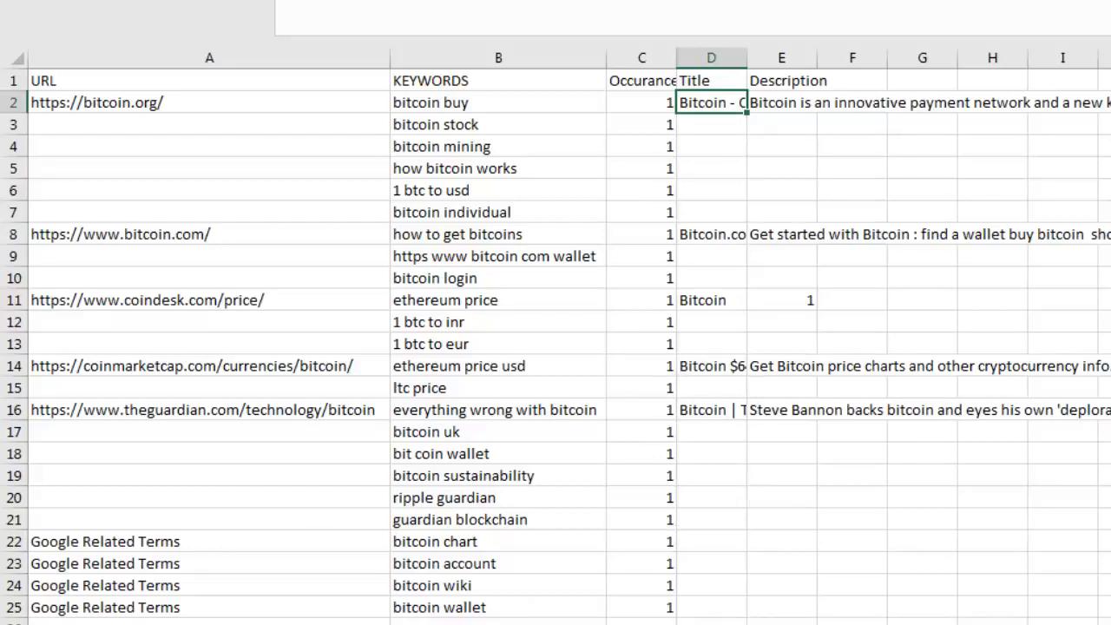
key("alt+Tab")
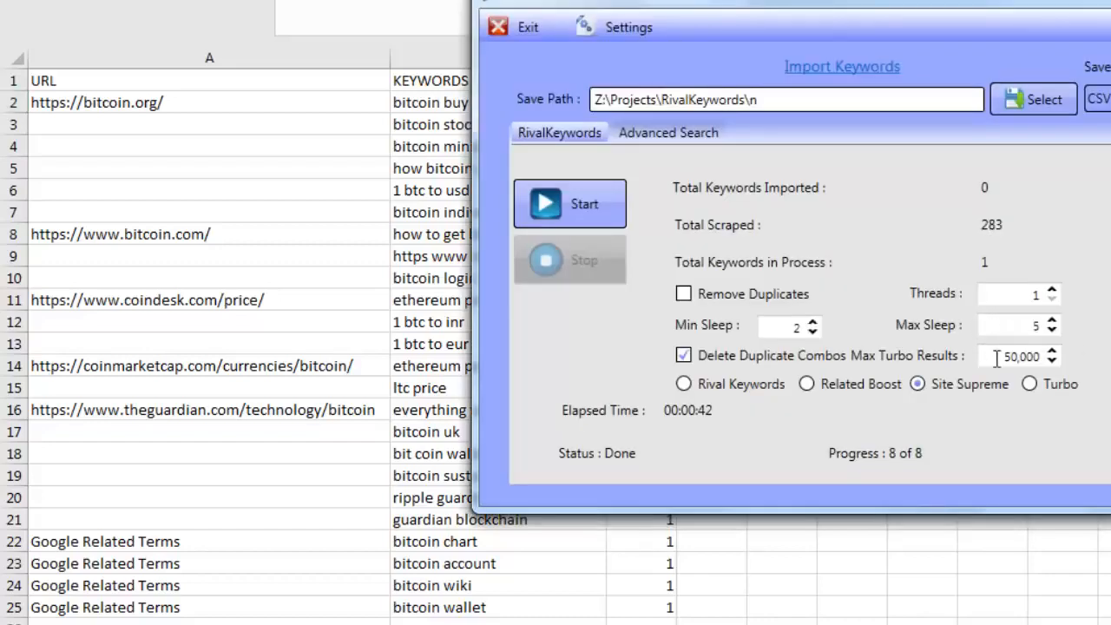
double_click(1000, 359)
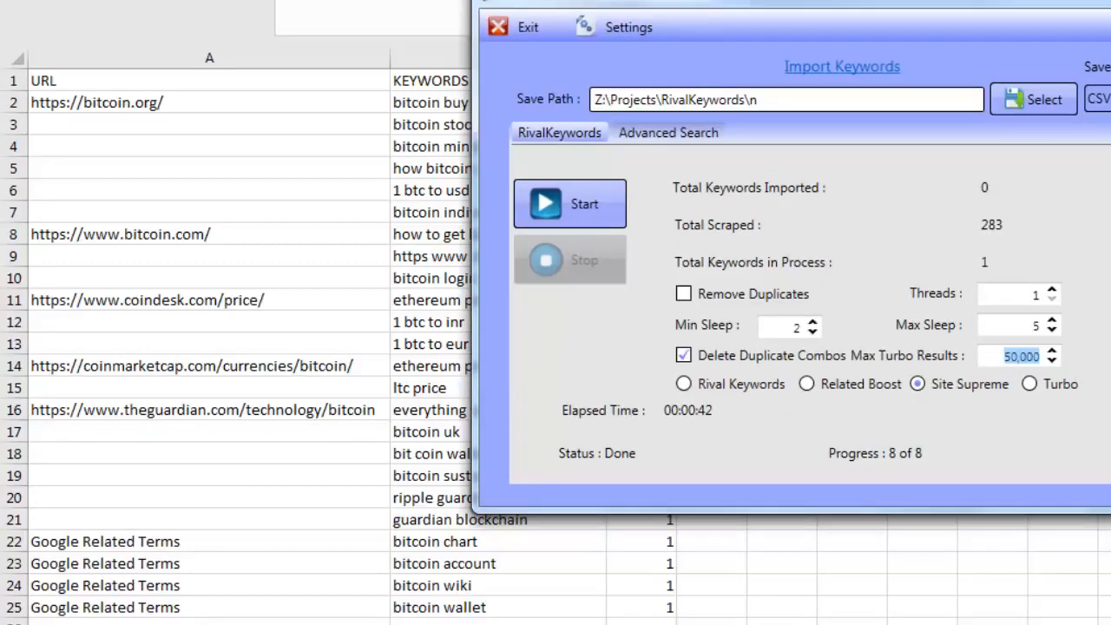
key("alt+Tab")
key("alt+F4")
left_click(919, 281)
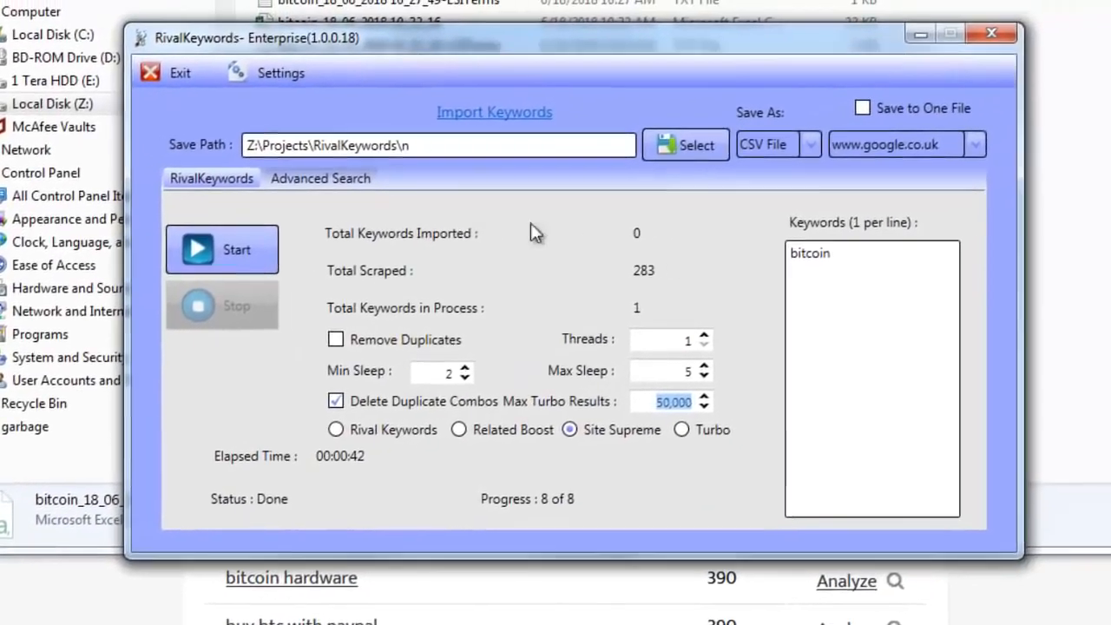
Step: Open the Advanced Search settings, review the search parameters, and deselect all of them
left_click(321, 176)
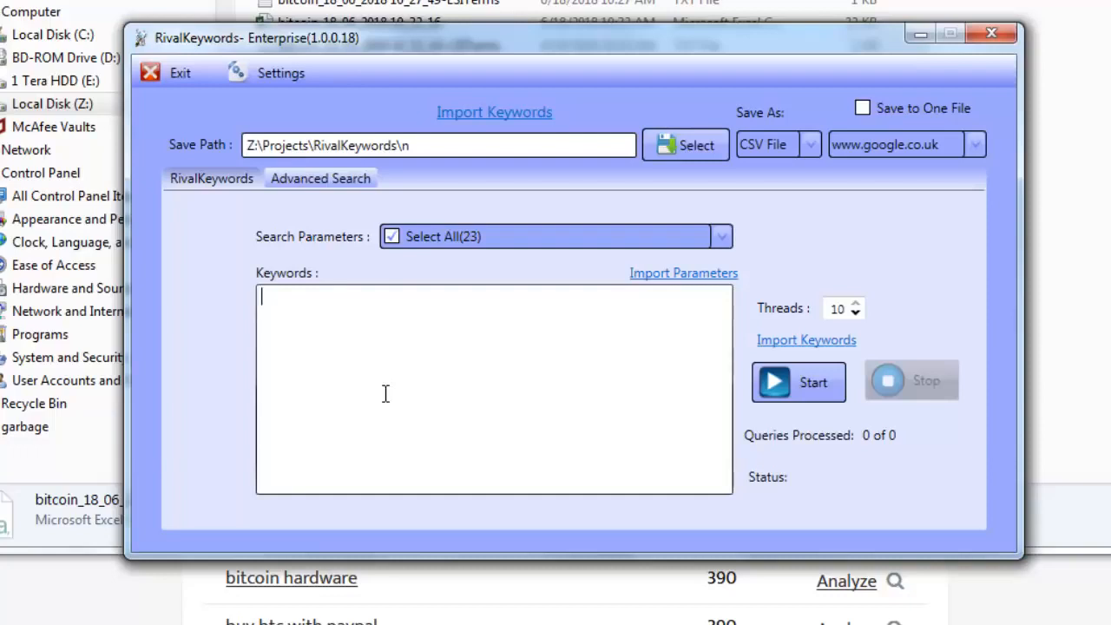
left_click(624, 232)
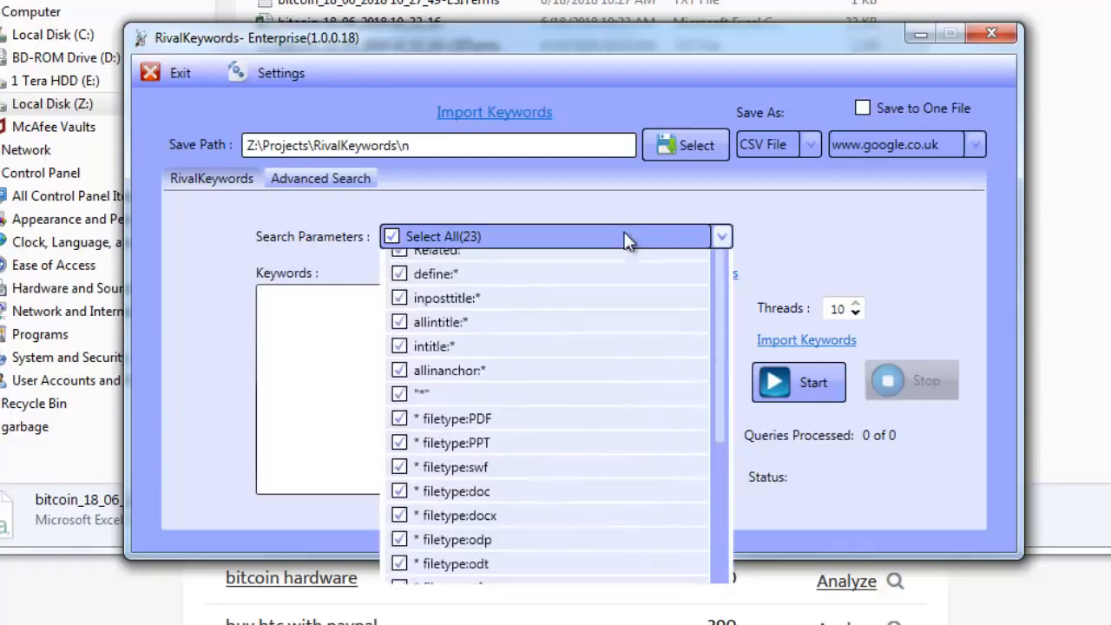
scroll(468, 519, "down", 3)
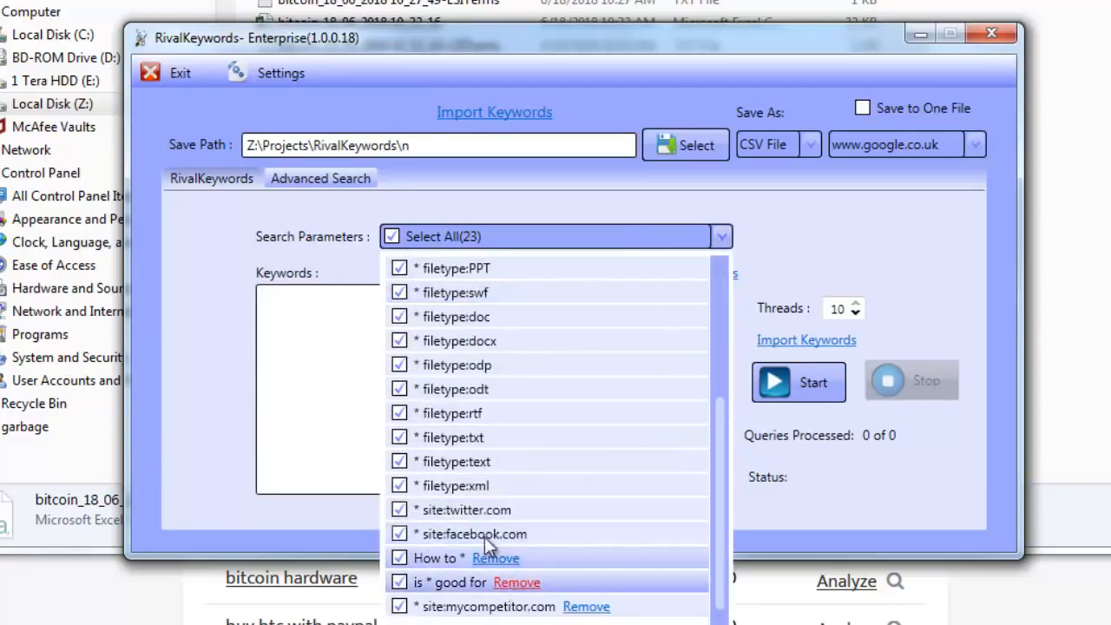
scroll(453, 440, "up", 3)
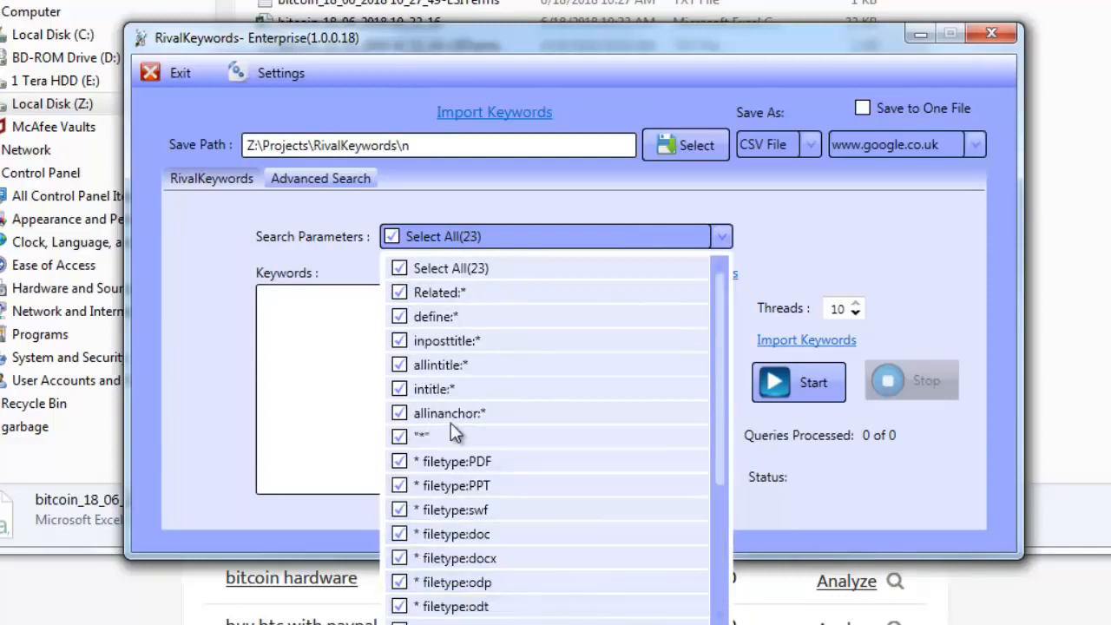
left_click(404, 269)
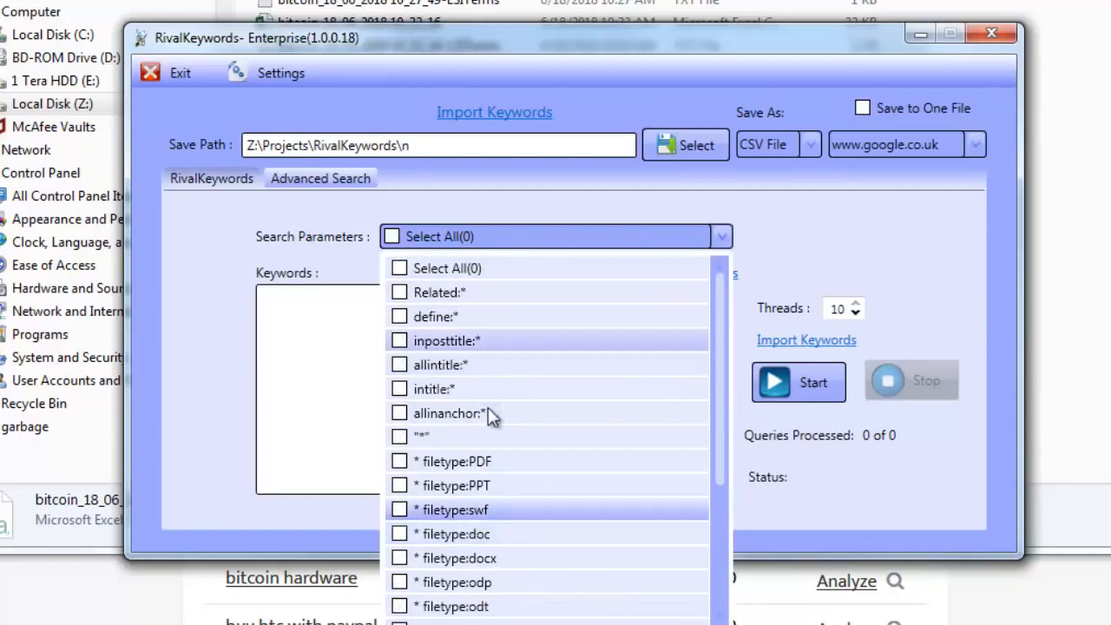
scroll(486, 415, "down", 3)
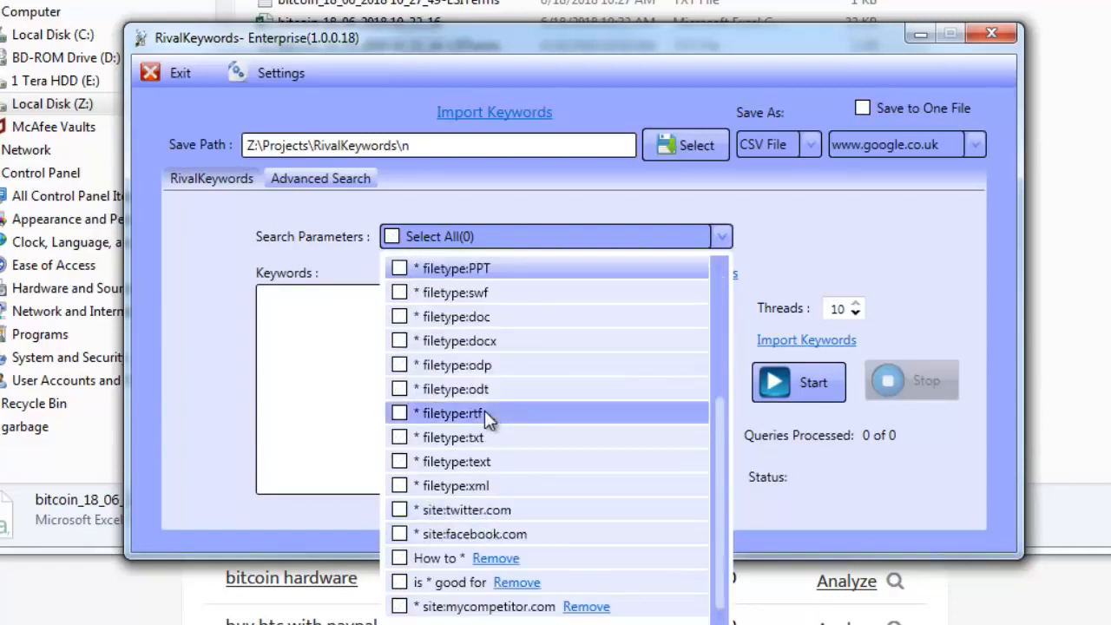
left_click(873, 202)
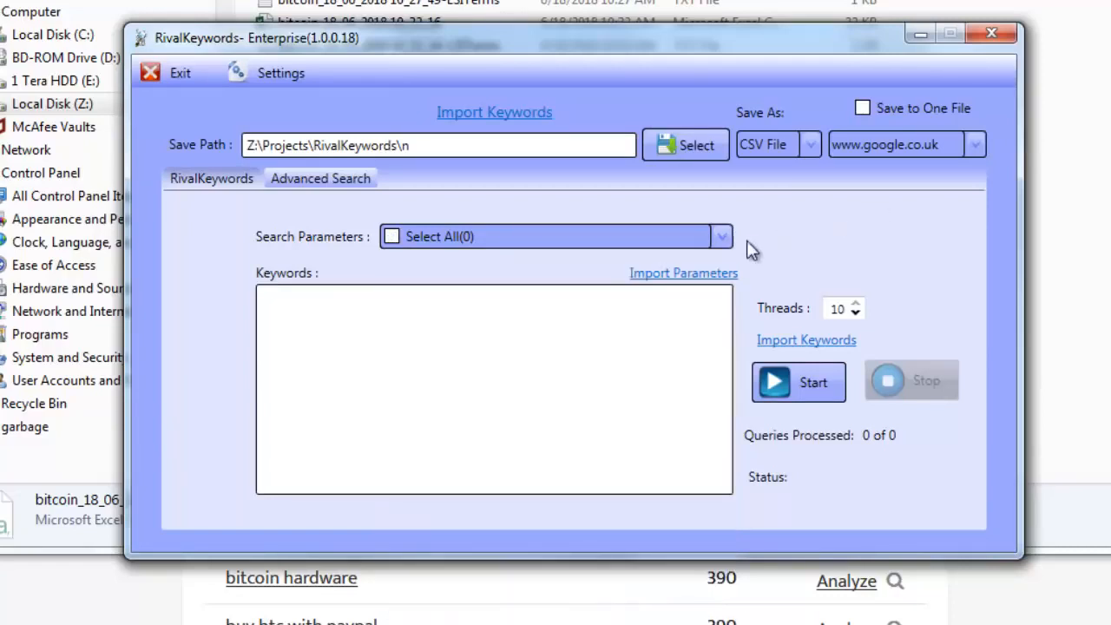
left_click(664, 274)
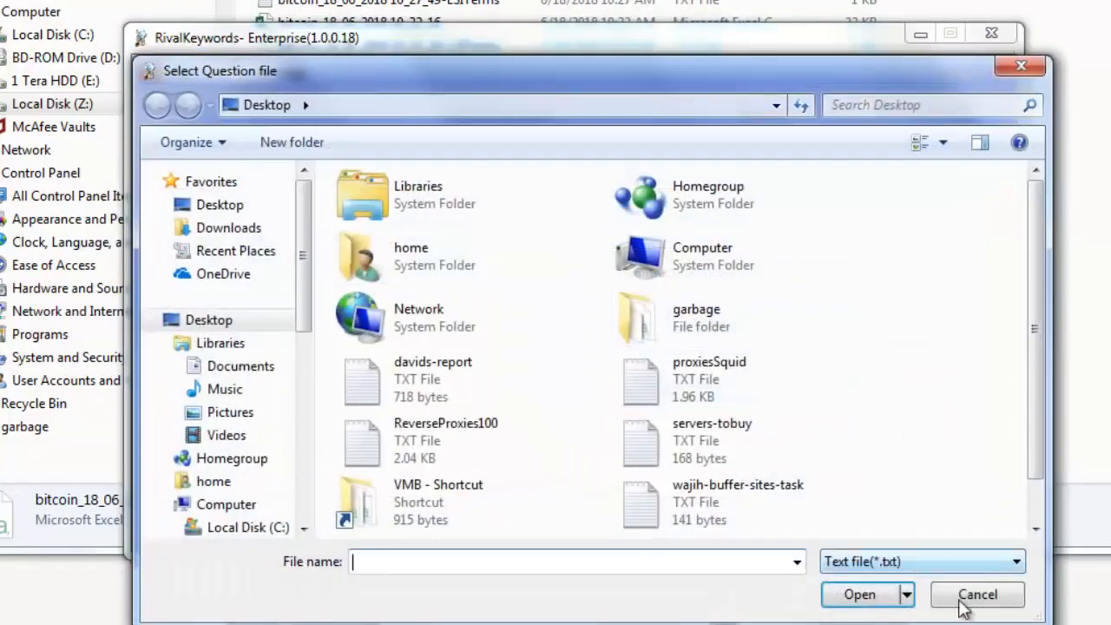
double_click(745, 497)
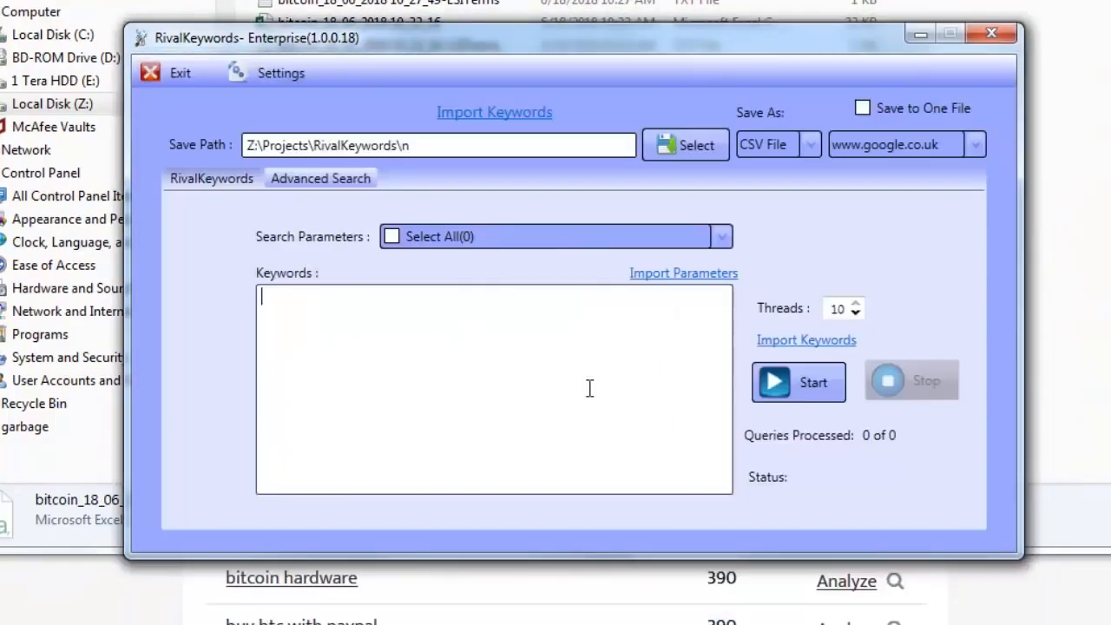
left_click(680, 244)
left_click(777, 226)
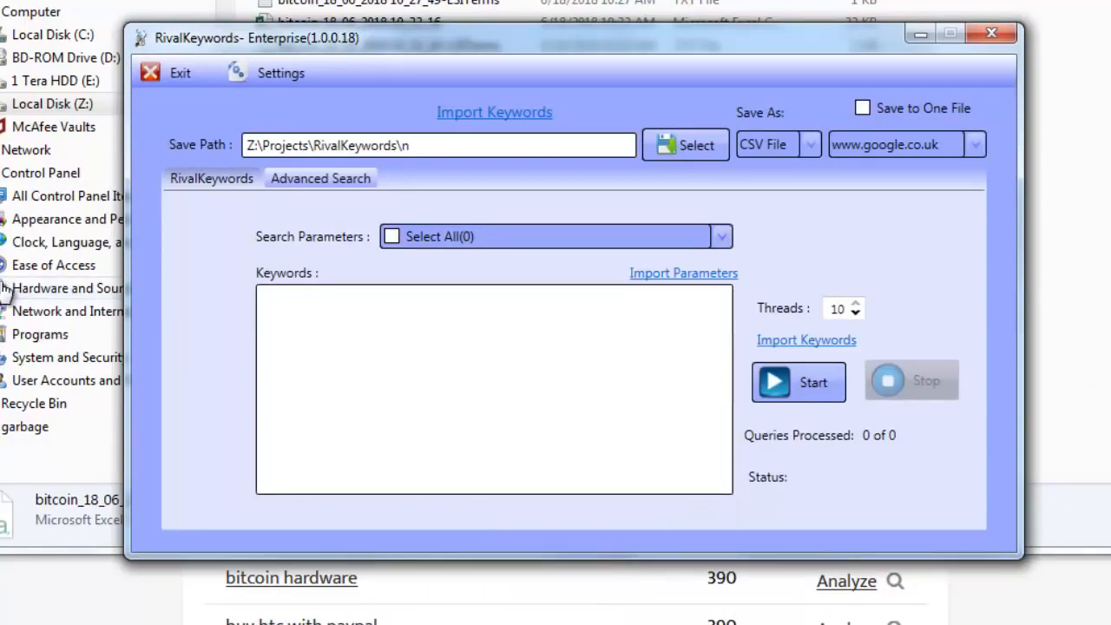
Step: Select only the * site:facebook.com search parameter for the advanced search
left_click(721, 237)
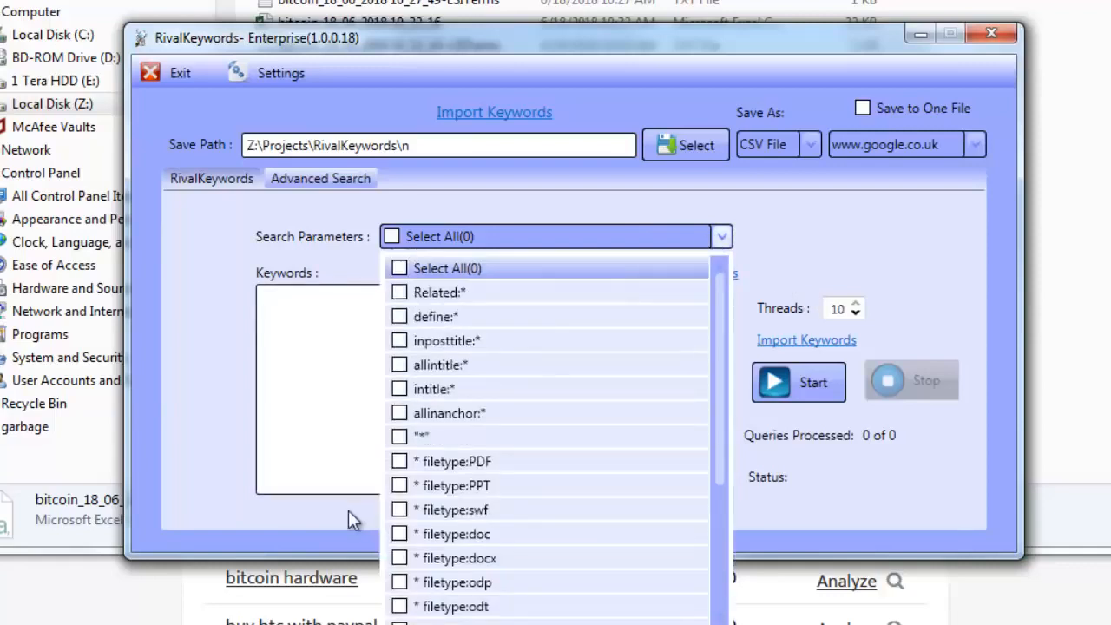
scroll(529, 499, "down", 3)
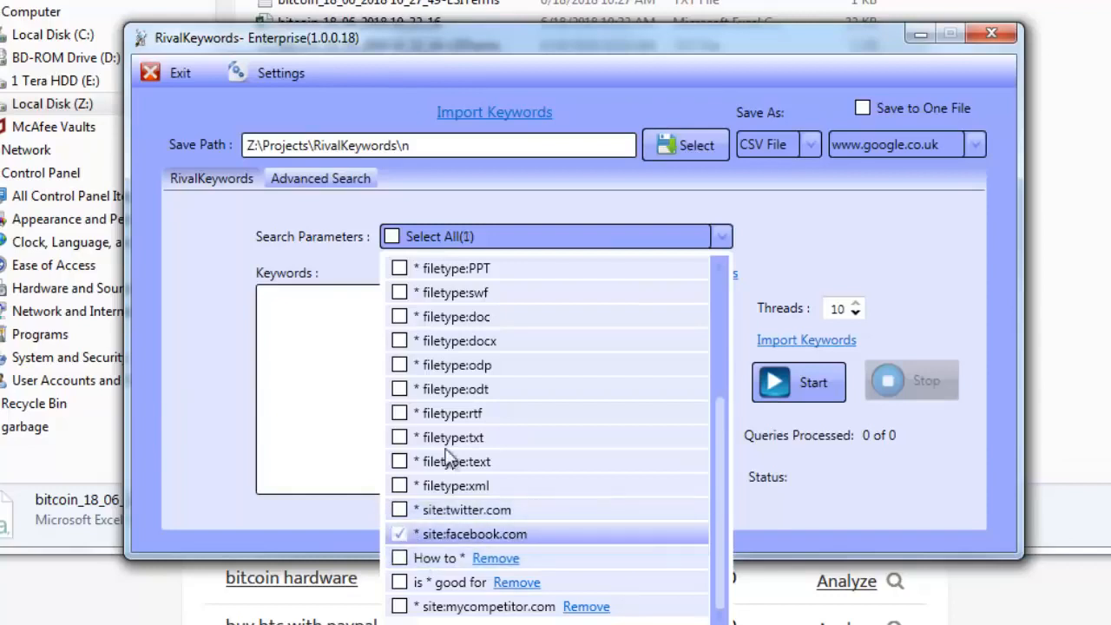
scroll(551, 504, "up", 3)
left_click(319, 357)
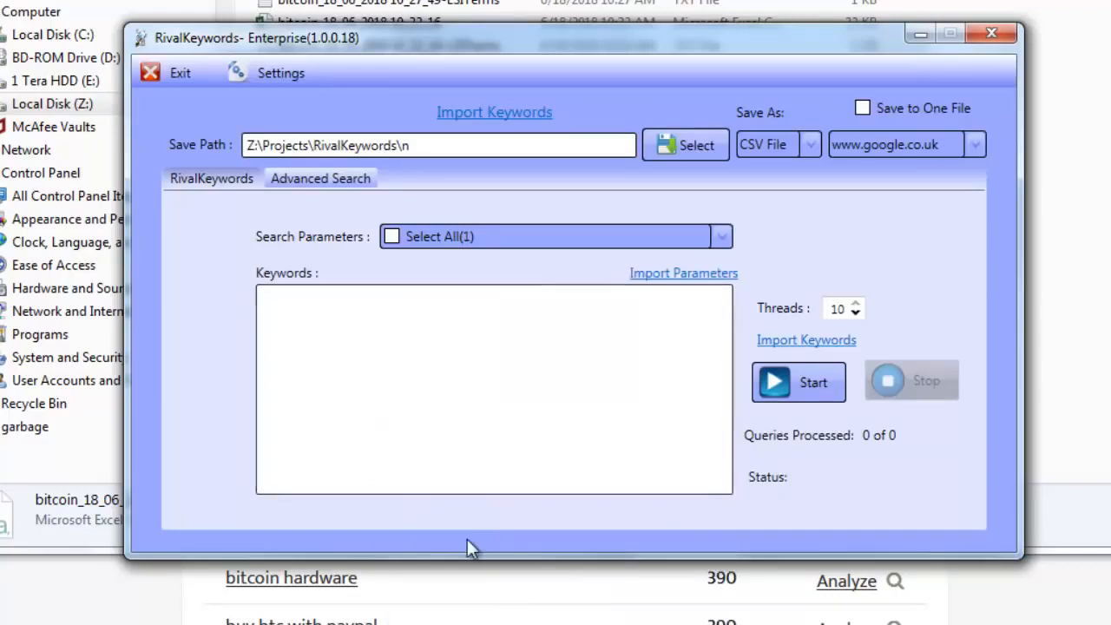
Step: Enter bitcoin as the advanced search keyword, recheck the selected parameter, and start the search
left_click(440, 346)
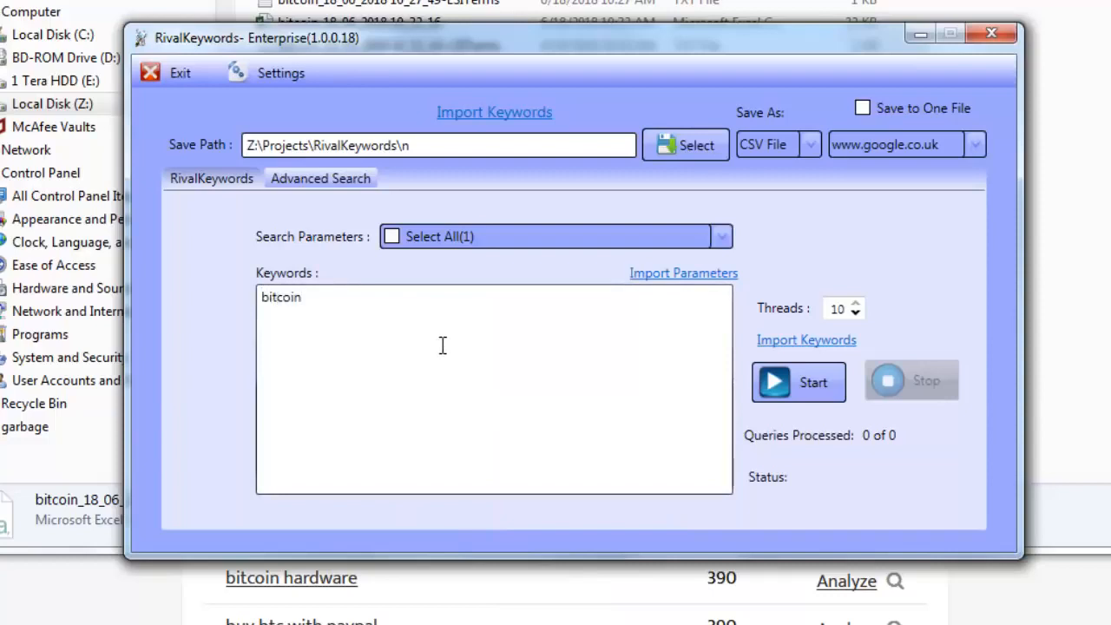
left_click(685, 237)
scroll(467, 512, "down", 3)
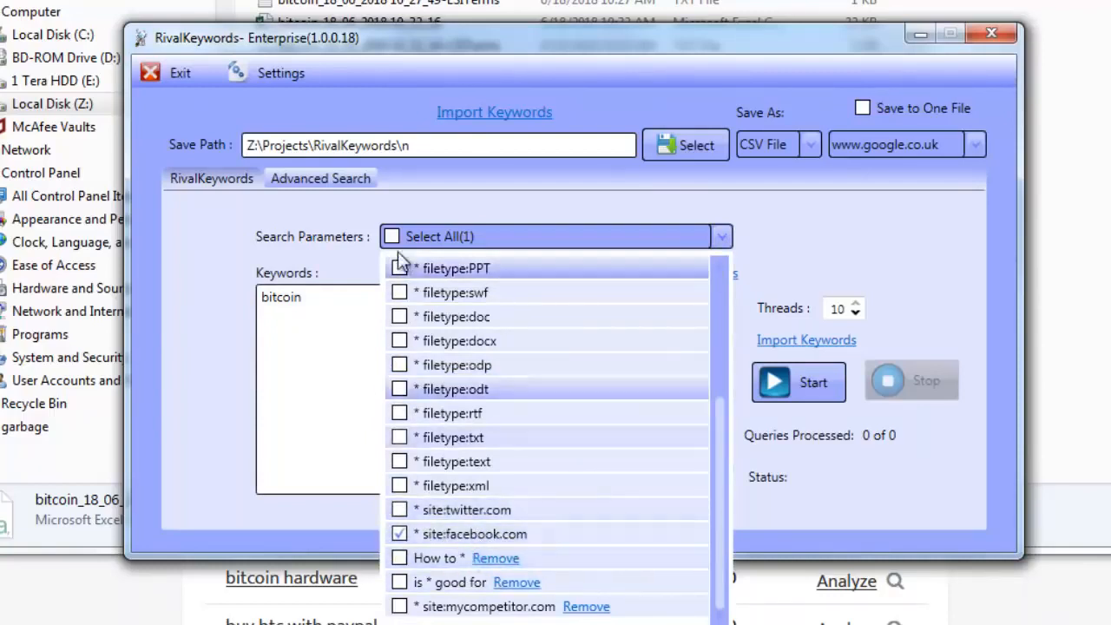
left_click(341, 466)
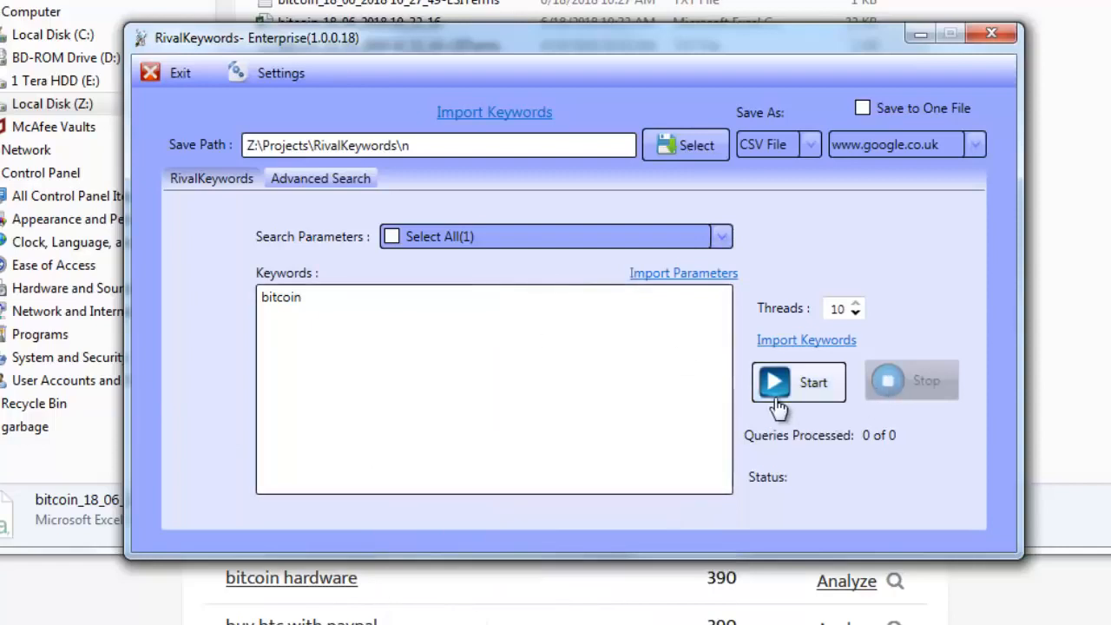
left_click(813, 383)
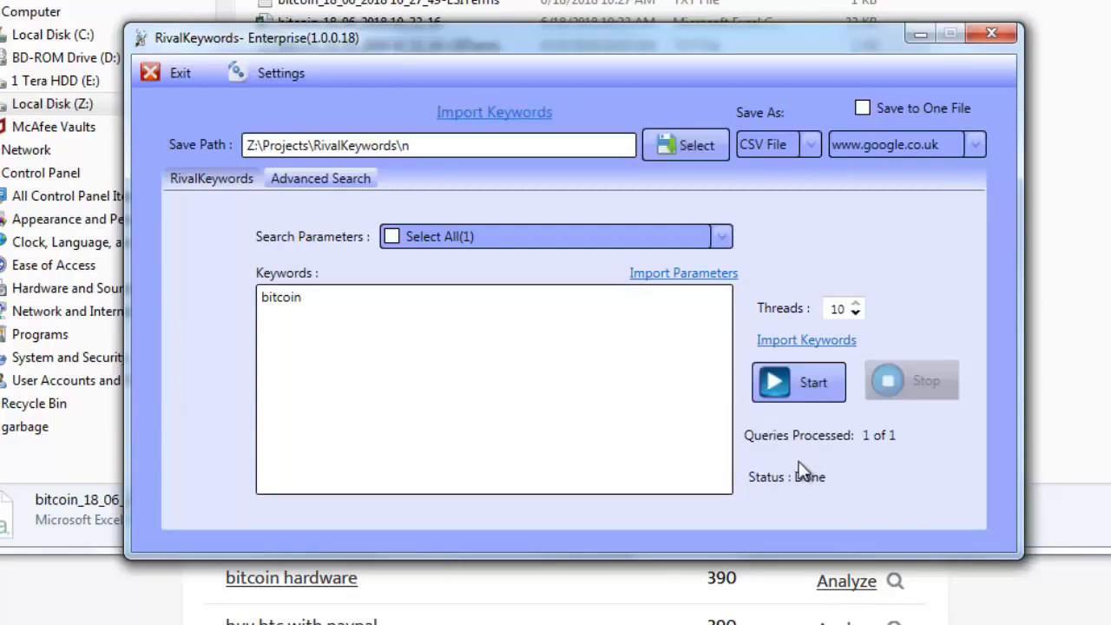
Step: Sort the output folder by date modified, newest first, and open the CSV file bitcoin_18_06_2018 10_47_18
left_click(555, 237)
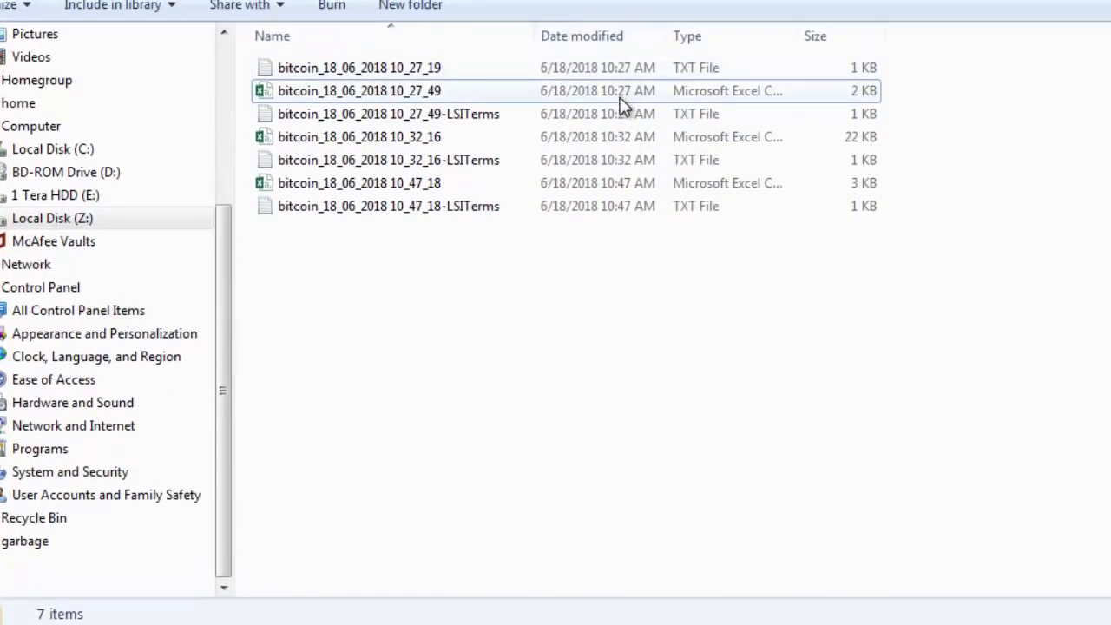
left_click(601, 36)
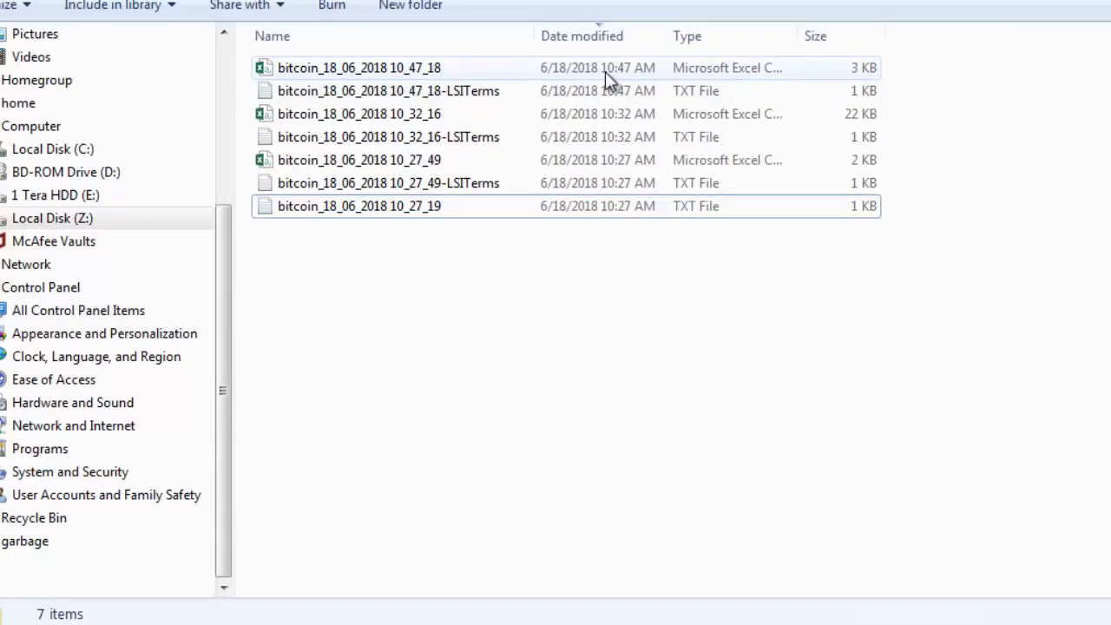
double_click(605, 71)
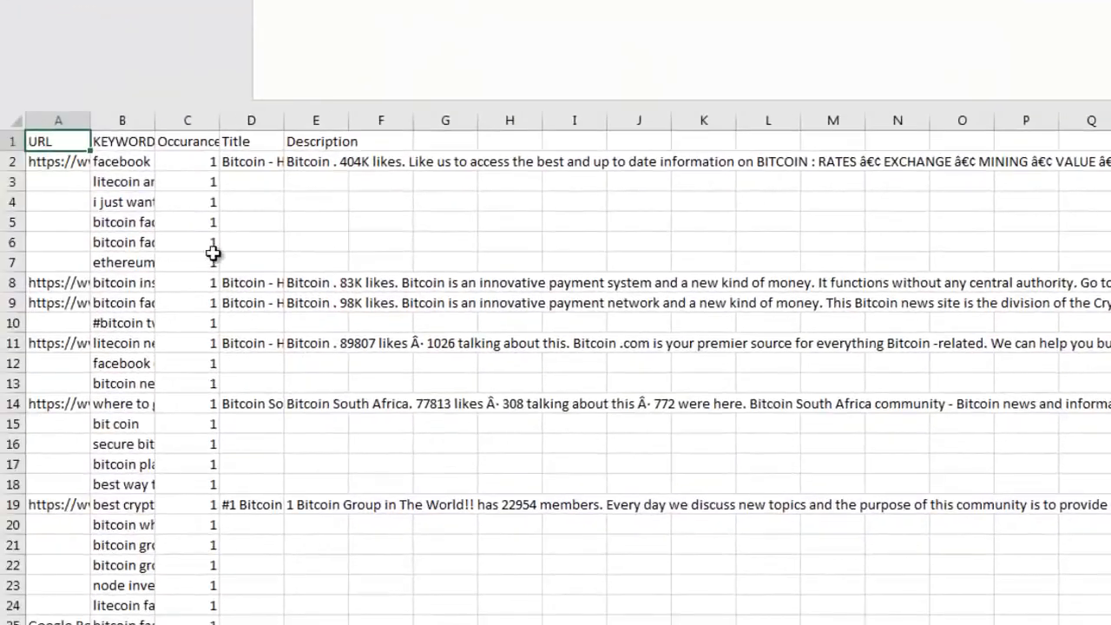
Step: Fit the URL column to its contents and review the Facebook source URLs
double_click(90, 117)
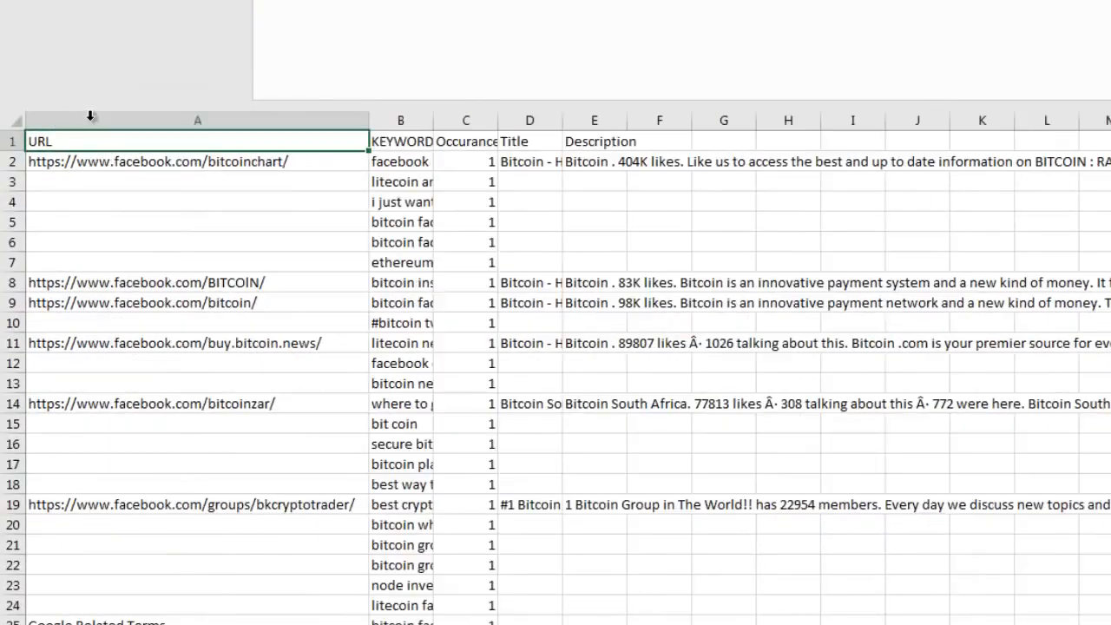
left_click_drag(174, 160, 203, 508)
left_click(203, 508)
left_click(240, 596)
left_click(222, 160)
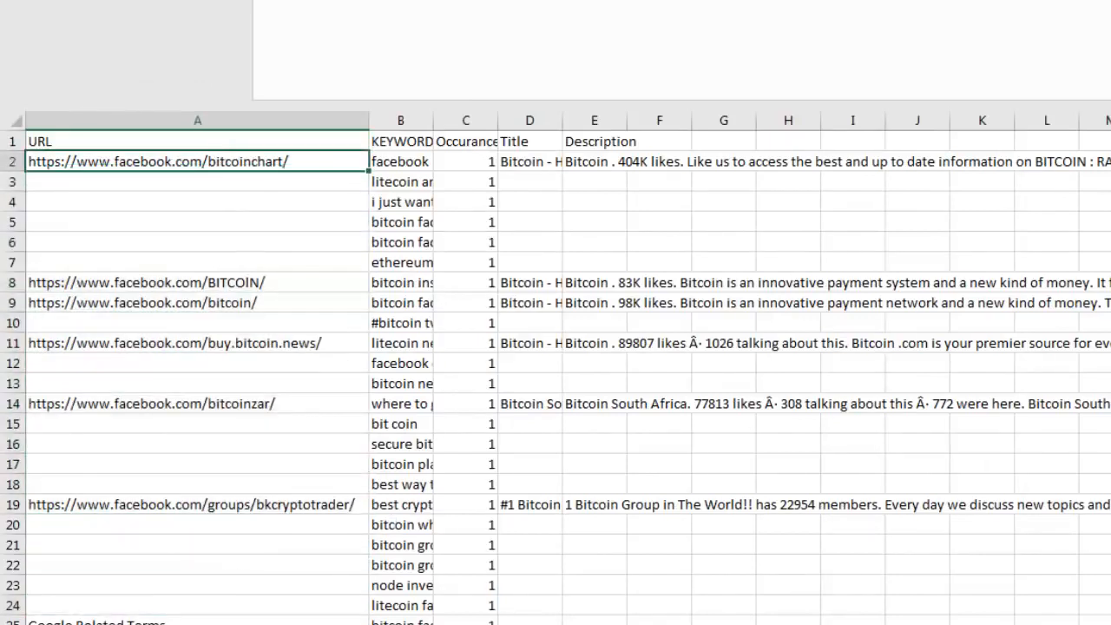
Step: Recheck the selected search parameter in RivalKeywords, return to the spreadsheet, and fit the KEYWORDS column to its contents
key("alt+Tab")
left_click(983, 243)
scroll(907, 492, "down", 3)
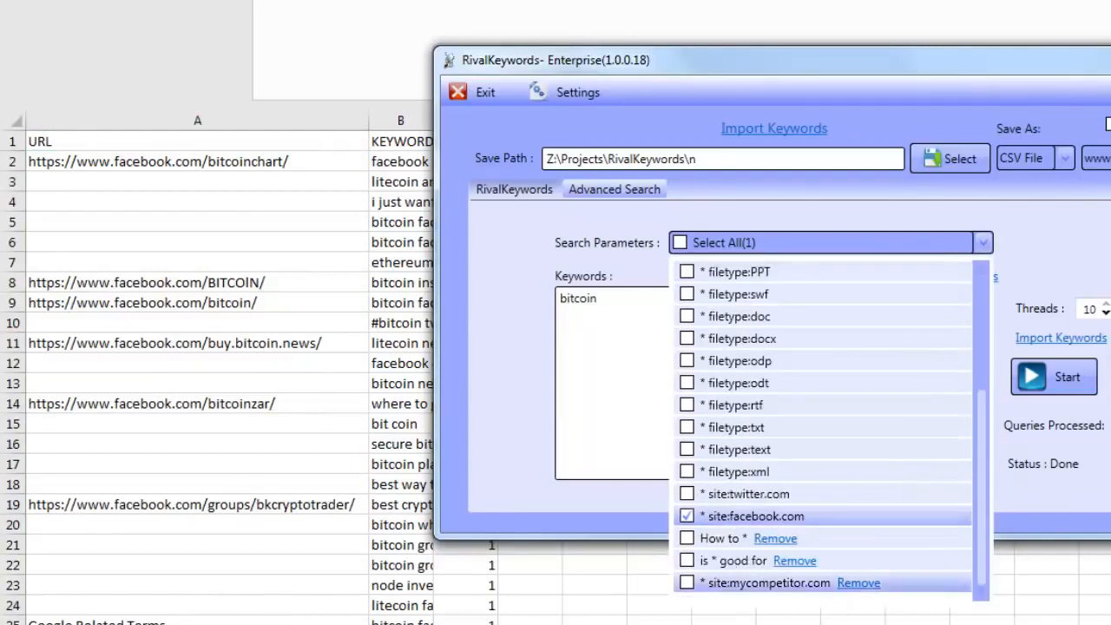
key("alt+Tab")
double_click(433, 121)
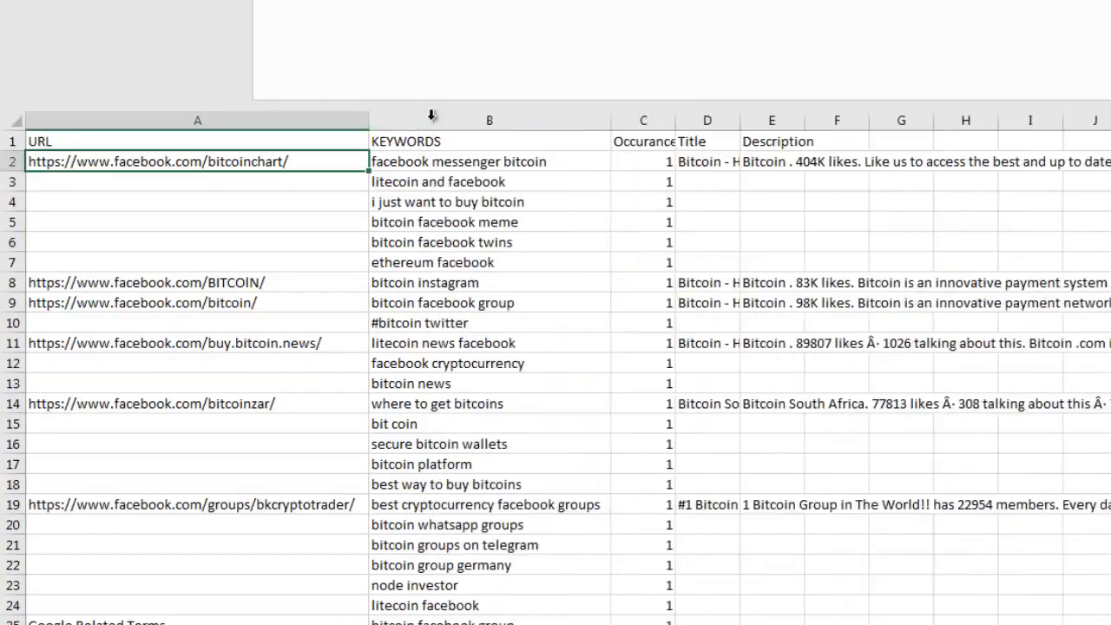
Step: Examine which keywords belong to each Facebook URL, such as those under bitcoinchart, BITCOIN, bitcoin and groups/bkcryptotrader
left_click_drag(443, 165, 374, 624)
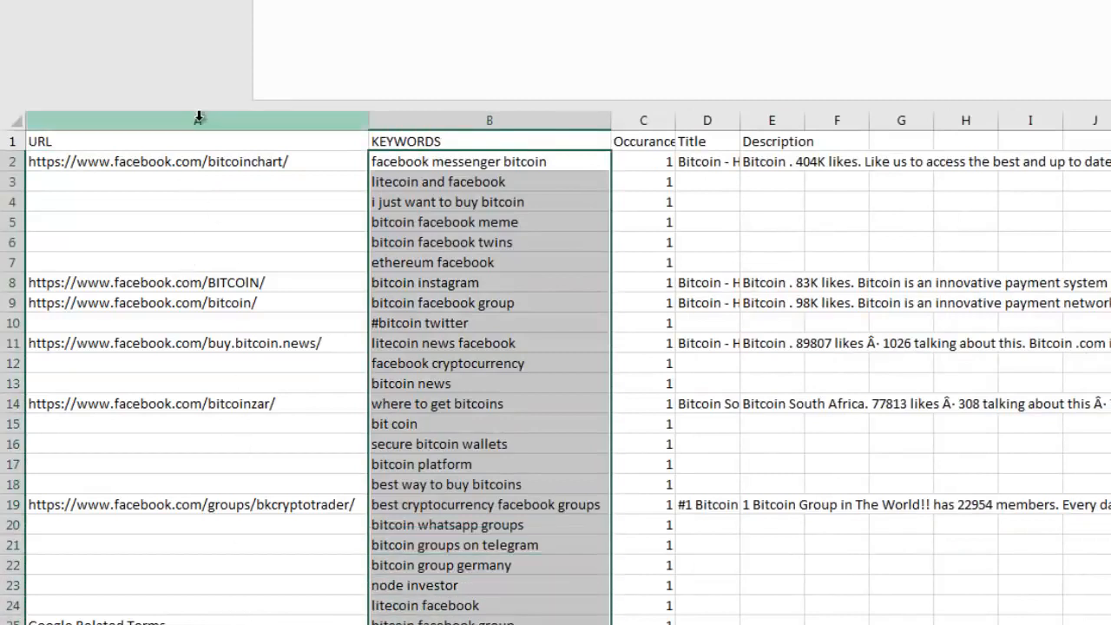
left_click(403, 444)
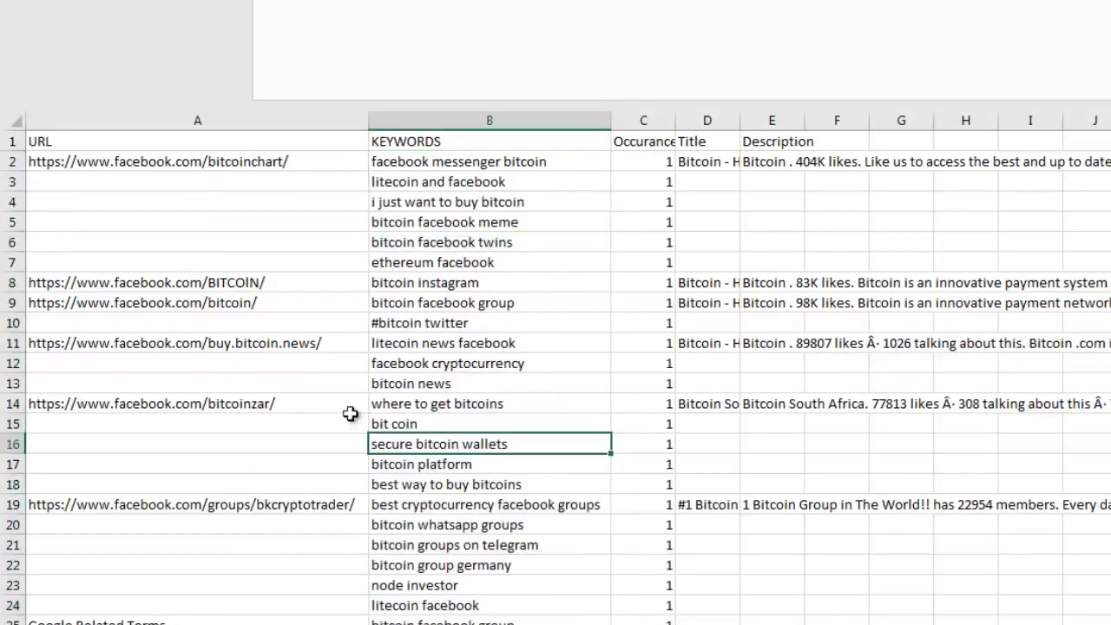
left_click(222, 169)
left_click(244, 283)
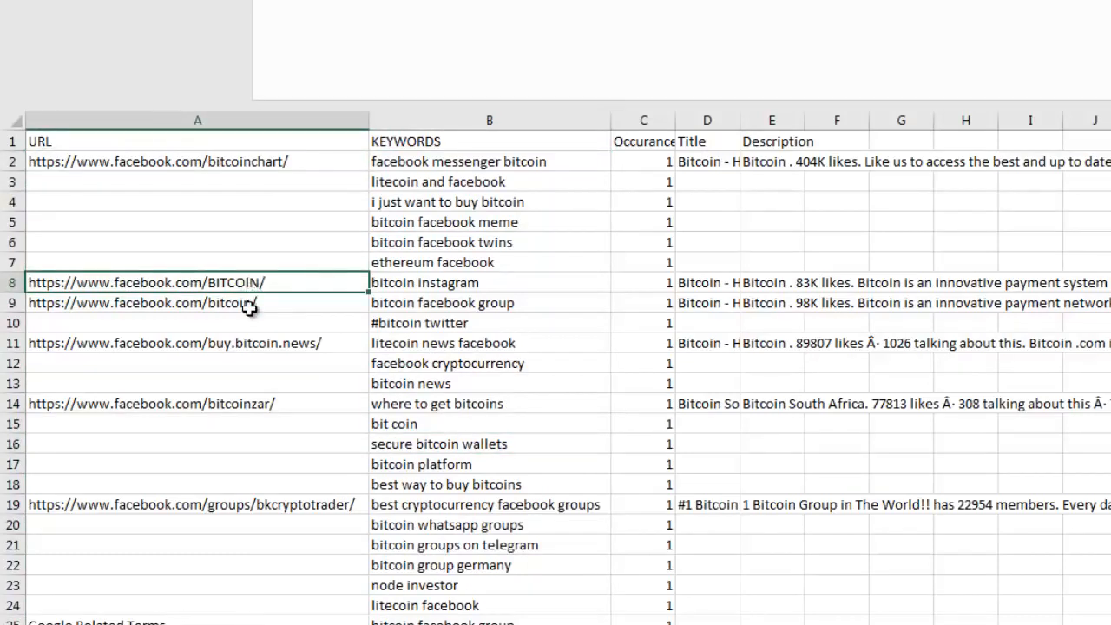
left_click(250, 306)
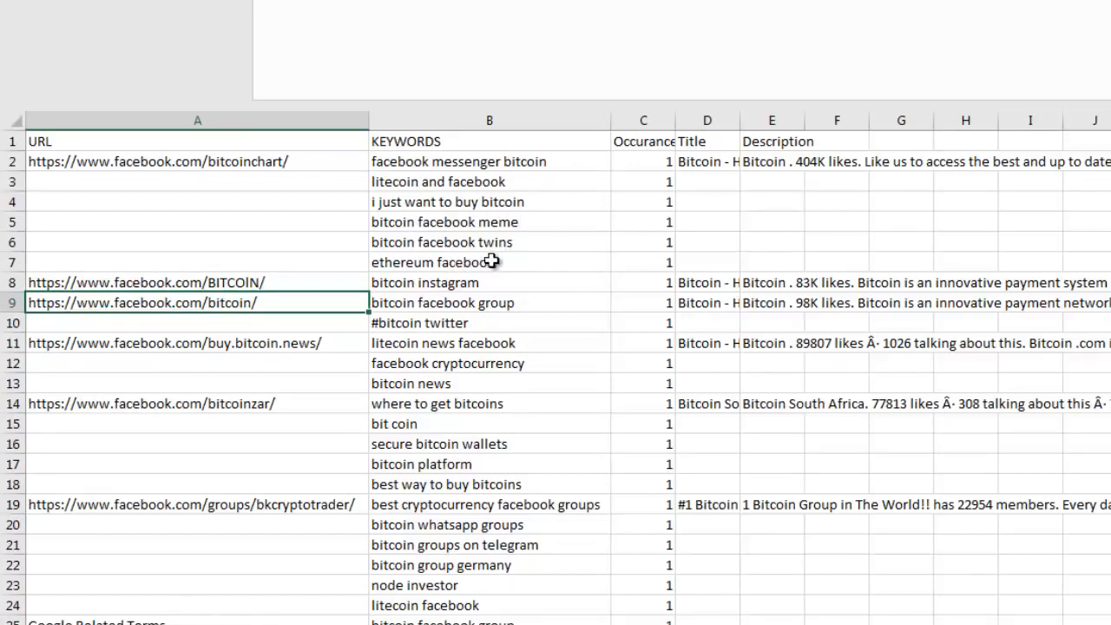
left_click_drag(503, 168, 504, 273)
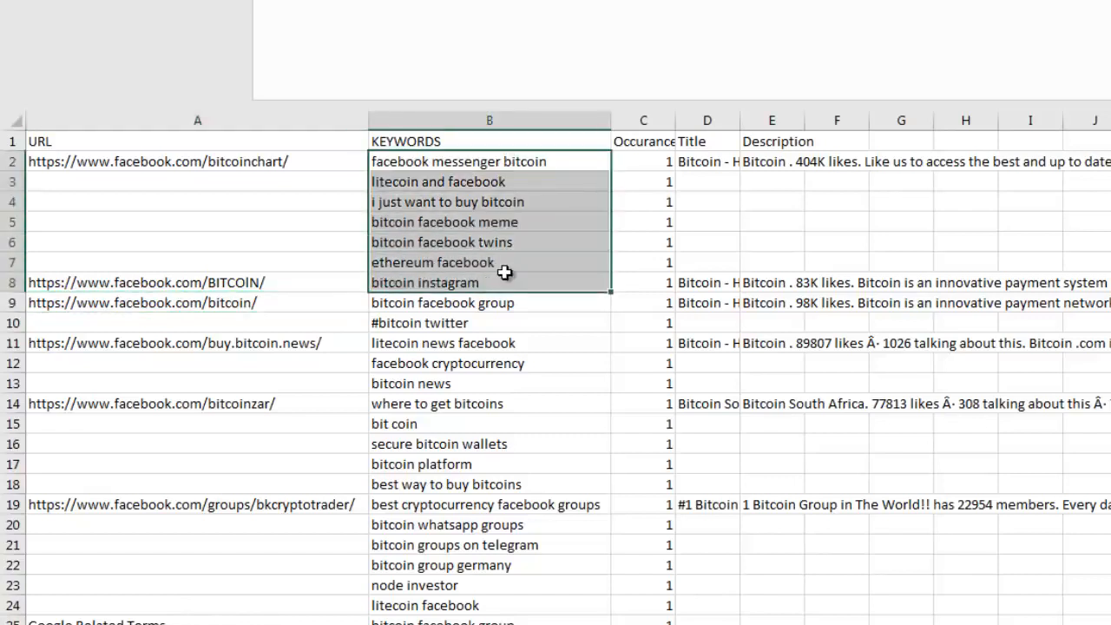
left_click(266, 162)
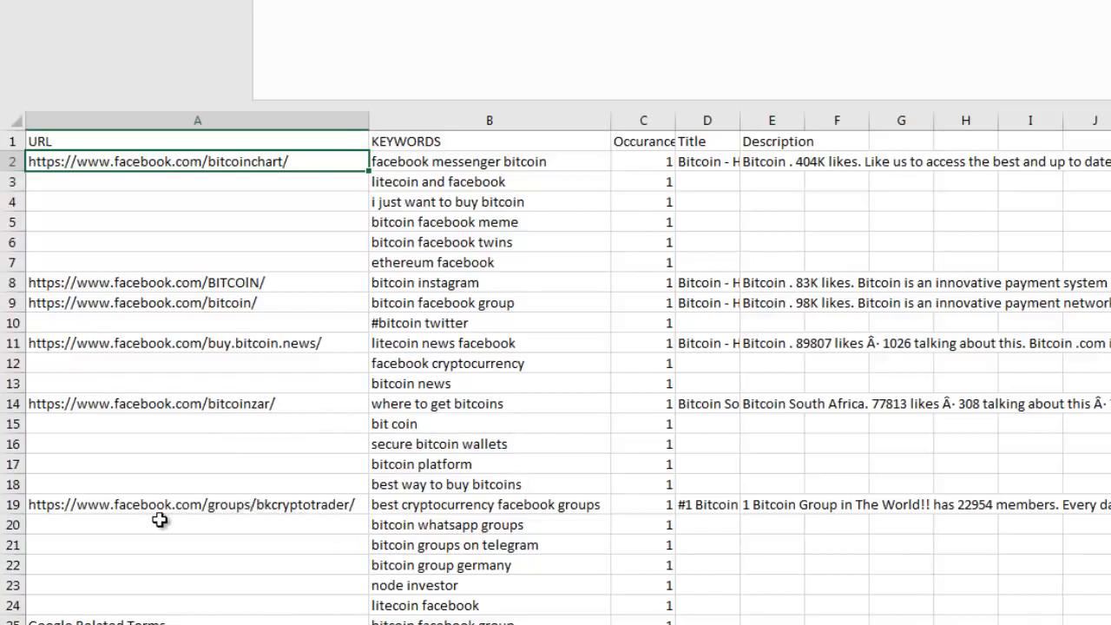
left_click(227, 507)
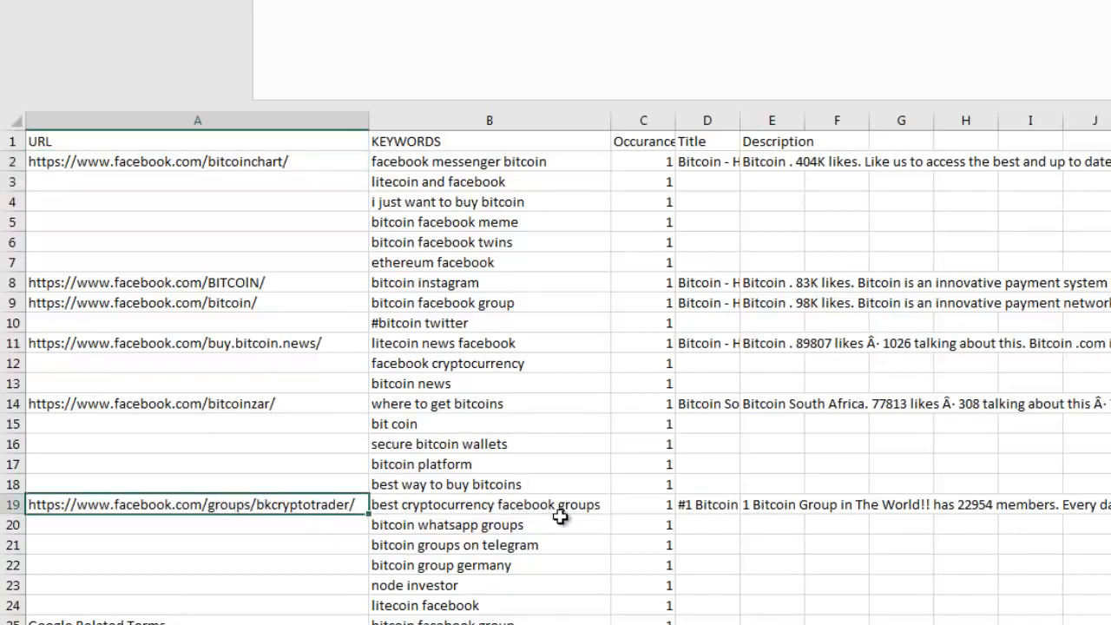
Step: Review the keywords under groups/bkcryptotrader and the Google Related Terms rows, and close the spreadsheet without saving
left_click(588, 508)
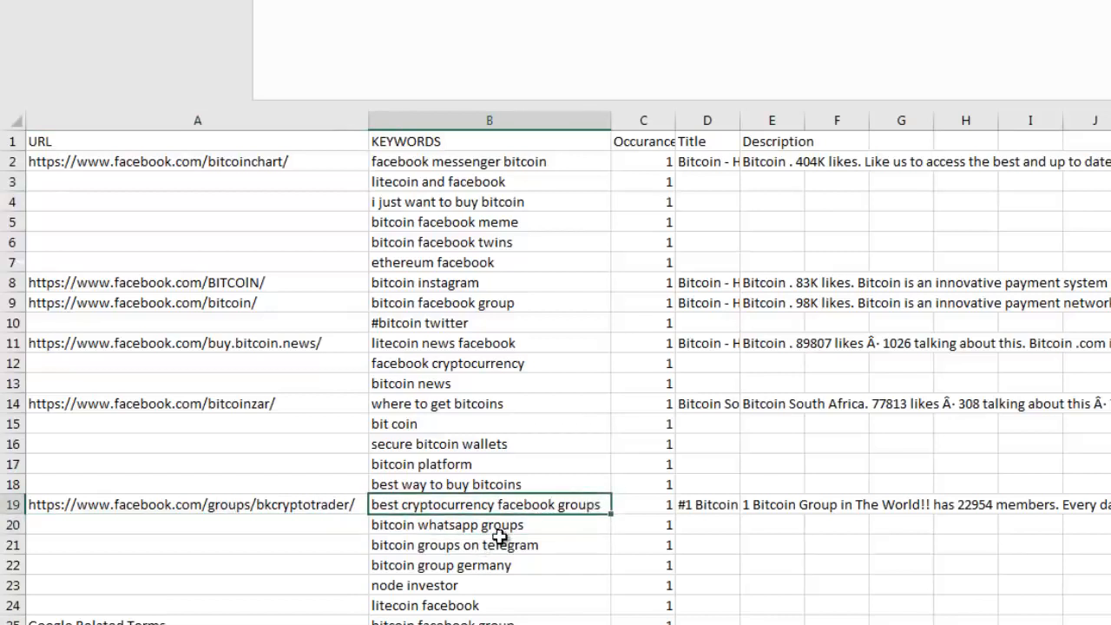
left_click(530, 545)
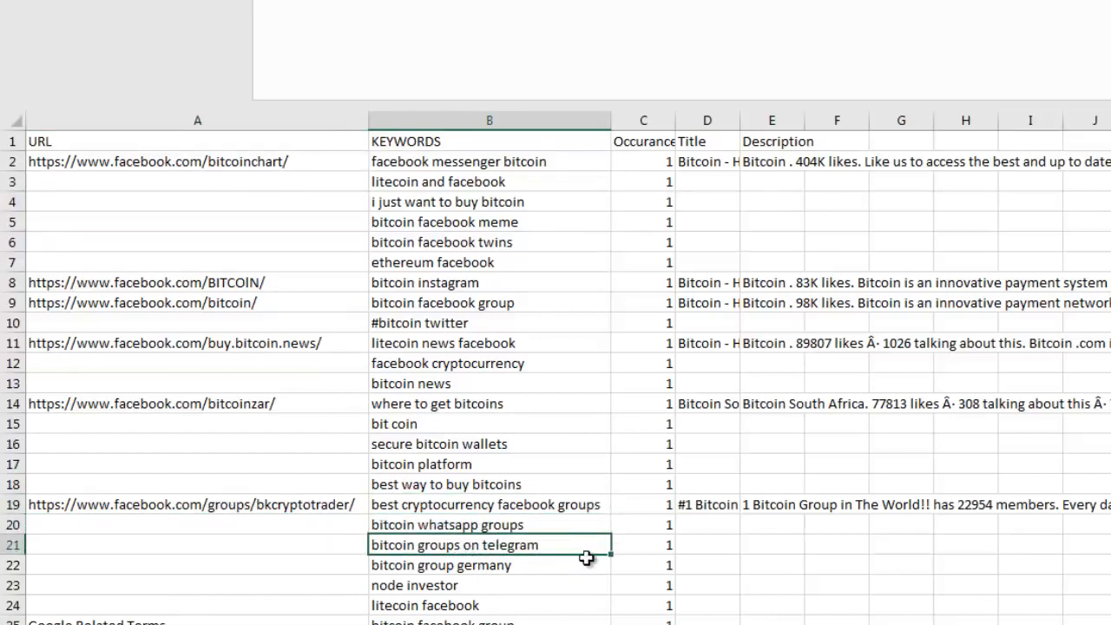
left_click(514, 567)
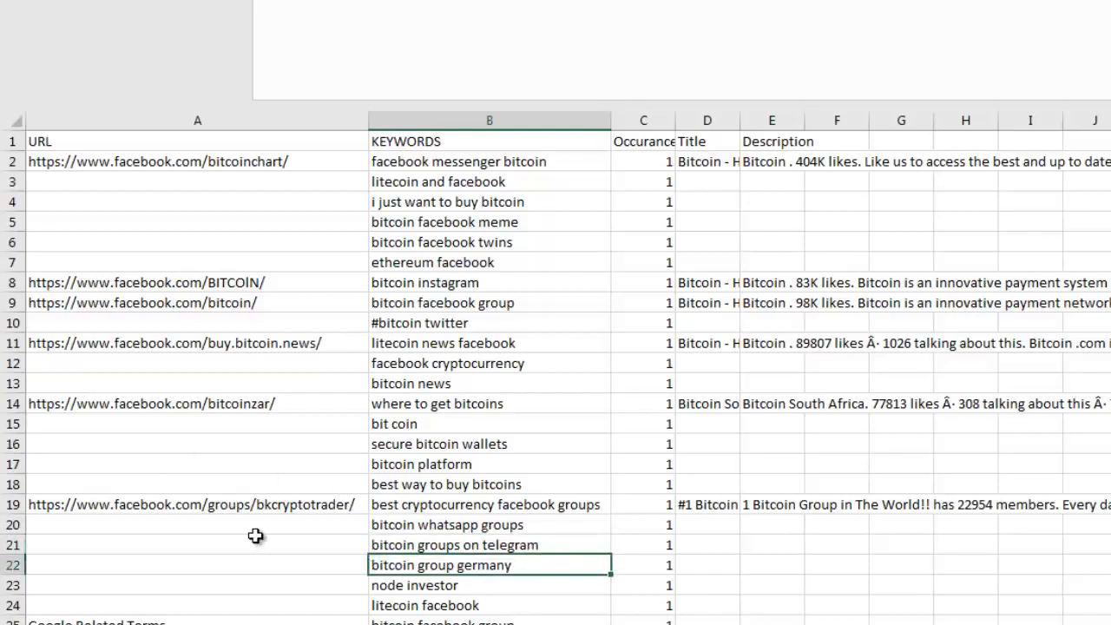
scroll(256, 536, "down", 3)
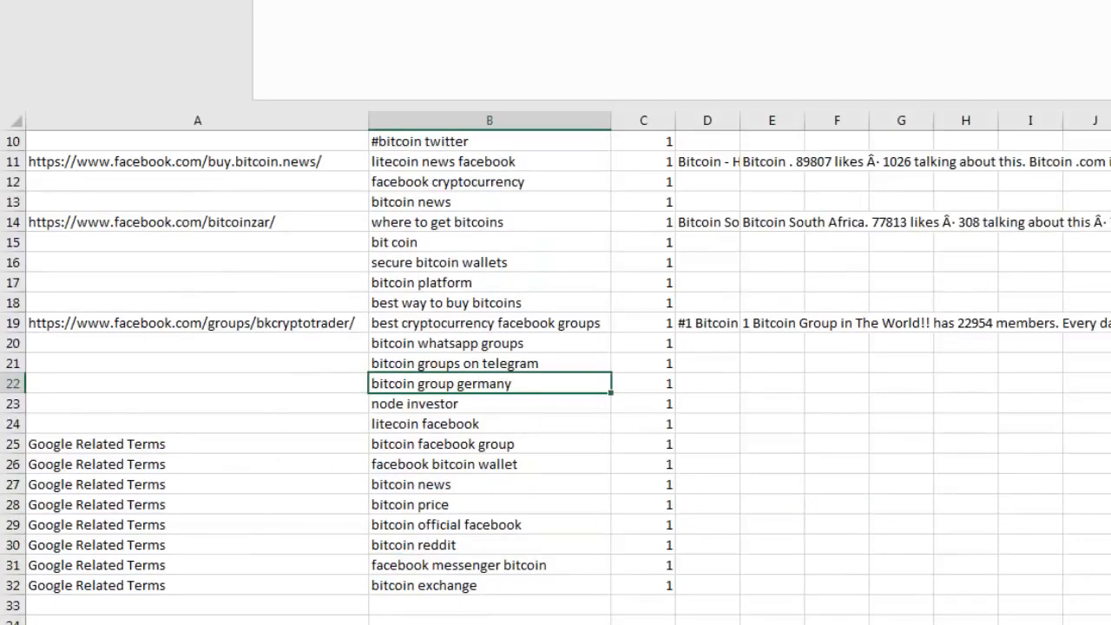
key("alt+F4")
left_click(847, 327)
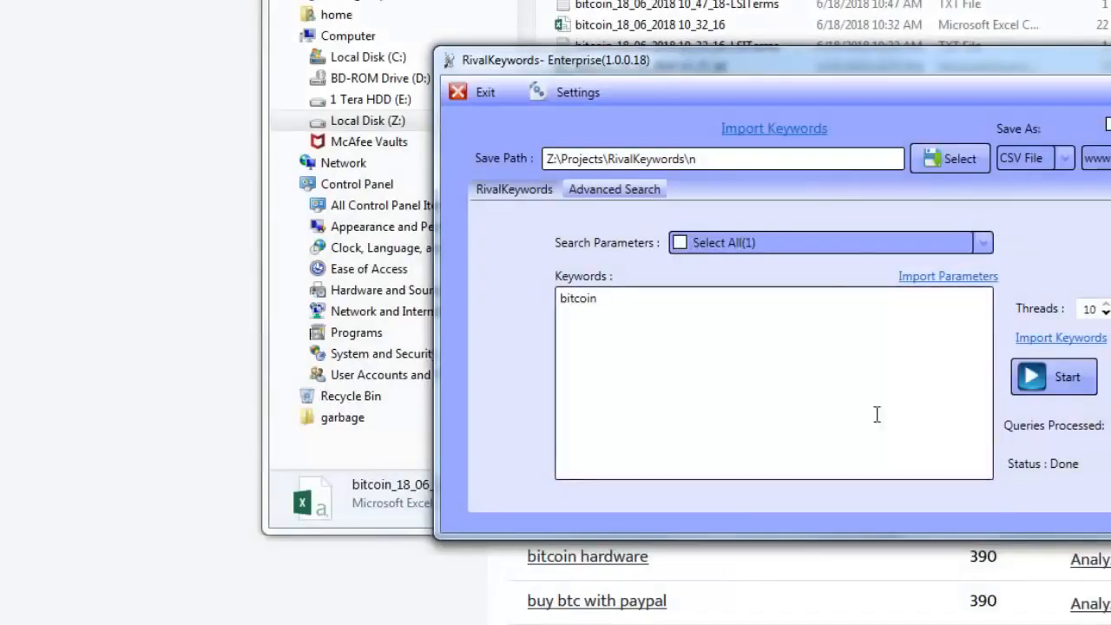
Step: Add litecoin and blockchain below bitcoin in the Advanced Search keywords and run the search
left_click(748, 302)
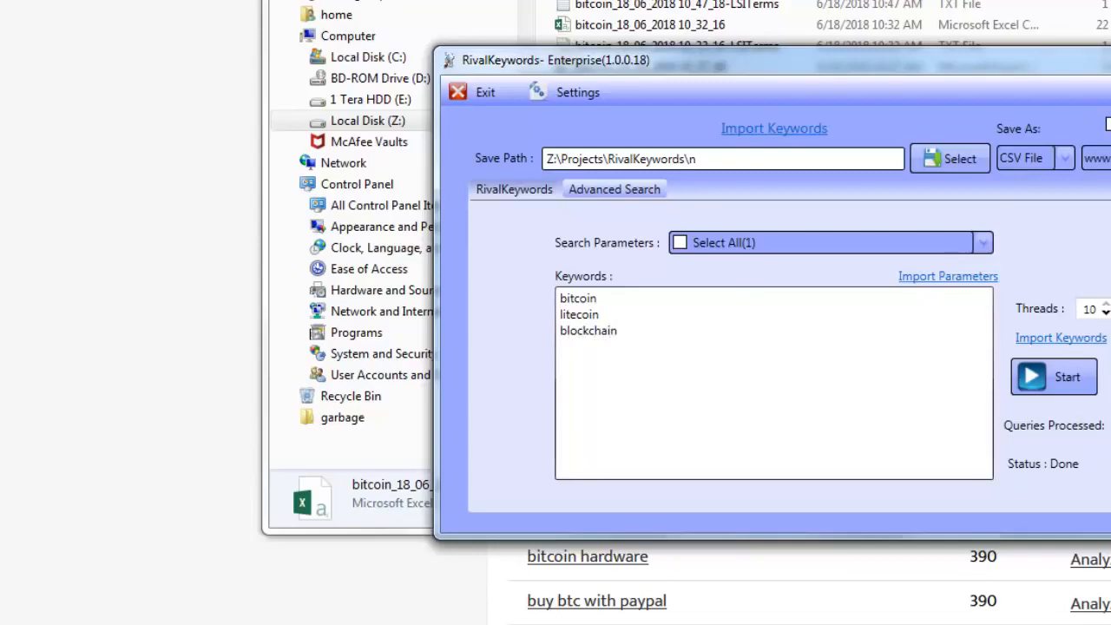
left_click(1053, 377)
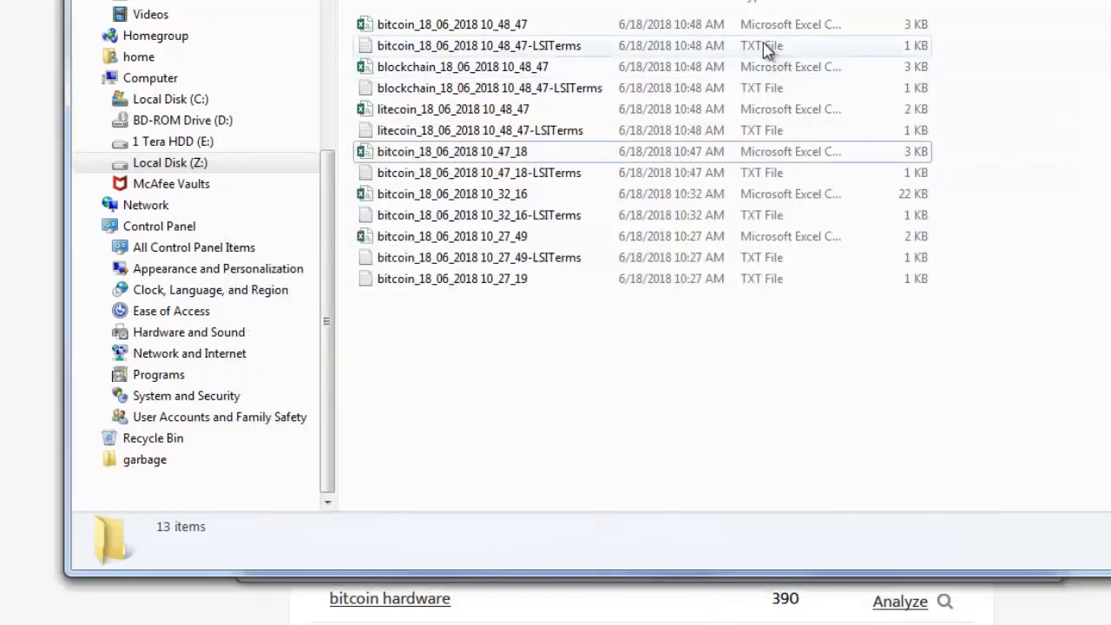
Step: Open the CSV file bitcoin_18_06_2018 10_48_47 to check its URLs and descriptions, and close it without saving
double_click(725, 26)
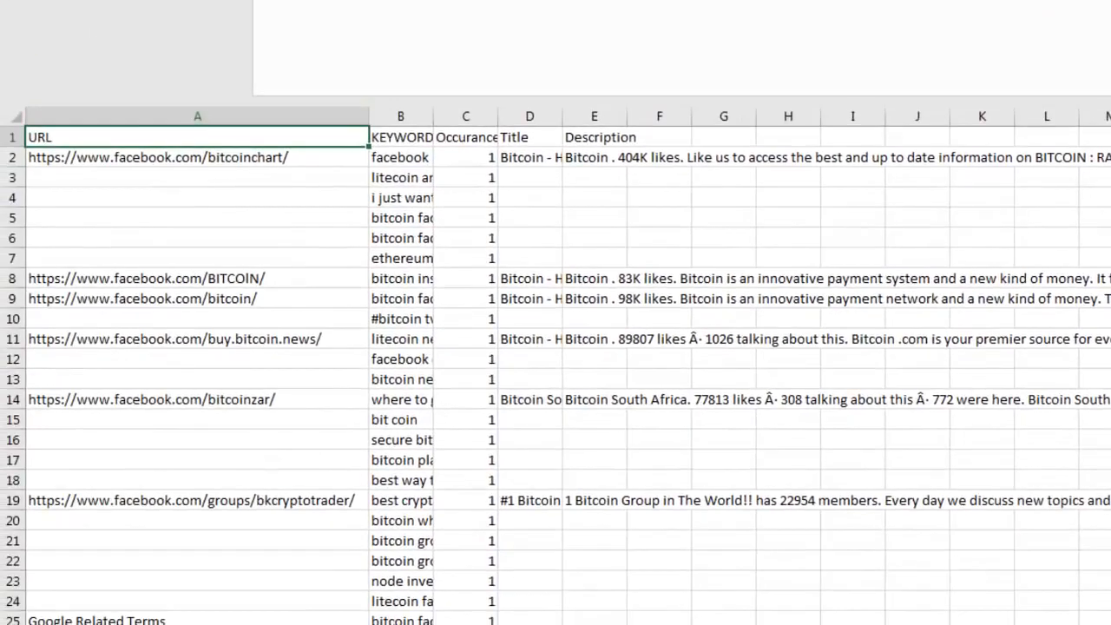
key("alt+F4")
left_click(869, 334)
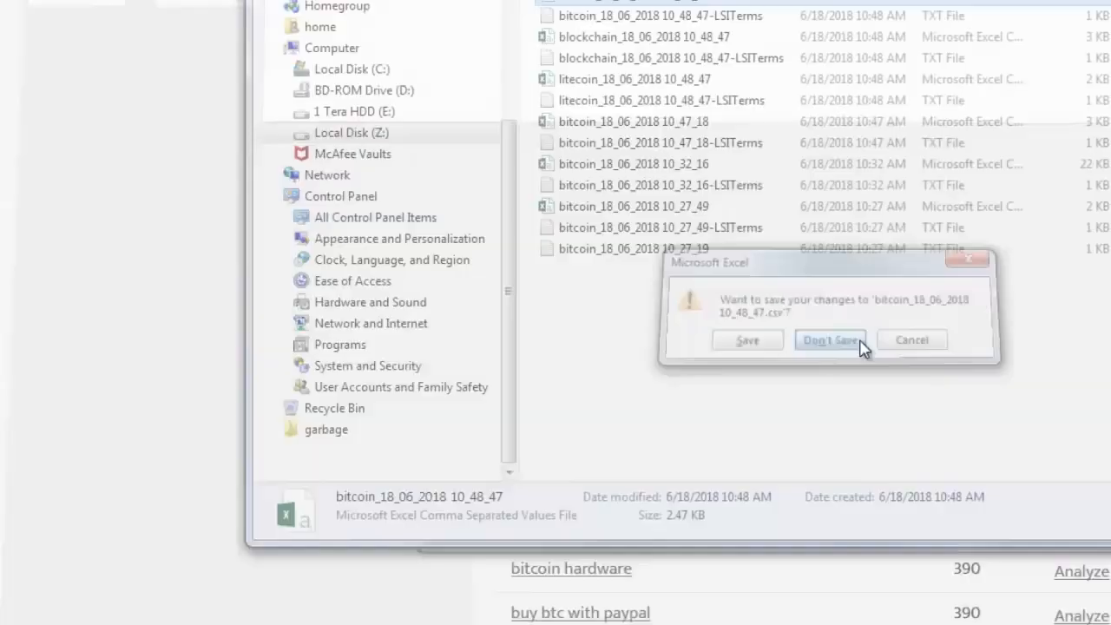
left_click(825, 407)
double_click(623, 52)
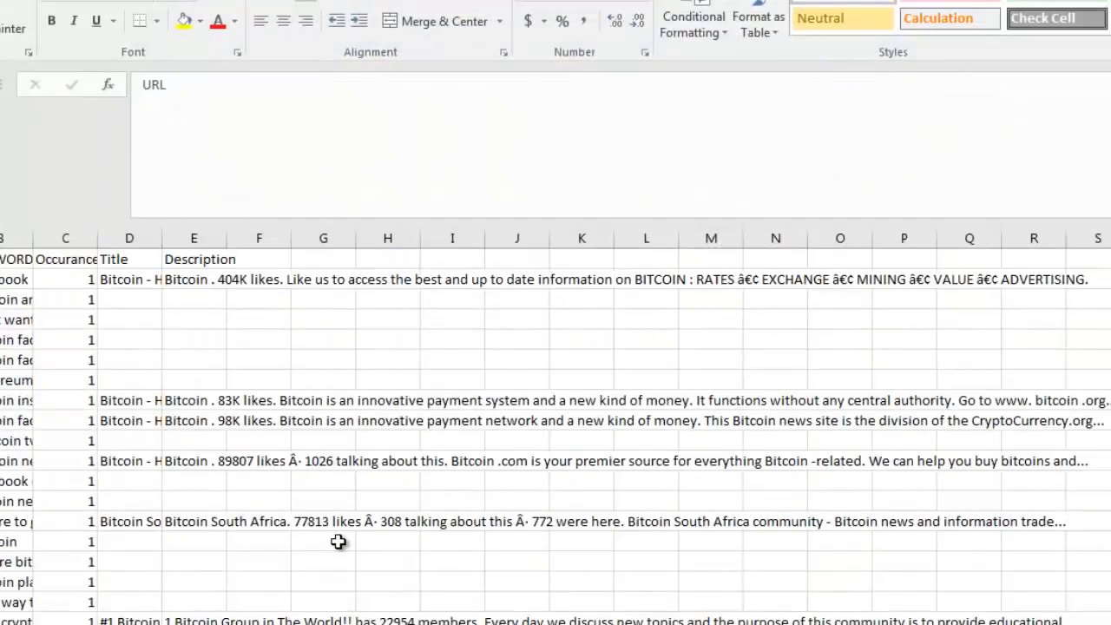
double_click(0, 238)
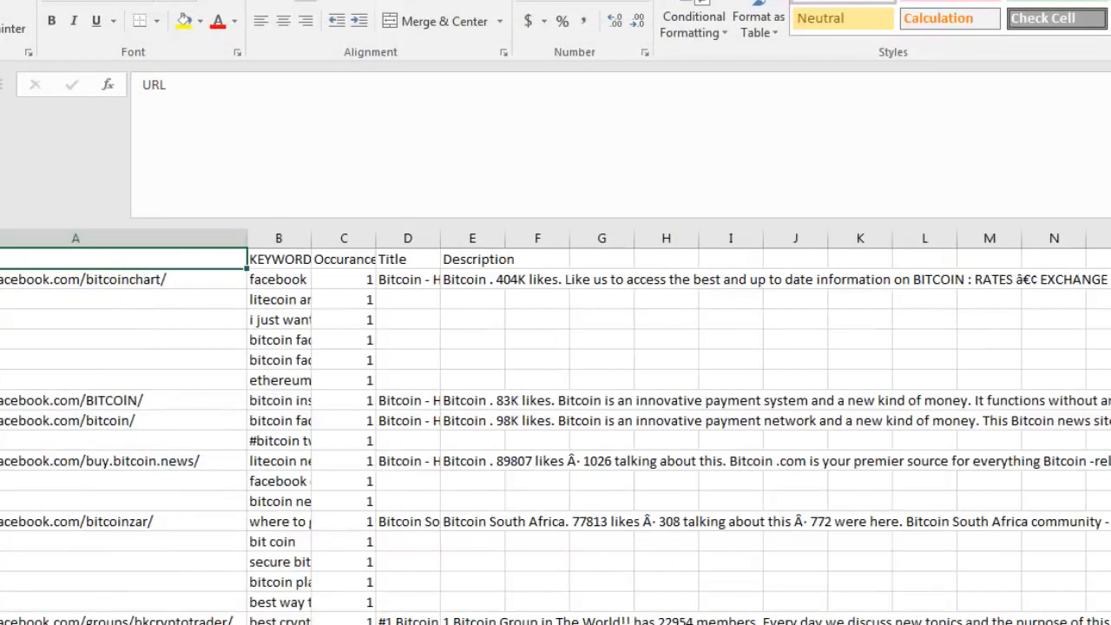
key("alt+F4")
left_click(722, 446)
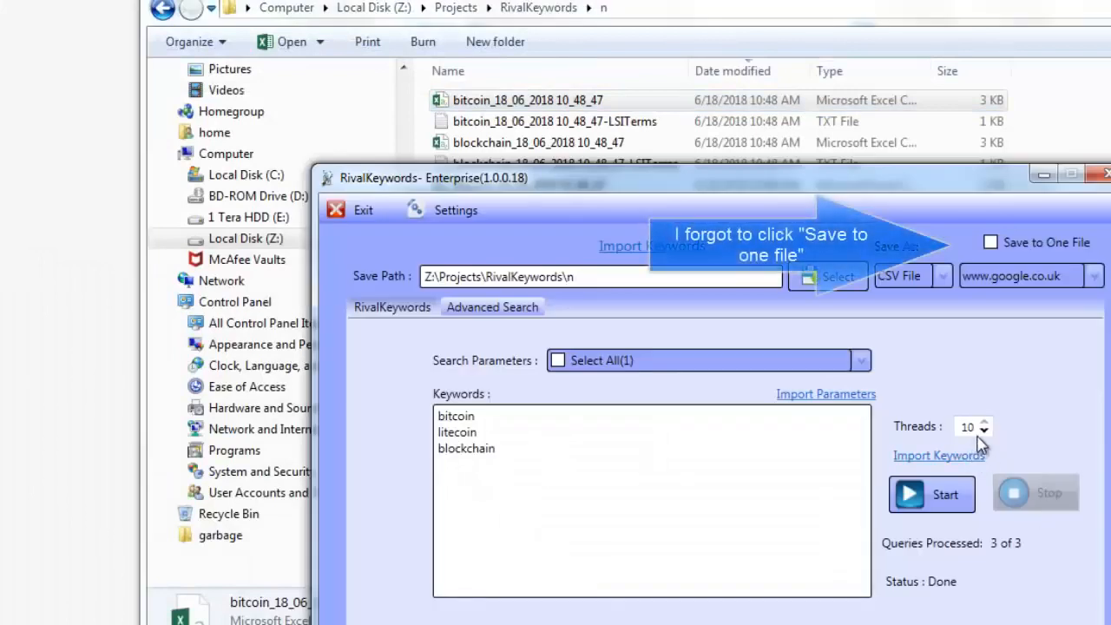
Step: Set Threads to 1 and run the search again for bitcoin, litecoin and blockchain
left_click(983, 431)
left_click(983, 432)
left_click(933, 495)
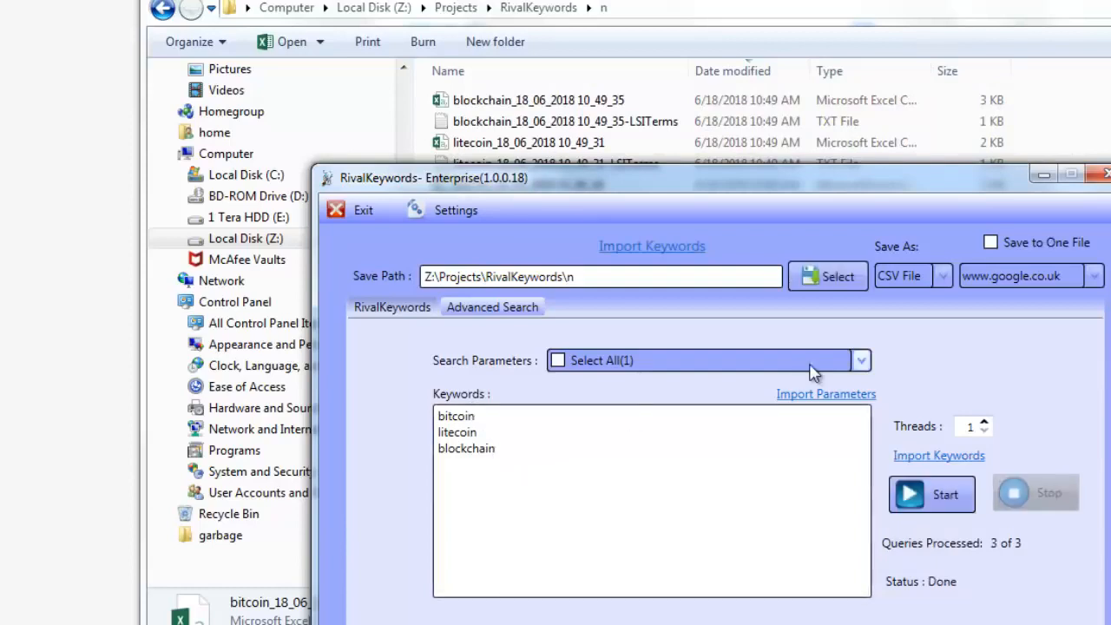
Step: Open the CSV file blockchain_18_06_2018 10_49_35 and resize the URL and KEYWORDS columns so their entries can be read
left_click(1110, 338)
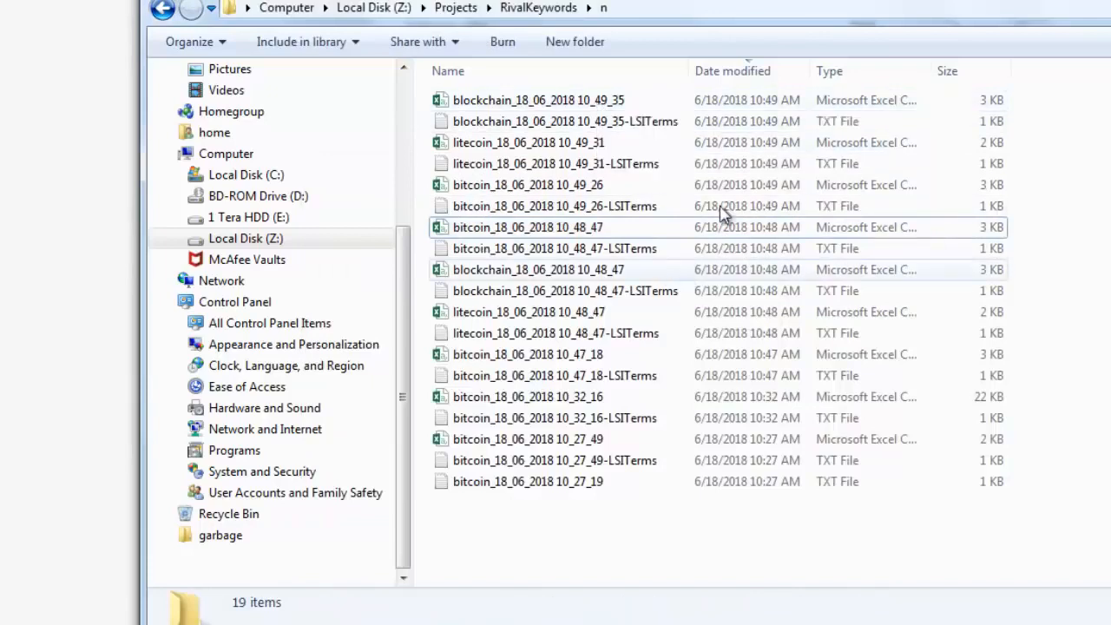
double_click(652, 102)
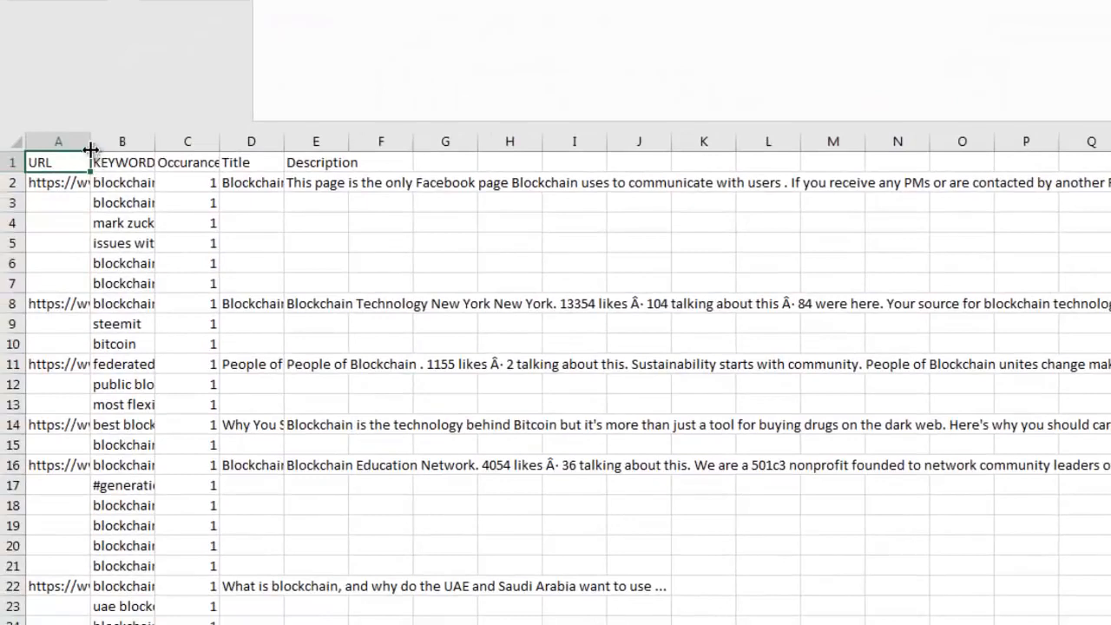
double_click(90, 150)
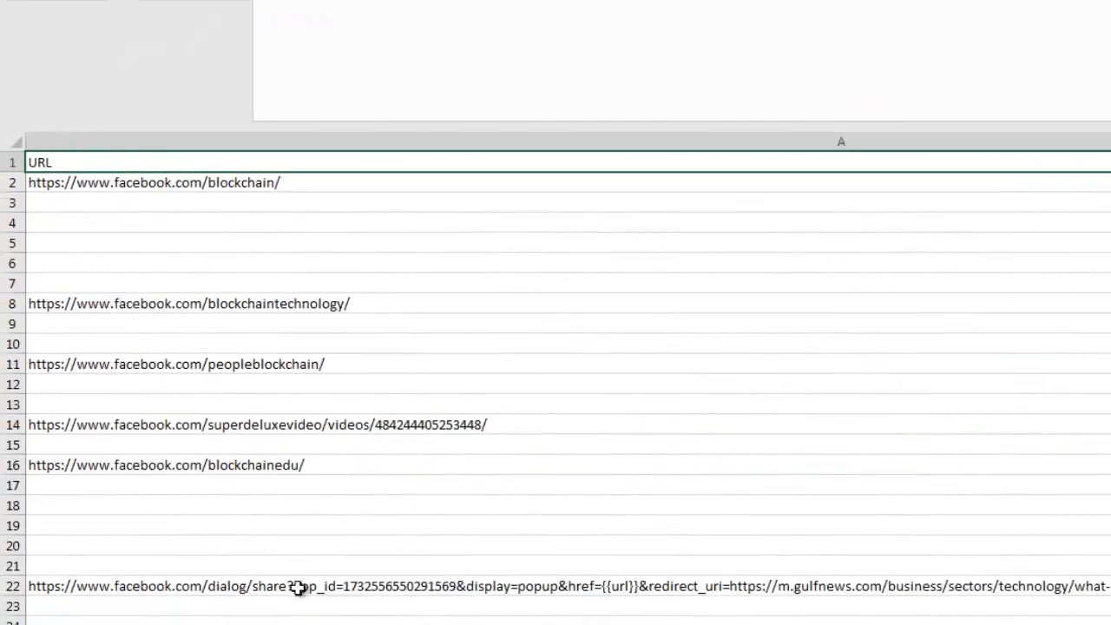
left_click(607, 588)
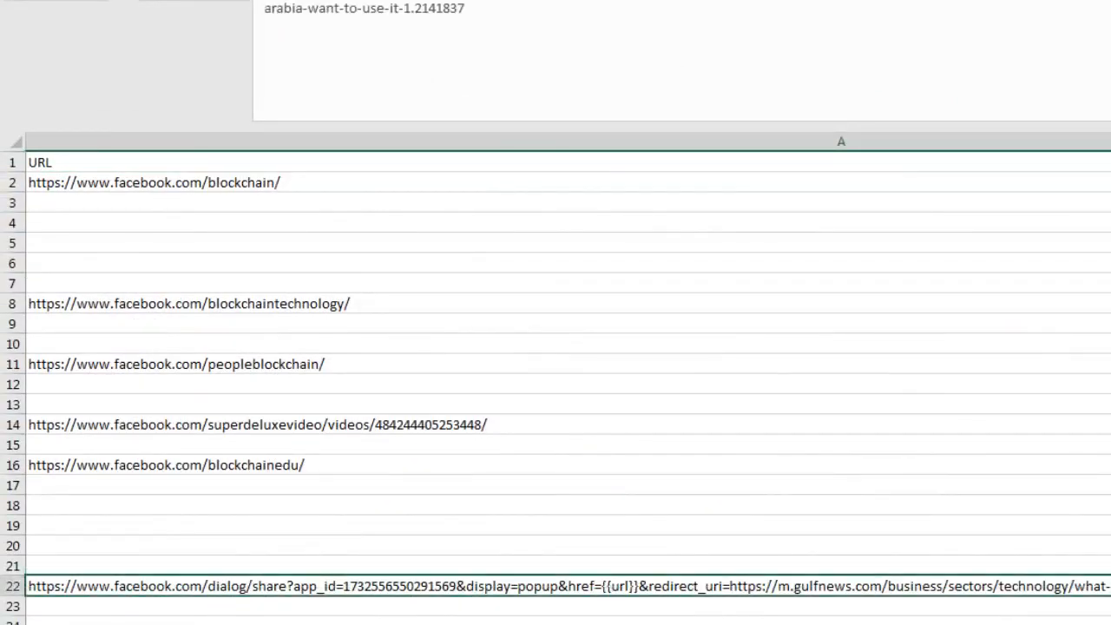
left_click_drag(1110, 165, 441, 162)
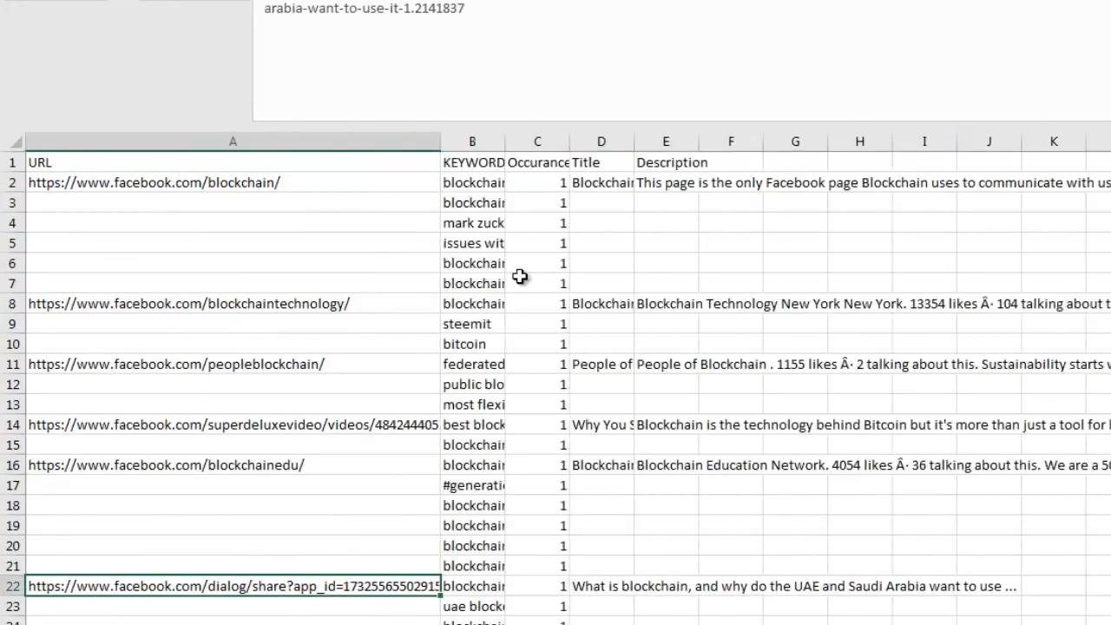
double_click(505, 139)
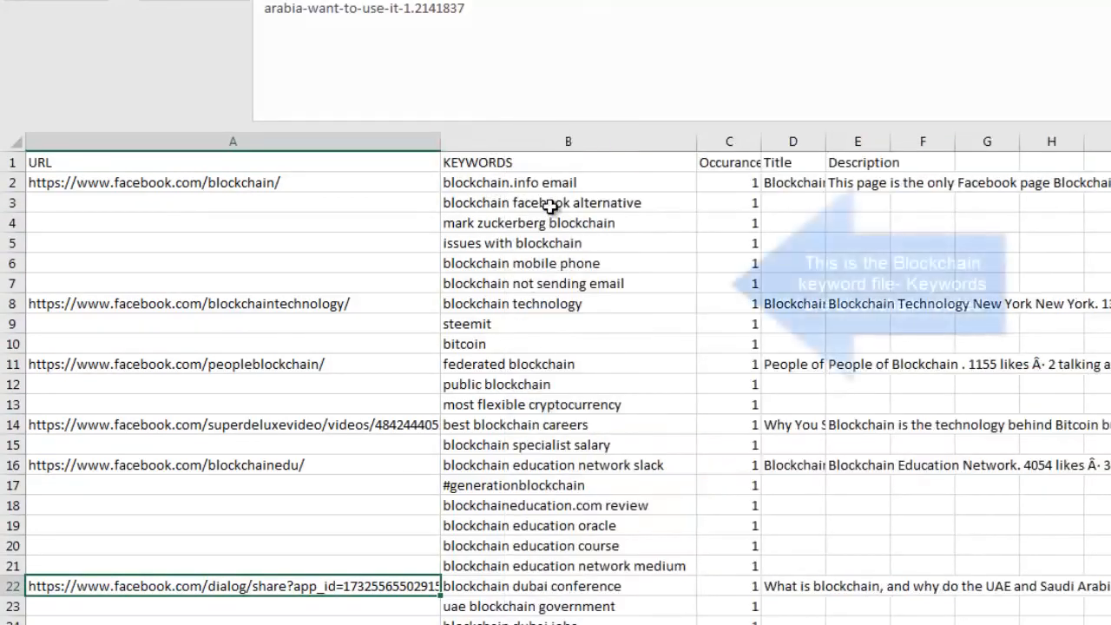
Step: Review the blockchain-related entries in the KEYWORDS column and close the spreadsheet without saving
left_click_drag(547, 202, 547, 304)
left_click_drag(547, 385, 540, 620)
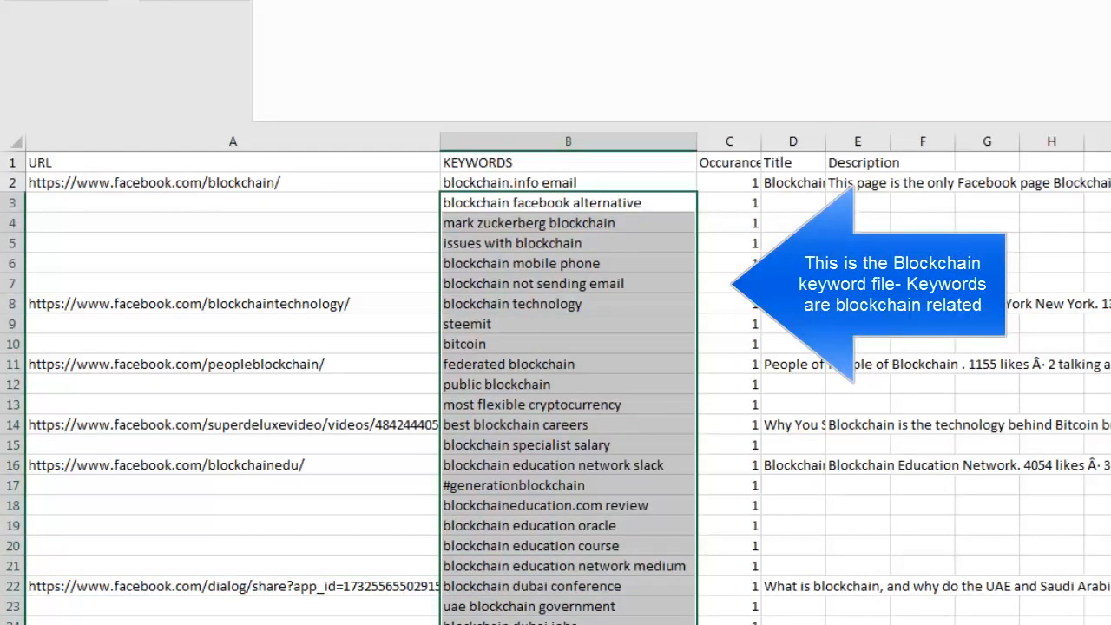
left_click(616, 624)
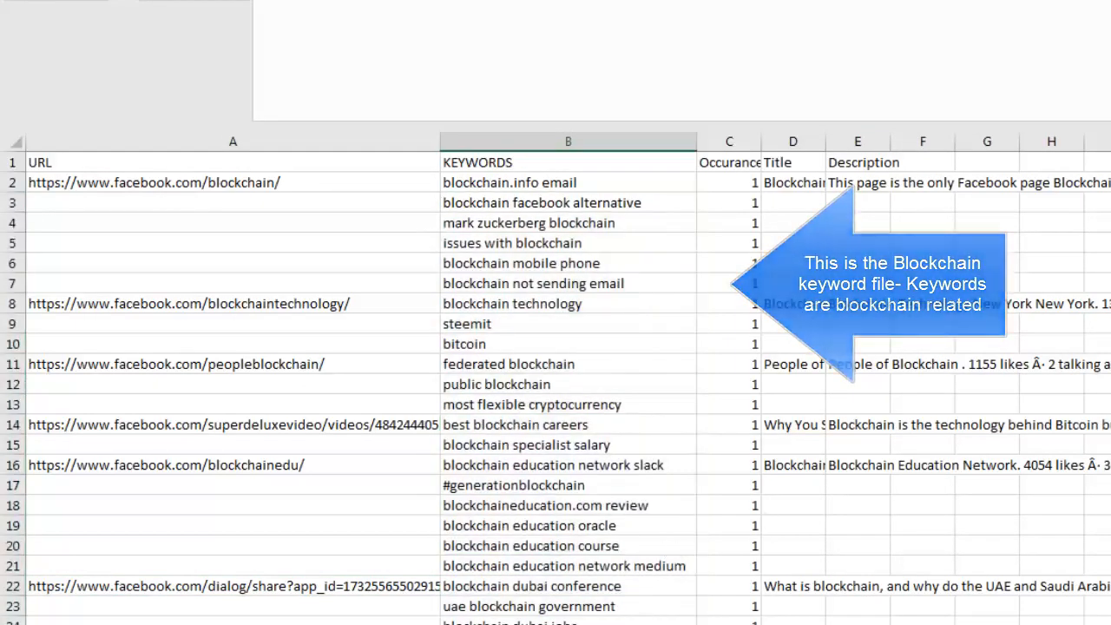
key("alt+F4")
left_click(843, 349)
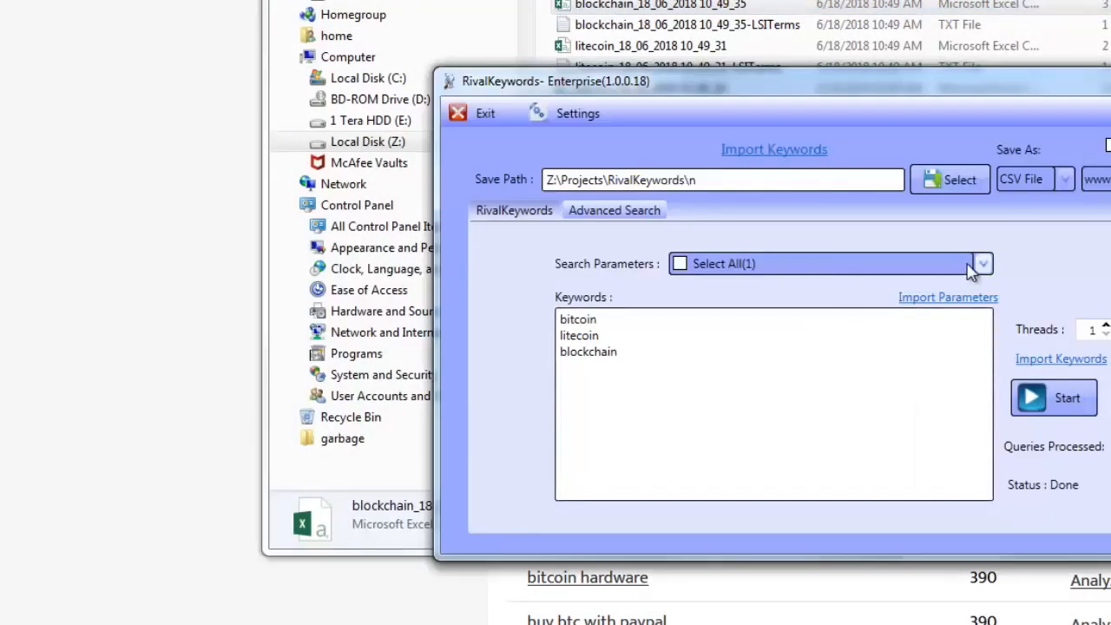
Step: Look through the available search parameters in RivalKeywords and select all of them
left_click(981, 264)
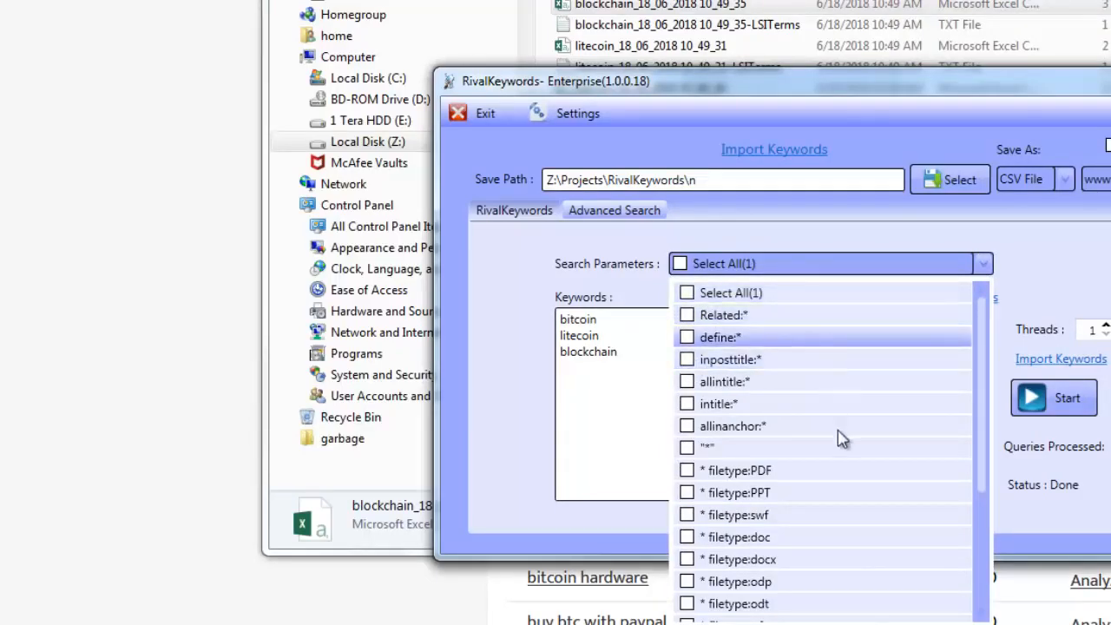
scroll(832, 447, "down", 1)
scroll(832, 447, "down", 1)
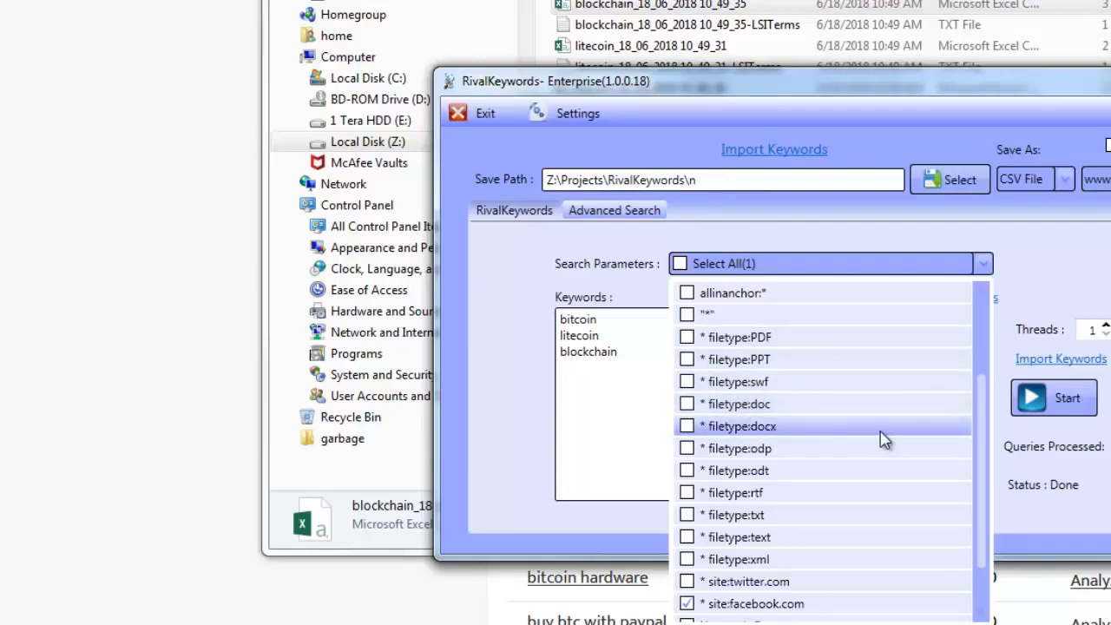
scroll(864, 491, "down", 1)
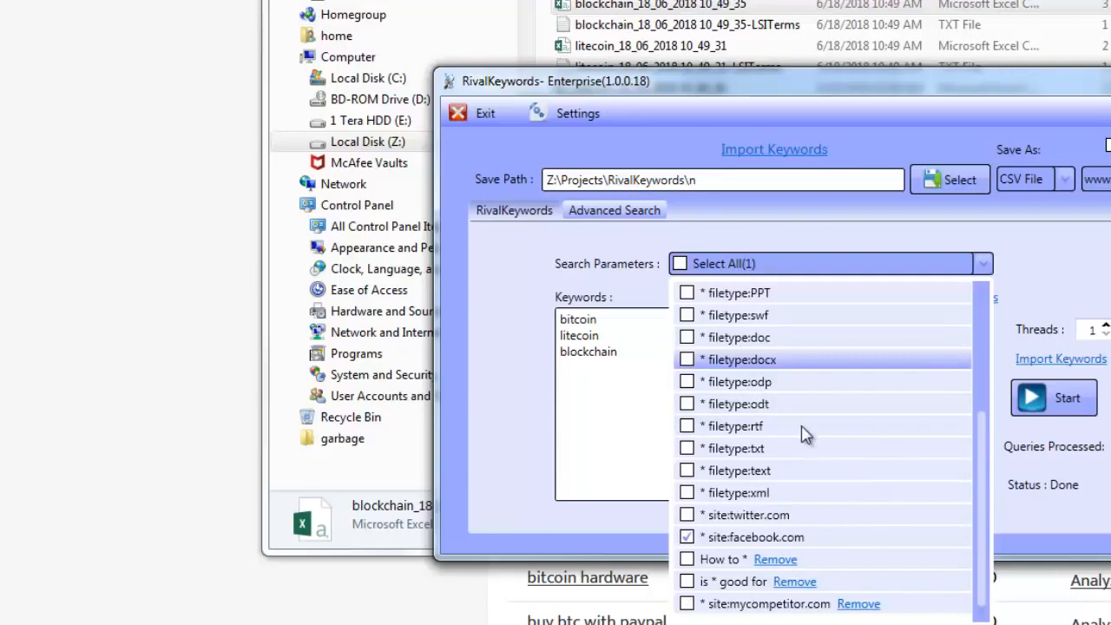
scroll(803, 434, "up", 3)
left_click(687, 294)
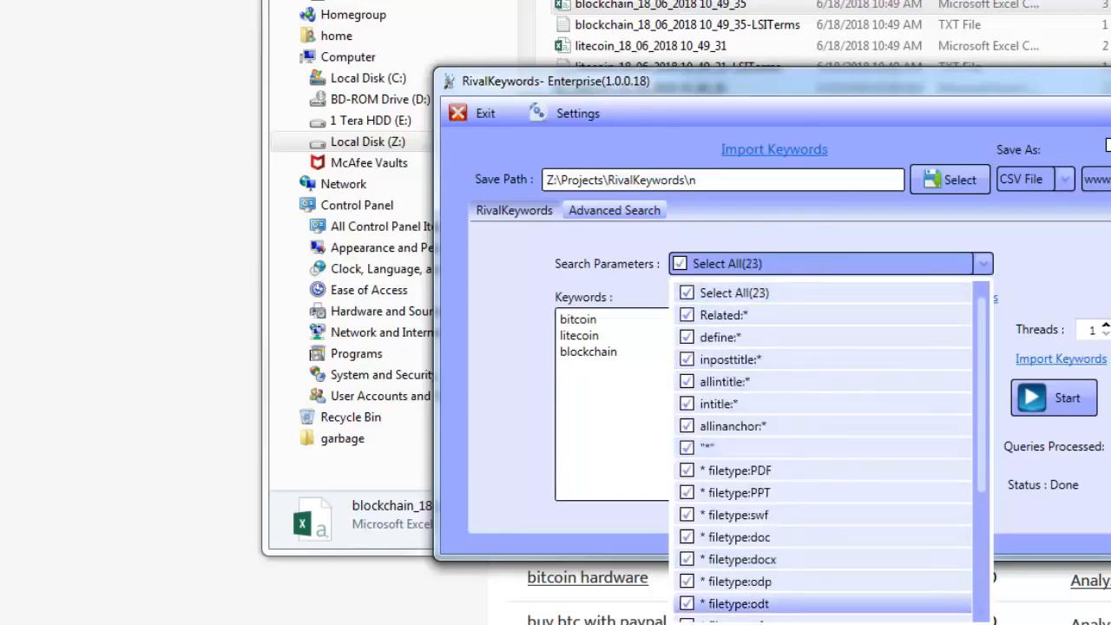
left_click(782, 622)
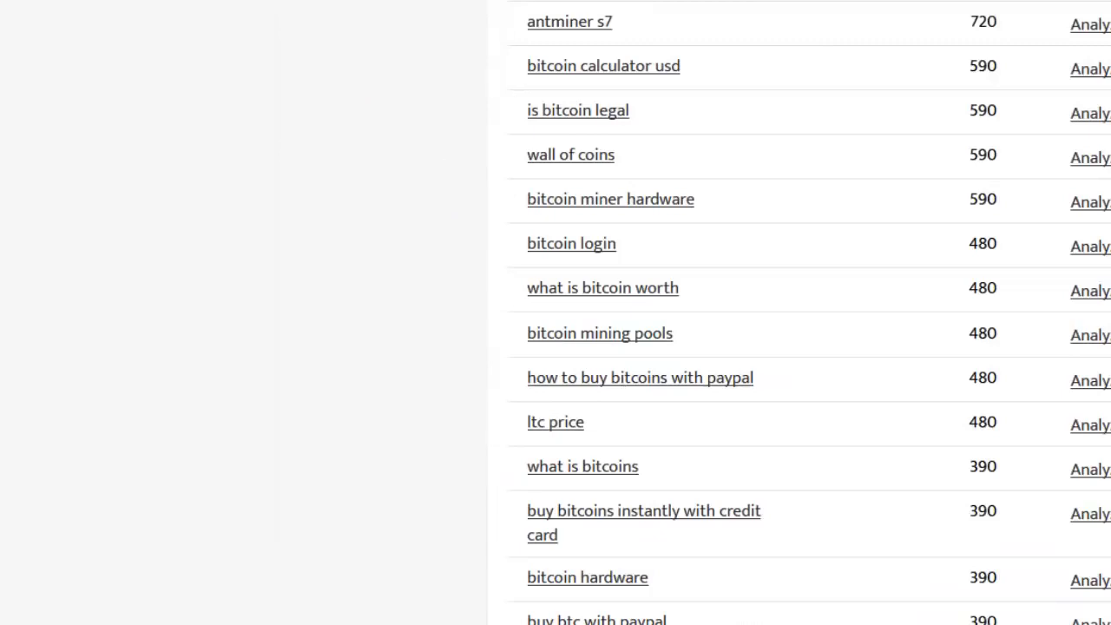
key("alt+Tab")
left_click(576, 622)
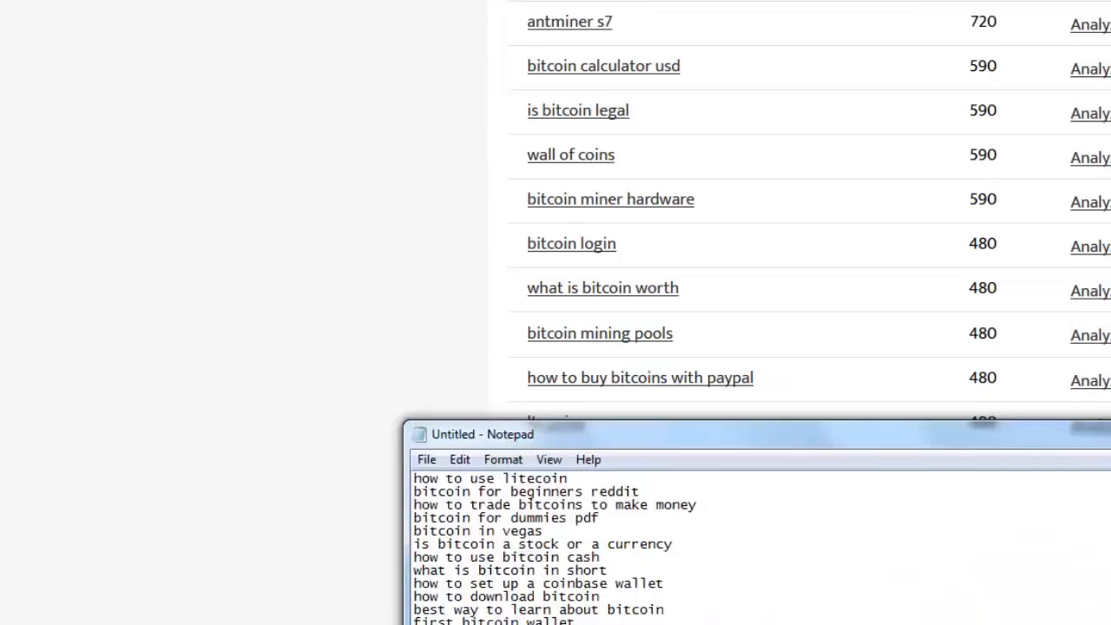
key("alt+Tab")
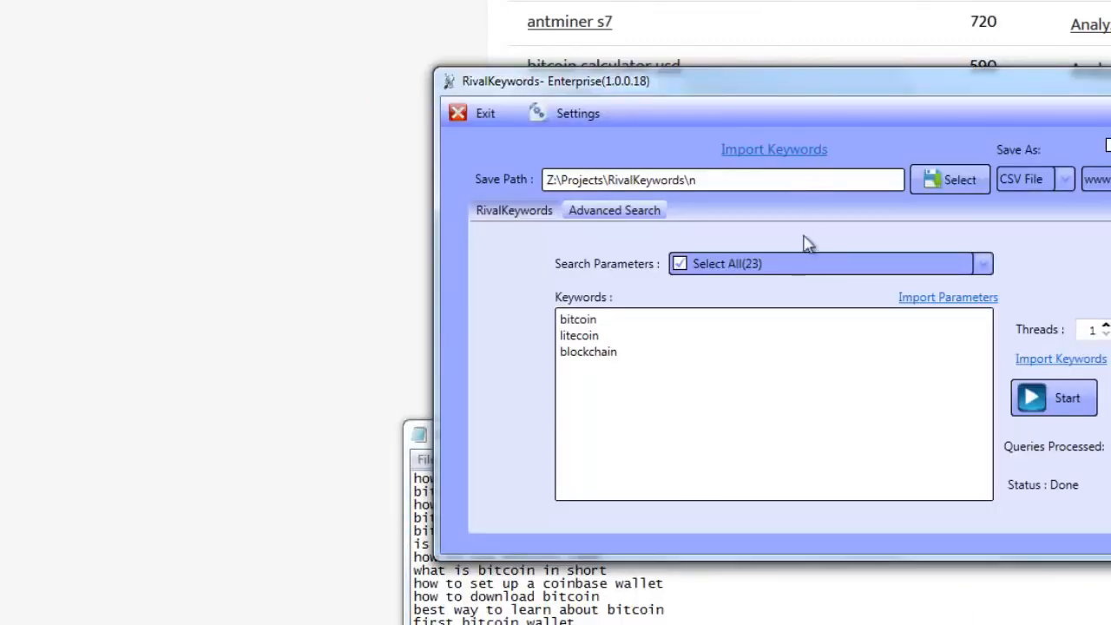
Step: Remove the custom search parameter * site:mycompetitor.com from the parameter list
left_click(797, 264)
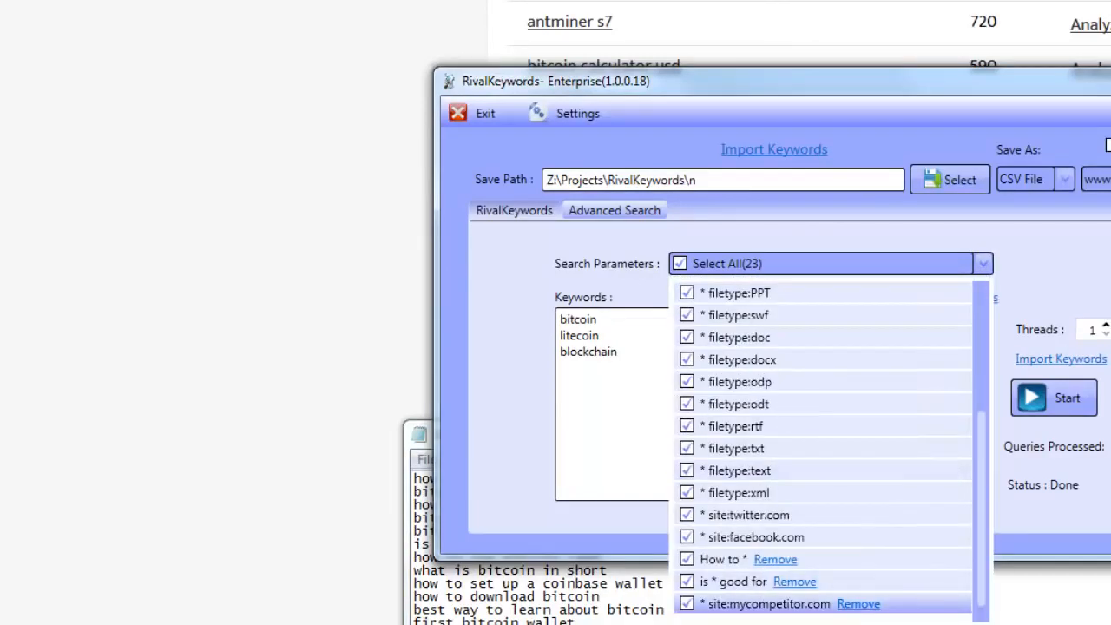
left_click(859, 604)
left_click(596, 352)
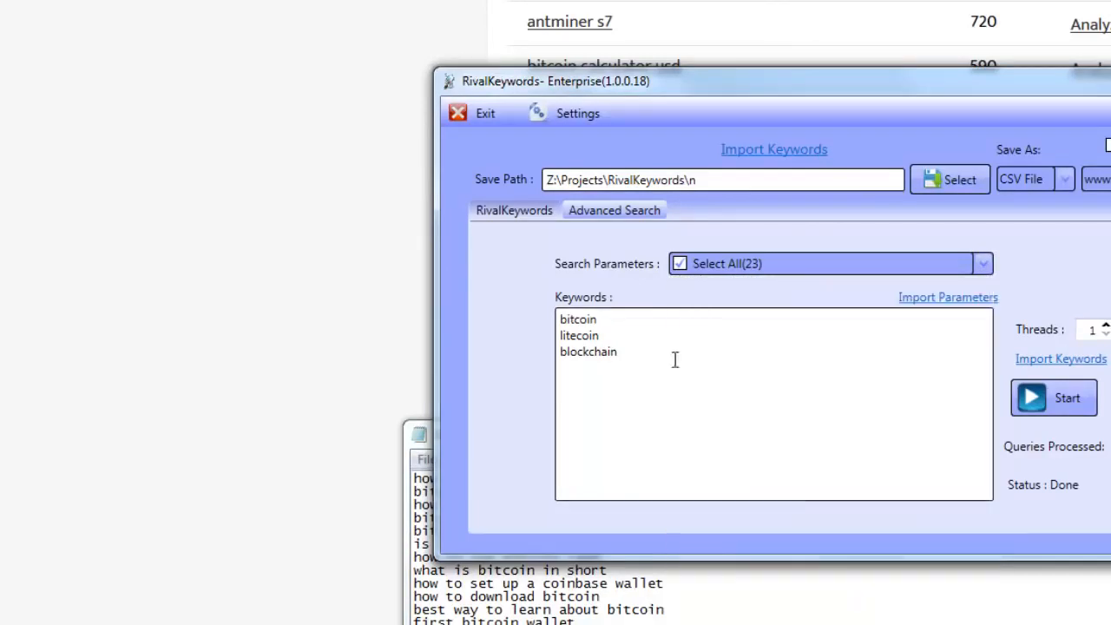
Step: Review the remaining search parameters from Related:* to is * good for, and switch to the Notepad keyword list
left_click(840, 267)
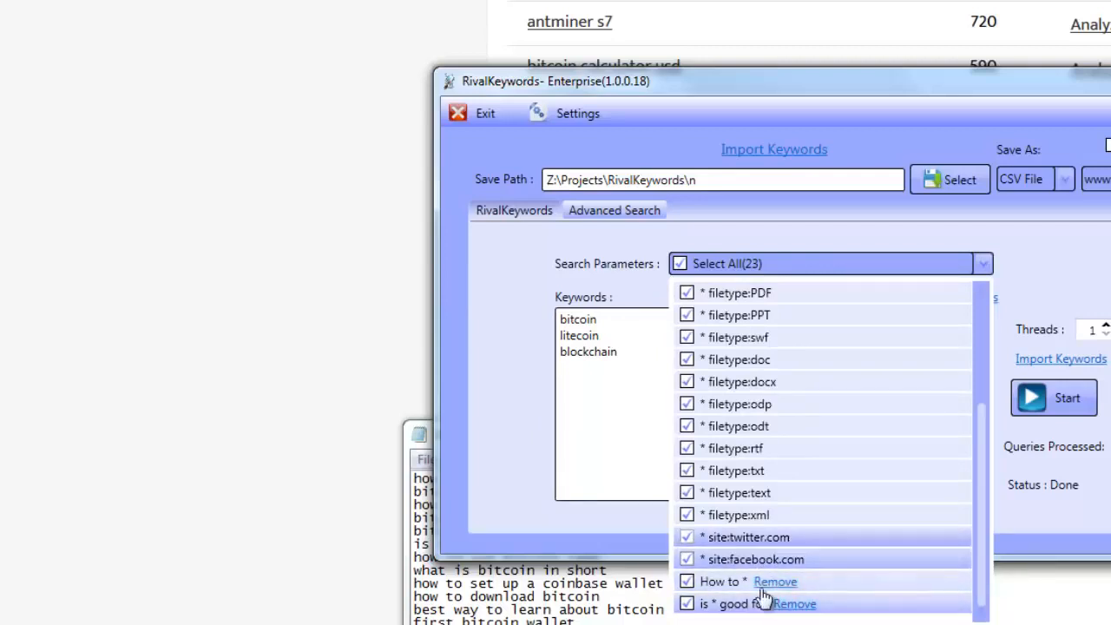
scroll(797, 330, "up", 3)
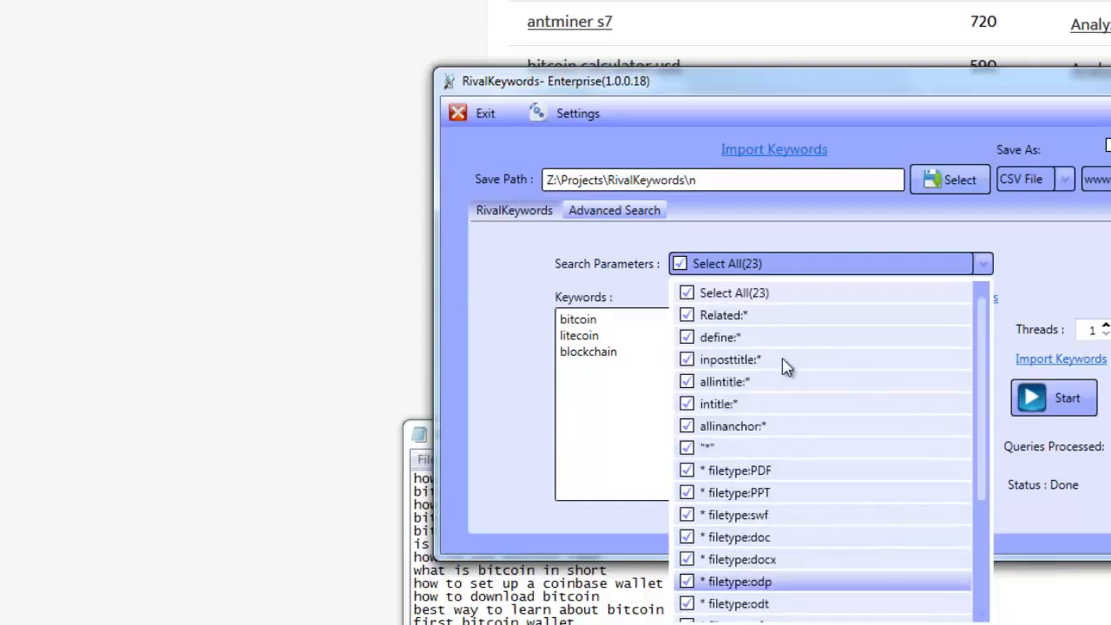
scroll(790, 441, "down", 3)
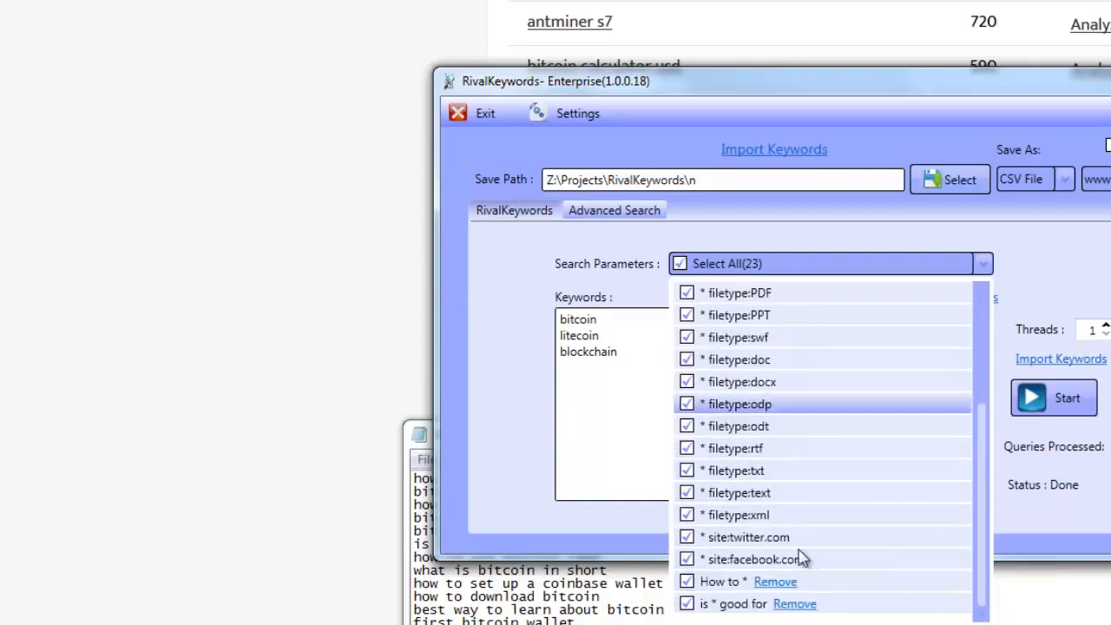
left_click(771, 623)
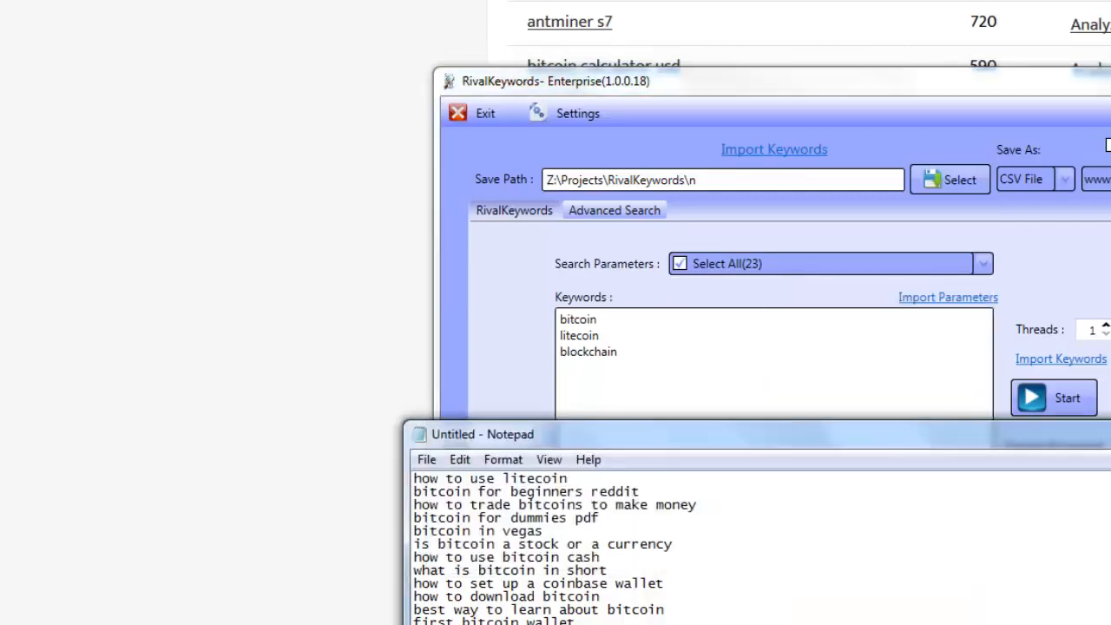
Step: Replace the Notepad text with the custom parameter * site:competitorurl.com, following the format of the existing site parameters in RivalKeywords
key("ctrl+a")
key("ctrl+x")
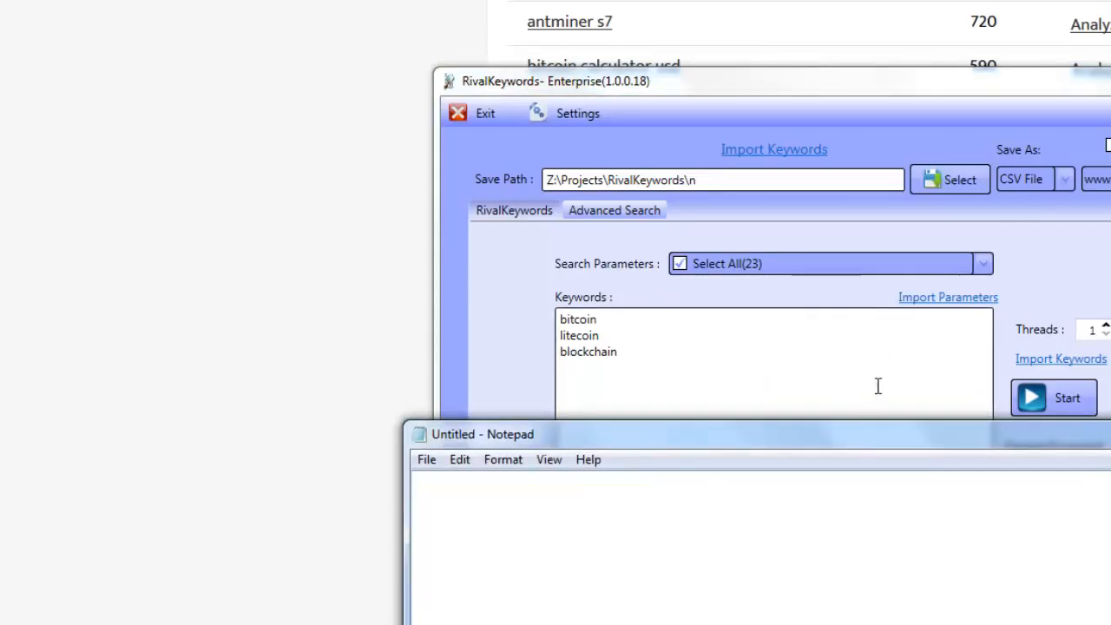
left_click(756, 265)
scroll(926, 599, "down", 3)
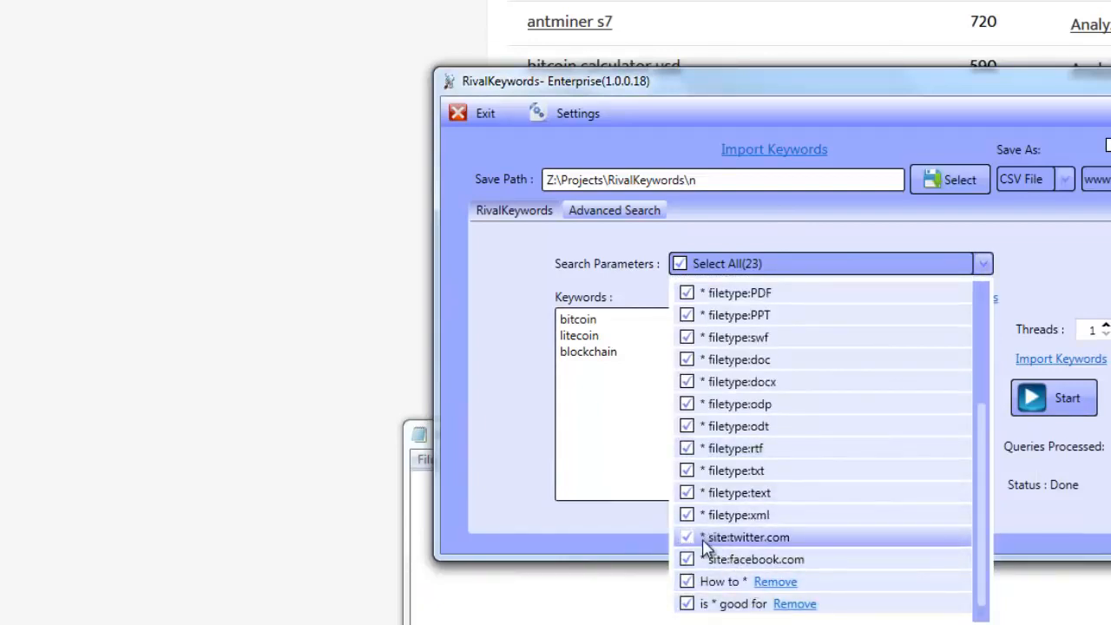
left_click(641, 615)
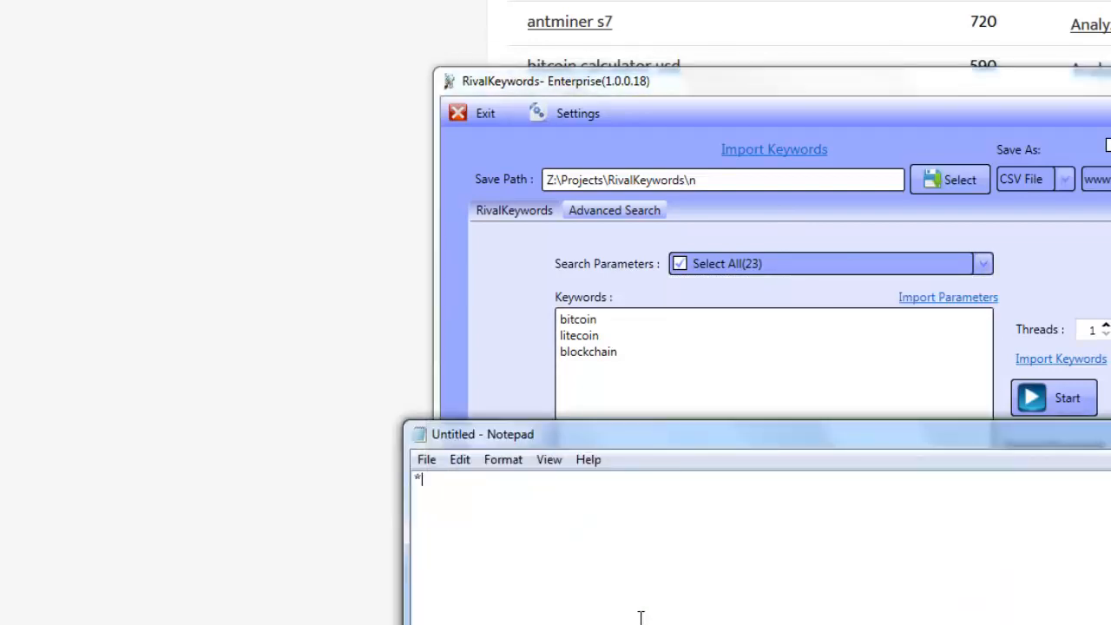
left_click_drag(633, 355, 608, 352)
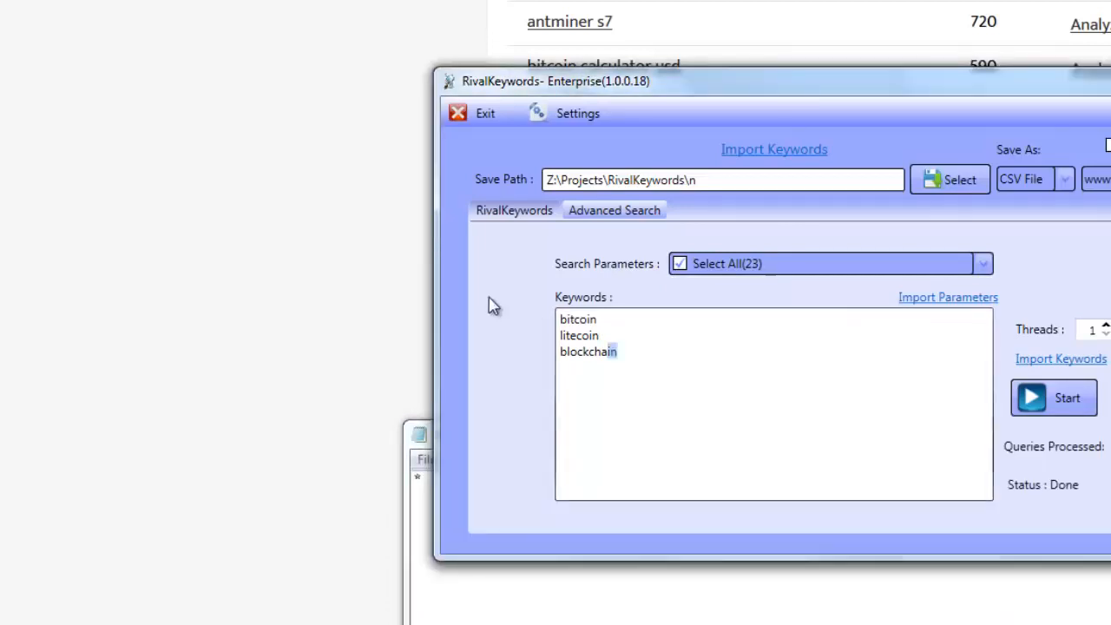
left_click(805, 269)
scroll(760, 434, "down", 3)
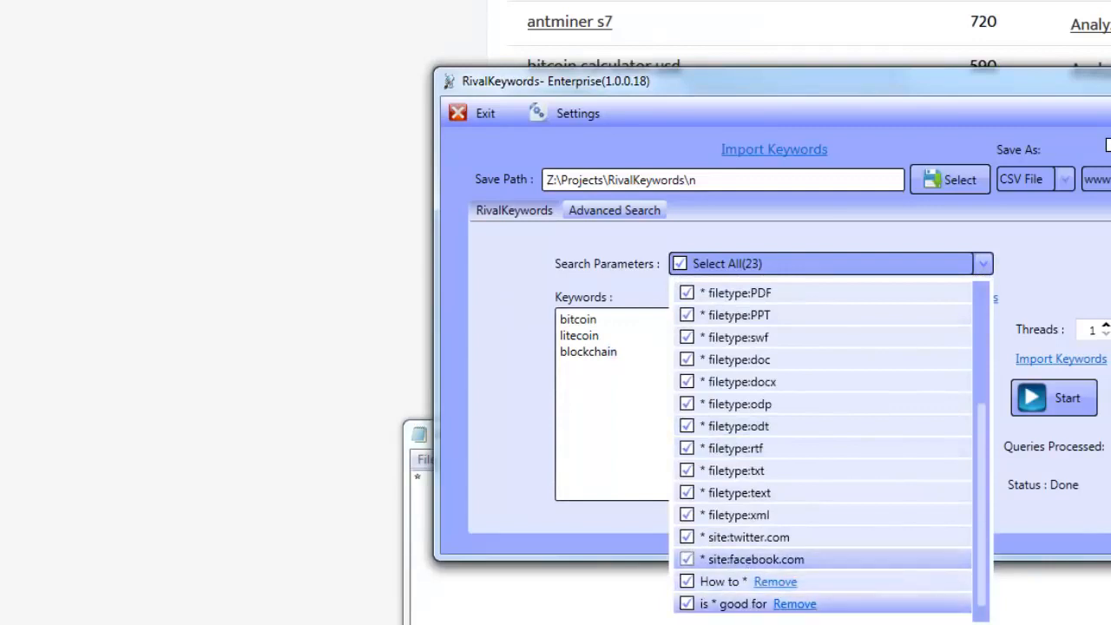
left_click(657, 566)
type("* site")
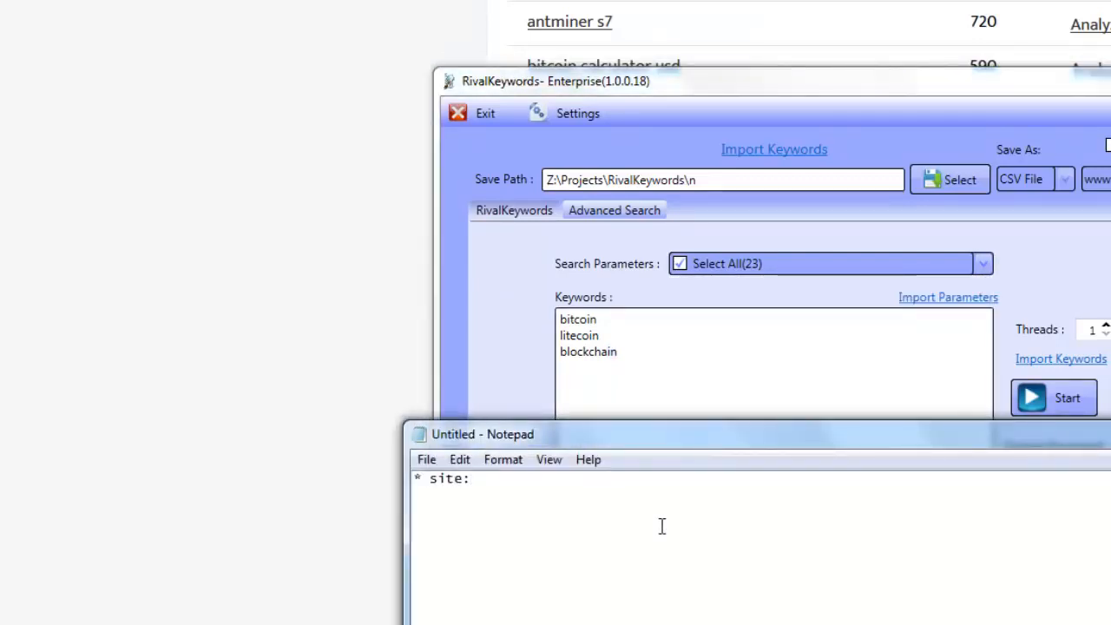
type(":competitorurl.com")
Step: Save the Notepad document to the Desktop as a text file named comp
left_click(426, 459)
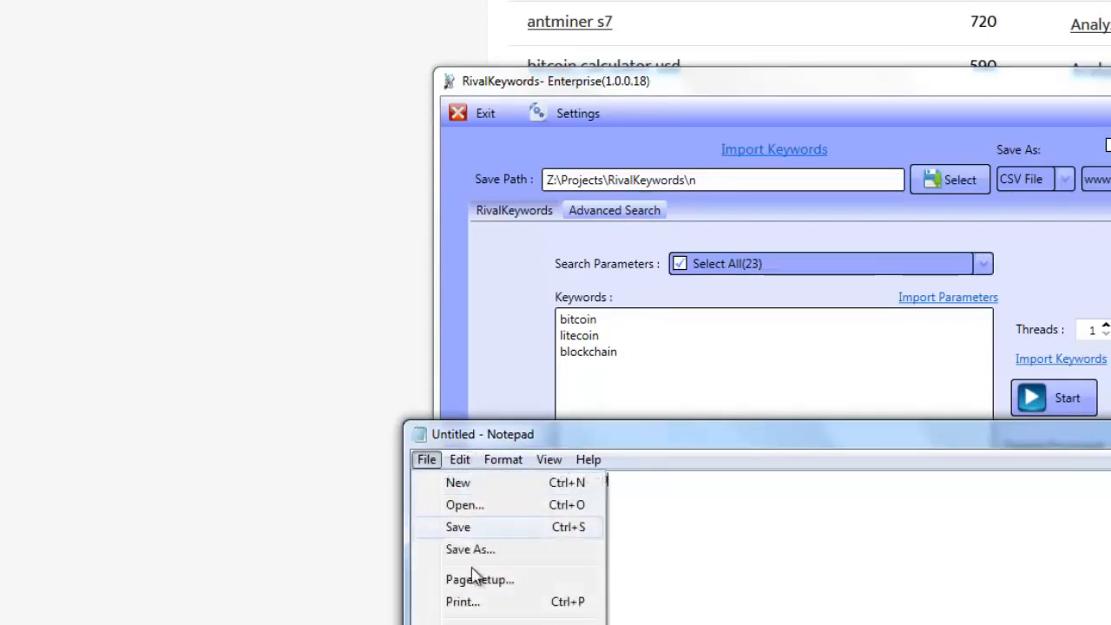
left_click(468, 548)
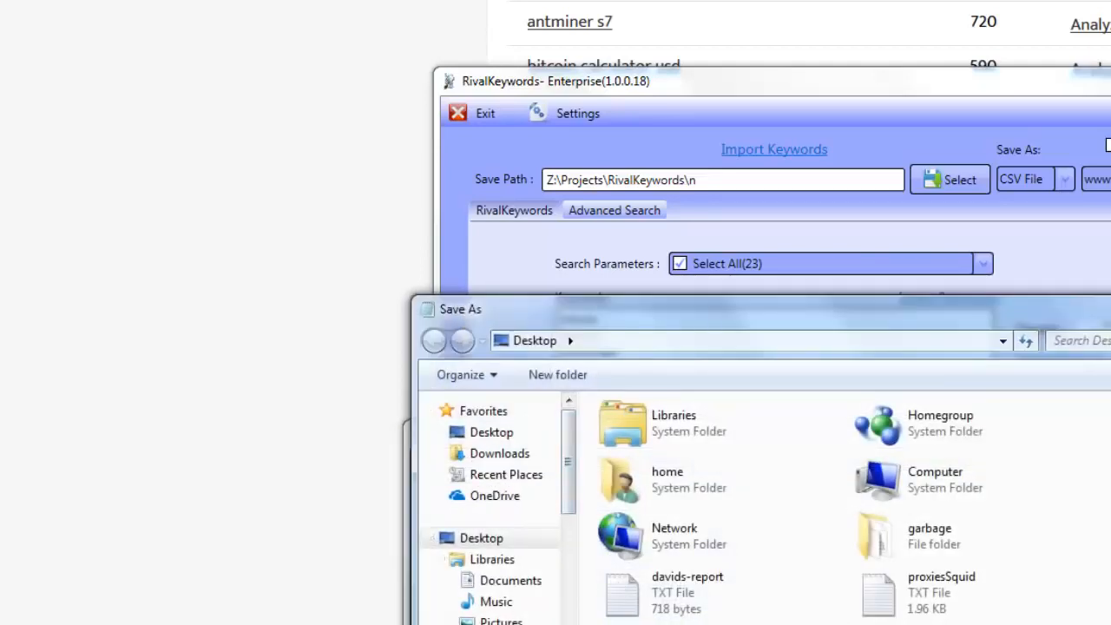
key("Return")
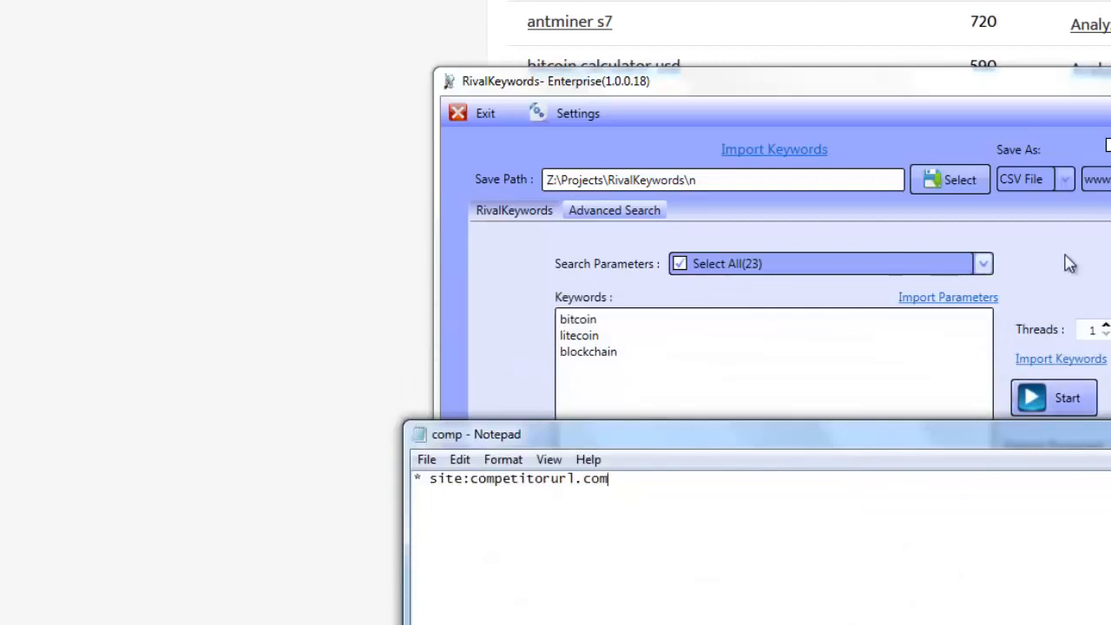
Step: Switch to RivalKeywords and import the search parameters from the comp text file on the Desktop
left_click(1067, 257)
left_click(955, 300)
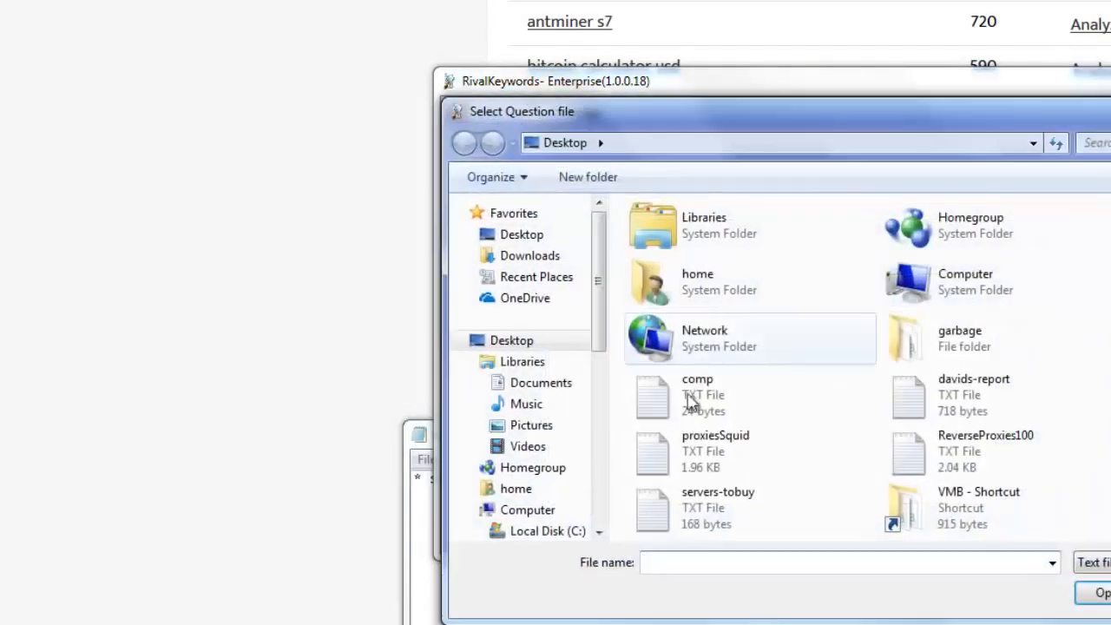
double_click(705, 408)
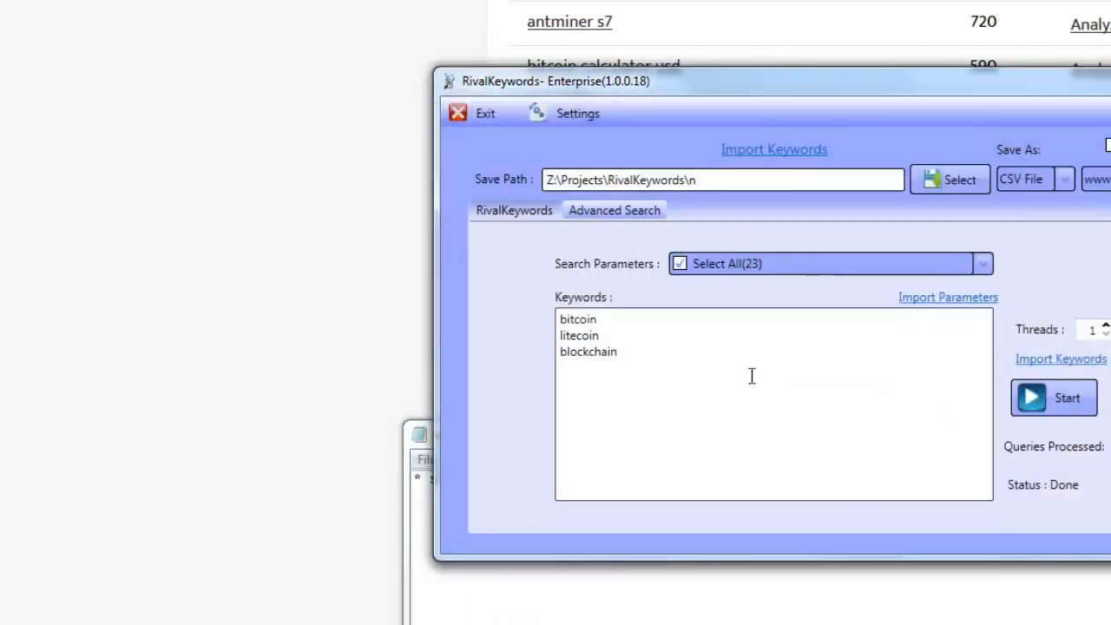
Step: Check the search parameter list for the imported custom entry, looking over the built-in and custom parameters, and close the list
left_click(830, 264)
scroll(836, 422, "down", 3)
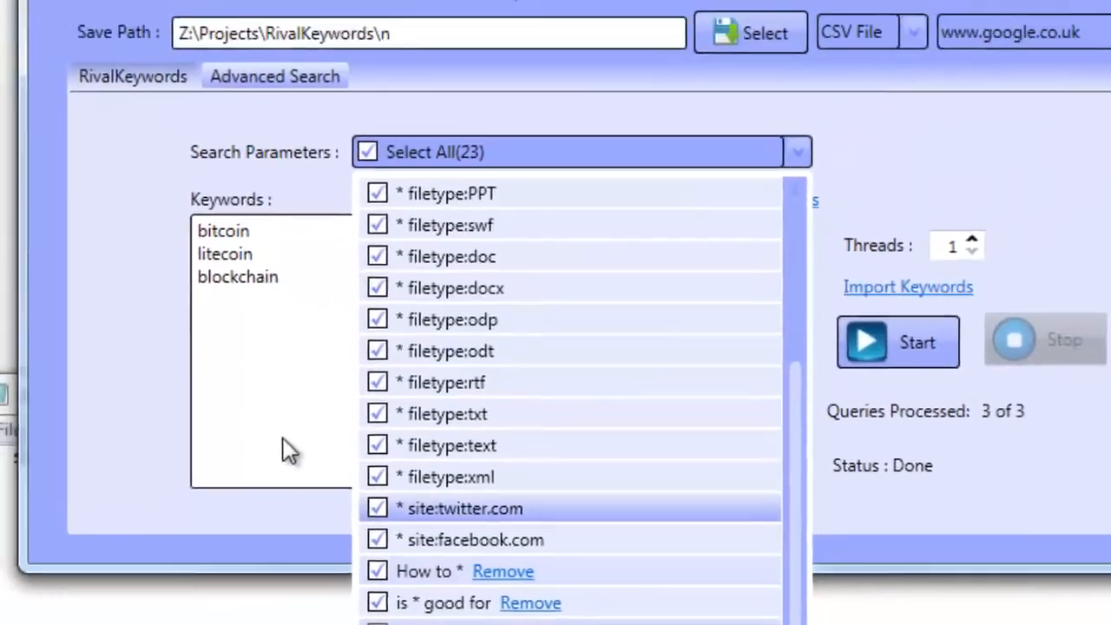
left_click(254, 347)
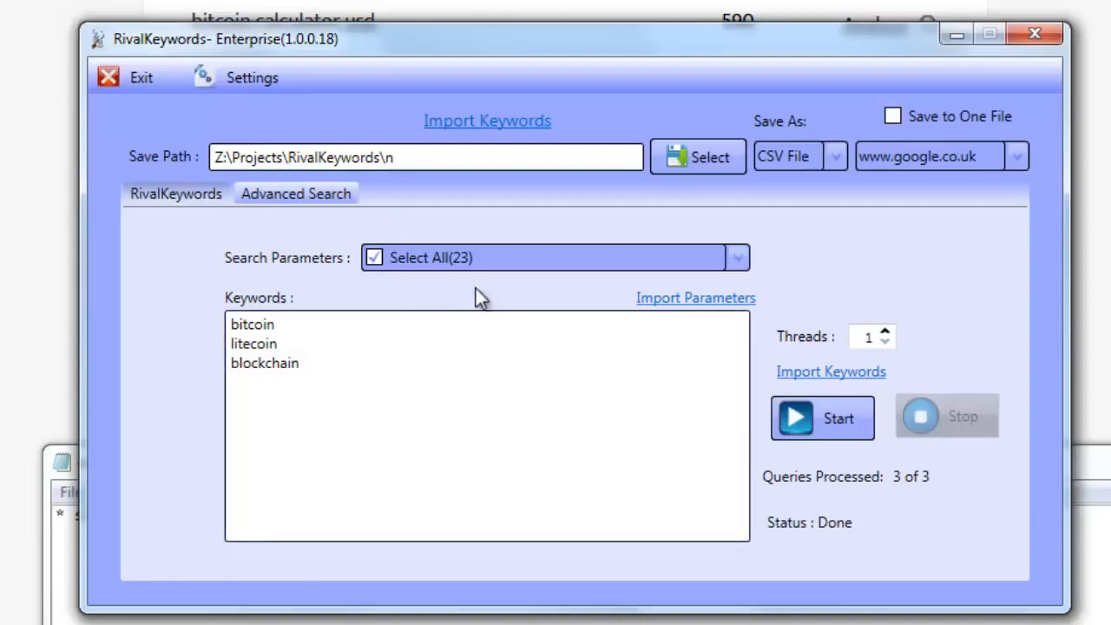
left_click(476, 257)
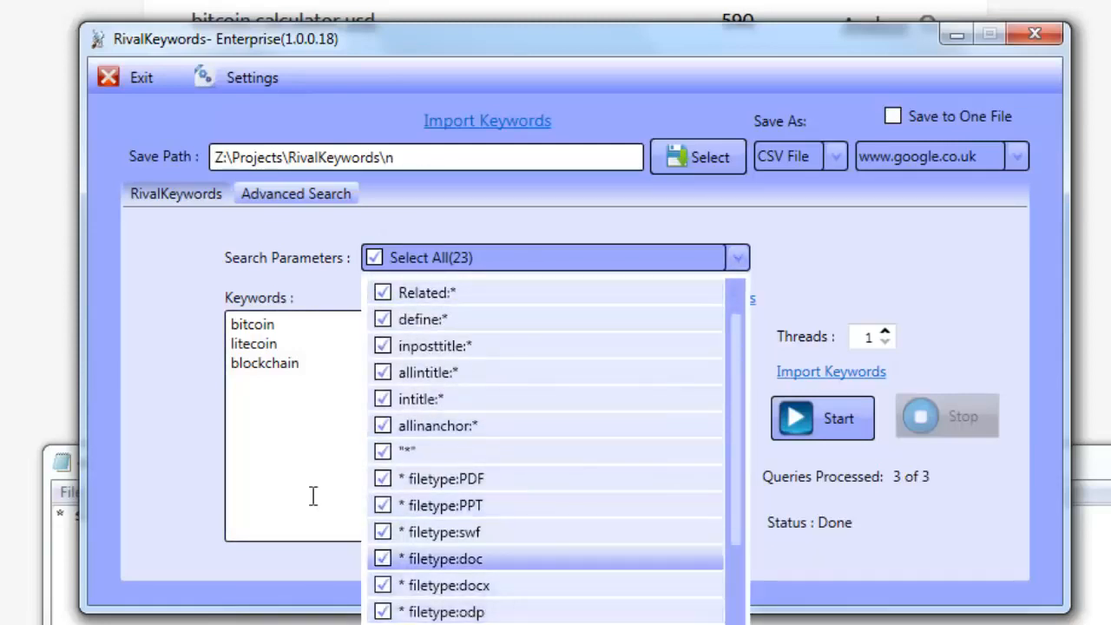
left_click(311, 495)
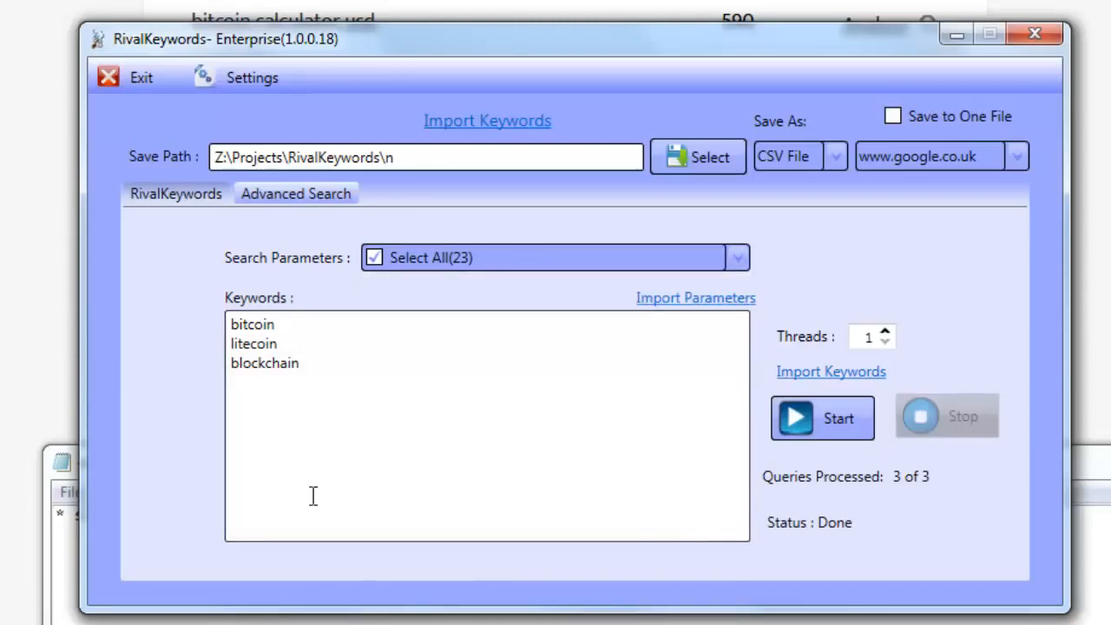